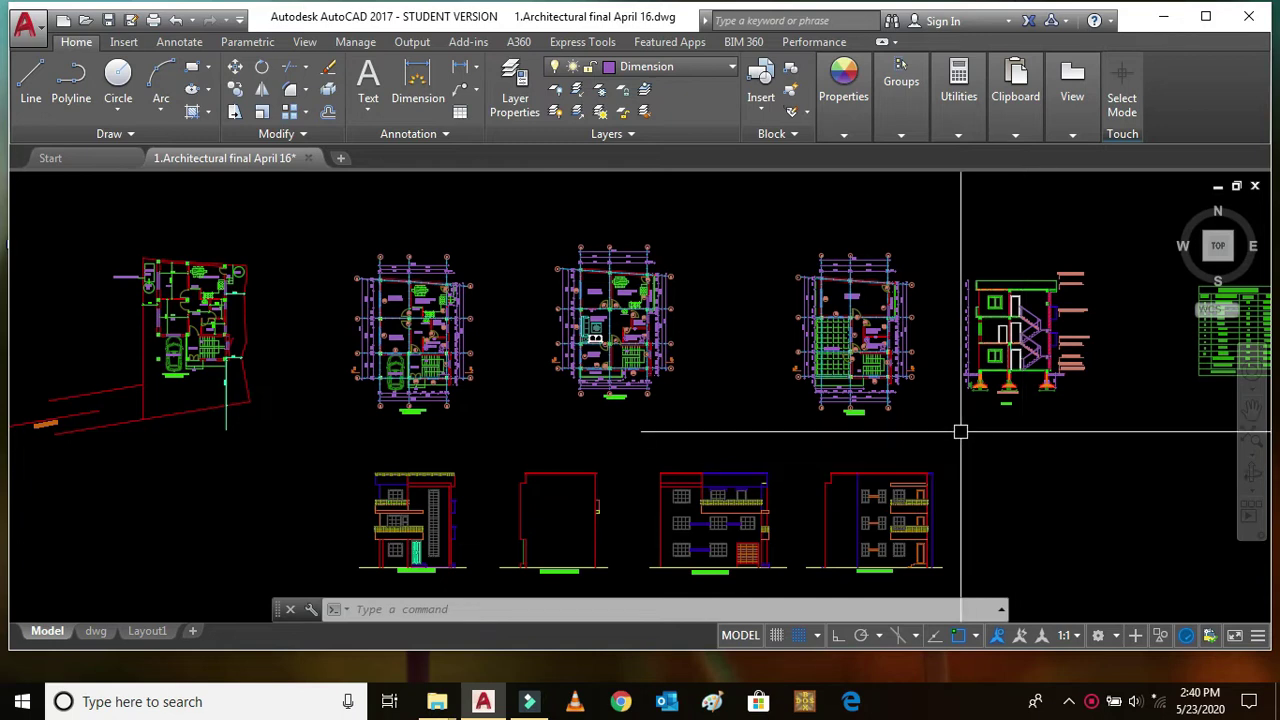
Step: Examine the location map's title, the roads to the site and the hatched proposed site
{"action": "scroll", "coordinate": [900, 400], "scroll_direction": "down", "scroll_amount": 6}
{"action": "scroll", "coordinate": [620, 370], "scroll_direction": "up", "scroll_amount": 5}
{"action": "scroll", "coordinate": [869, 520], "scroll_direction": "up", "scroll_amount": 5}
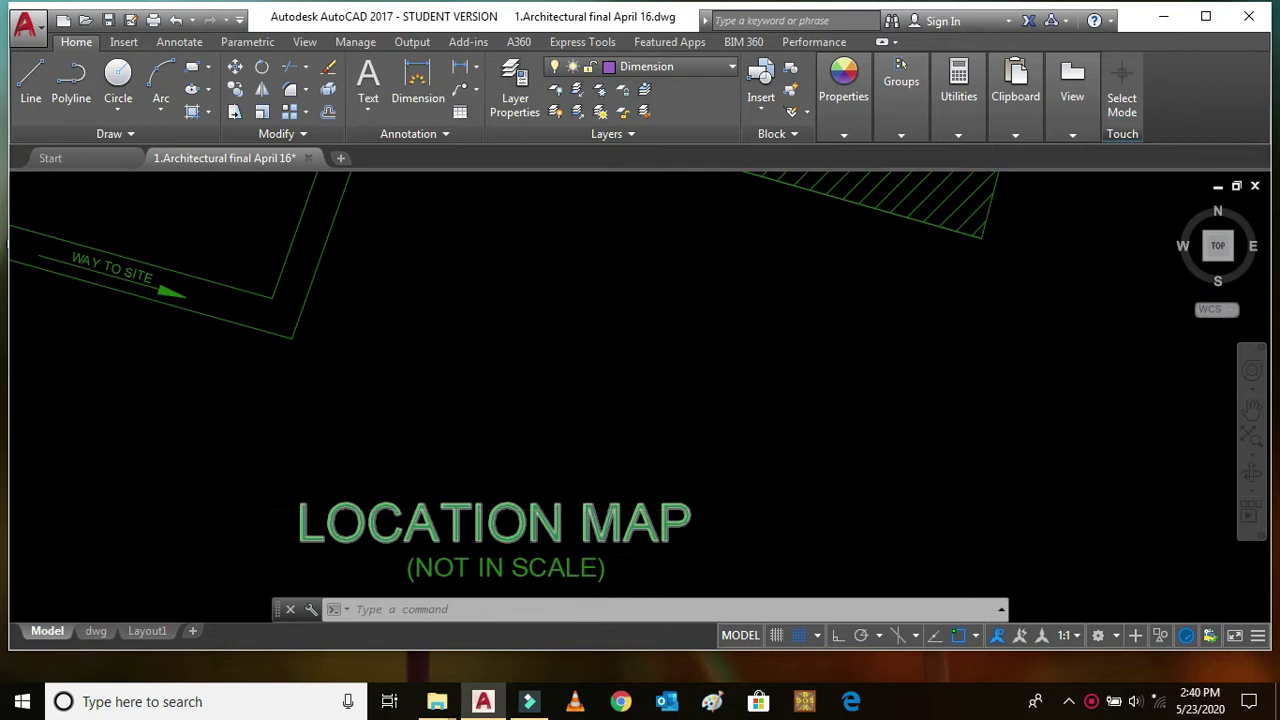
{"action": "scroll", "coordinate": [543, 523], "scroll_direction": "down", "scroll_amount": 5}
{"action": "scroll", "coordinate": [543, 517], "scroll_direction": "up", "scroll_amount": 4}
{"action": "scroll", "coordinate": [546, 528], "scroll_direction": "down", "scroll_amount": 4}
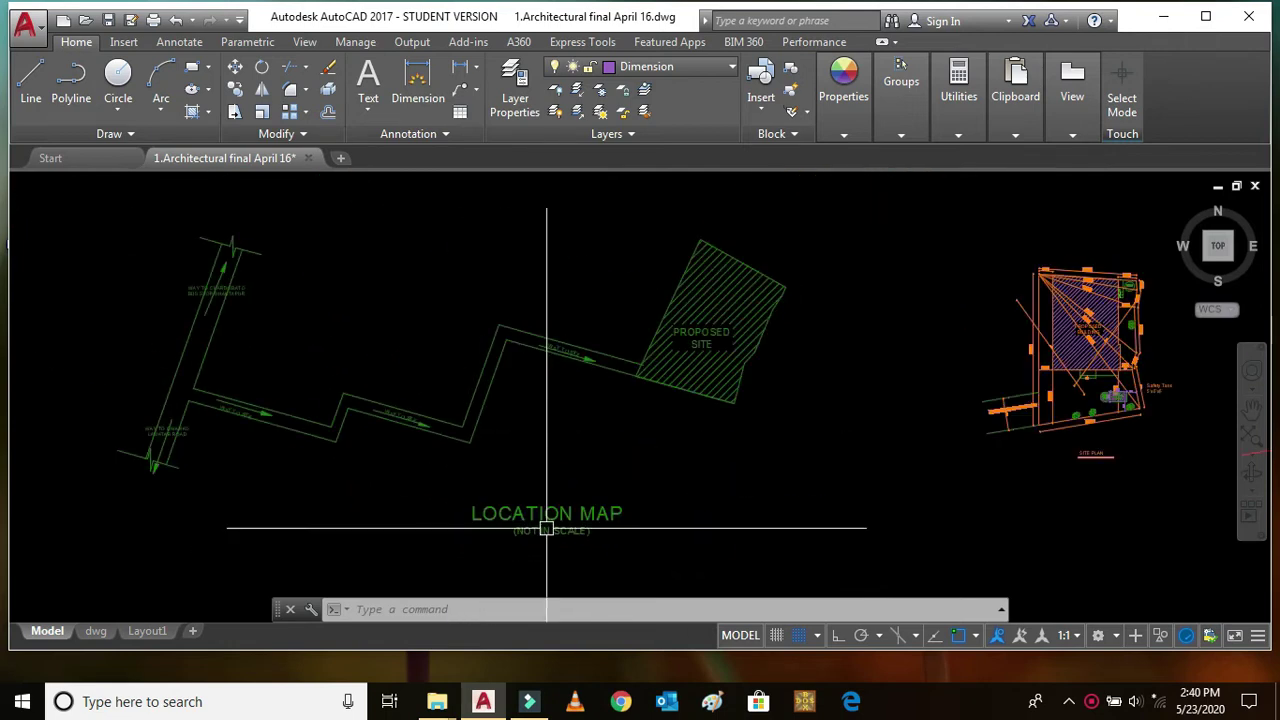
{"action": "scroll", "coordinate": [677, 320], "scroll_direction": "up", "scroll_amount": 4}
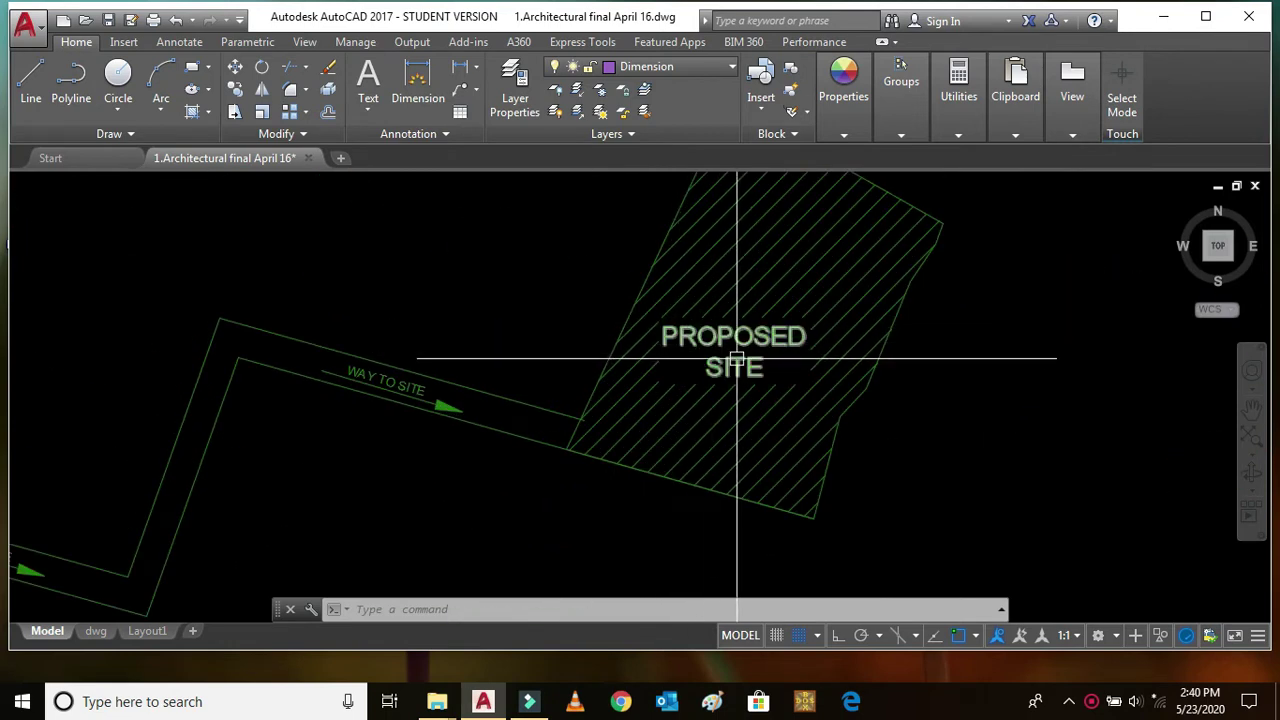
{"action": "mouse_move", "coordinate": [711, 350]}
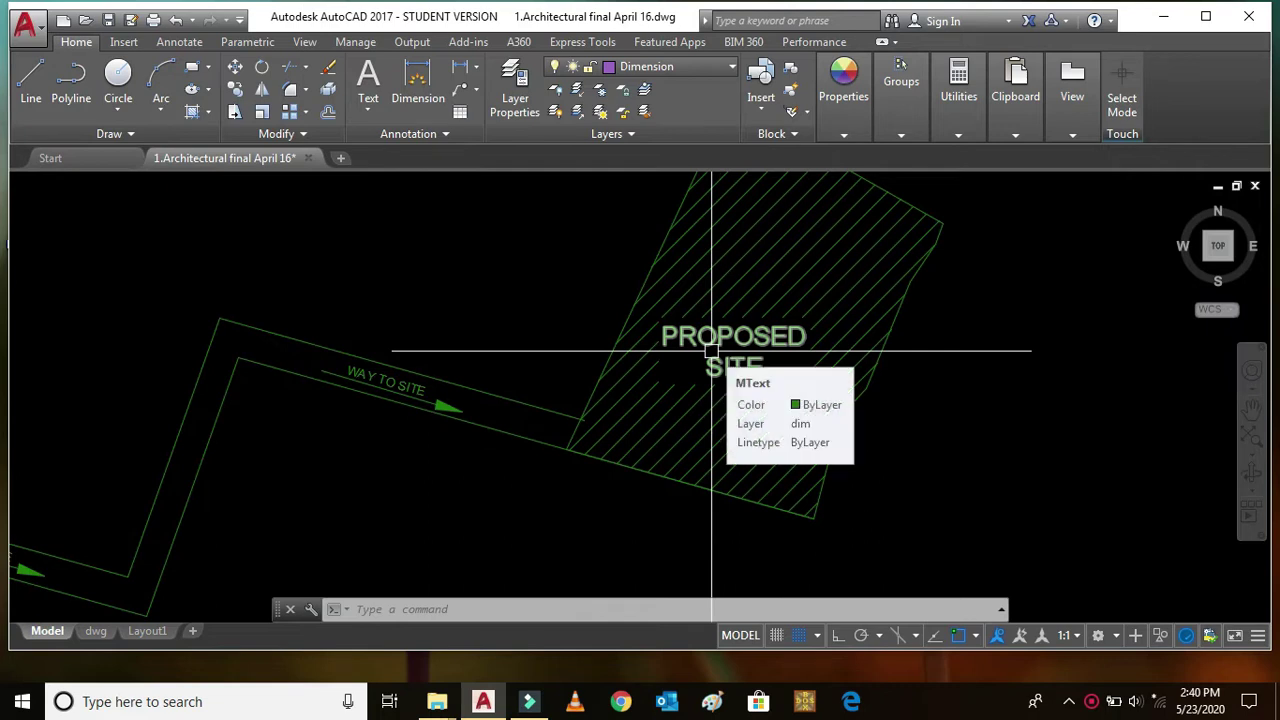
{"action": "scroll", "coordinate": [711, 350], "scroll_direction": "down", "scroll_amount": 6}
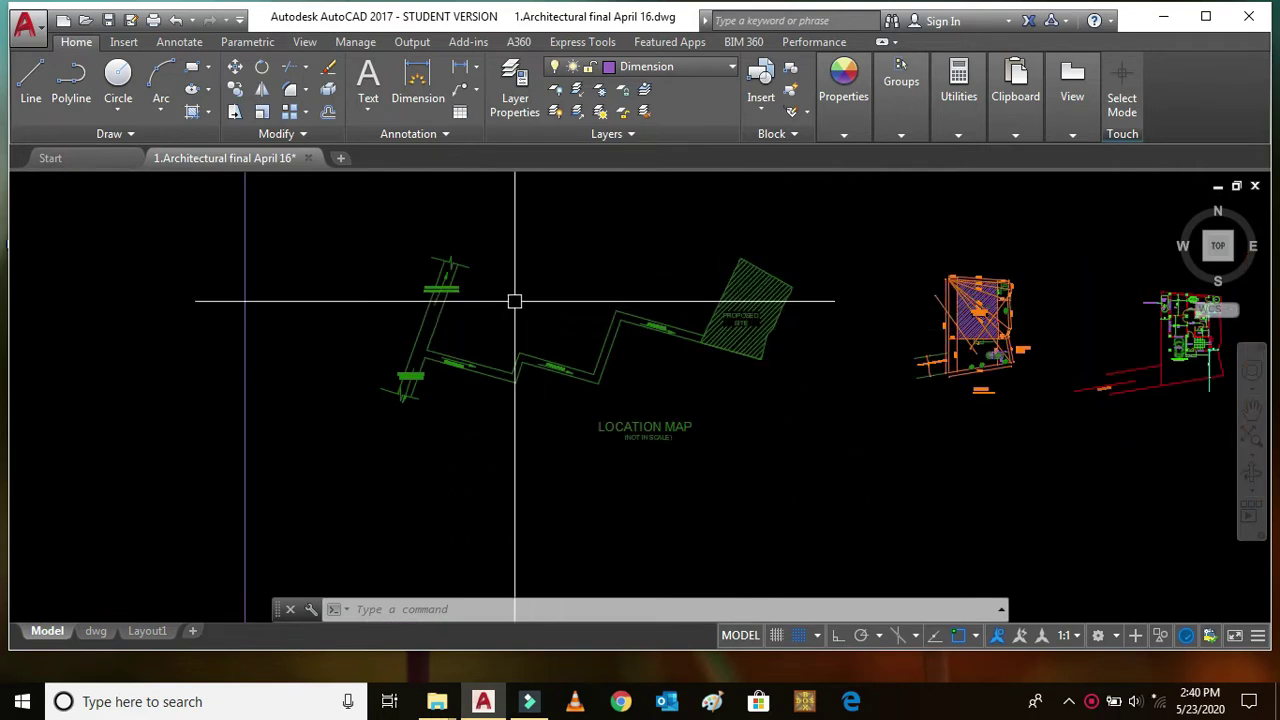
Step: Inspect the route labels on the location map, from the main road along the way to the site, and its not-in-scale note
{"action": "scroll", "coordinate": [514, 300], "scroll_direction": "up", "scroll_amount": 4}
{"action": "scroll", "coordinate": [295, 430], "scroll_direction": "up", "scroll_amount": 3}
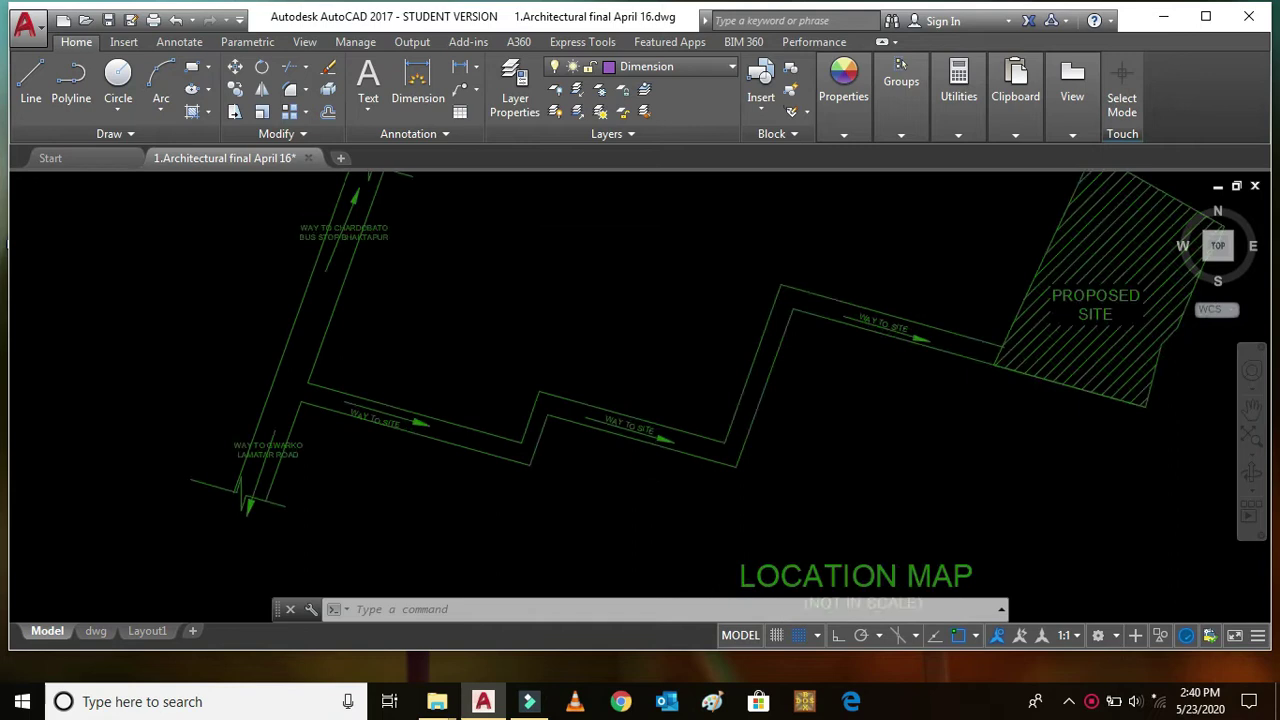
{"action": "scroll", "coordinate": [305, 385], "scroll_direction": "down", "scroll_amount": 2}
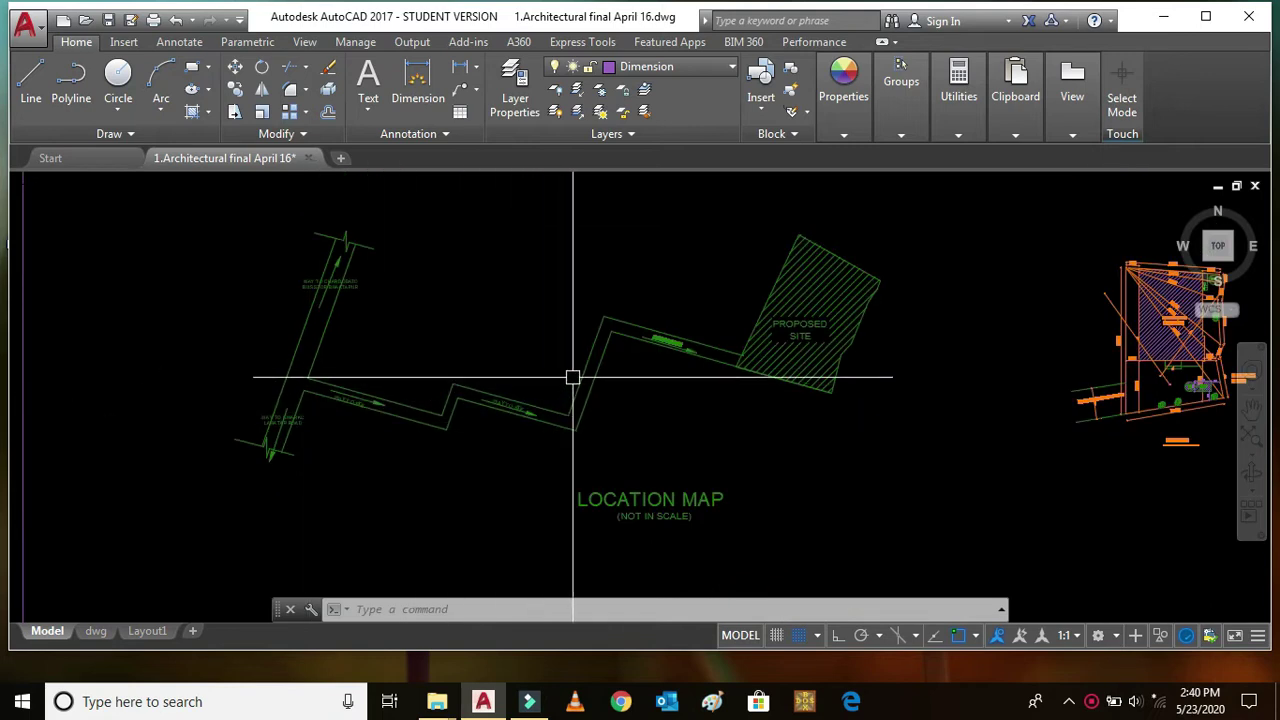
{"action": "scroll", "coordinate": [829, 300], "scroll_direction": "up", "scroll_amount": 4}
{"action": "scroll", "coordinate": [720, 400], "scroll_direction": "down", "scroll_amount": 4}
{"action": "scroll", "coordinate": [575, 410], "scroll_direction": "up", "scroll_amount": 4}
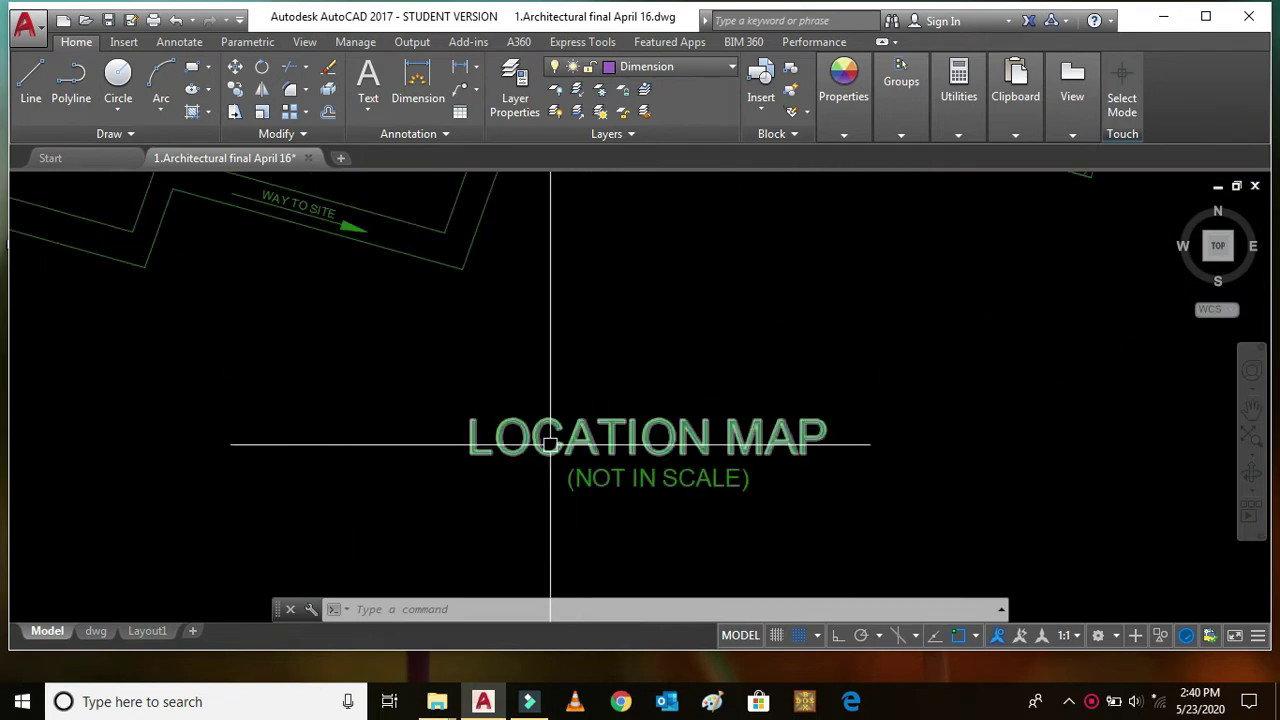
{"action": "scroll", "coordinate": [414, 446], "scroll_direction": "down", "scroll_amount": 4}
{"action": "scroll", "coordinate": [630, 413], "scroll_direction": "up", "scroll_amount": 3}
{"action": "scroll", "coordinate": [677, 494], "scroll_direction": "up", "scroll_amount": 3}
Step: Examine the site plan's title, total site area note and hatched proposed building
{"action": "scroll", "coordinate": [677, 494], "scroll_direction": "down", "scroll_amount": 4}
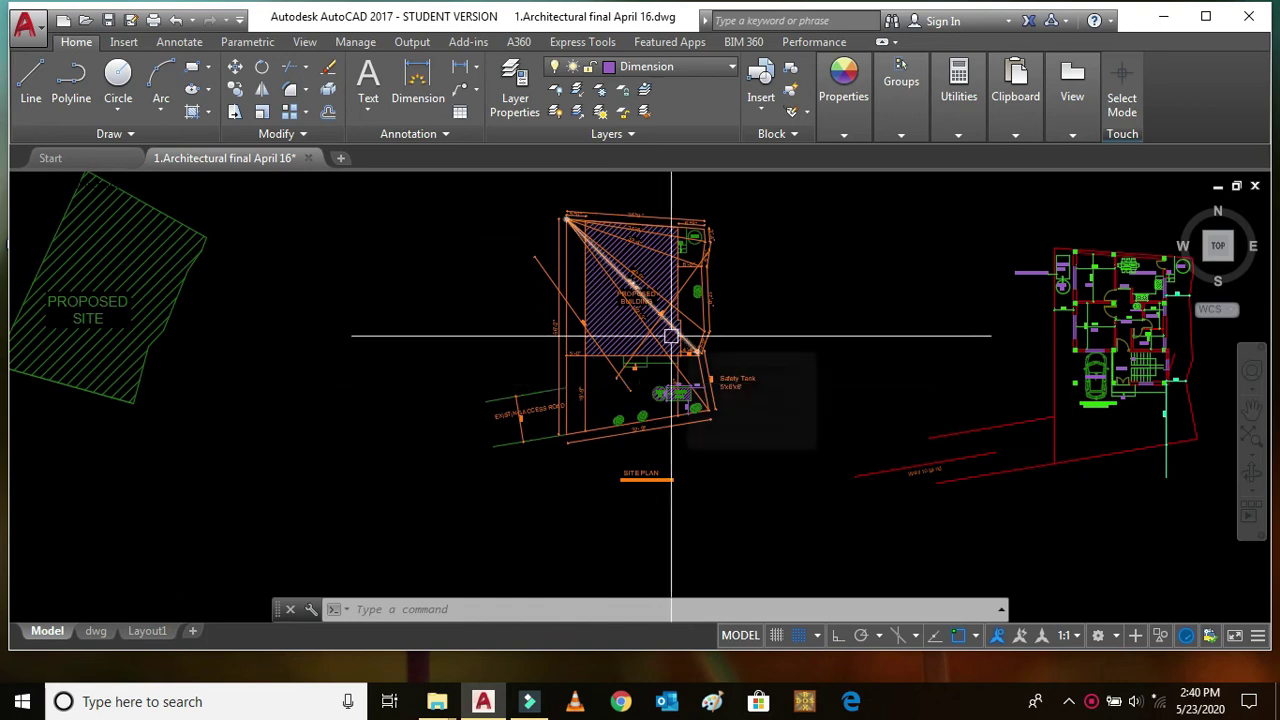
{"action": "scroll", "coordinate": [665, 340], "scroll_direction": "down", "scroll_amount": 3}
{"action": "scroll", "coordinate": [651, 423], "scroll_direction": "up", "scroll_amount": 5}
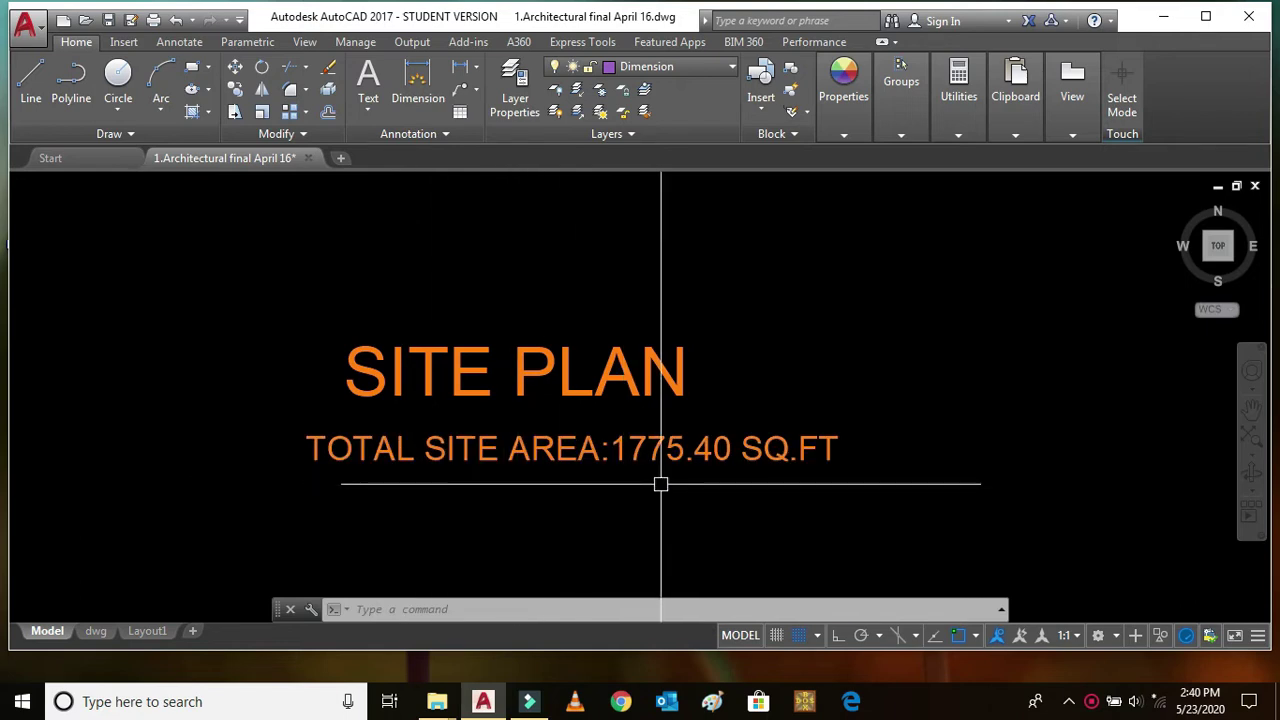
{"action": "scroll", "coordinate": [660, 484], "scroll_direction": "down", "scroll_amount": 5}
{"action": "scroll", "coordinate": [531, 235], "scroll_direction": "up", "scroll_amount": 4}
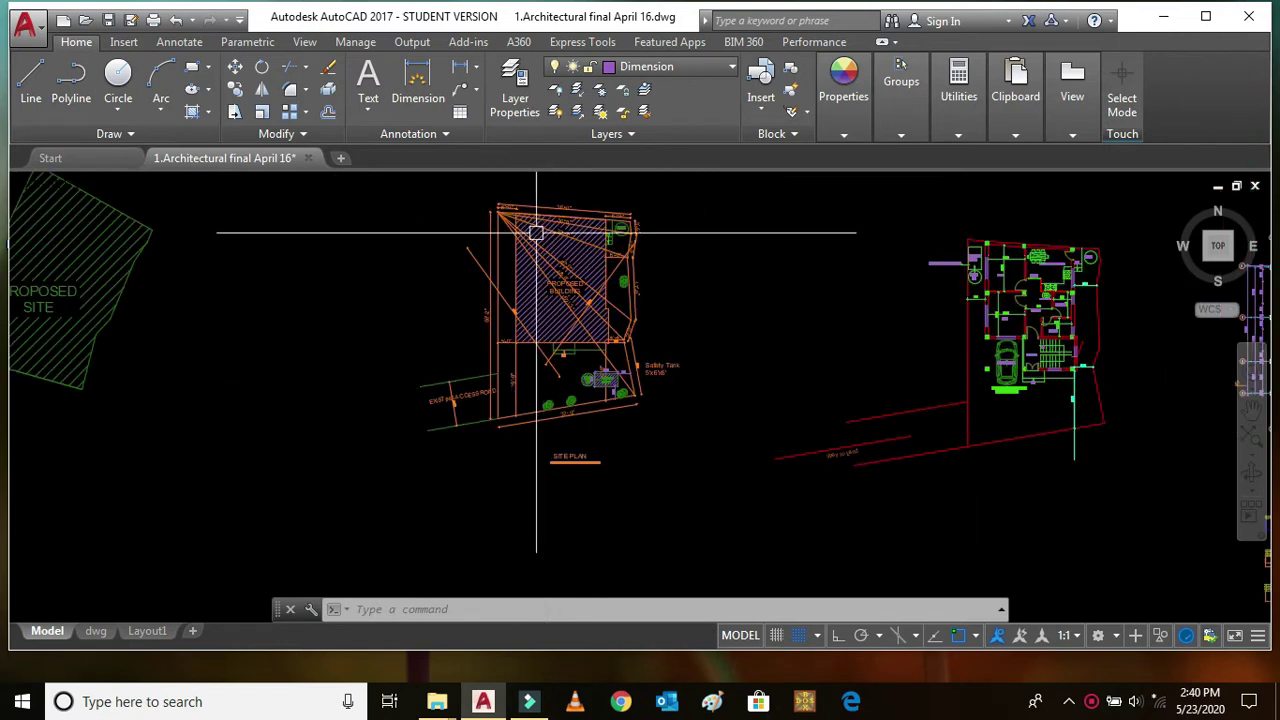
{"action": "scroll", "coordinate": [480, 290], "scroll_direction": "down", "scroll_amount": 4}
{"action": "scroll", "coordinate": [440, 330], "scroll_direction": "up", "scroll_amount": 4}
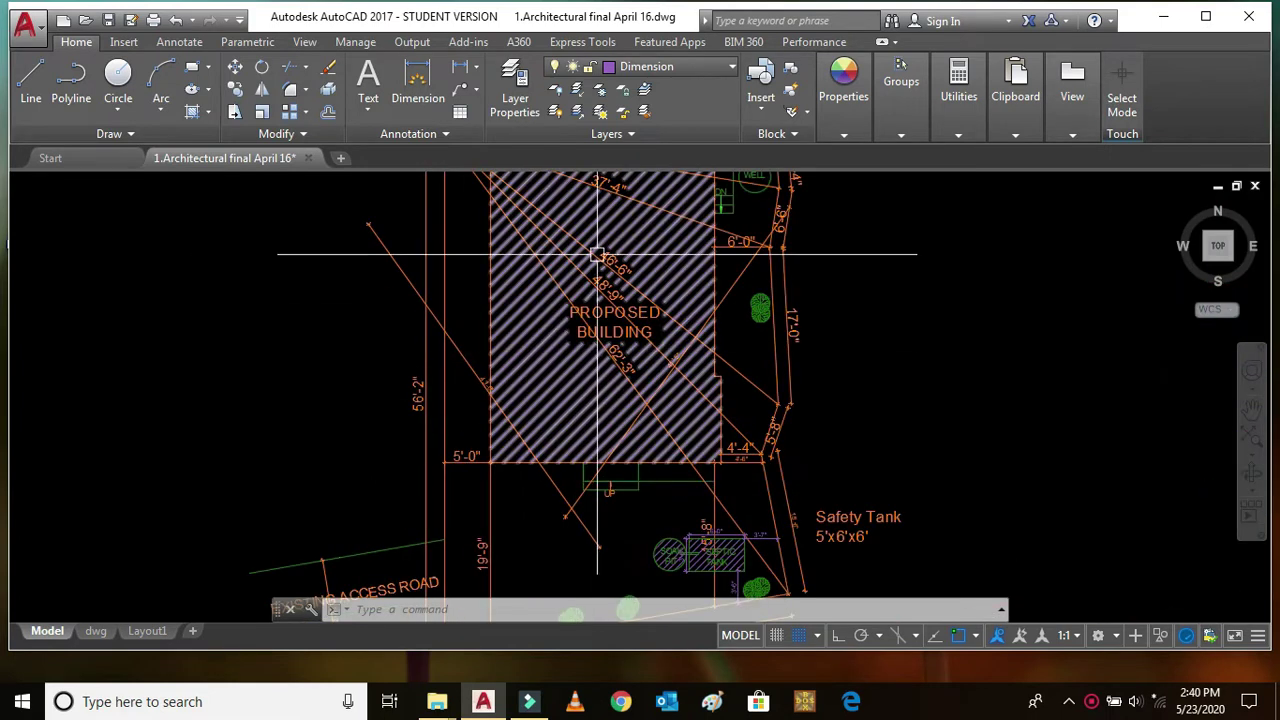
{"action": "scroll", "coordinate": [524, 371], "scroll_direction": "down", "scroll_amount": 2}
{"action": "scroll", "coordinate": [524, 371], "scroll_direction": "up", "scroll_amount": 4}
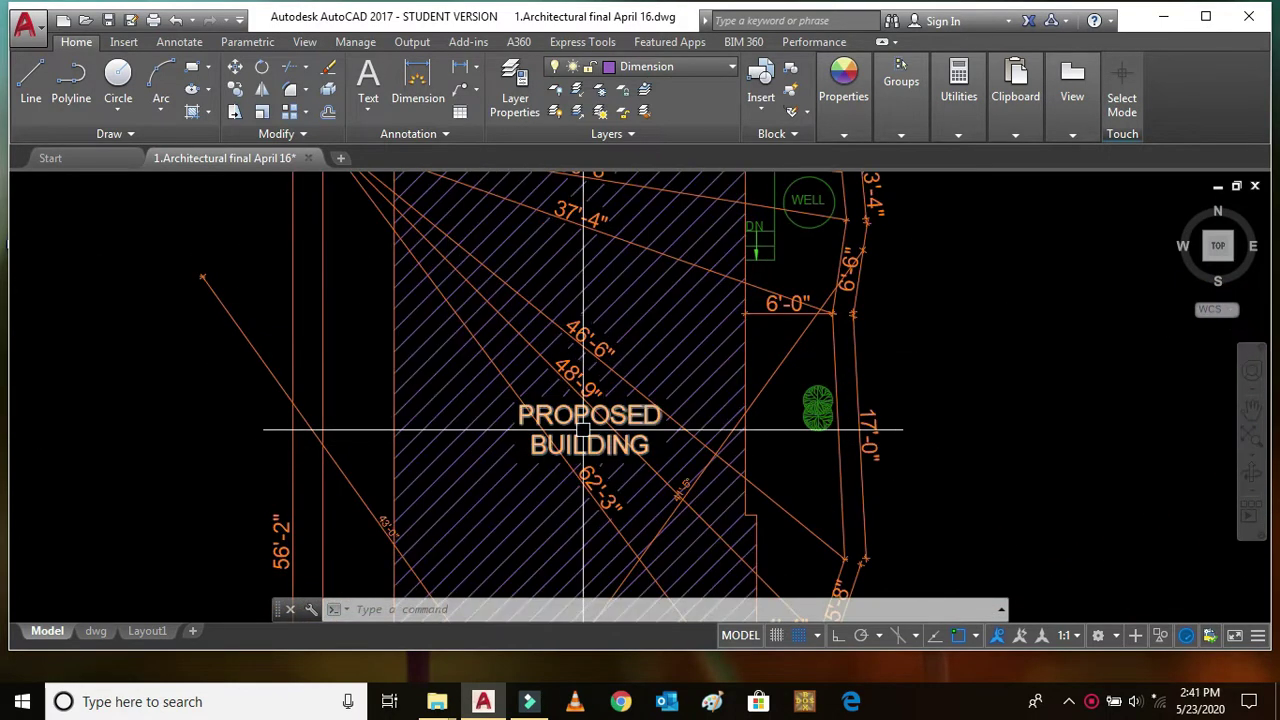
{"action": "scroll", "coordinate": [568, 345], "scroll_direction": "down", "scroll_amount": 4}
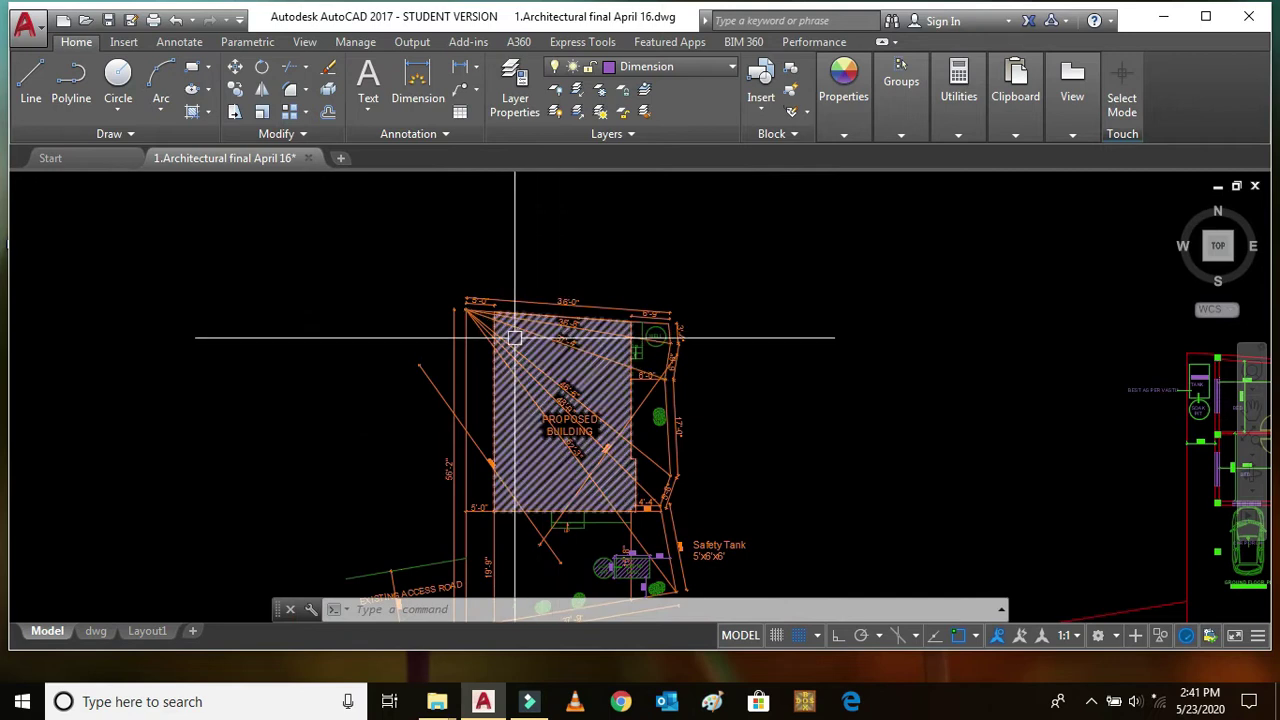
Step: Inspect the site plan's boundary and setback dimensions, the septic tank area and the existing access road
{"action": "scroll", "coordinate": [572, 356], "scroll_direction": "up", "scroll_amount": 2}
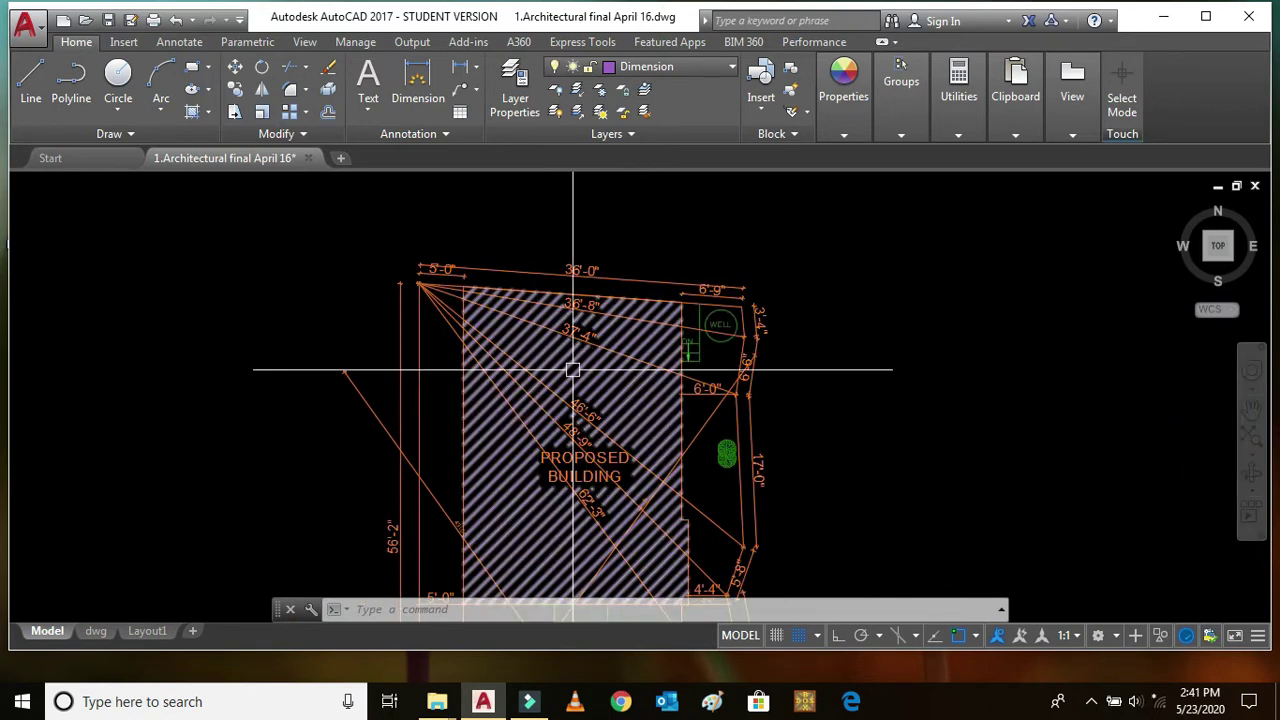
{"action": "left_click", "coordinate": [572, 370]}
{"action": "key", "text": "Escape"}
{"action": "scroll", "coordinate": [572, 370], "scroll_direction": "down", "scroll_amount": 5}
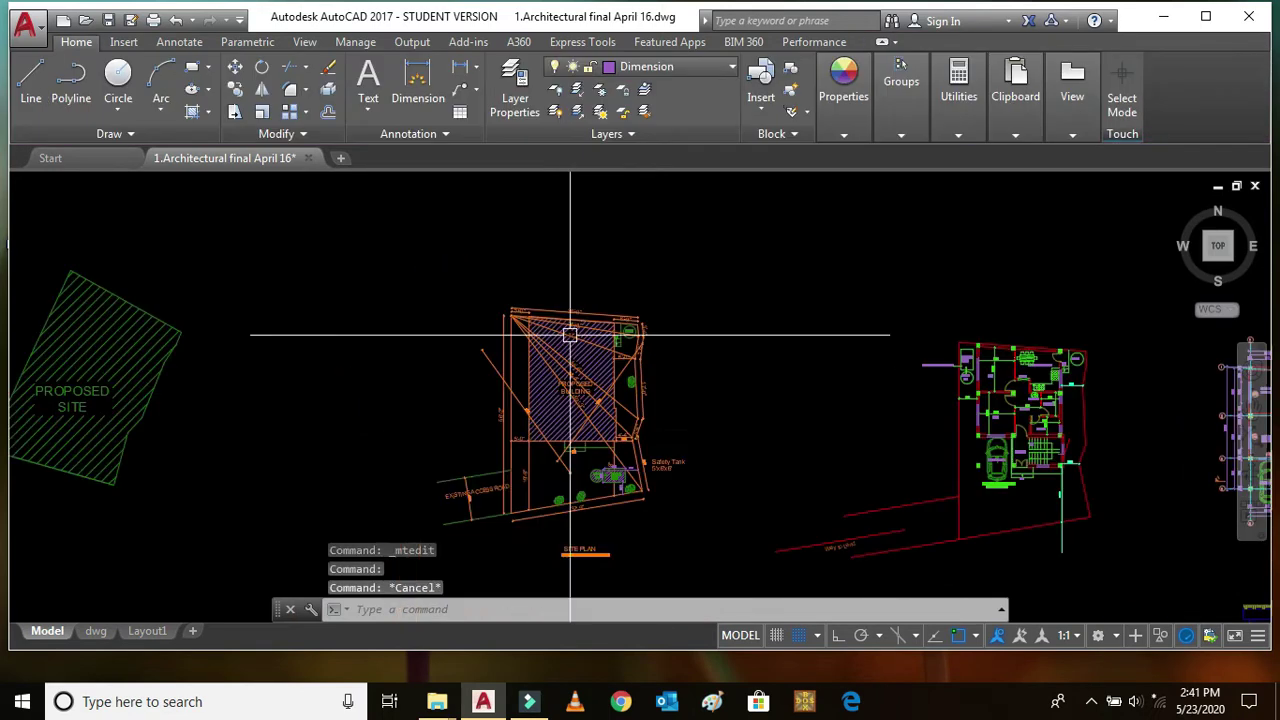
{"action": "scroll", "coordinate": [531, 446], "scroll_direction": "up", "scroll_amount": 4}
{"action": "scroll", "coordinate": [490, 519], "scroll_direction": "down", "scroll_amount": 1}
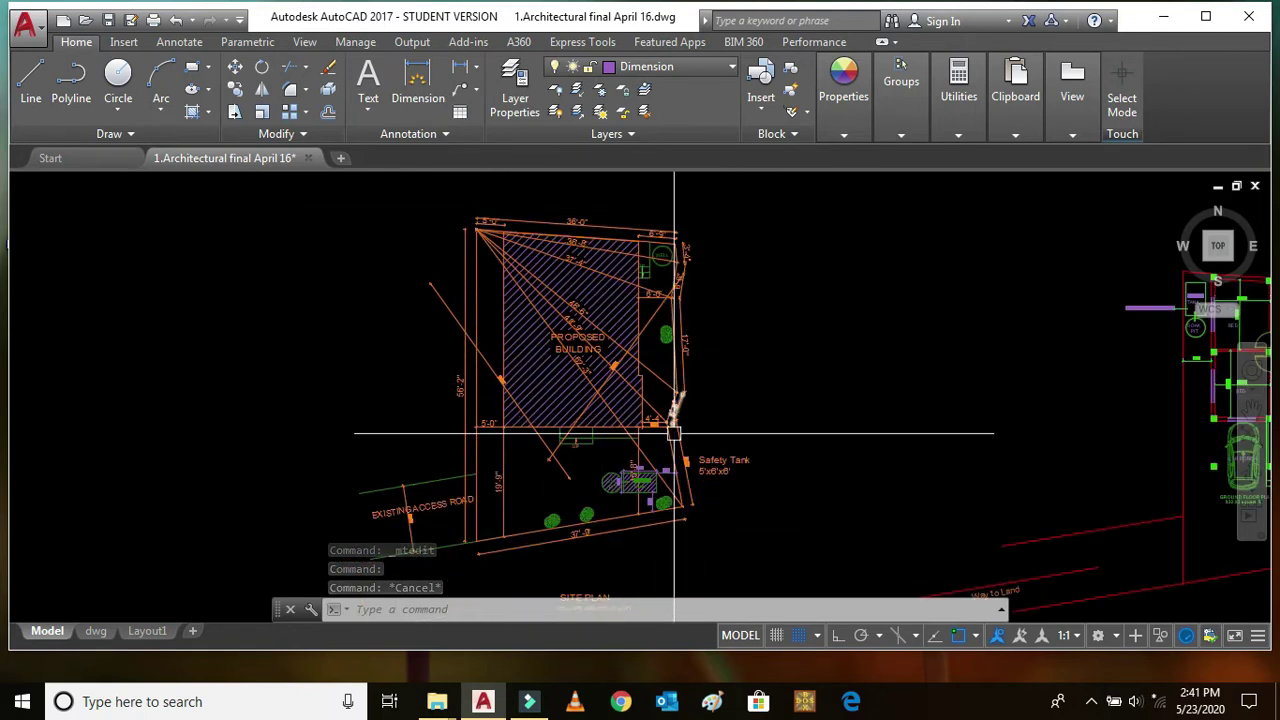
{"action": "scroll", "coordinate": [430, 505], "scroll_direction": "down", "scroll_amount": 4}
{"action": "scroll", "coordinate": [433, 490], "scroll_direction": "up", "scroll_amount": 5}
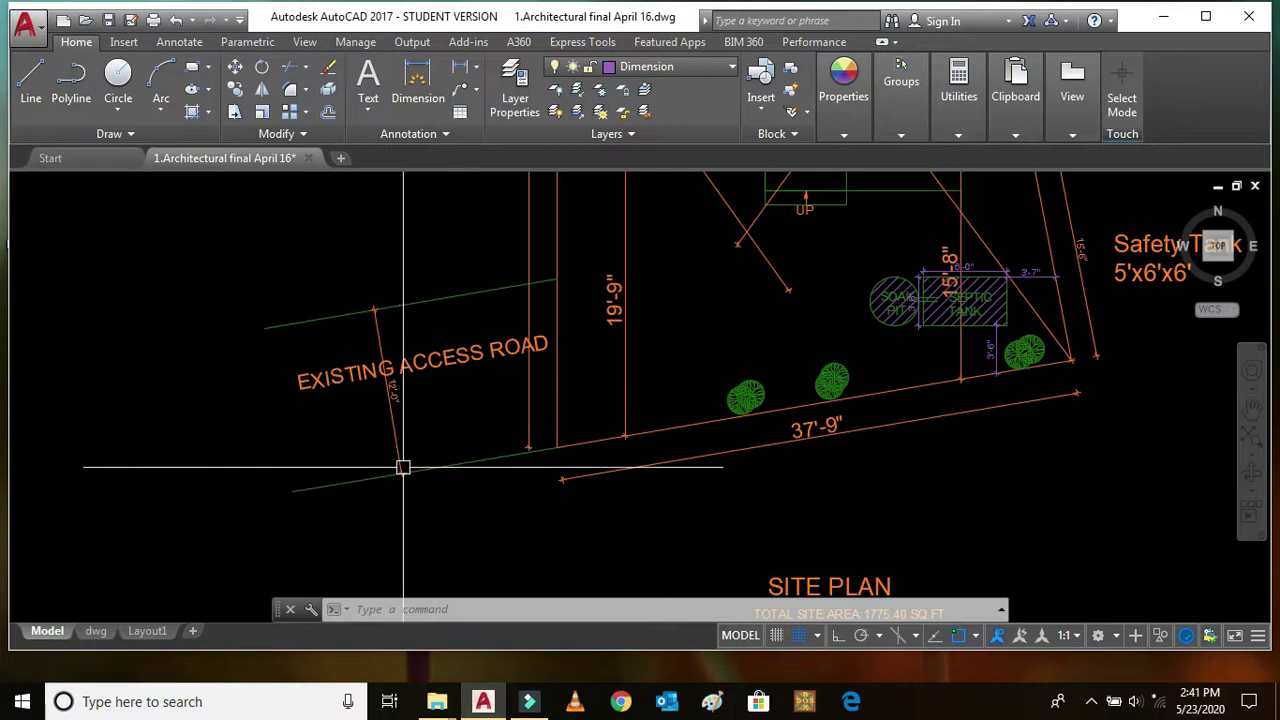
{"action": "scroll", "coordinate": [320, 430], "scroll_direction": "down", "scroll_amount": 1}
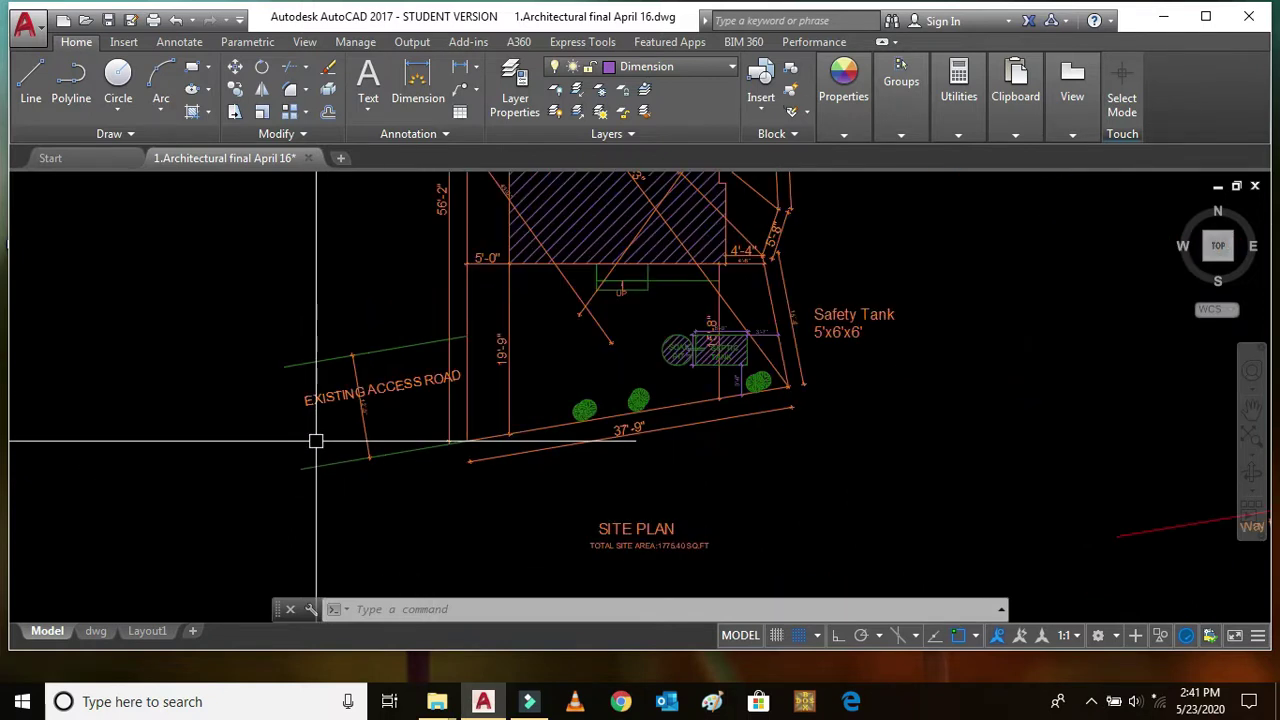
{"action": "scroll", "coordinate": [316, 442], "scroll_direction": "down", "scroll_amount": 3}
{"action": "scroll", "coordinate": [349, 357], "scroll_direction": "down", "scroll_amount": 1}
{"action": "scroll", "coordinate": [360, 363], "scroll_direction": "up", "scroll_amount": 3}
{"action": "scroll", "coordinate": [362, 365], "scroll_direction": "down", "scroll_amount": 3}
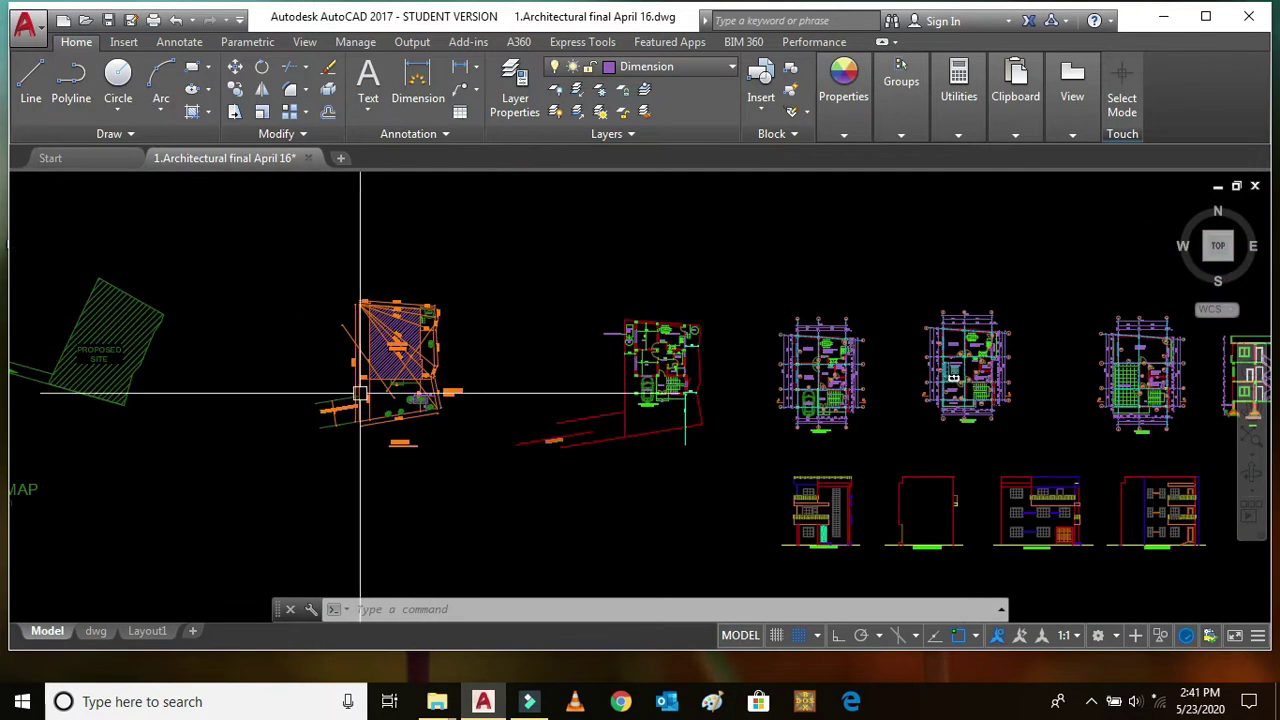
Step: Examine the ground floor layout placed within the red plot boundary, including the way to the land
{"action": "scroll", "coordinate": [711, 363], "scroll_direction": "up", "scroll_amount": 4}
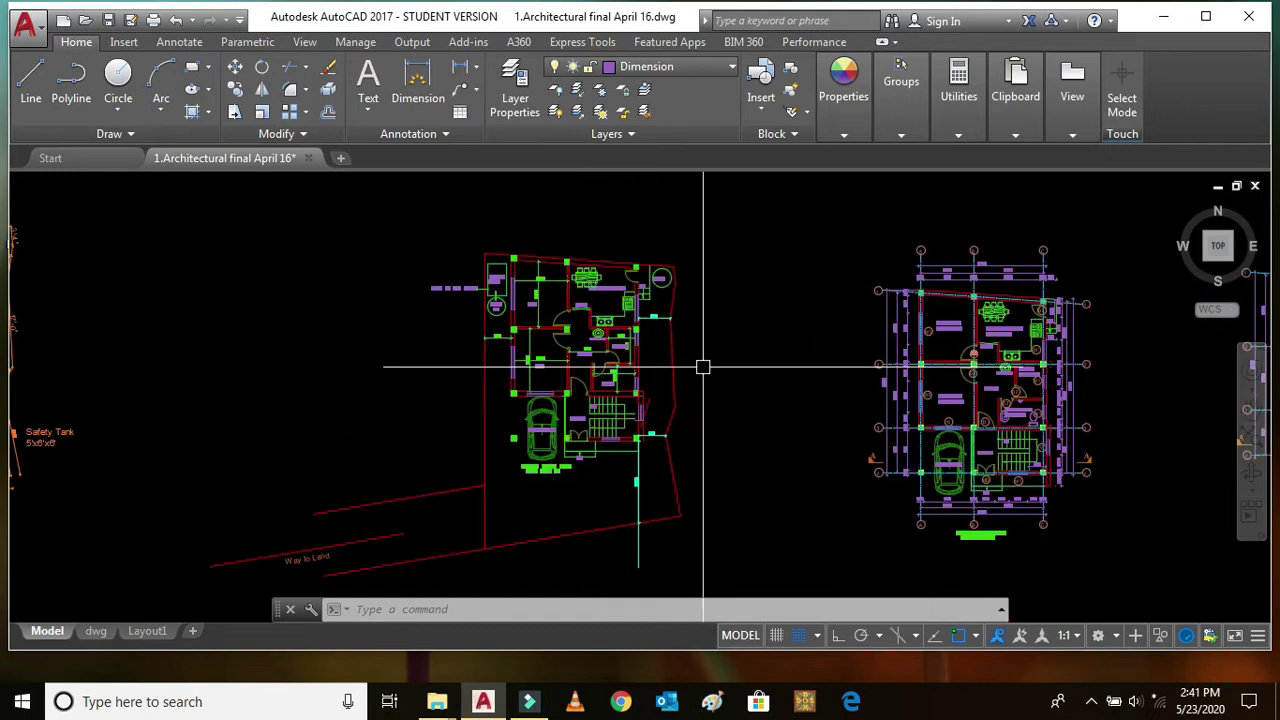
{"action": "right_click", "coordinate": [792, 251]}
{"action": "left_click", "coordinate": [834, 405]}
{"action": "scroll", "coordinate": [663, 366], "scroll_direction": "up", "scroll_amount": 2}
{"action": "scroll", "coordinate": [627, 310], "scroll_direction": "down", "scroll_amount": 2}
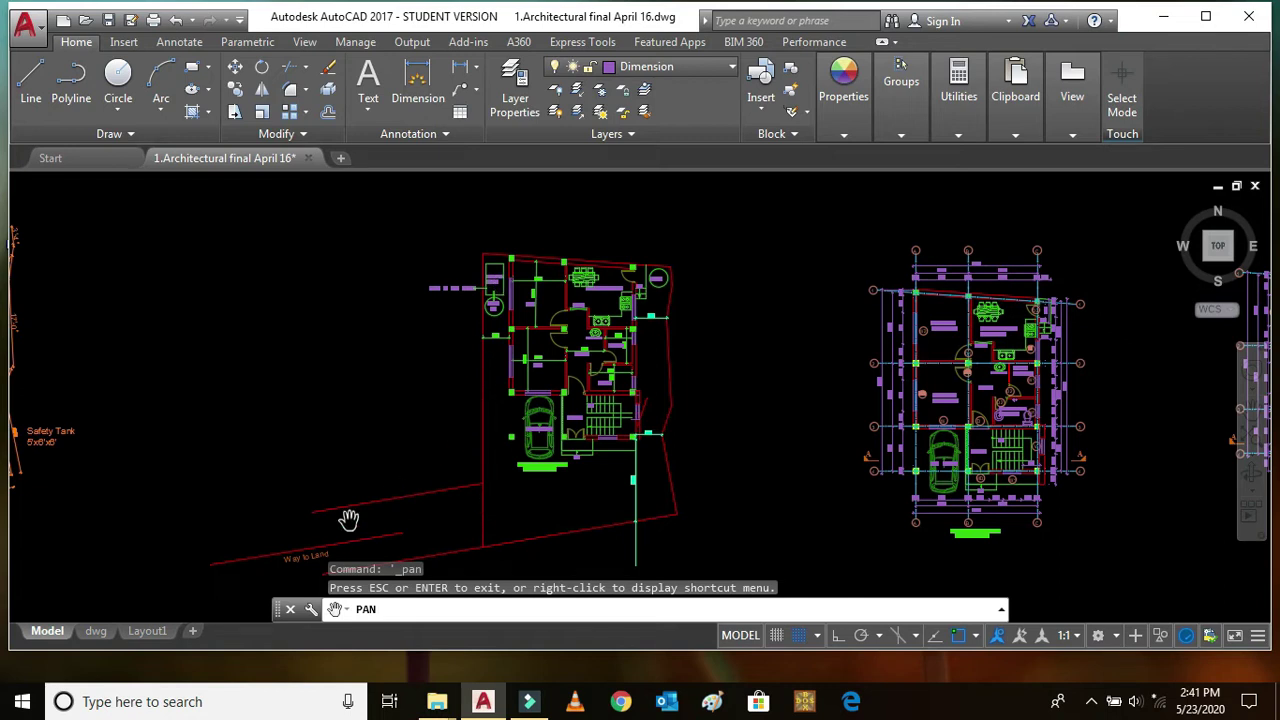
{"action": "scroll", "coordinate": [323, 443], "scroll_direction": "up", "scroll_amount": 2}
{"action": "scroll", "coordinate": [404, 440], "scroll_direction": "down", "scroll_amount": 2}
{"action": "scroll", "coordinate": [500, 310], "scroll_direction": "up", "scroll_amount": 2}
{"action": "scroll", "coordinate": [530, 360], "scroll_direction": "down", "scroll_amount": 2}
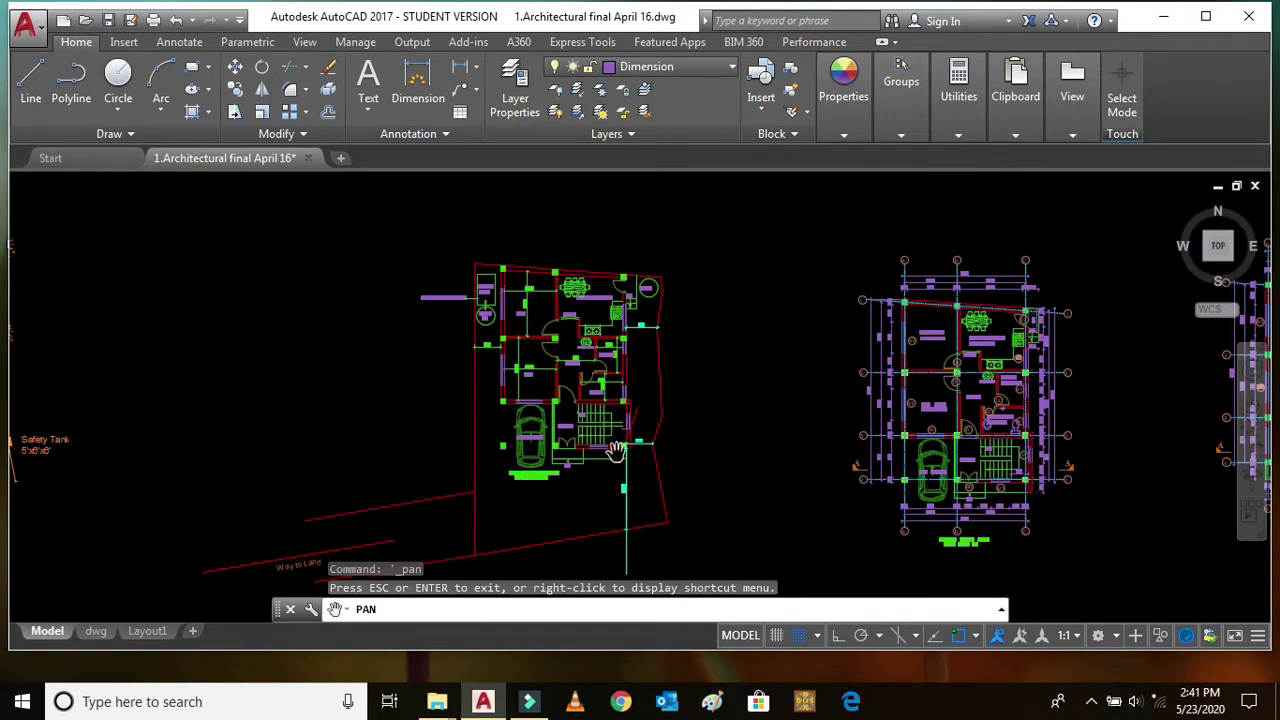
{"action": "scroll", "coordinate": [517, 345], "scroll_direction": "down", "scroll_amount": 2}
{"action": "scroll", "coordinate": [800, 438], "scroll_direction": "up", "scroll_amount": 2}
Step: Read the title and floor area below the dimensioned ground floor plan
{"action": "scroll", "coordinate": [680, 445], "scroll_direction": "down", "scroll_amount": 1}
{"action": "scroll", "coordinate": [725, 430], "scroll_direction": "up", "scroll_amount": 3}
{"action": "scroll", "coordinate": [640, 405], "scroll_direction": "down", "scroll_amount": 2}
{"action": "scroll", "coordinate": [520, 405], "scroll_direction": "up", "scroll_amount": 5}
{"action": "scroll", "coordinate": [540, 456], "scroll_direction": "down", "scroll_amount": 2}
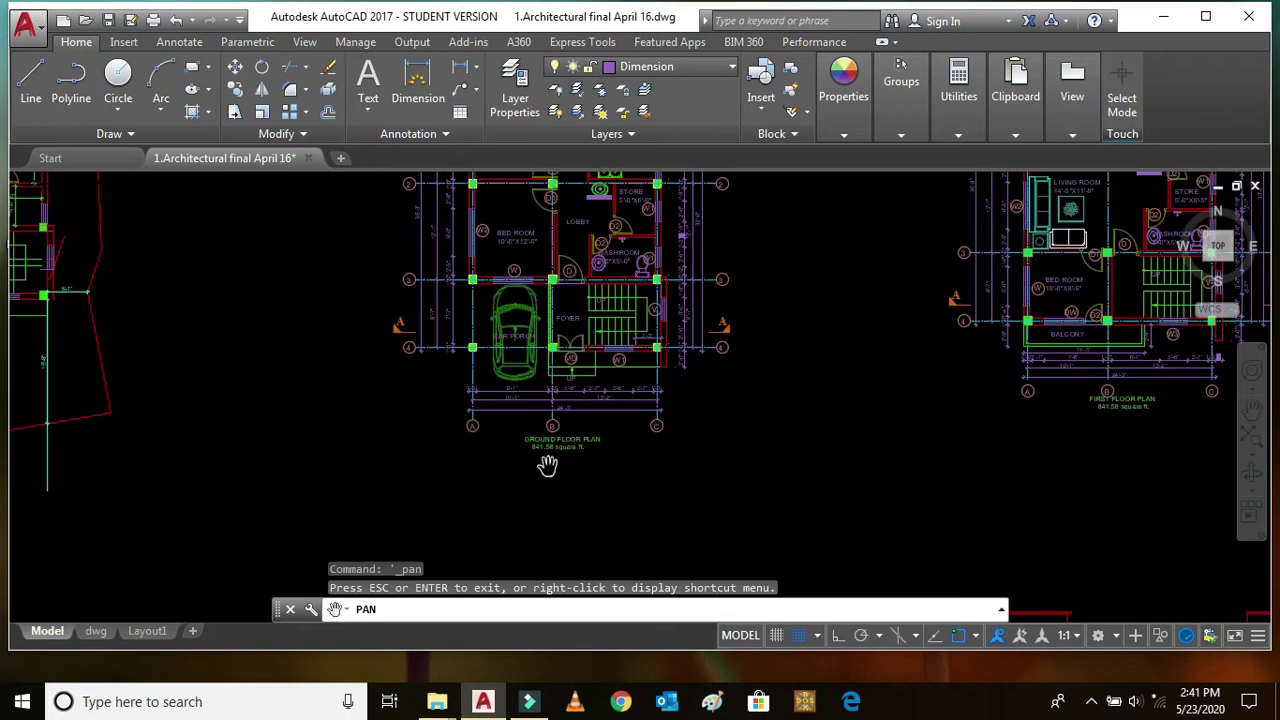
{"action": "scroll", "coordinate": [547, 463], "scroll_direction": "up", "scroll_amount": 4}
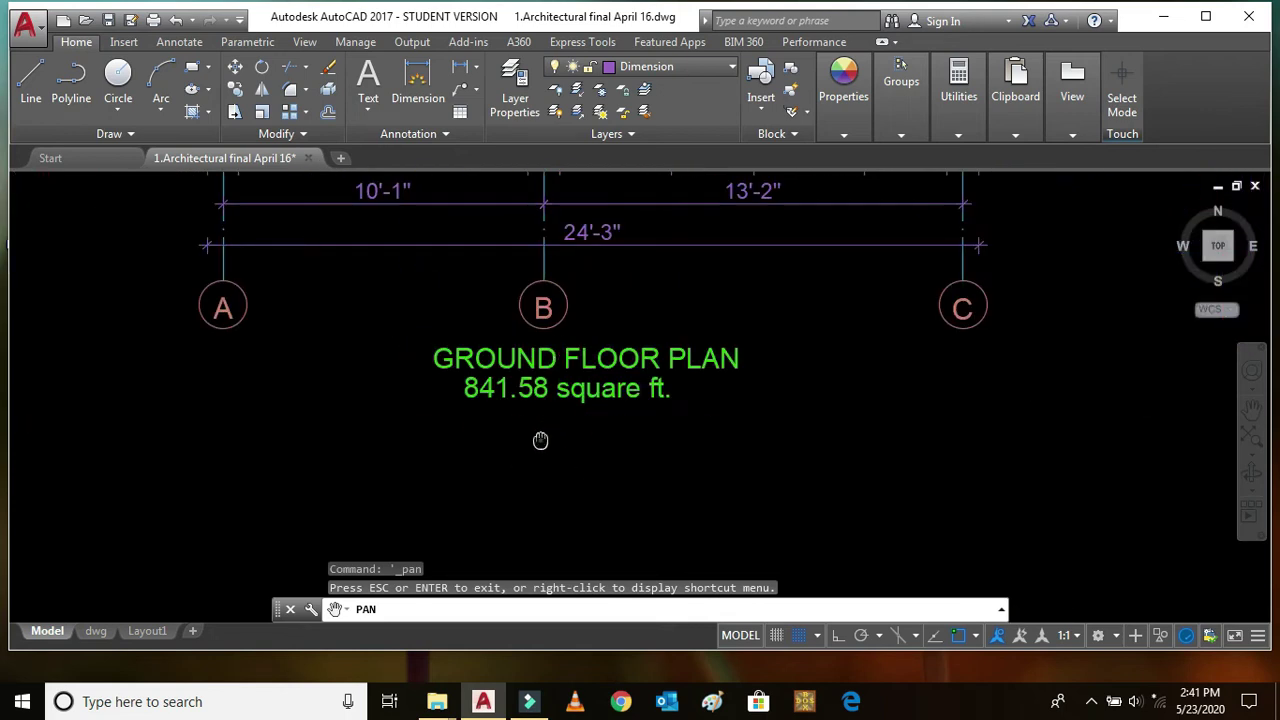
{"action": "left_click_drag", "start_coordinate": [540, 440], "coordinate": [554, 456]}
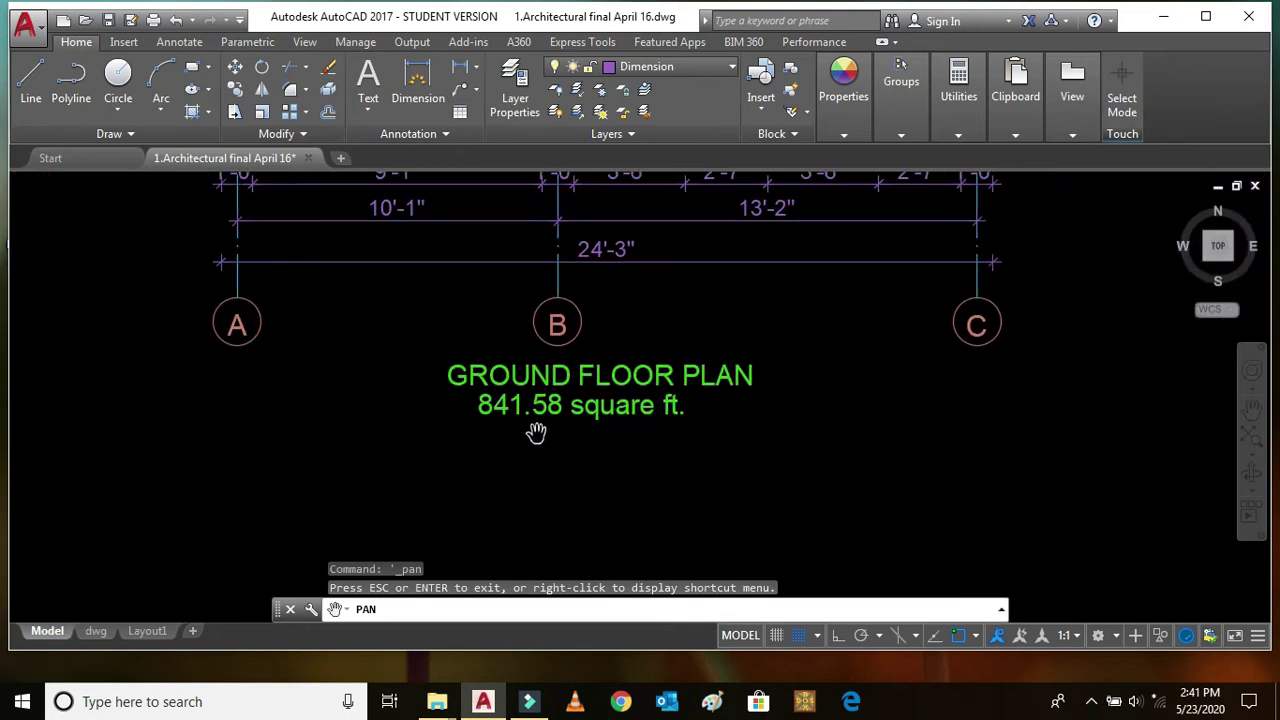
{"action": "scroll", "coordinate": [516, 424], "scroll_direction": "down", "scroll_amount": 5}
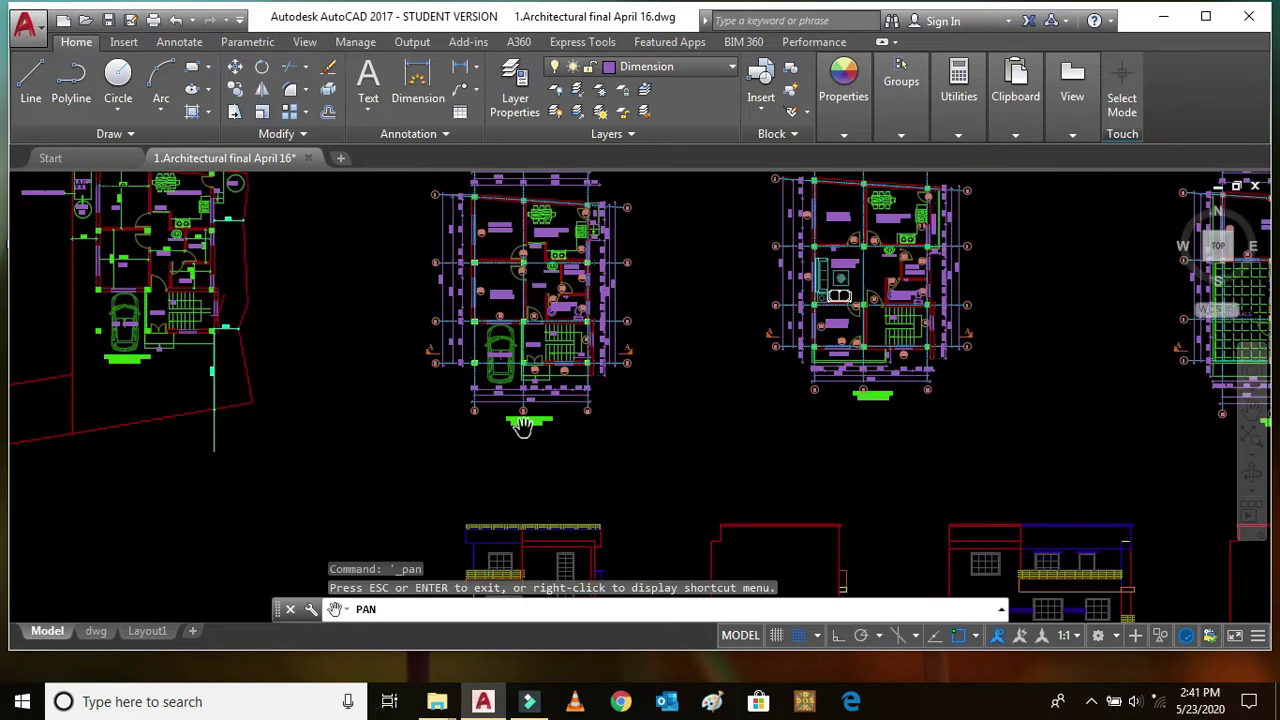
Step: Examine the first floor plan's room layout, title and floor area
{"action": "scroll", "coordinate": [907, 380], "scroll_direction": "up", "scroll_amount": 4}
{"action": "scroll", "coordinate": [628, 385], "scroll_direction": "up", "scroll_amount": 3}
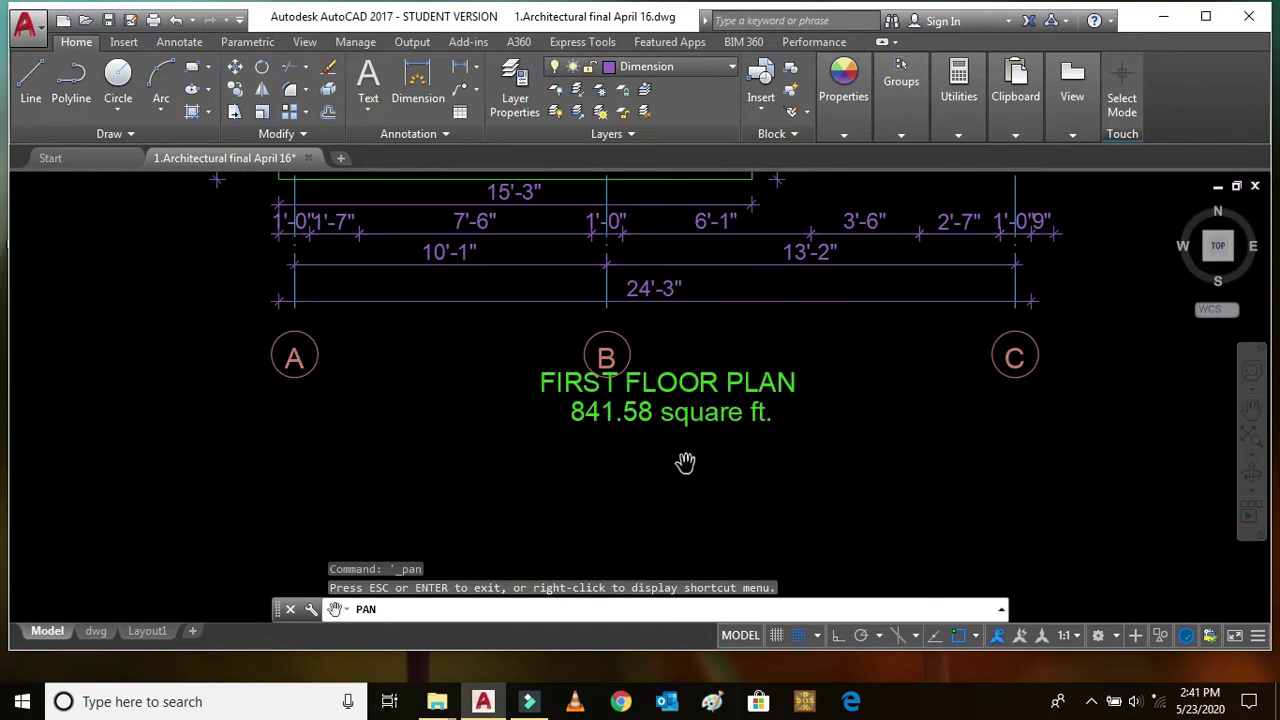
{"action": "scroll", "coordinate": [685, 462], "scroll_direction": "down", "scroll_amount": 5}
{"action": "scroll", "coordinate": [640, 300], "scroll_direction": "up", "scroll_amount": 1}
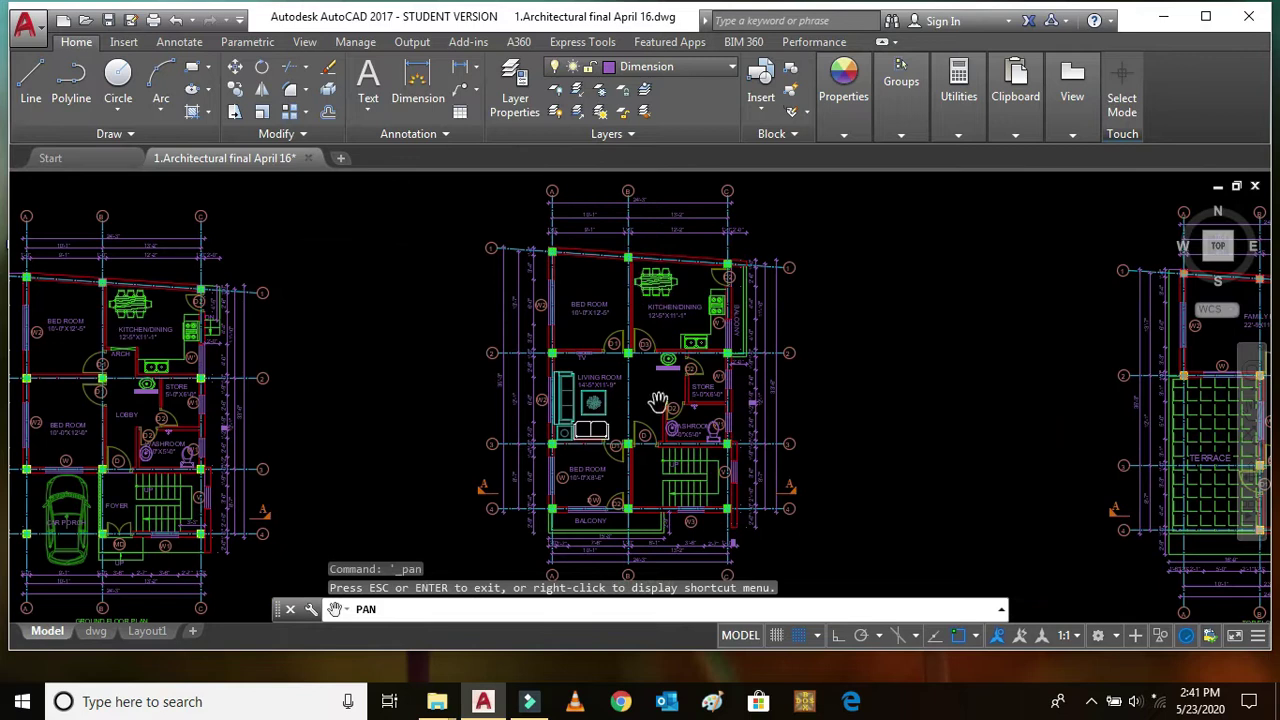
{"action": "scroll", "coordinate": [656, 328], "scroll_direction": "down", "scroll_amount": 2}
{"action": "scroll", "coordinate": [647, 410], "scroll_direction": "up", "scroll_amount": 4}
{"action": "scroll", "coordinate": [639, 376], "scroll_direction": "down", "scroll_amount": 4}
{"action": "scroll", "coordinate": [635, 460], "scroll_direction": "up", "scroll_amount": 5}
{"action": "scroll", "coordinate": [668, 391], "scroll_direction": "up", "scroll_amount": 6}
{"action": "scroll", "coordinate": [673, 388], "scroll_direction": "down", "scroll_amount": 3}
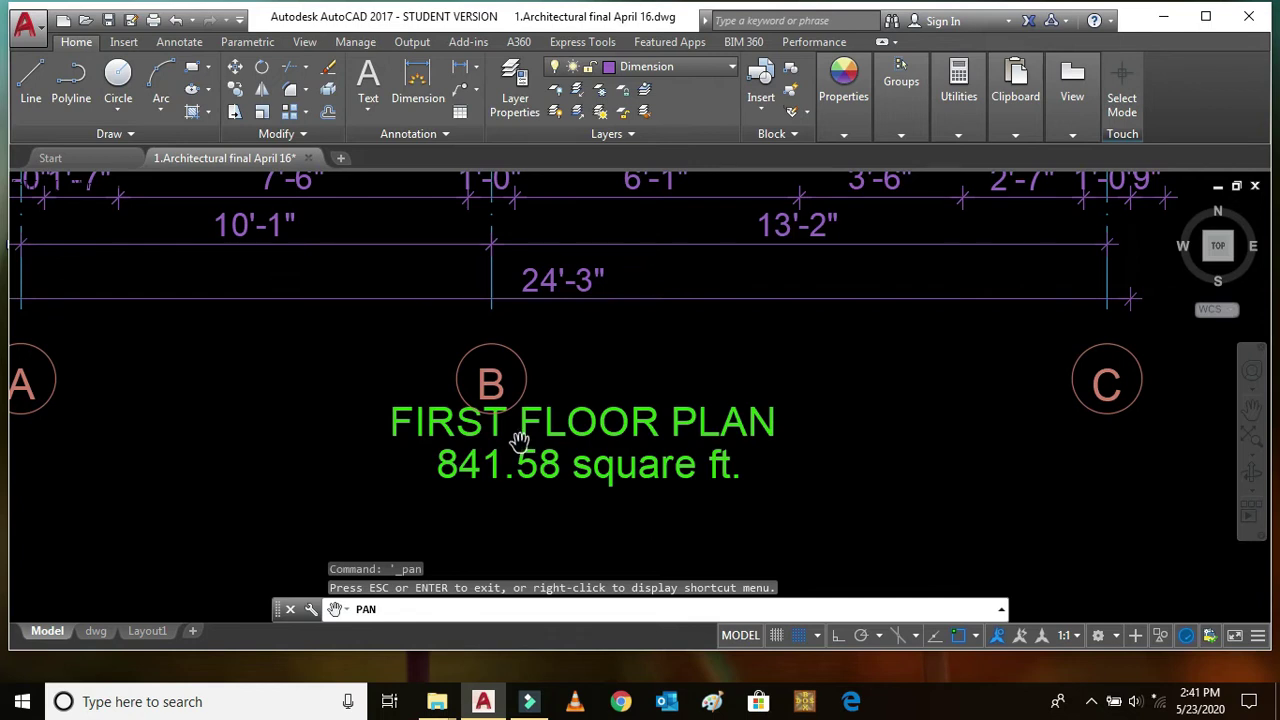
Step: Read the top floor plan's title and floor area
{"action": "scroll", "coordinate": [517, 437], "scroll_direction": "down", "scroll_amount": 5}
{"action": "scroll", "coordinate": [757, 446], "scroll_direction": "up", "scroll_amount": 6}
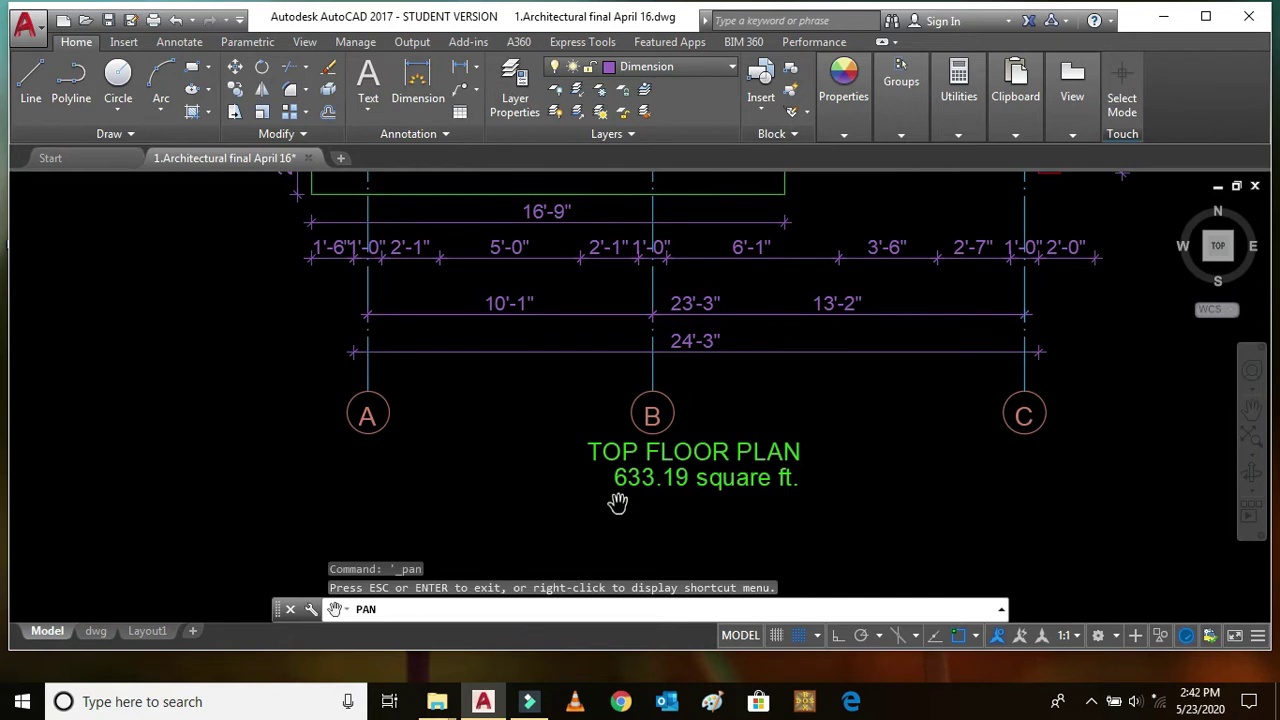
{"action": "scroll", "coordinate": [779, 416], "scroll_direction": "down", "scroll_amount": 5}
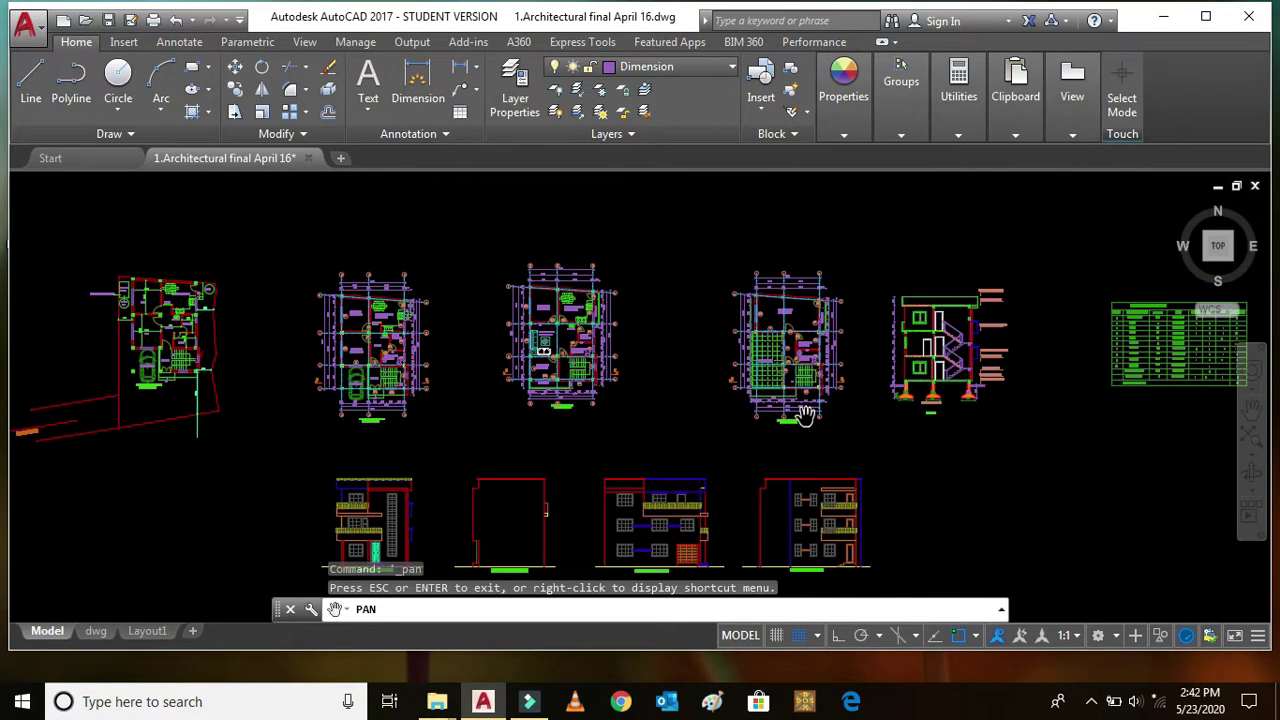
Step: Examine the ground floor plan's numbered and lettered grid lines, columns and surrounding dimension chains
{"action": "scroll", "coordinate": [331, 428], "scroll_direction": "up", "scroll_amount": 10}
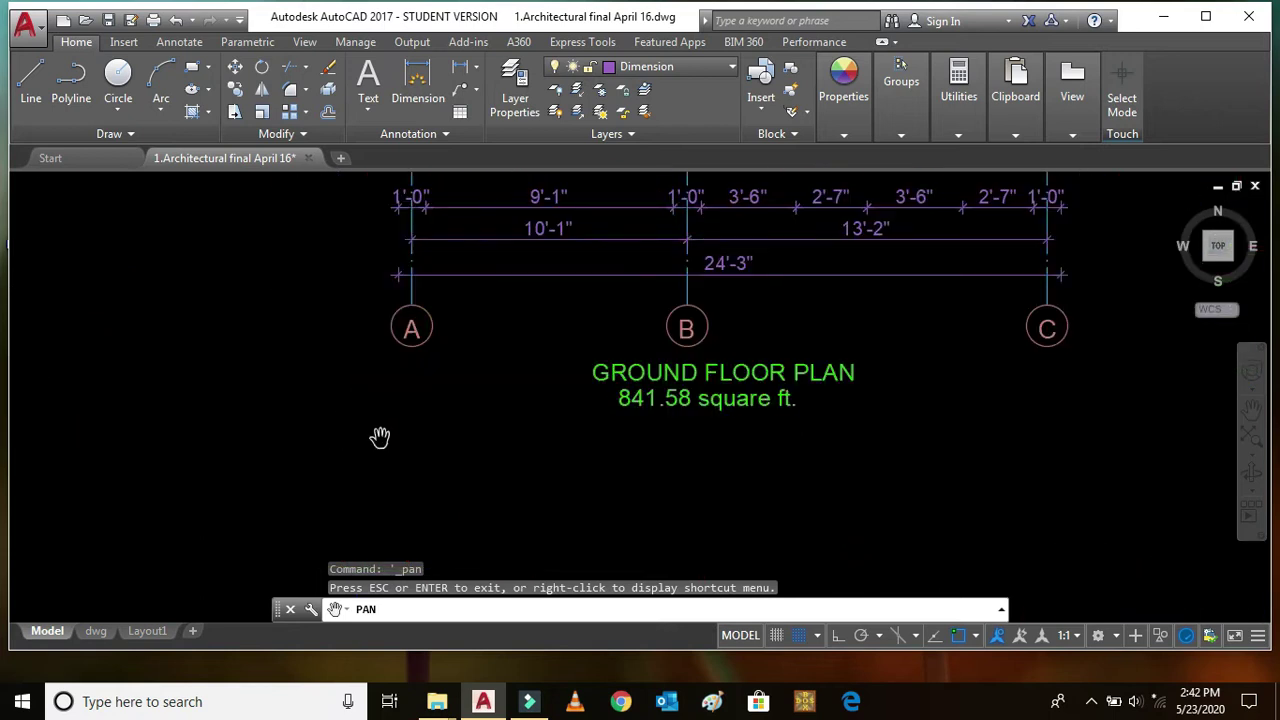
{"action": "scroll", "coordinate": [380, 437], "scroll_direction": "down", "scroll_amount": 3}
{"action": "scroll", "coordinate": [370, 480], "scroll_direction": "up", "scroll_amount": 5}
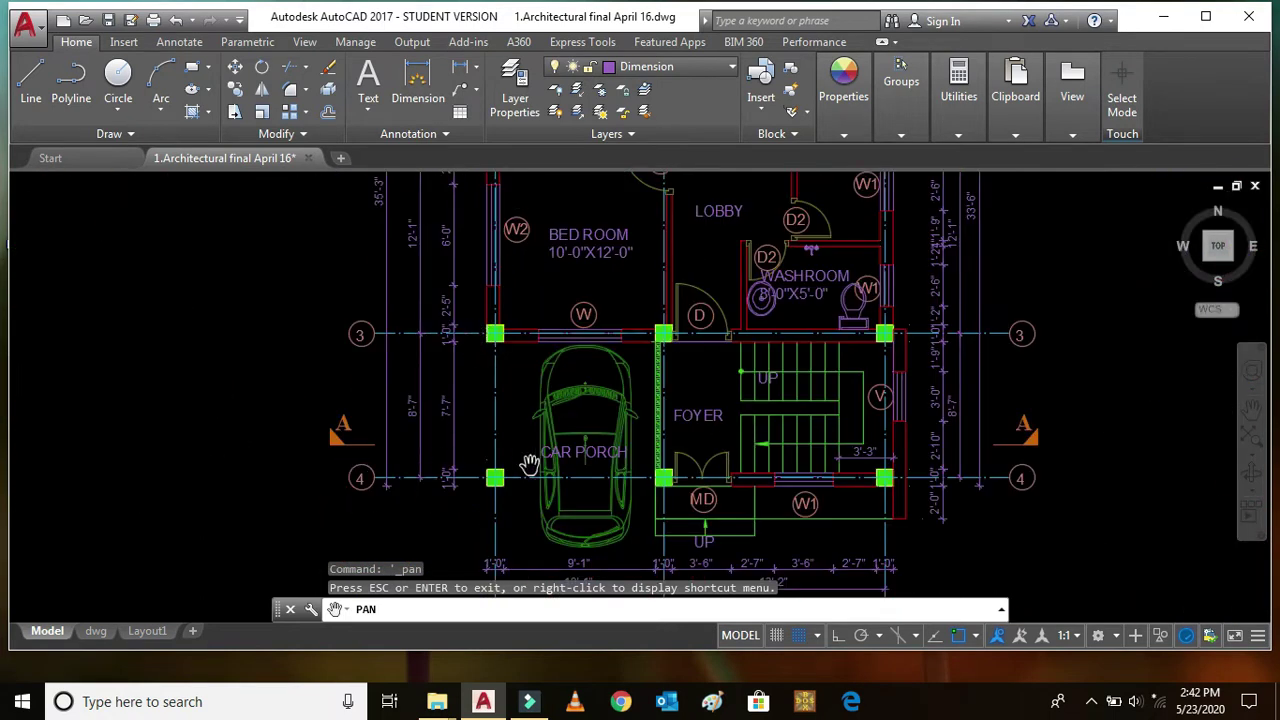
{"action": "left_click_drag", "start_coordinate": [643, 246], "coordinate": [632, 438]}
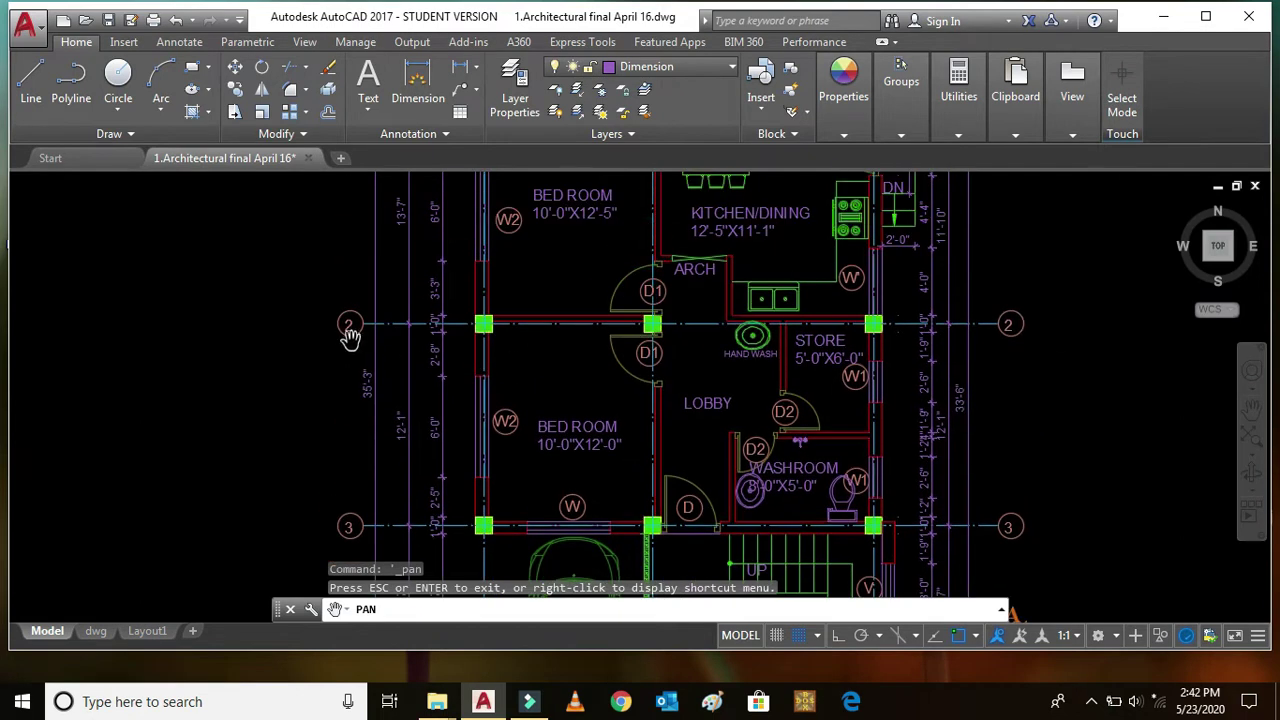
{"action": "left_click_drag", "start_coordinate": [678, 297], "coordinate": [686, 494]}
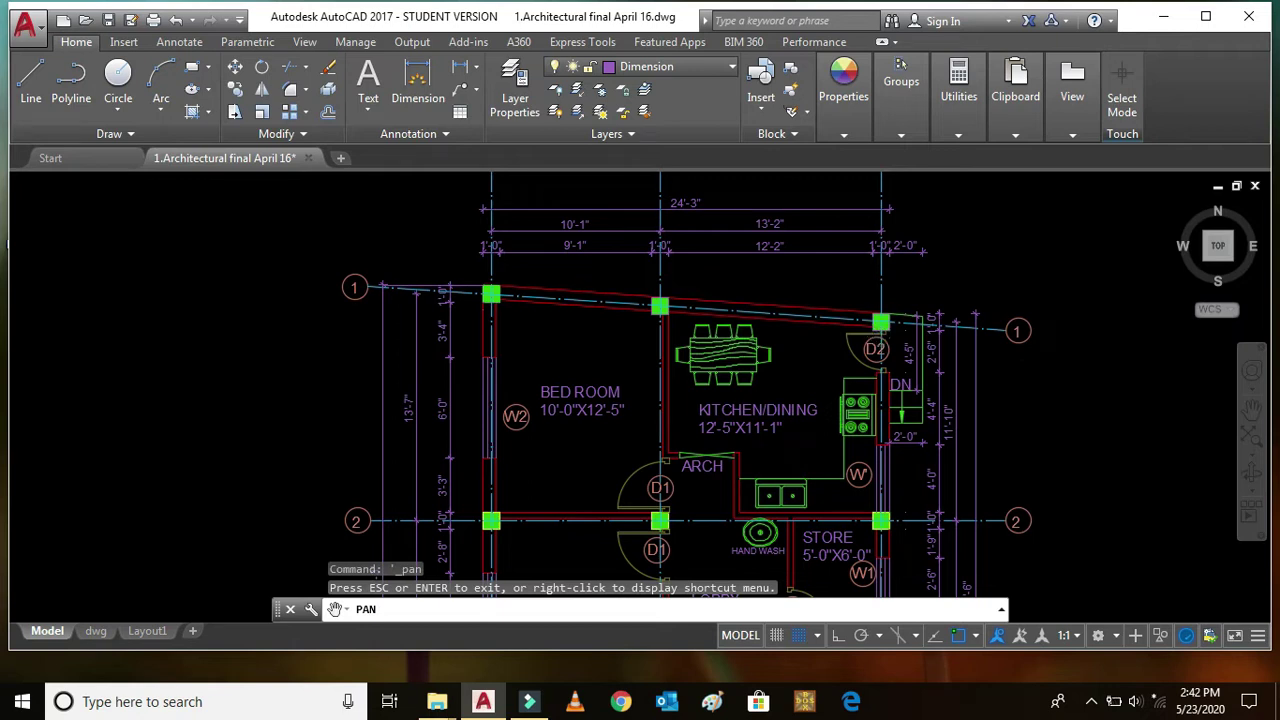
{"action": "scroll", "coordinate": [584, 266], "scroll_direction": "down", "scroll_amount": 4}
{"action": "scroll", "coordinate": [568, 230], "scroll_direction": "up", "scroll_amount": 4}
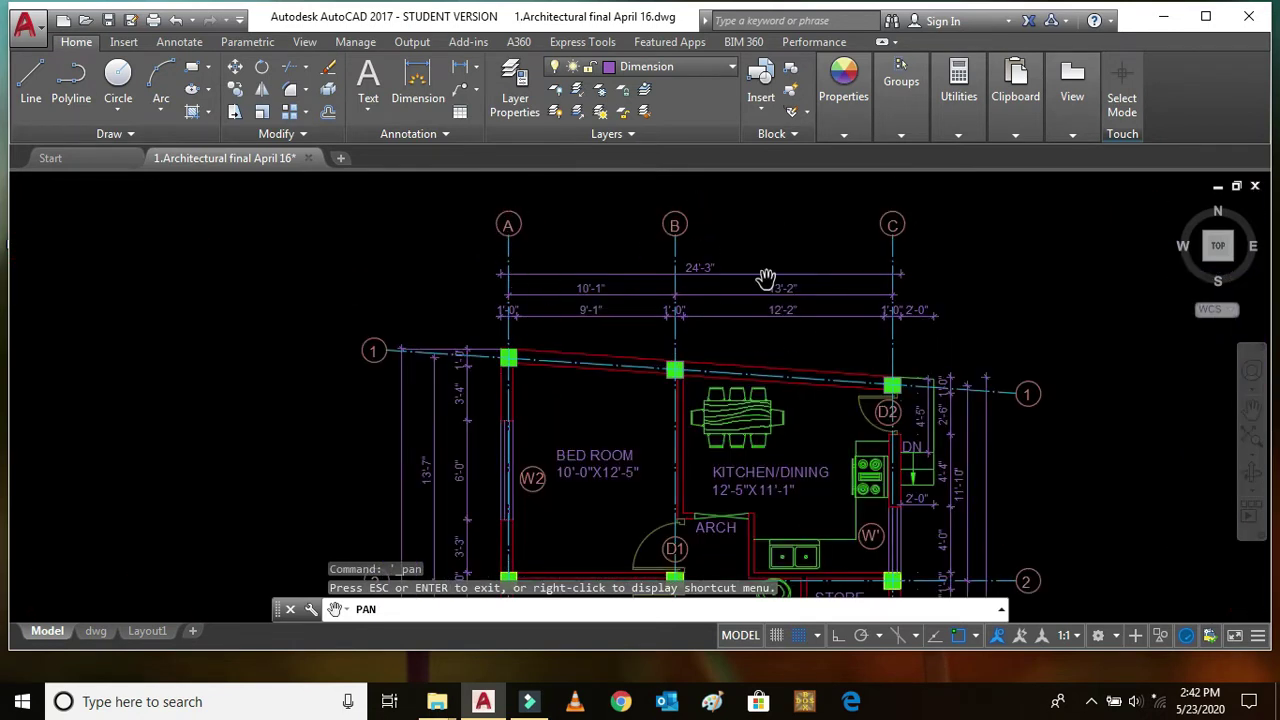
{"action": "scroll", "coordinate": [765, 278], "scroll_direction": "down", "scroll_amount": 4}
{"action": "scroll", "coordinate": [669, 434], "scroll_direction": "up", "scroll_amount": 5}
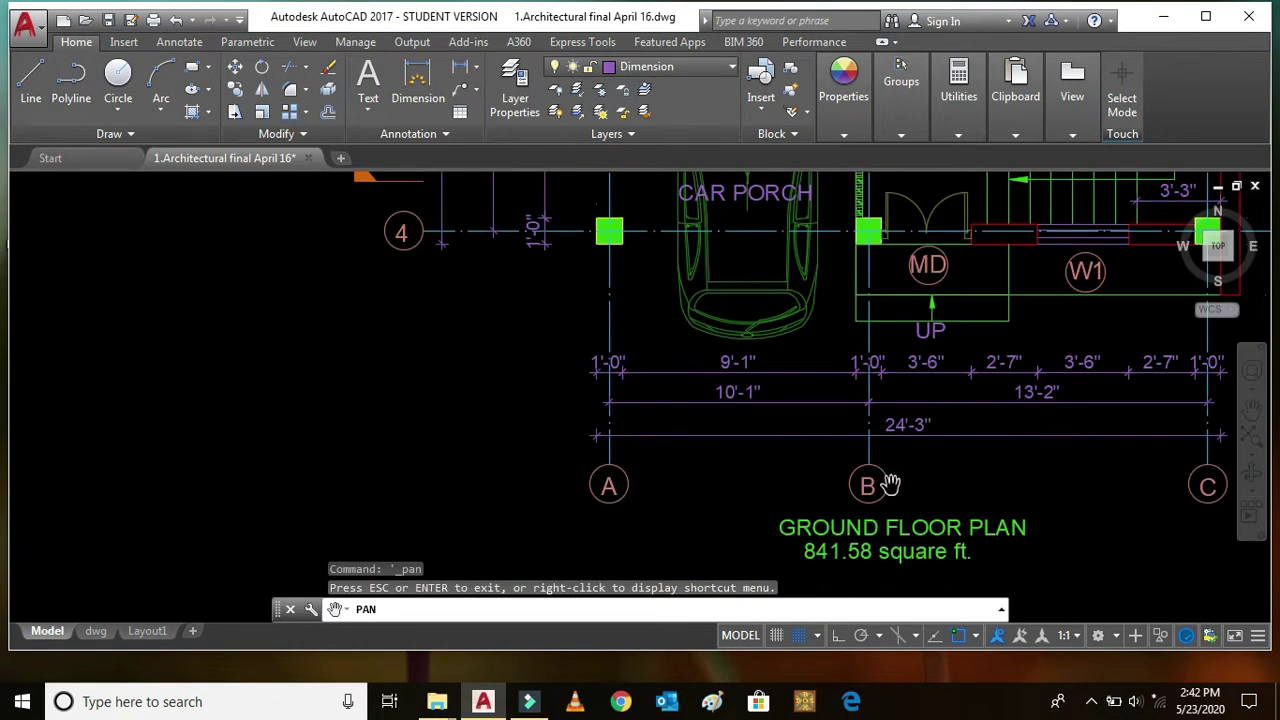
{"action": "scroll", "coordinate": [656, 478], "scroll_direction": "down", "scroll_amount": 4}
{"action": "scroll", "coordinate": [652, 481], "scroll_direction": "up", "scroll_amount": 2}
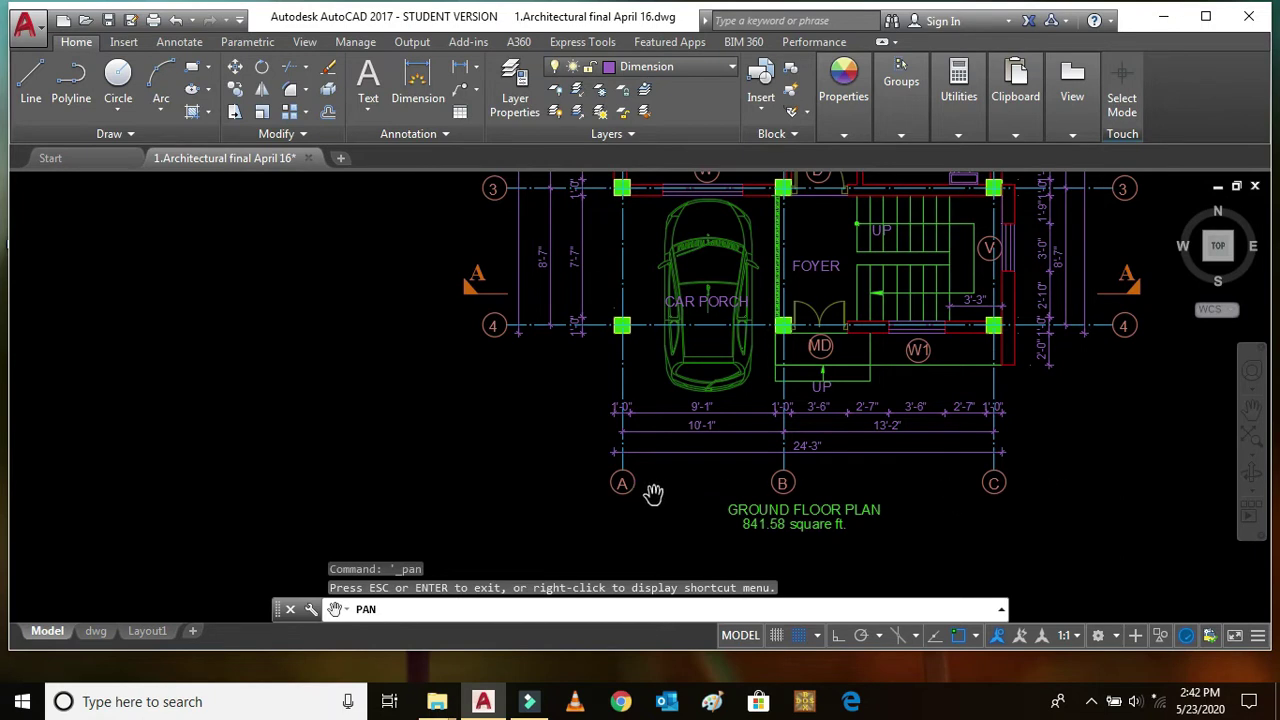
Step: Examine the ground floor's entrance side, including the car porch, section line A-A, main door, foyer and staircase
{"action": "scroll", "coordinate": [627, 521], "scroll_direction": "down", "scroll_amount": 4}
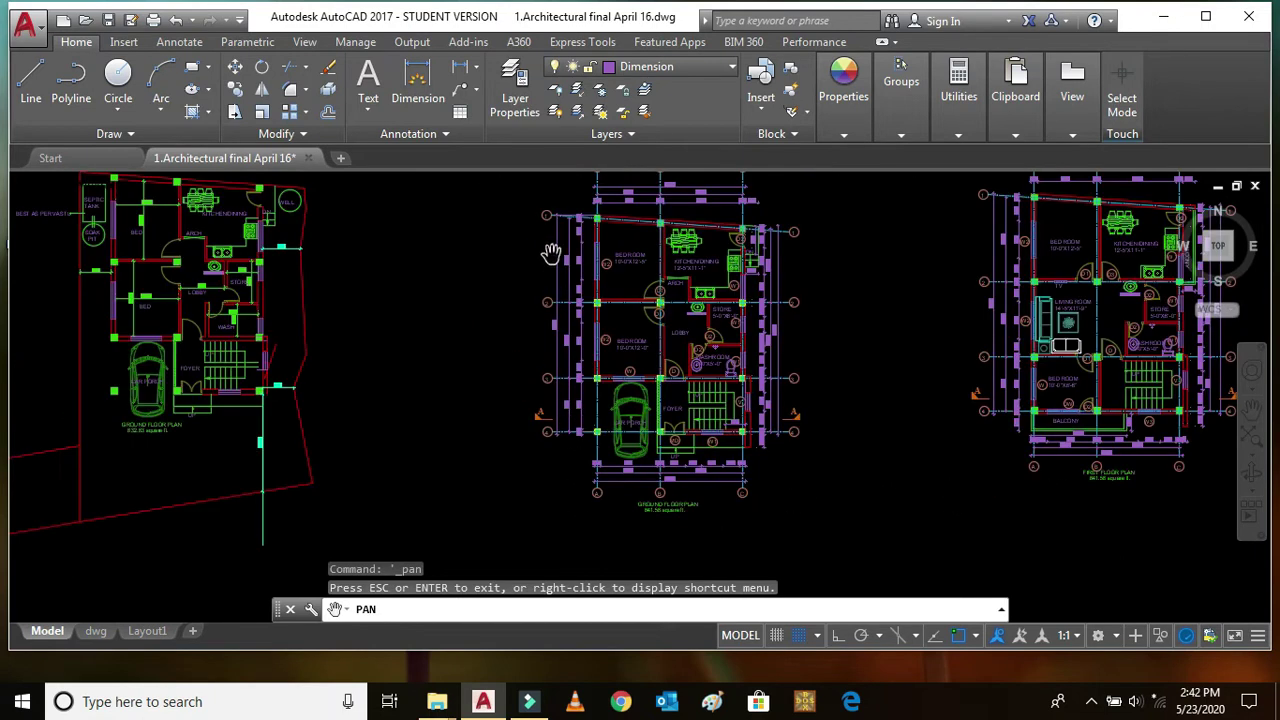
{"action": "scroll", "coordinate": [566, 215], "scroll_direction": "up", "scroll_amount": 5}
{"action": "scroll", "coordinate": [524, 432], "scroll_direction": "down", "scroll_amount": 4}
{"action": "scroll", "coordinate": [548, 532], "scroll_direction": "up", "scroll_amount": 4}
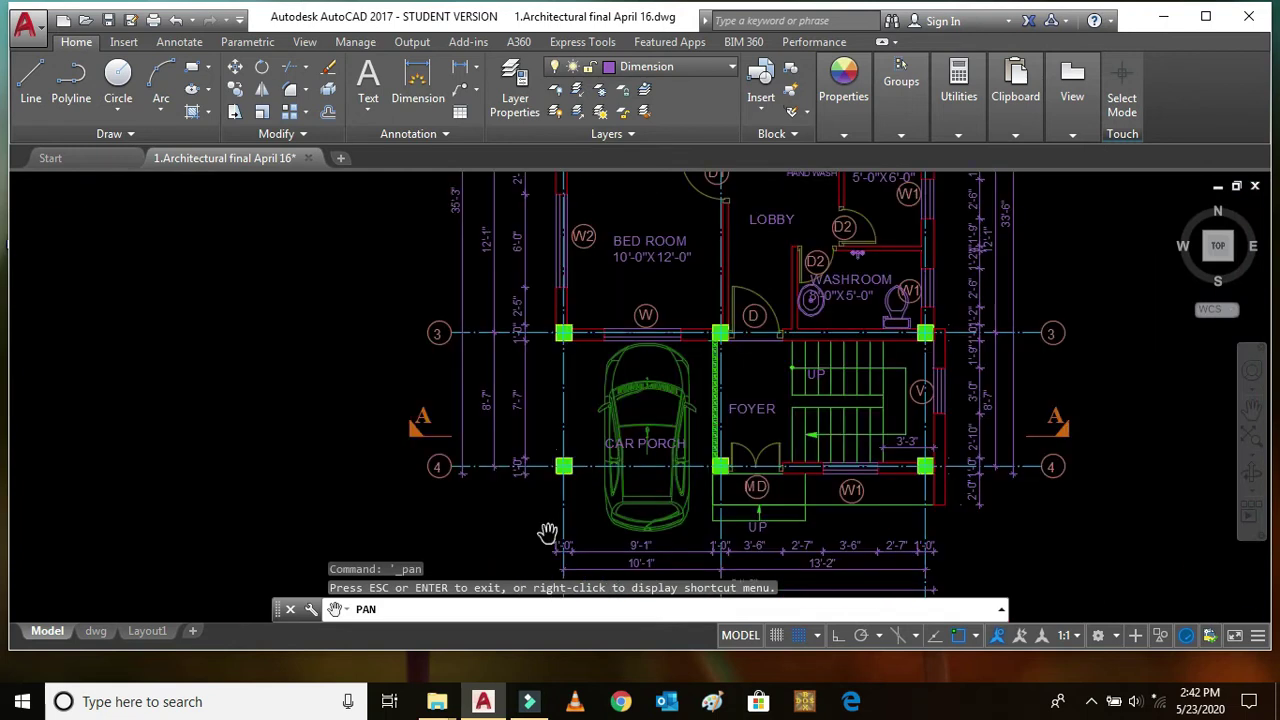
{"action": "scroll", "coordinate": [425, 391], "scroll_direction": "down", "scroll_amount": 4}
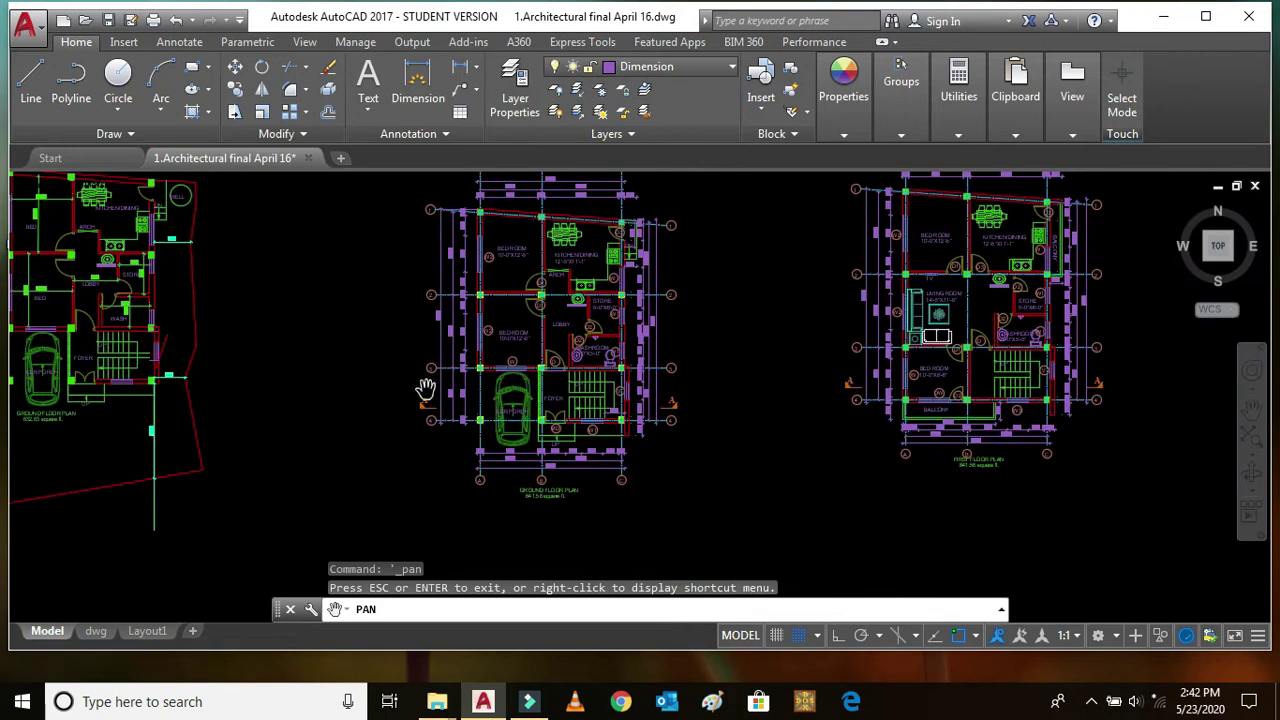
{"action": "scroll", "coordinate": [571, 430], "scroll_direction": "up", "scroll_amount": 3}
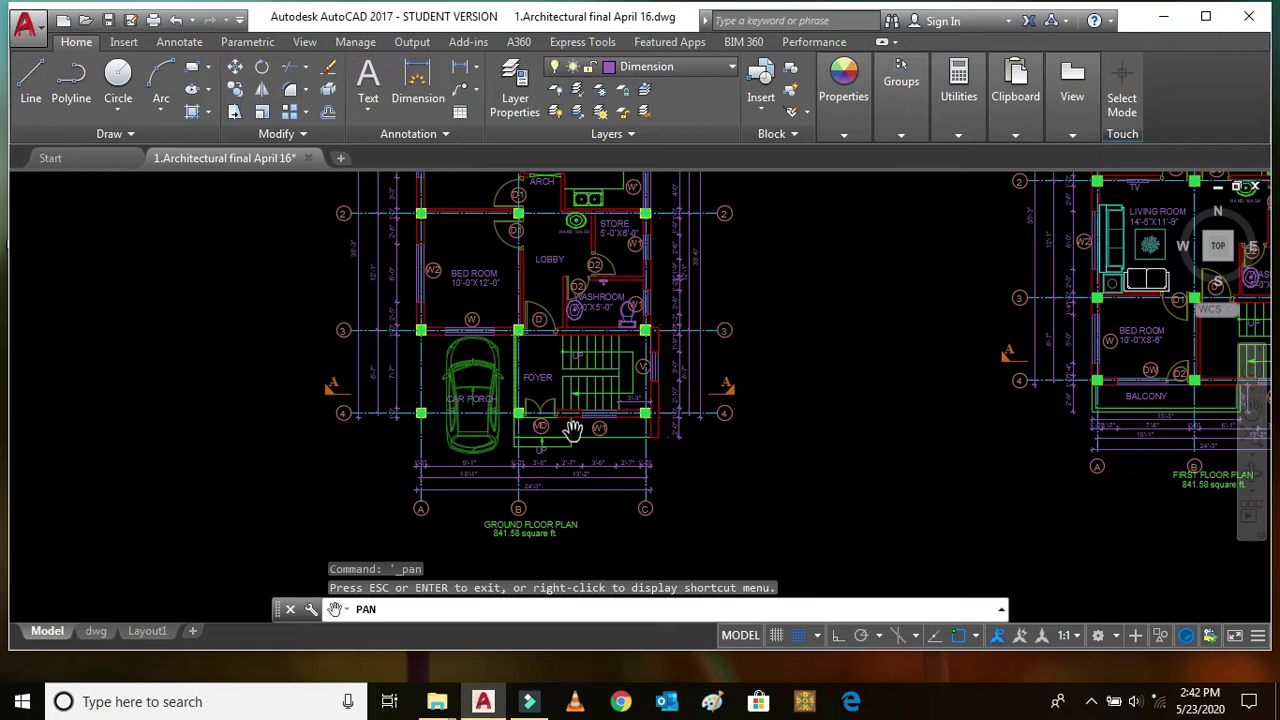
{"action": "scroll", "coordinate": [520, 440], "scroll_direction": "up", "scroll_amount": 4}
{"action": "scroll", "coordinate": [486, 414], "scroll_direction": "down", "scroll_amount": 2}
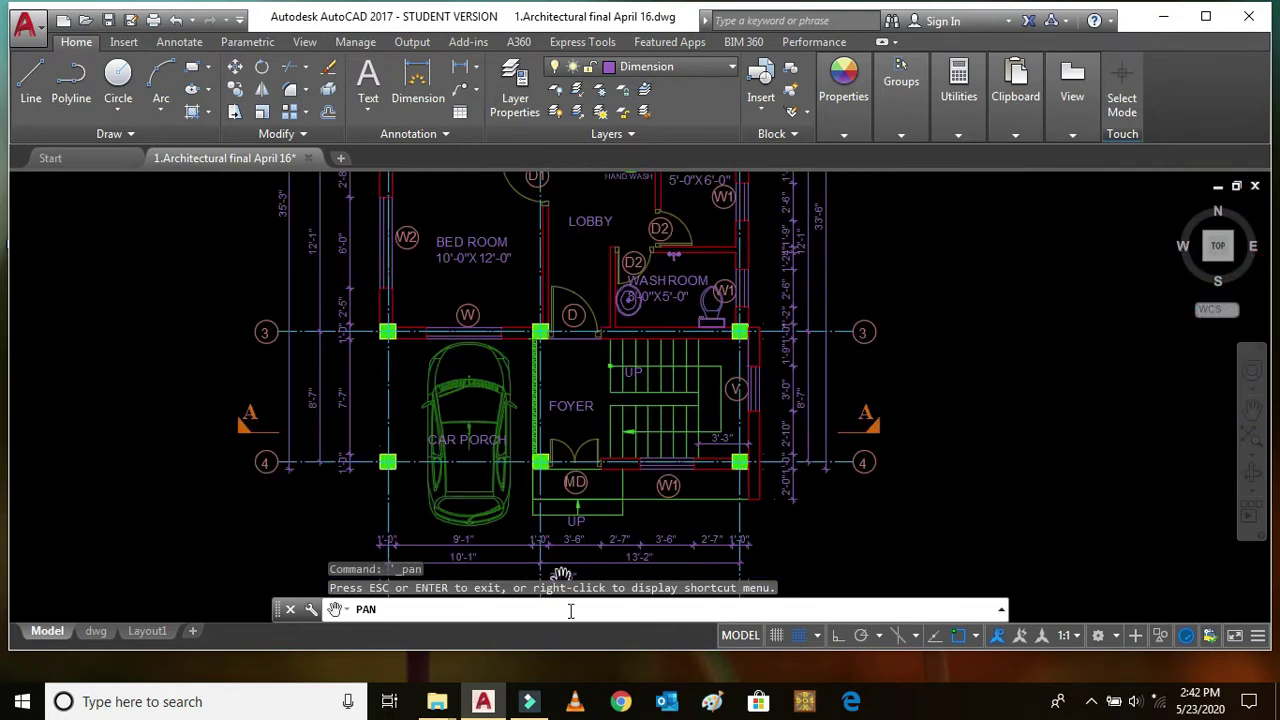
{"action": "scroll", "coordinate": [570, 497], "scroll_direction": "up", "scroll_amount": 2}
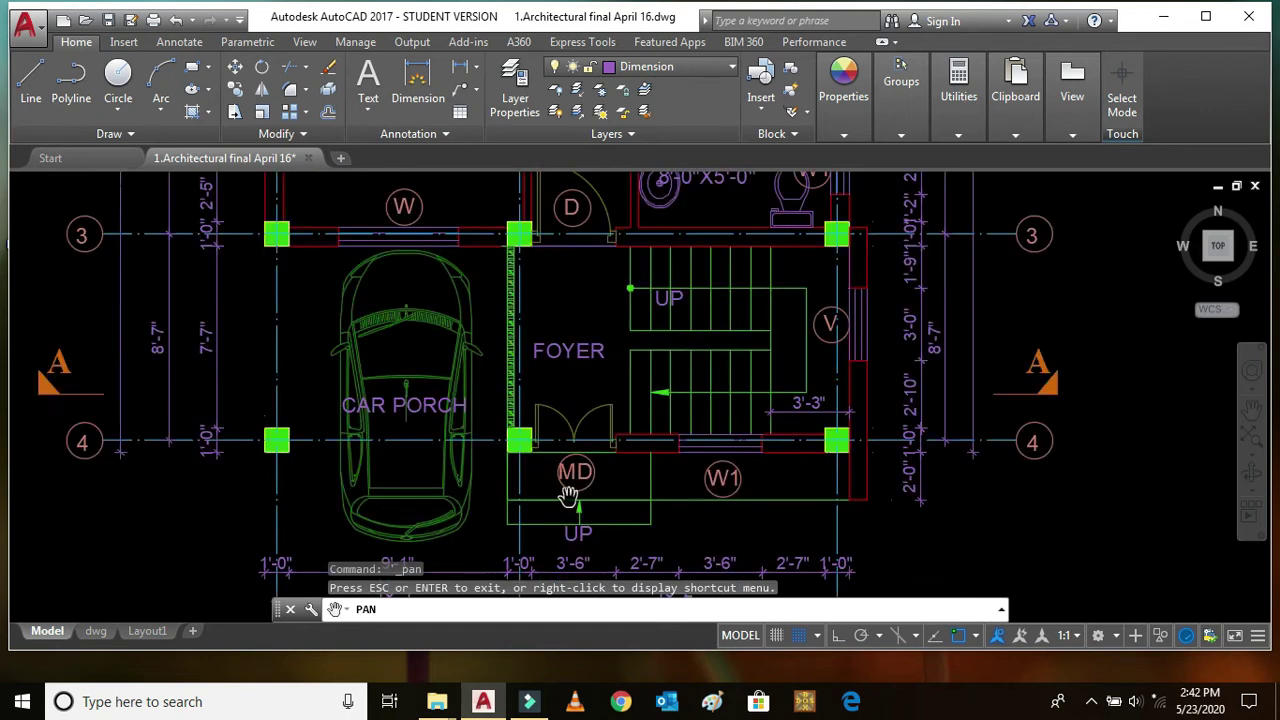
{"action": "scroll", "coordinate": [568, 507], "scroll_direction": "down", "scroll_amount": 2}
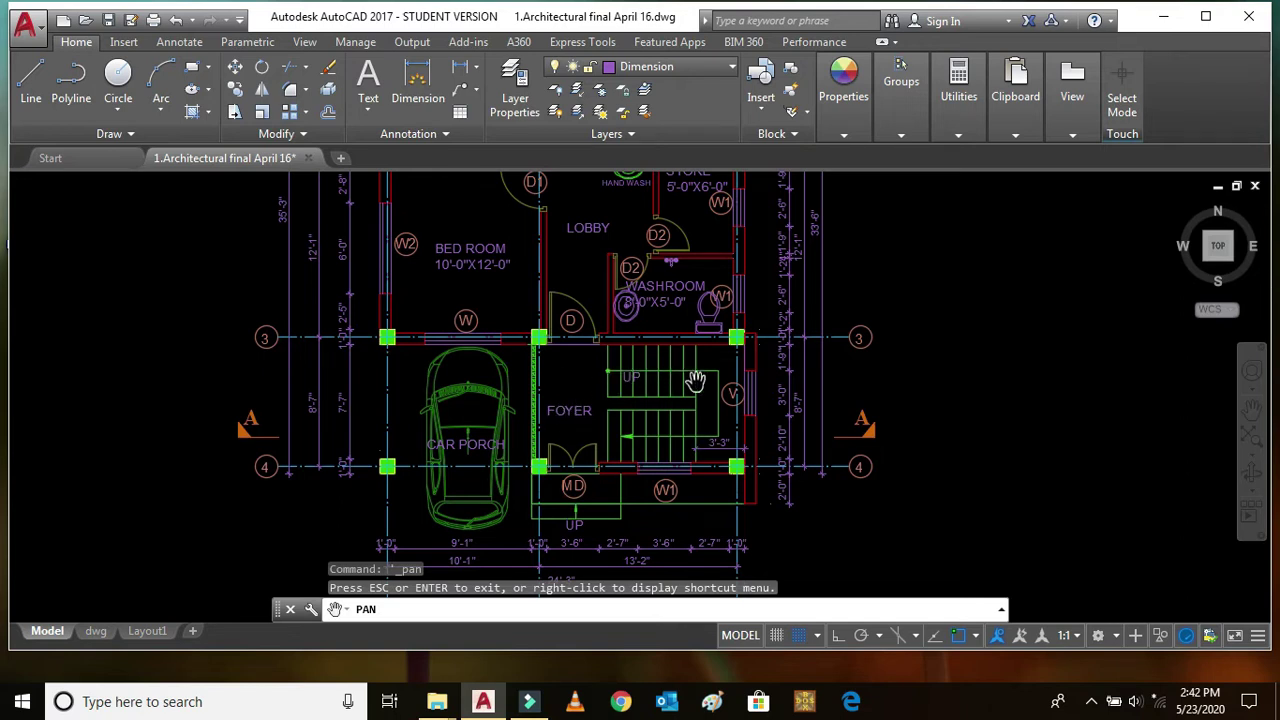
Step: Examine the ground floor lobby with the store, washroom, hand wash and the adjoining bedroom next to the car porch
{"action": "left_click_drag", "start_coordinate": [589, 367], "coordinate": [589, 438]}
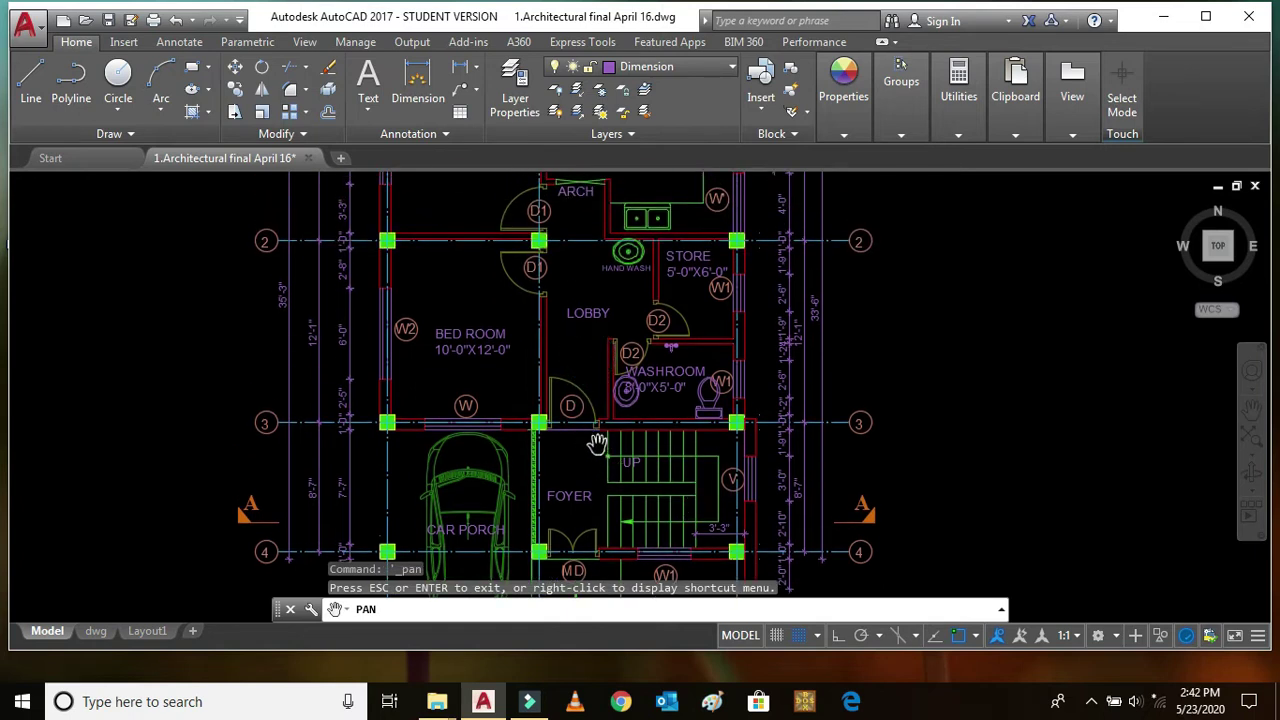
{"action": "left_click_drag", "start_coordinate": [581, 326], "coordinate": [583, 422]}
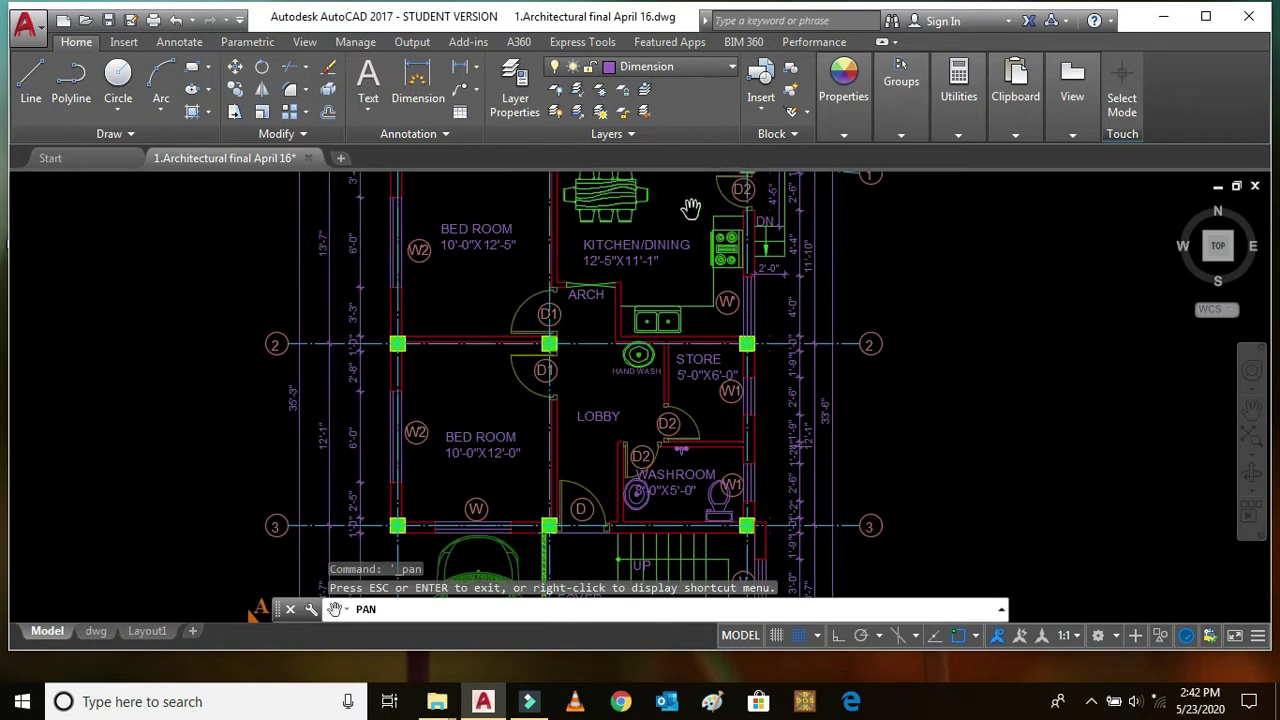
{"action": "left_click_drag", "start_coordinate": [583, 328], "coordinate": [584, 386]}
{"action": "scroll", "coordinate": [584, 385], "scroll_direction": "down", "scroll_amount": 2}
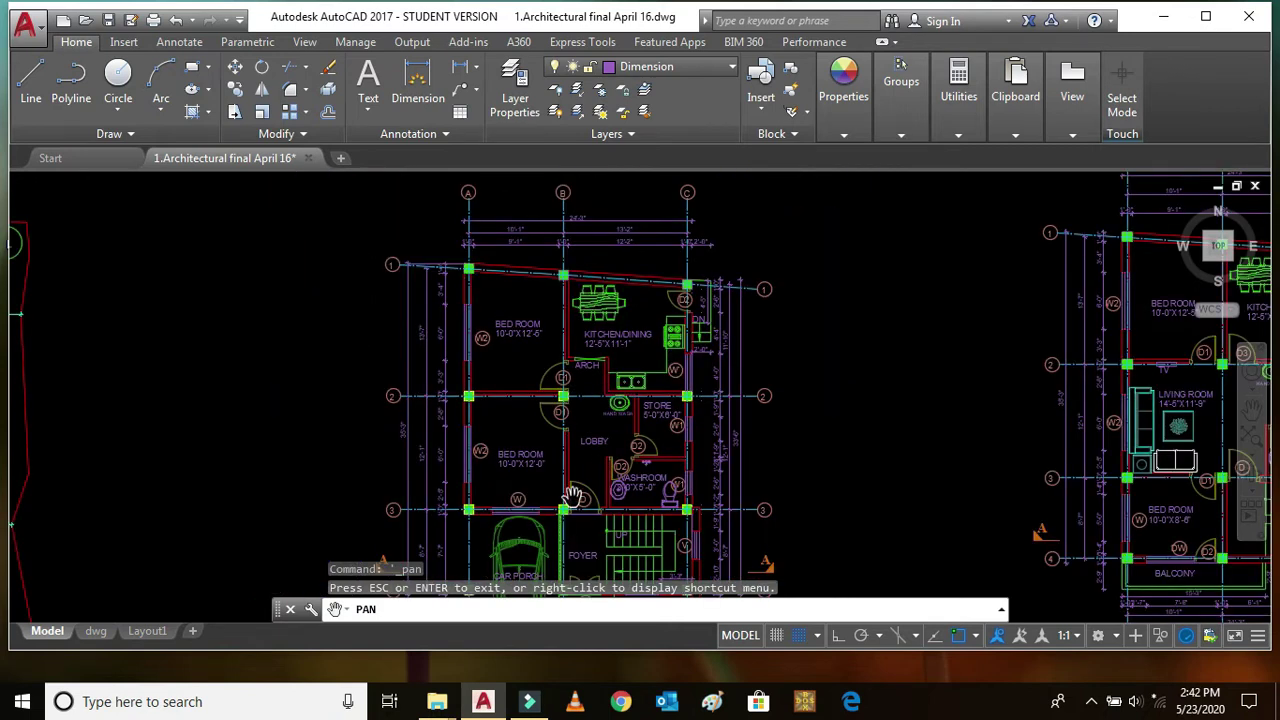
{"action": "scroll", "coordinate": [573, 497], "scroll_direction": "up", "scroll_amount": 2}
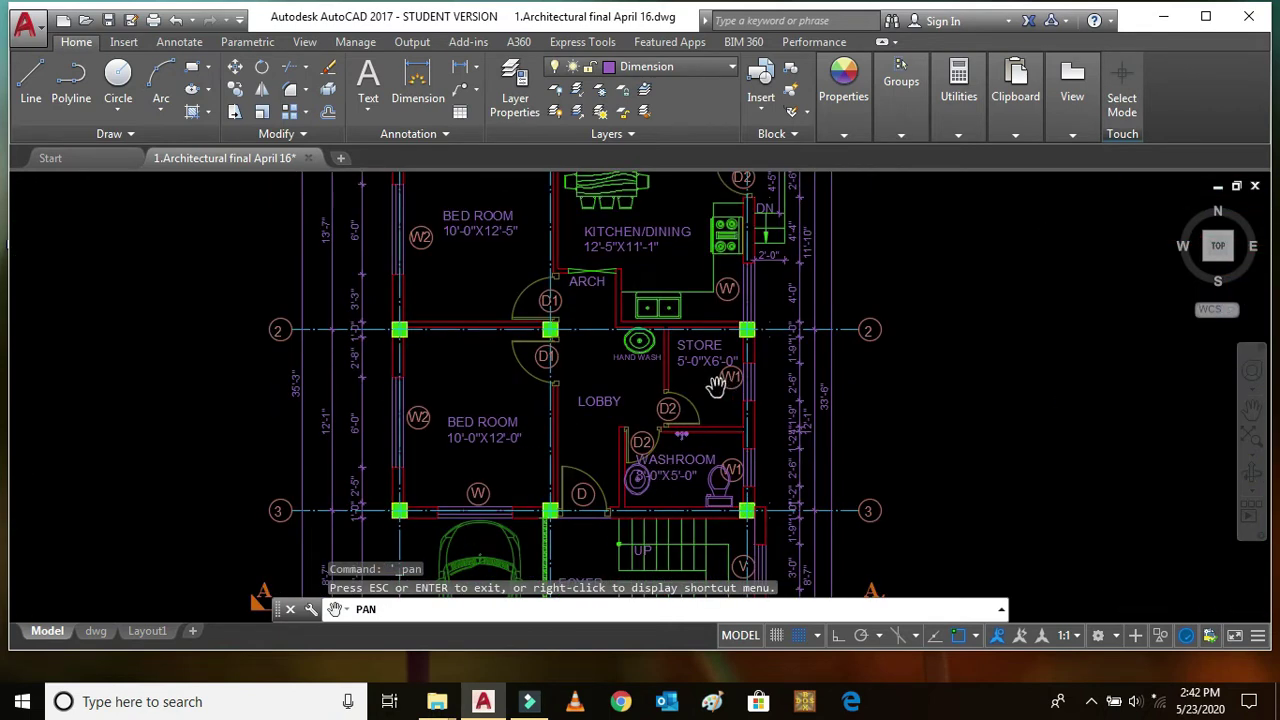
{"action": "left_click_drag", "start_coordinate": [620, 388], "coordinate": [630, 406]}
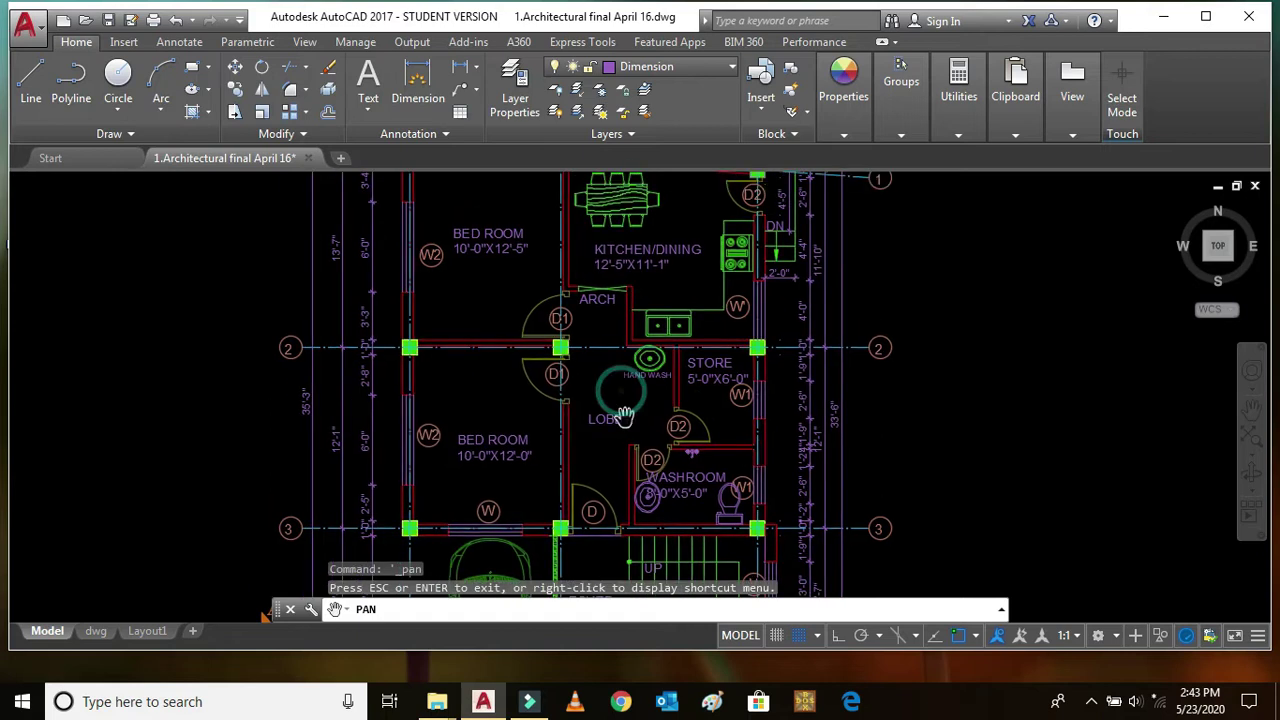
{"action": "scroll", "coordinate": [500, 494], "scroll_direction": "up", "scroll_amount": 2}
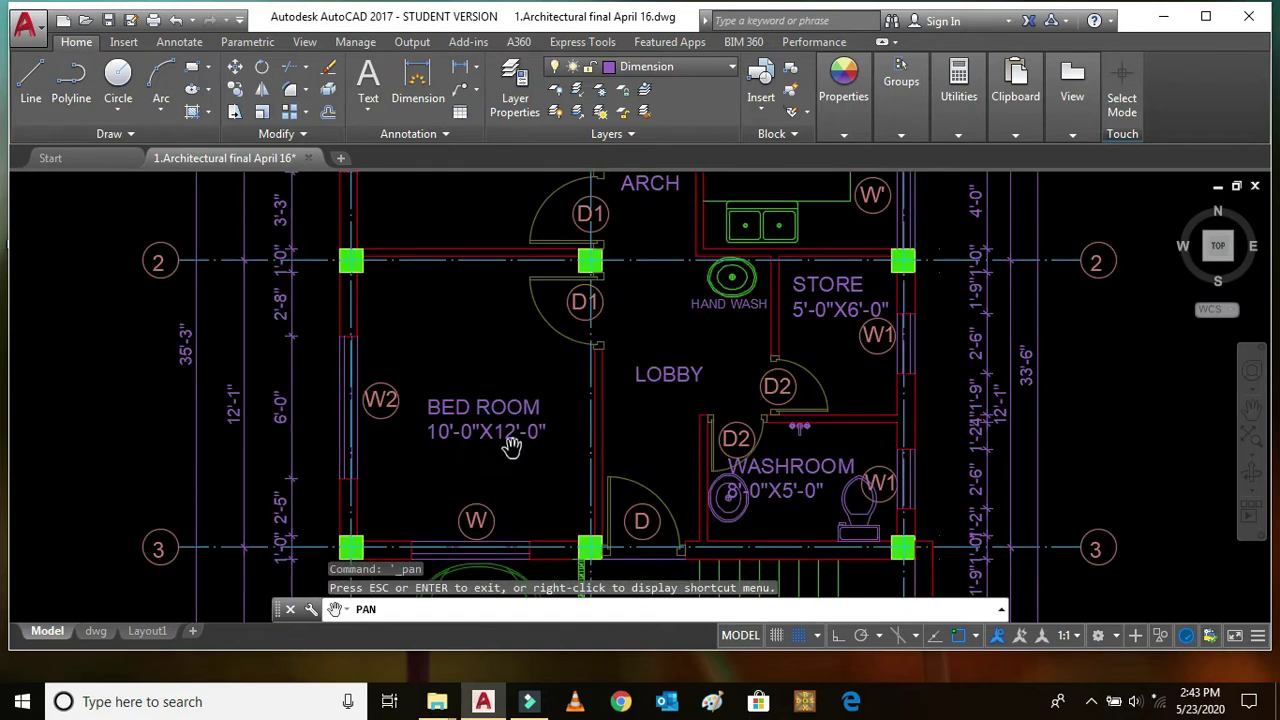
Step: Examine the ground floor's rear bedroom and kitchen/dining area, including the arch and the side door with steps down
{"action": "scroll", "coordinate": [510, 447], "scroll_direction": "down", "scroll_amount": 2}
{"action": "left_click_drag", "start_coordinate": [594, 360], "coordinate": [600, 447]}
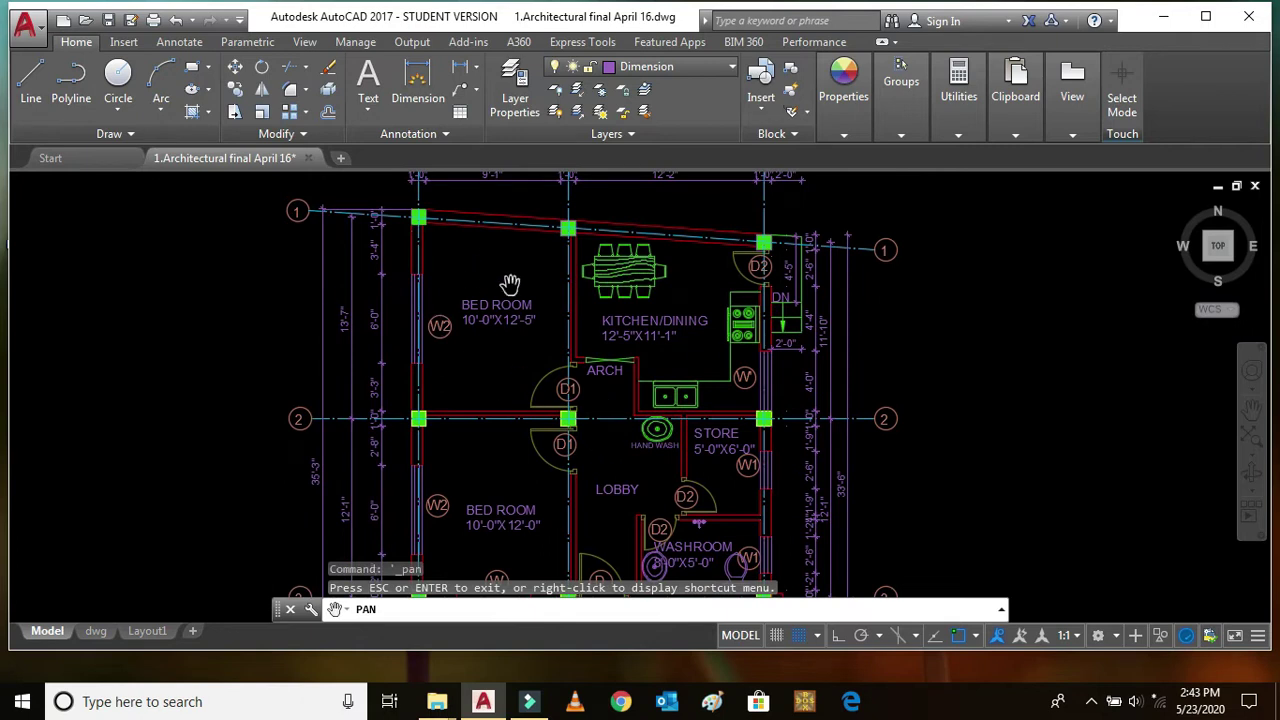
{"action": "scroll", "coordinate": [493, 335], "scroll_direction": "up", "scroll_amount": 2}
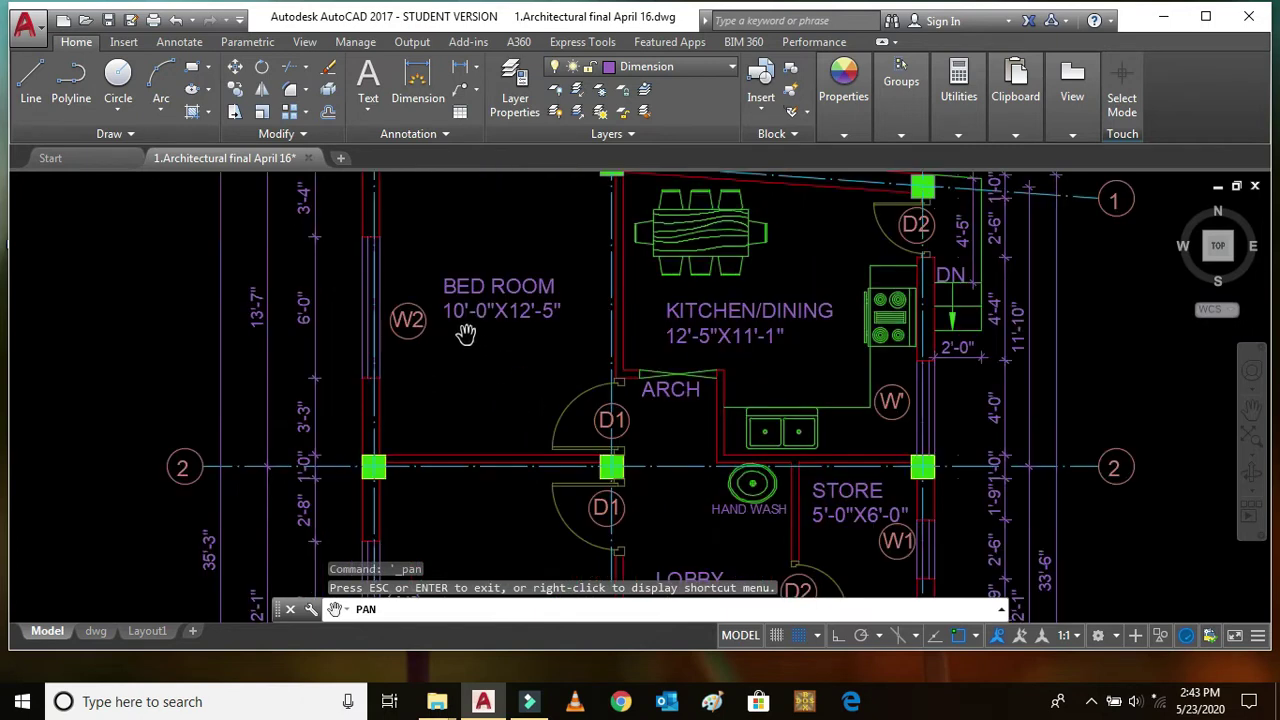
{"action": "scroll", "coordinate": [517, 340], "scroll_direction": "down", "scroll_amount": 2}
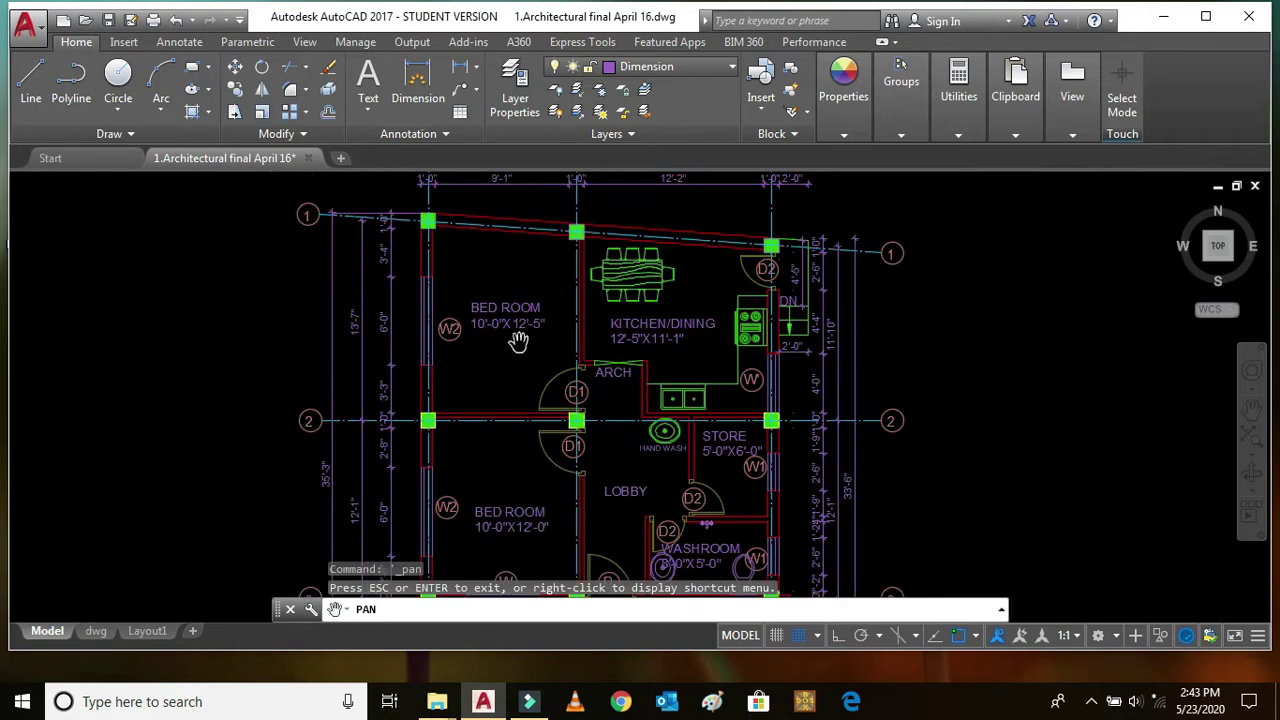
{"action": "scroll", "coordinate": [698, 343], "scroll_direction": "up", "scroll_amount": 2}
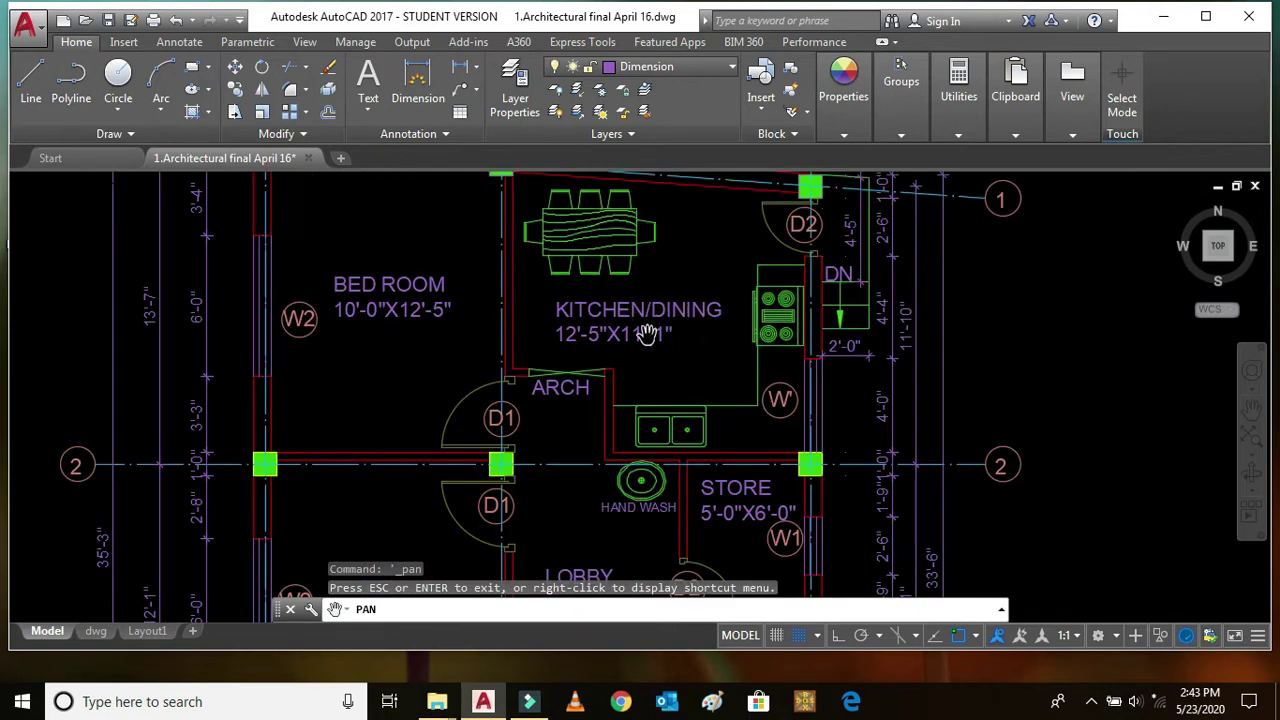
{"action": "scroll", "coordinate": [647, 334], "scroll_direction": "down", "scroll_amount": 2}
{"action": "scroll", "coordinate": [762, 272], "scroll_direction": "up", "scroll_amount": 2}
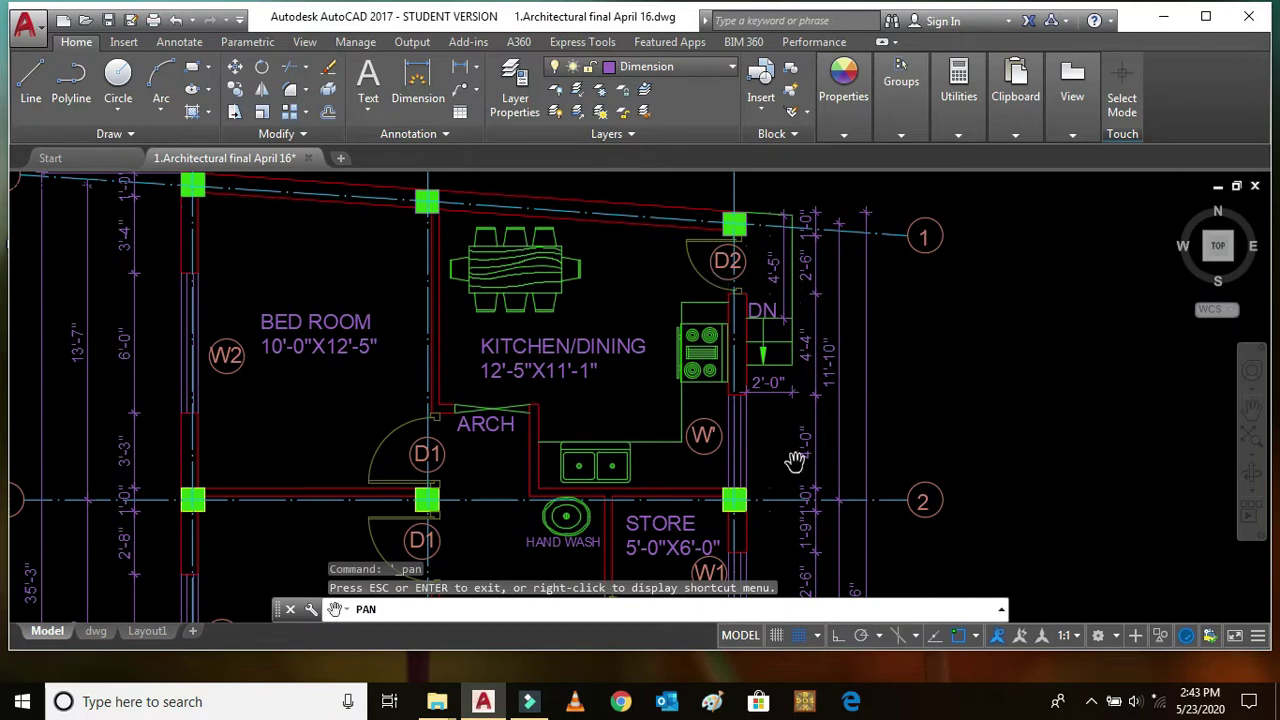
{"action": "scroll", "coordinate": [577, 295], "scroll_direction": "down", "scroll_amount": 3}
{"action": "scroll", "coordinate": [585, 380], "scroll_direction": "up", "scroll_amount": 2}
{"action": "scroll", "coordinate": [562, 375], "scroll_direction": "down", "scroll_amount": 2}
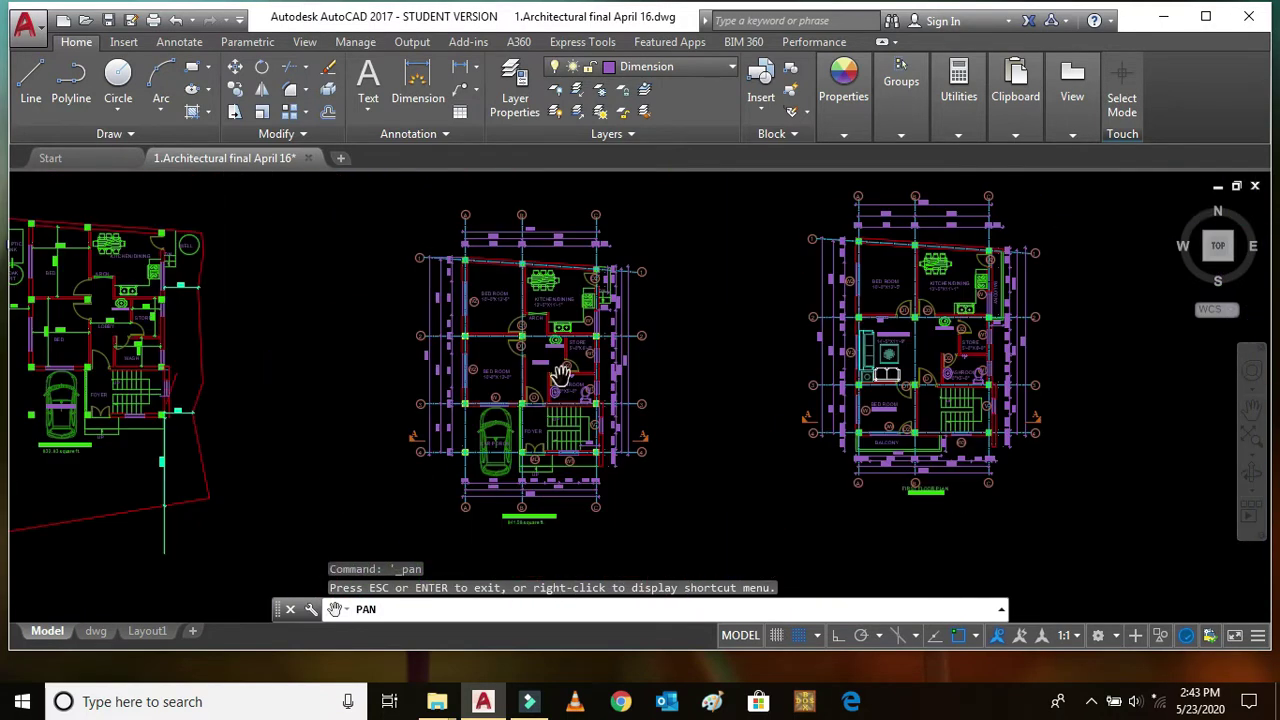
Step: Read the first floor plan's title and floor area, and inspect the front balcony and its dimensions
{"action": "scroll", "coordinate": [575, 443], "scroll_direction": "up", "scroll_amount": 4}
{"action": "scroll", "coordinate": [597, 528], "scroll_direction": "down", "scroll_amount": 8}
{"action": "scroll", "coordinate": [597, 528], "scroll_direction": "up", "scroll_amount": 5}
{"action": "scroll", "coordinate": [665, 490], "scroll_direction": "up", "scroll_amount": 3}
{"action": "scroll", "coordinate": [677, 451], "scroll_direction": "down", "scroll_amount": 3}
{"action": "scroll", "coordinate": [567, 558], "scroll_direction": "up", "scroll_amount": 2}
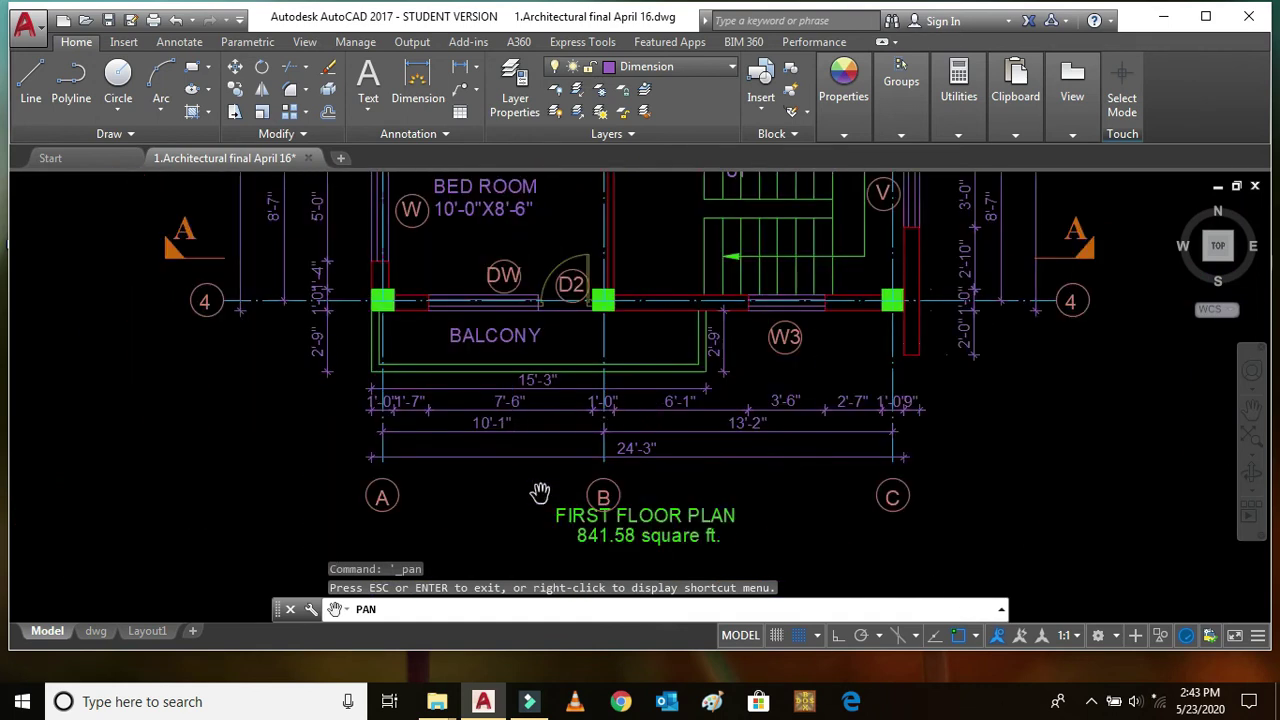
{"action": "scroll", "coordinate": [540, 494], "scroll_direction": "down", "scroll_amount": 4}
Step: Examine the first floor's staircase, entrance door, living room, front bedroom, store and washroom
{"action": "left_click_drag", "start_coordinate": [639, 317], "coordinate": [651, 414]}
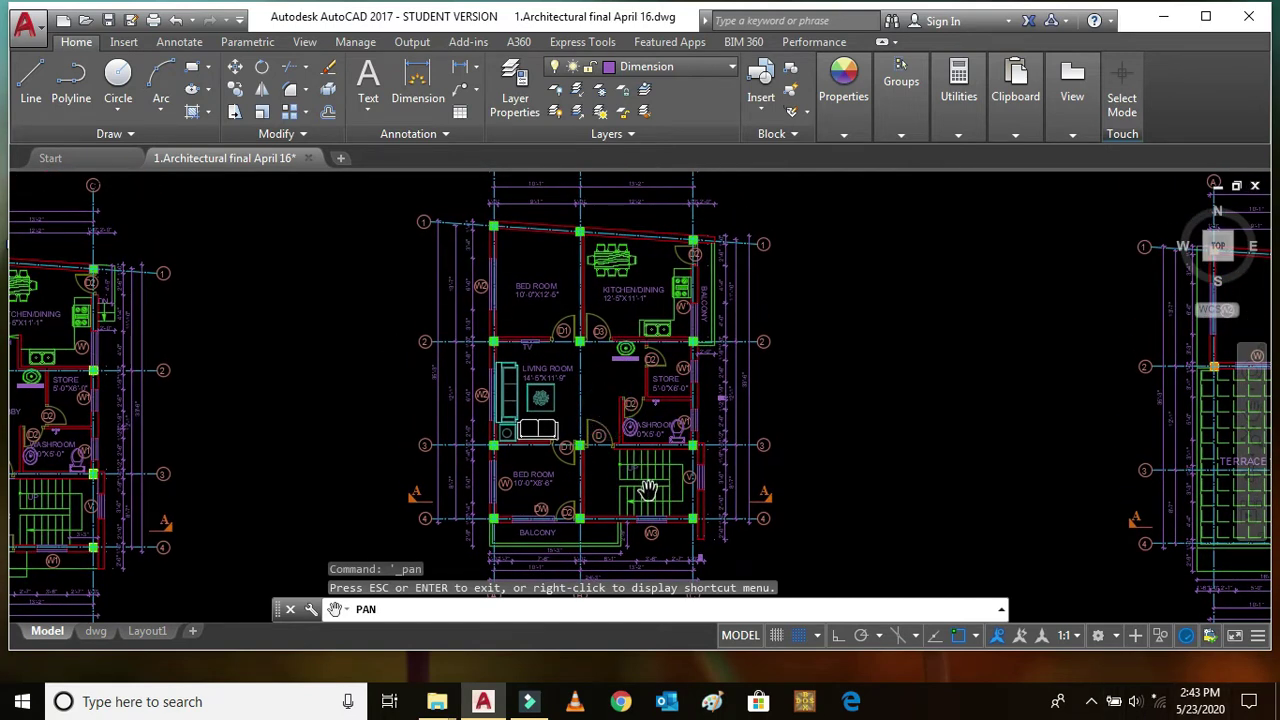
{"action": "scroll", "coordinate": [621, 526], "scroll_direction": "up", "scroll_amount": 4}
{"action": "scroll", "coordinate": [604, 429], "scroll_direction": "down", "scroll_amount": 2}
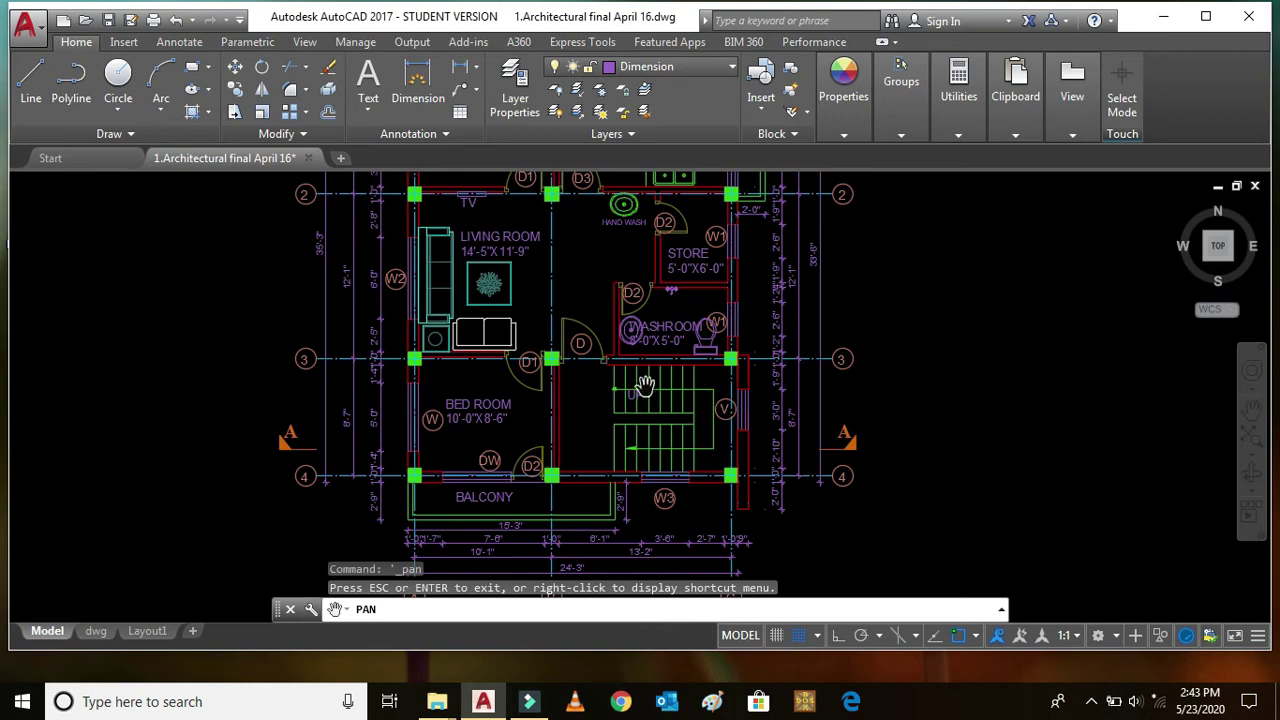
{"action": "left_click_drag", "start_coordinate": [580, 360], "coordinate": [588, 420]}
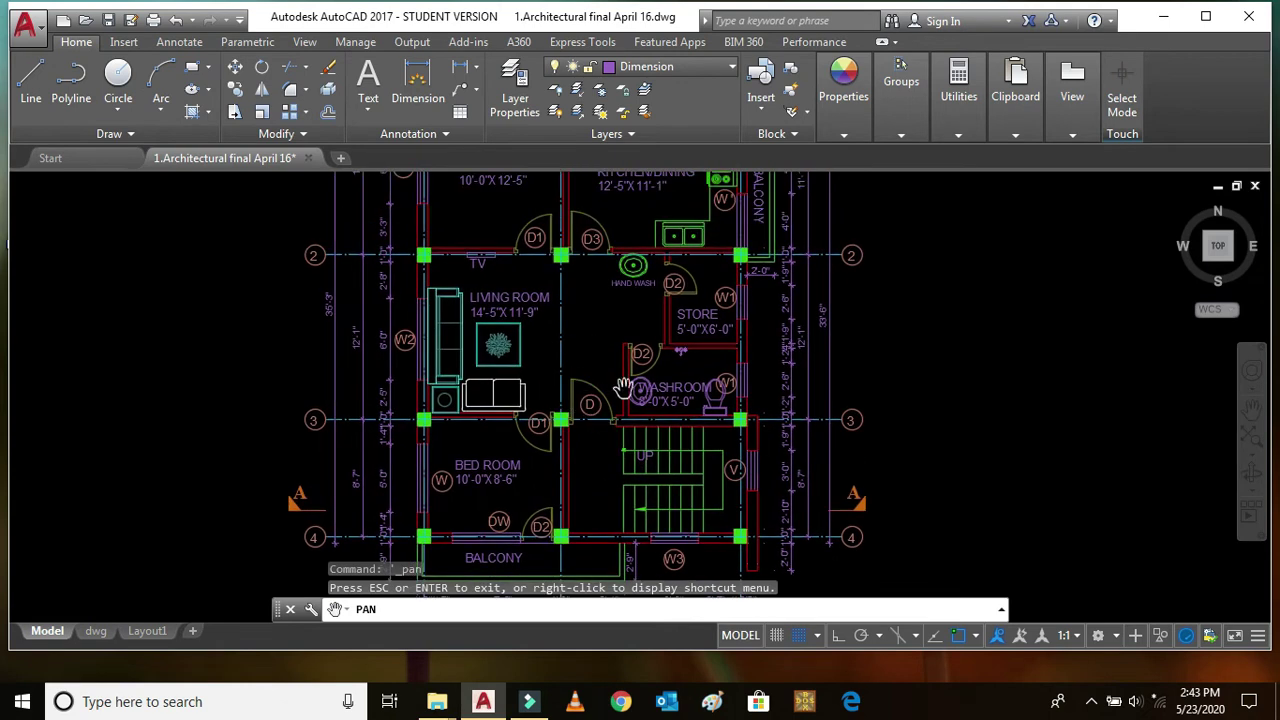
{"action": "scroll", "coordinate": [645, 395], "scroll_direction": "down", "scroll_amount": 2}
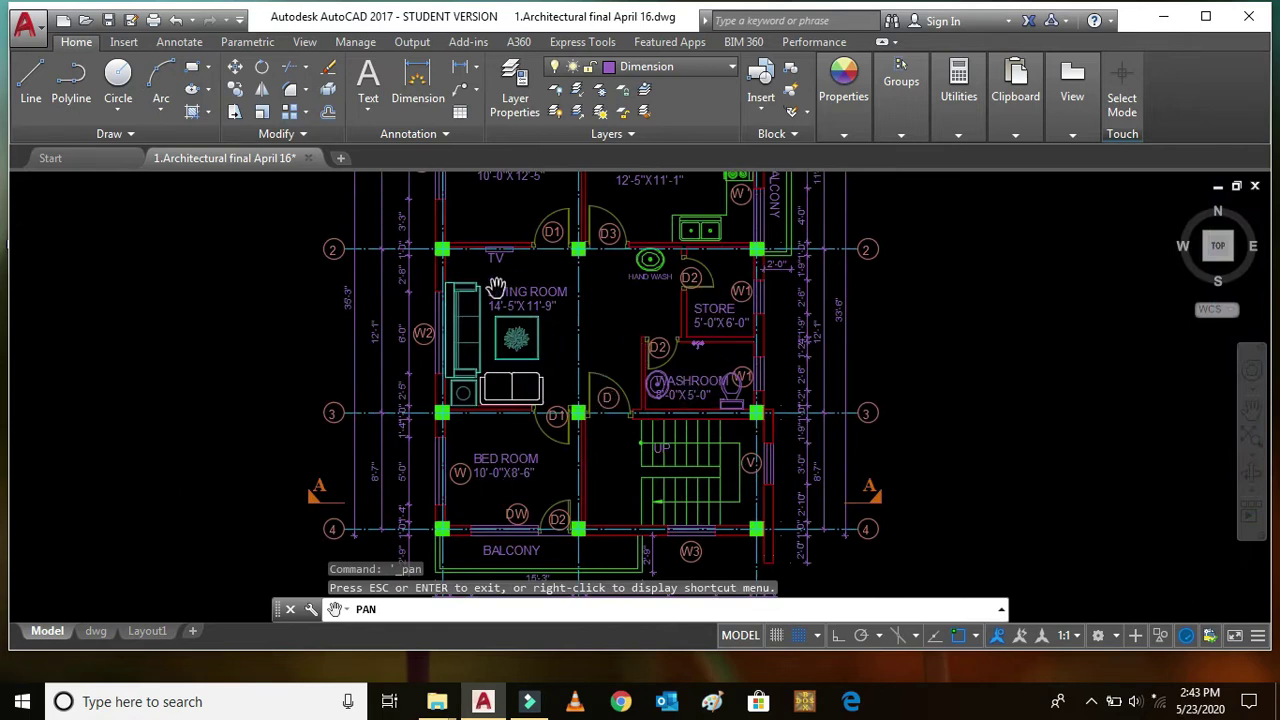
Step: Examine the first floor's rear bedroom and kitchen/dining room with the door to the side balcony
{"action": "left_click_drag", "start_coordinate": [631, 319], "coordinate": [629, 486]}
{"action": "scroll", "coordinate": [490, 360], "scroll_direction": "up", "scroll_amount": 4}
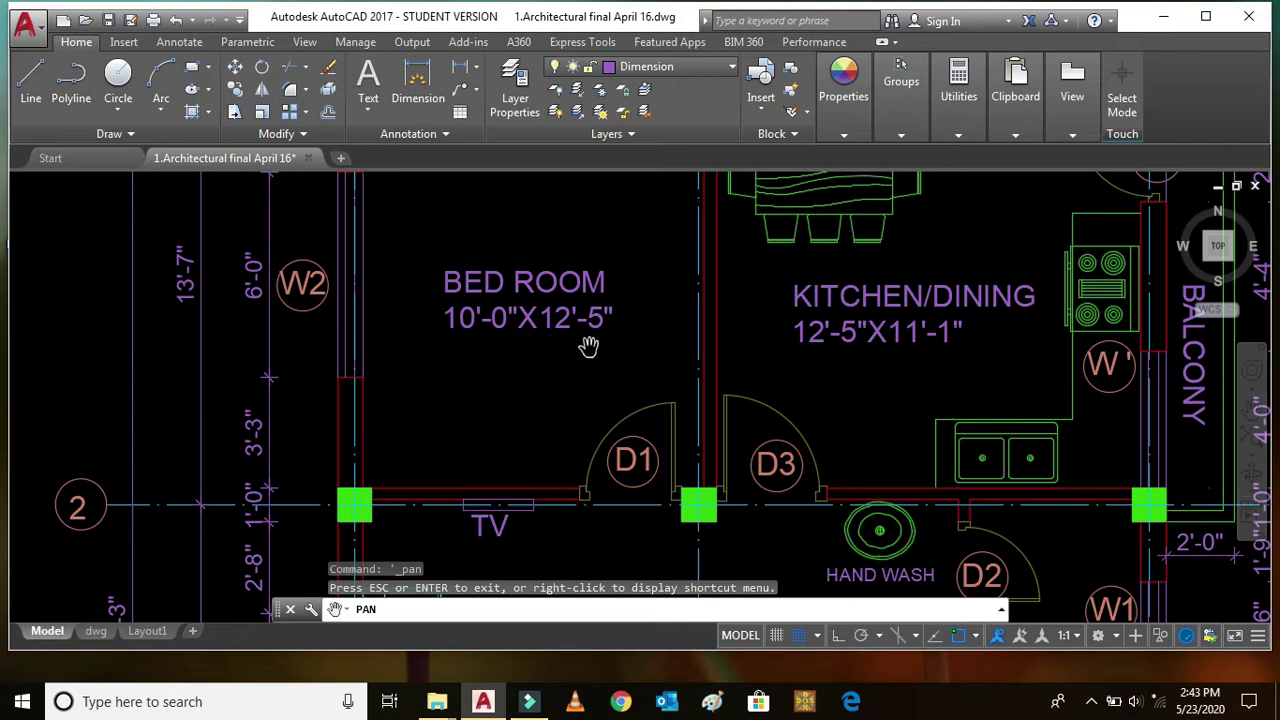
{"action": "scroll", "coordinate": [527, 329], "scroll_direction": "down", "scroll_amount": 2}
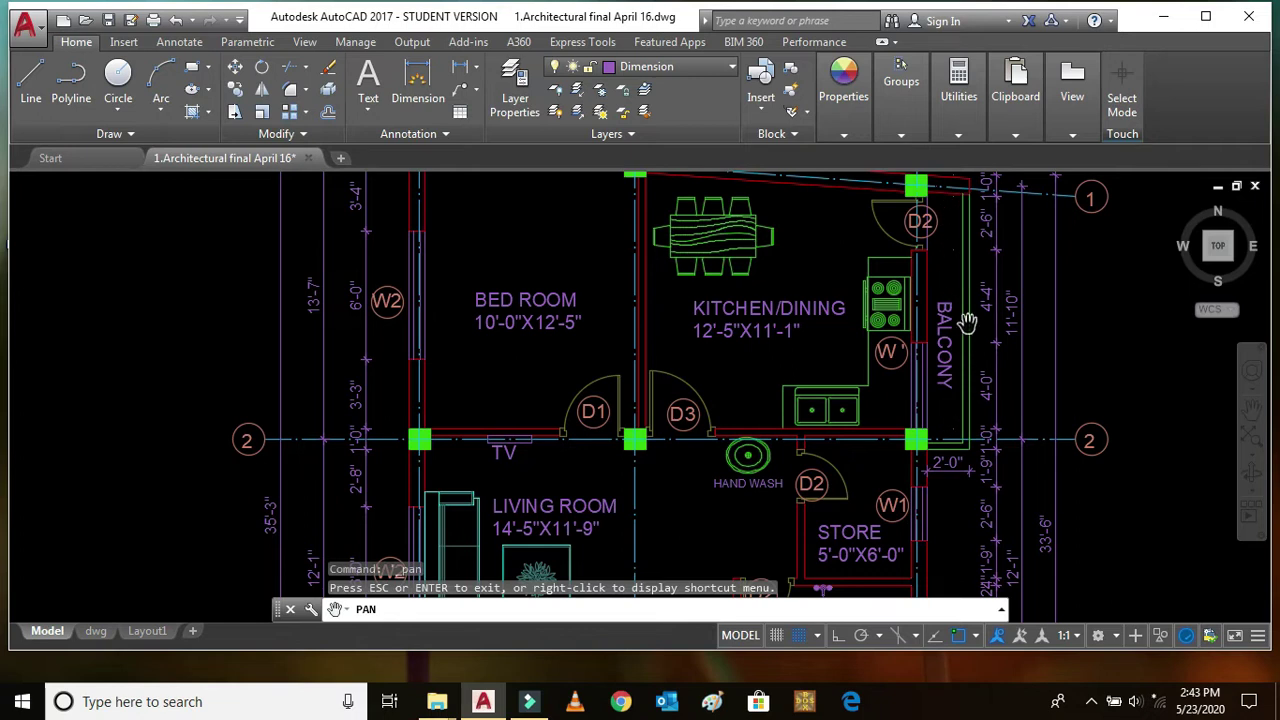
{"action": "scroll", "coordinate": [964, 292], "scroll_direction": "down", "scroll_amount": 1}
{"action": "scroll", "coordinate": [933, 288], "scroll_direction": "up", "scroll_amount": 3}
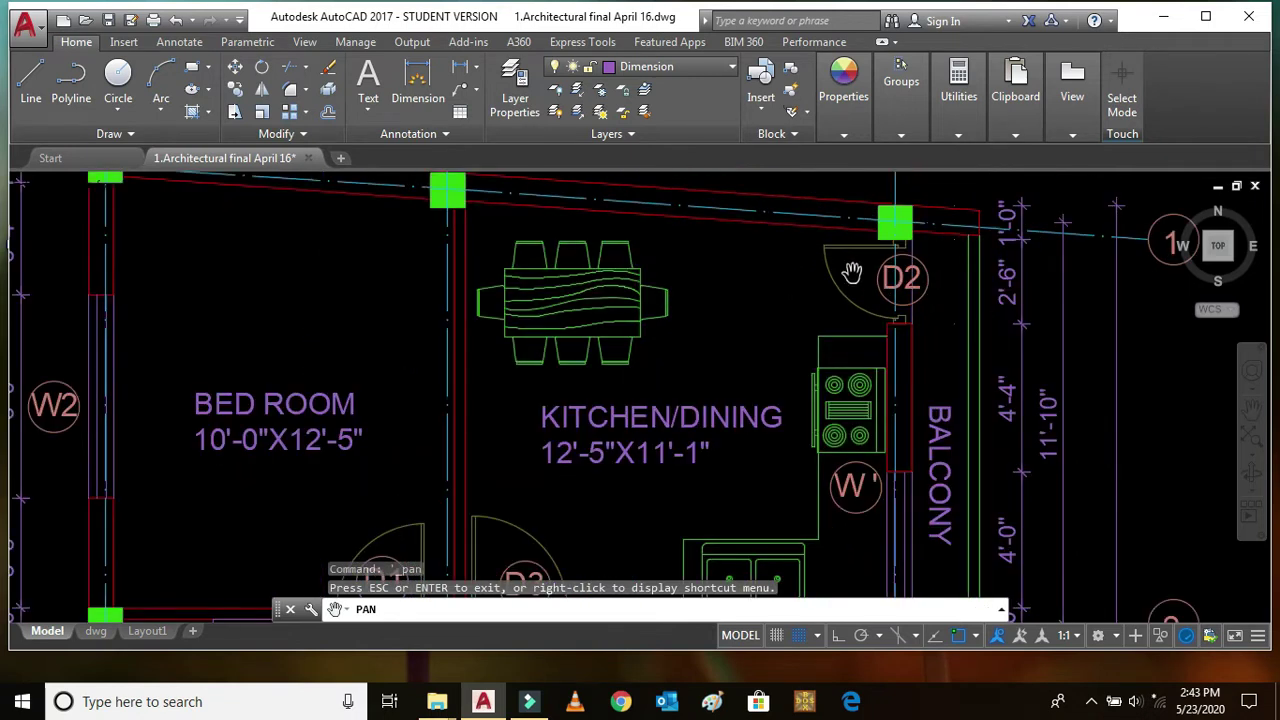
{"action": "scroll", "coordinate": [884, 305], "scroll_direction": "down", "scroll_amount": 3}
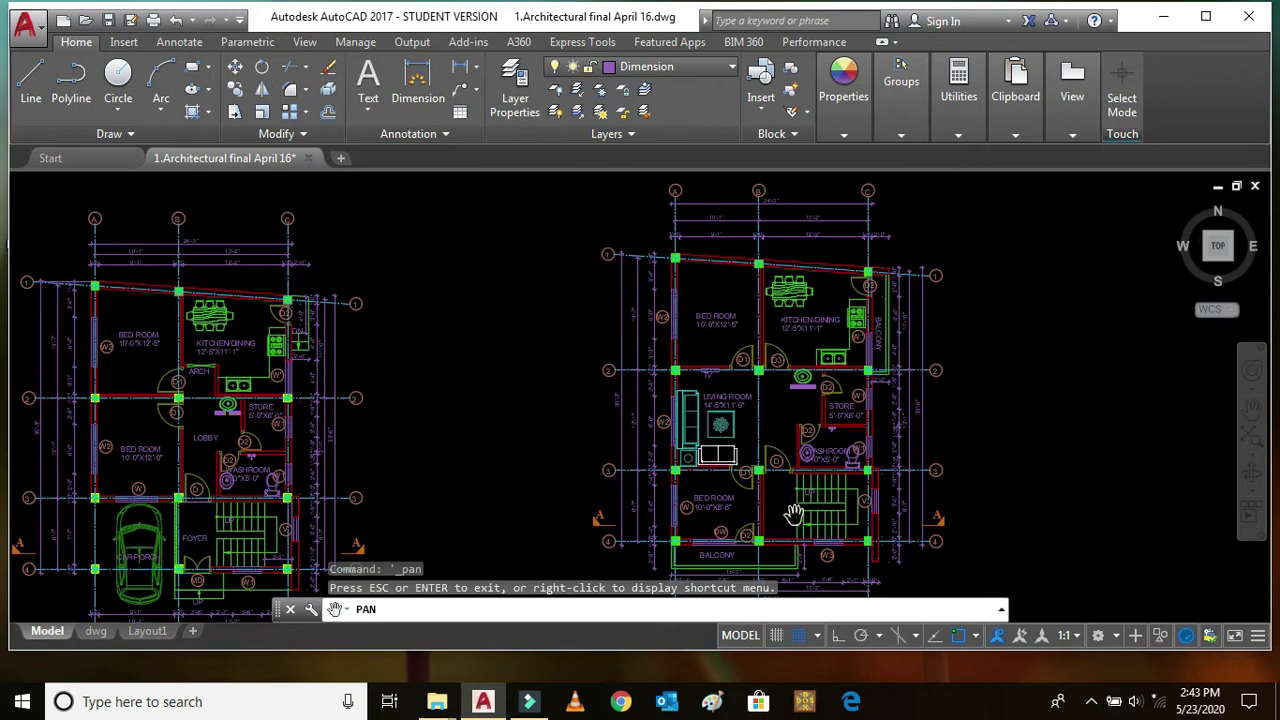
Step: Recheck the first floor's front bedroom, balcony and staircase, and read the plan's title and floor area again
{"action": "scroll", "coordinate": [794, 514], "scroll_direction": "up", "scroll_amount": 4}
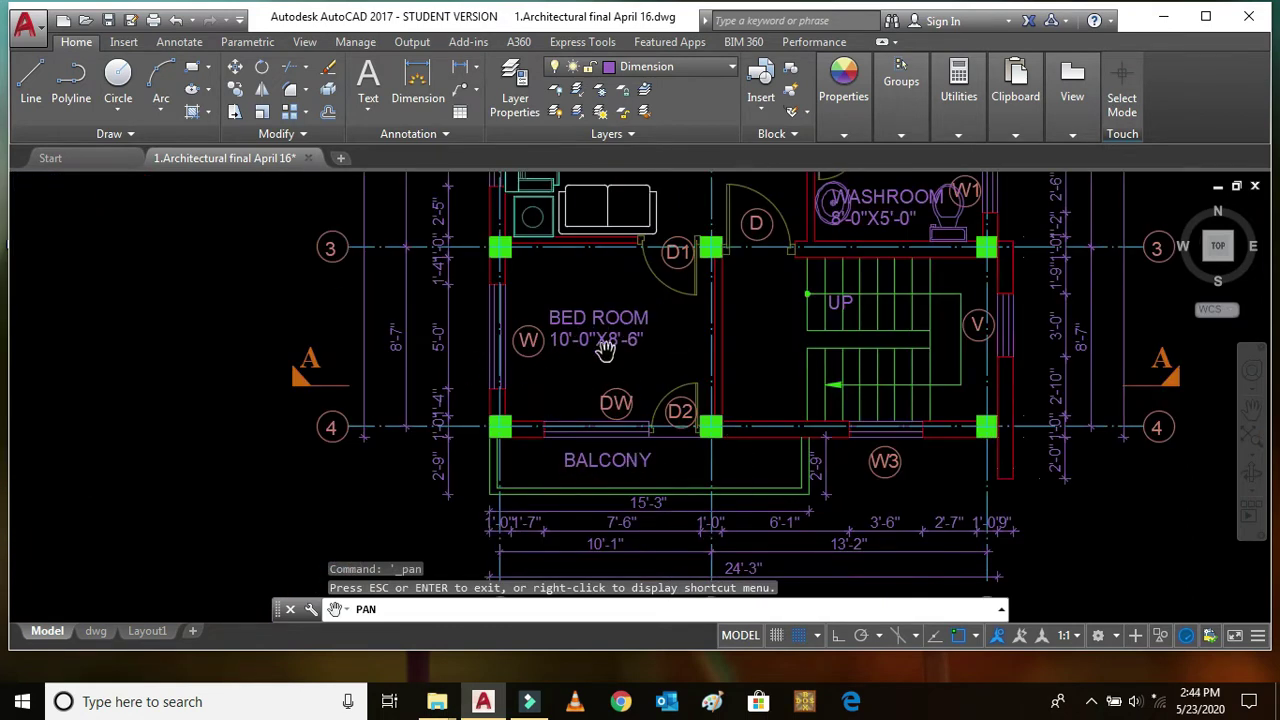
{"action": "scroll", "coordinate": [593, 411], "scroll_direction": "down", "scroll_amount": 4}
{"action": "scroll", "coordinate": [594, 471], "scroll_direction": "up", "scroll_amount": 5}
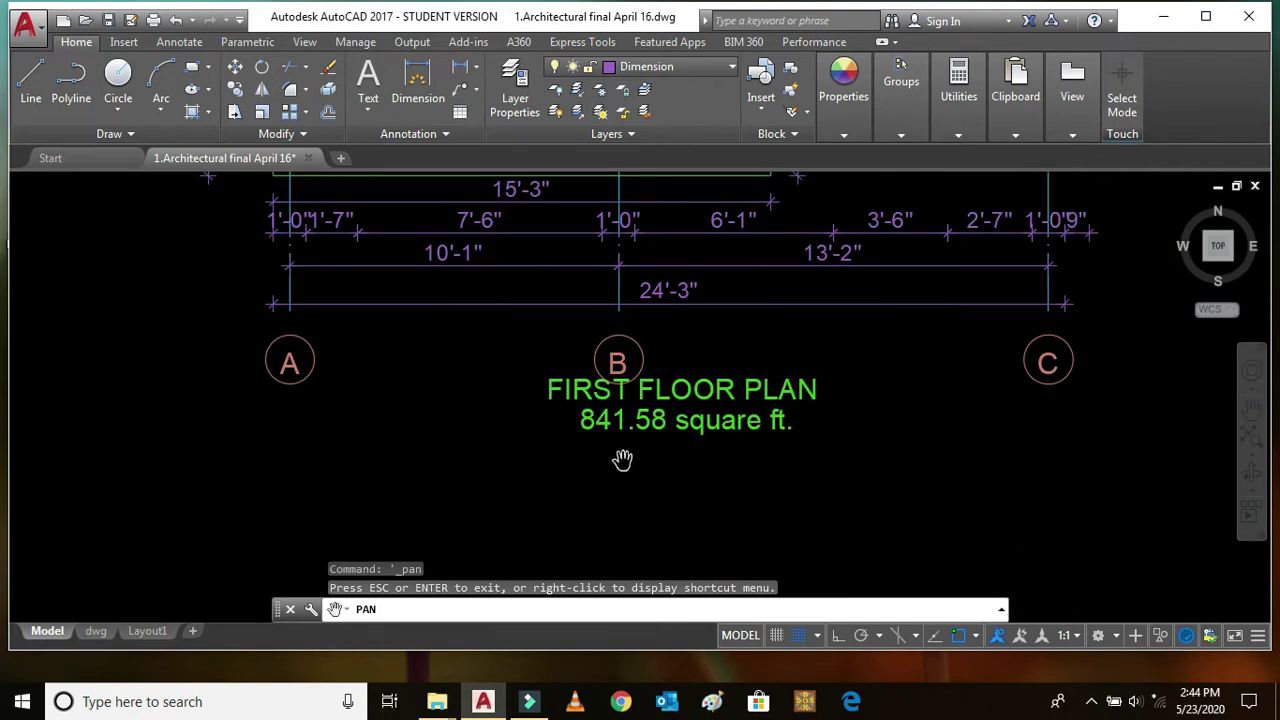
{"action": "scroll", "coordinate": [586, 357], "scroll_direction": "down", "scroll_amount": 6}
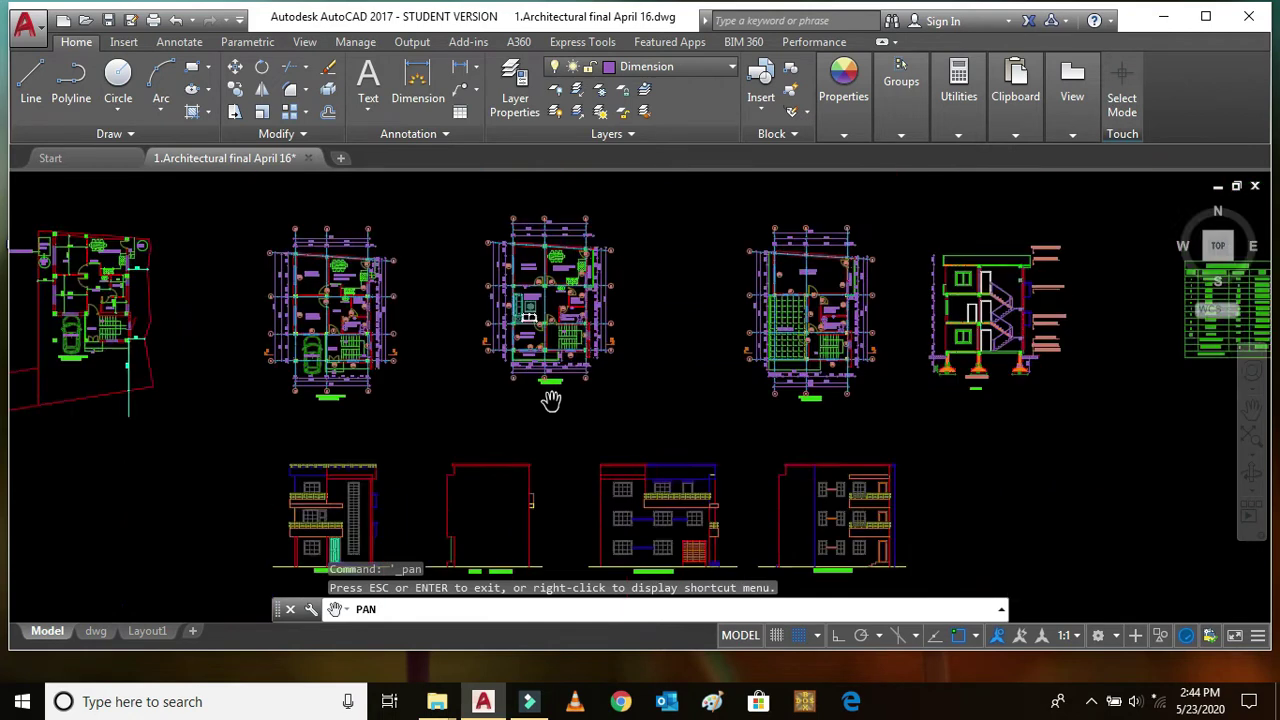
Step: Read the top floor plan's title and floor area below the grid bubbles
{"action": "scroll", "coordinate": [805, 395], "scroll_direction": "up", "scroll_amount": 8}
{"action": "scroll", "coordinate": [806, 495], "scroll_direction": "up", "scroll_amount": 2}
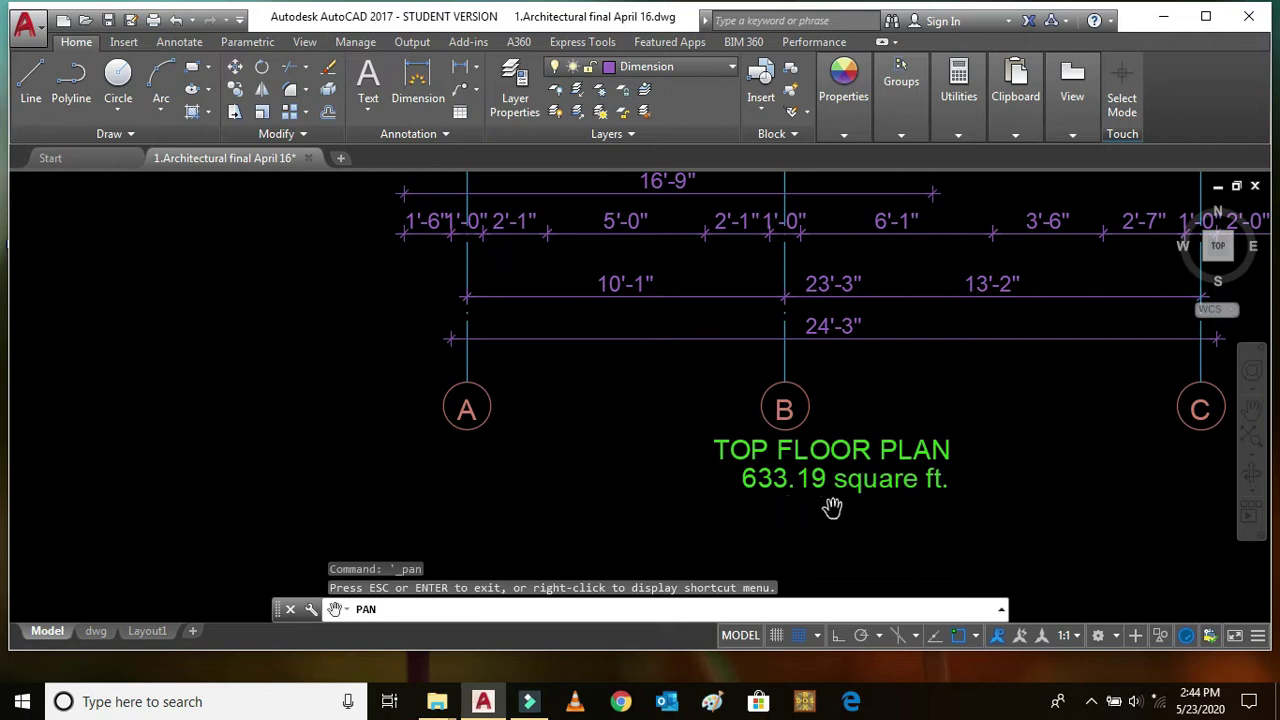
{"action": "scroll", "coordinate": [666, 434], "scroll_direction": "down", "scroll_amount": 8}
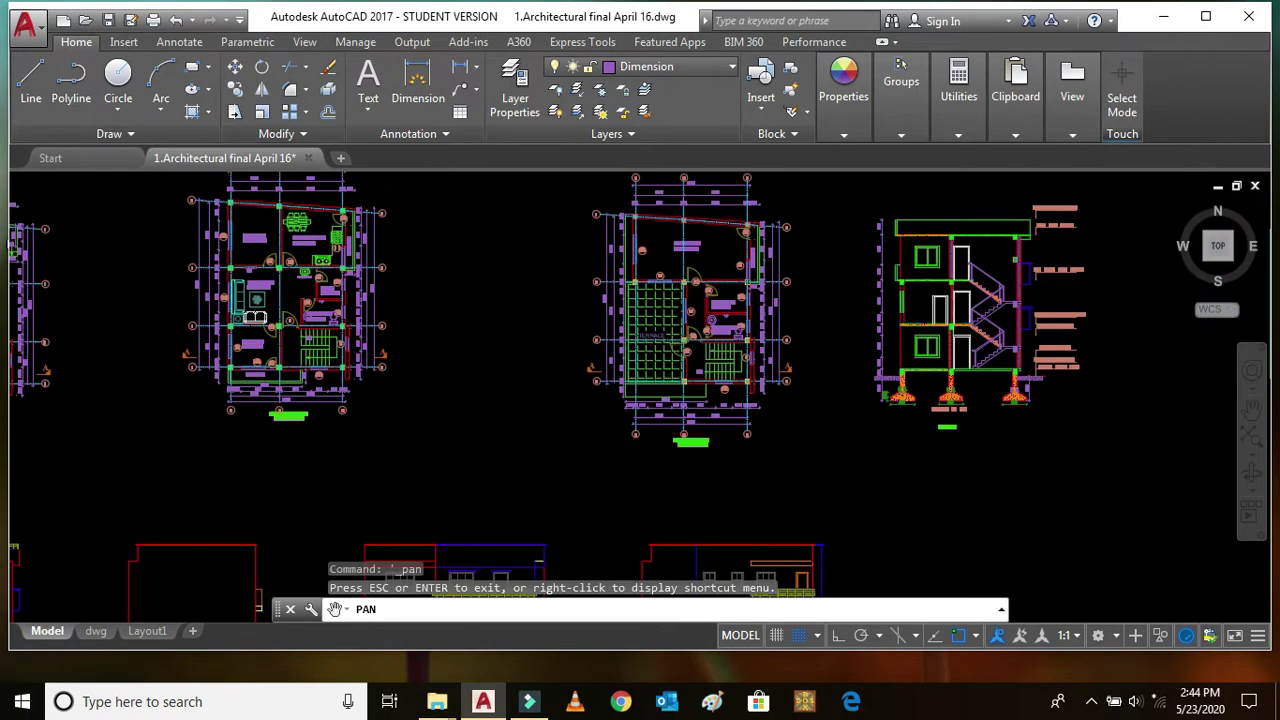
Step: Examine the top floor's terrace, staircase, puja room and washroom, including their doors and room sizes
{"action": "scroll", "coordinate": [648, 493], "scroll_direction": "up", "scroll_amount": 4}
{"action": "left_click_drag", "start_coordinate": [648, 493], "coordinate": [628, 398]}
{"action": "scroll", "coordinate": [628, 398], "scroll_direction": "up", "scroll_amount": 2}
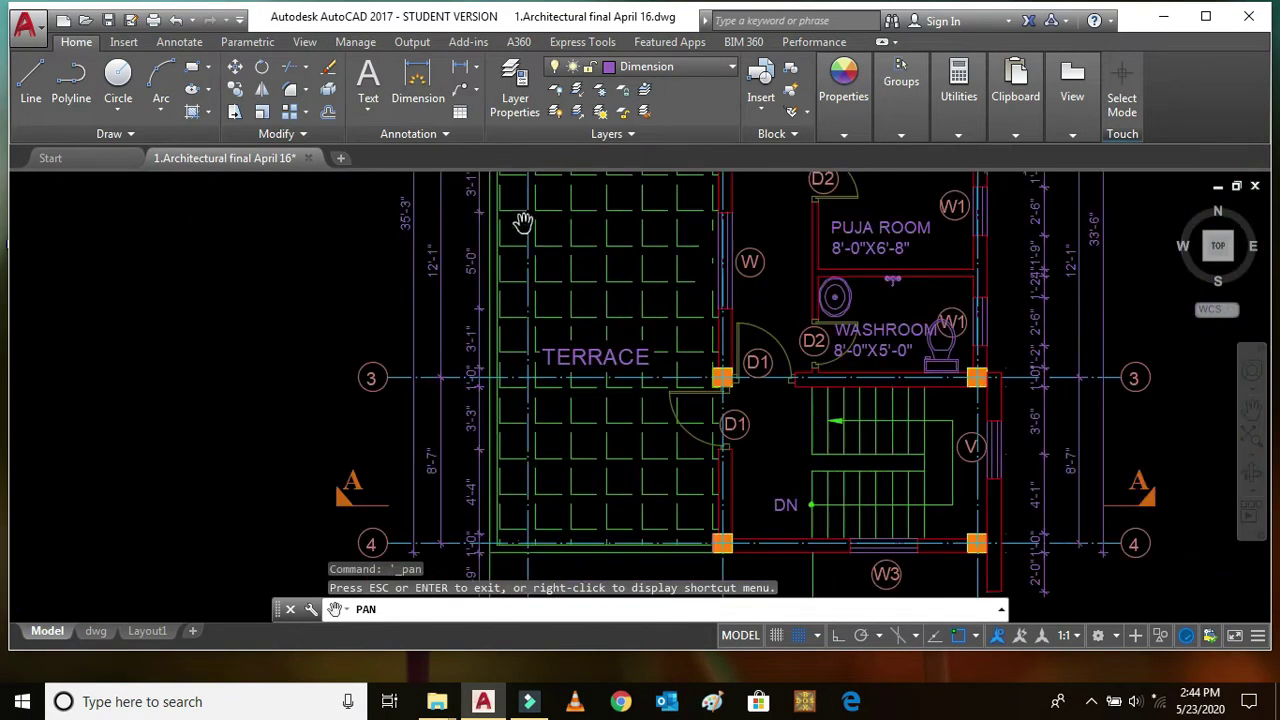
{"action": "scroll", "coordinate": [562, 390], "scroll_direction": "down", "scroll_amount": 2}
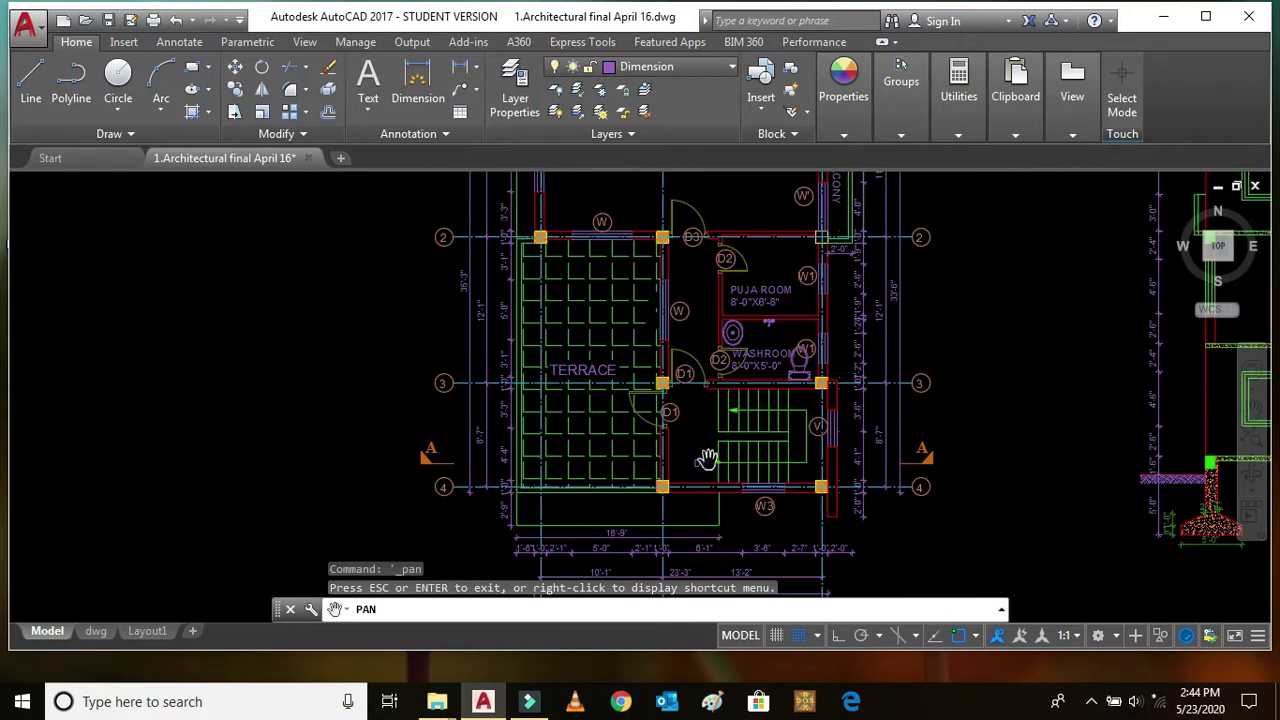
{"action": "scroll", "coordinate": [697, 268], "scroll_direction": "up", "scroll_amount": 2}
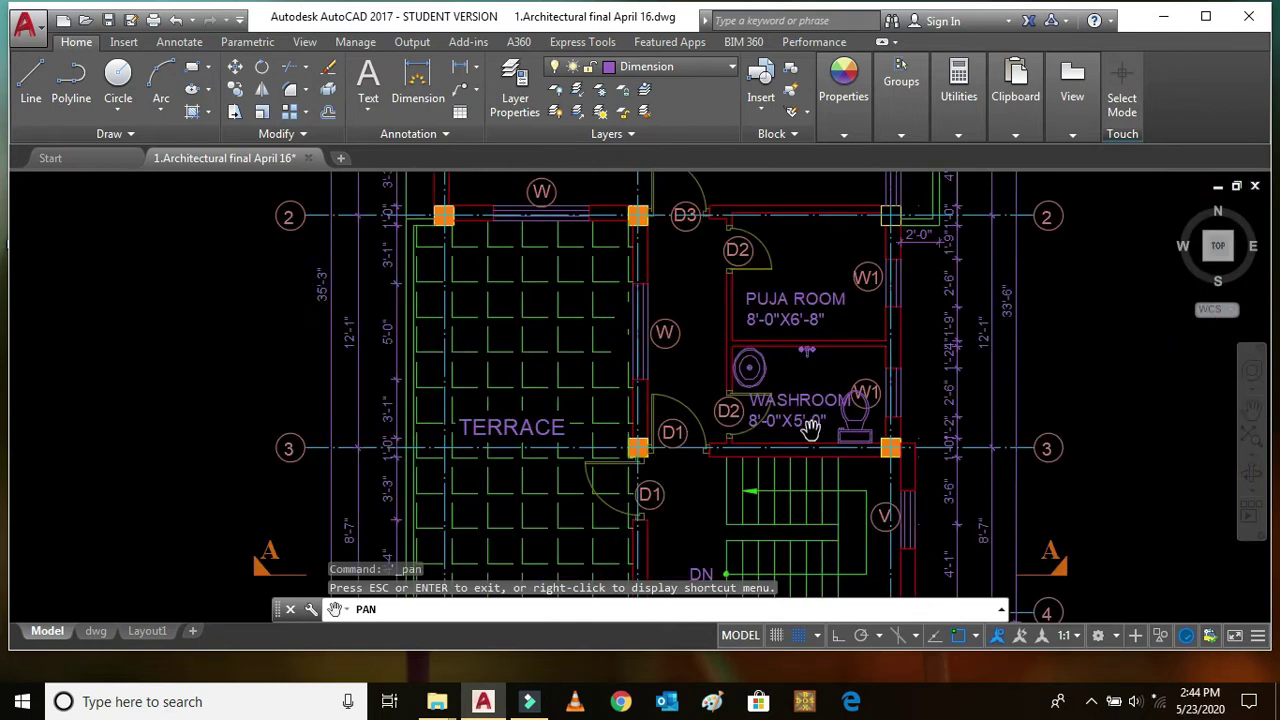
Step: Examine the top floor's family hall, including its size, doors, windows and the adjoining side balcony
{"action": "left_click_drag", "start_coordinate": [806, 283], "coordinate": [811, 535]}
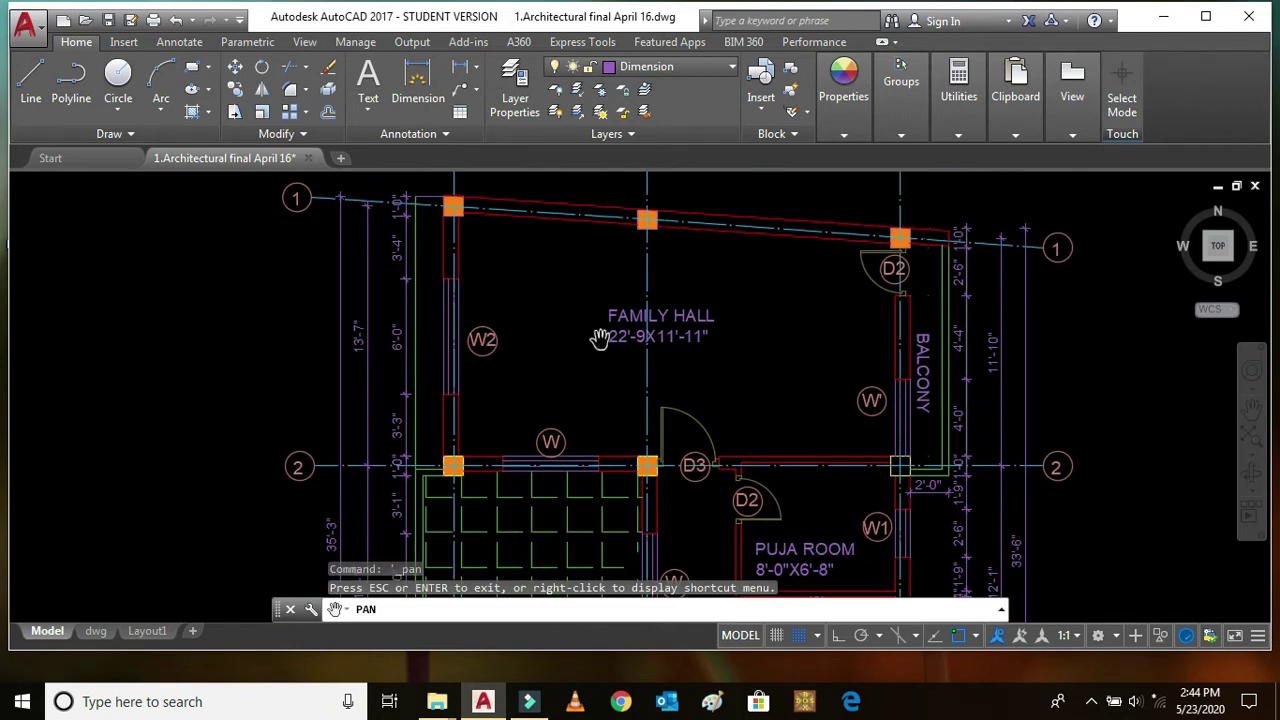
{"action": "scroll", "coordinate": [700, 348], "scroll_direction": "up", "scroll_amount": 2}
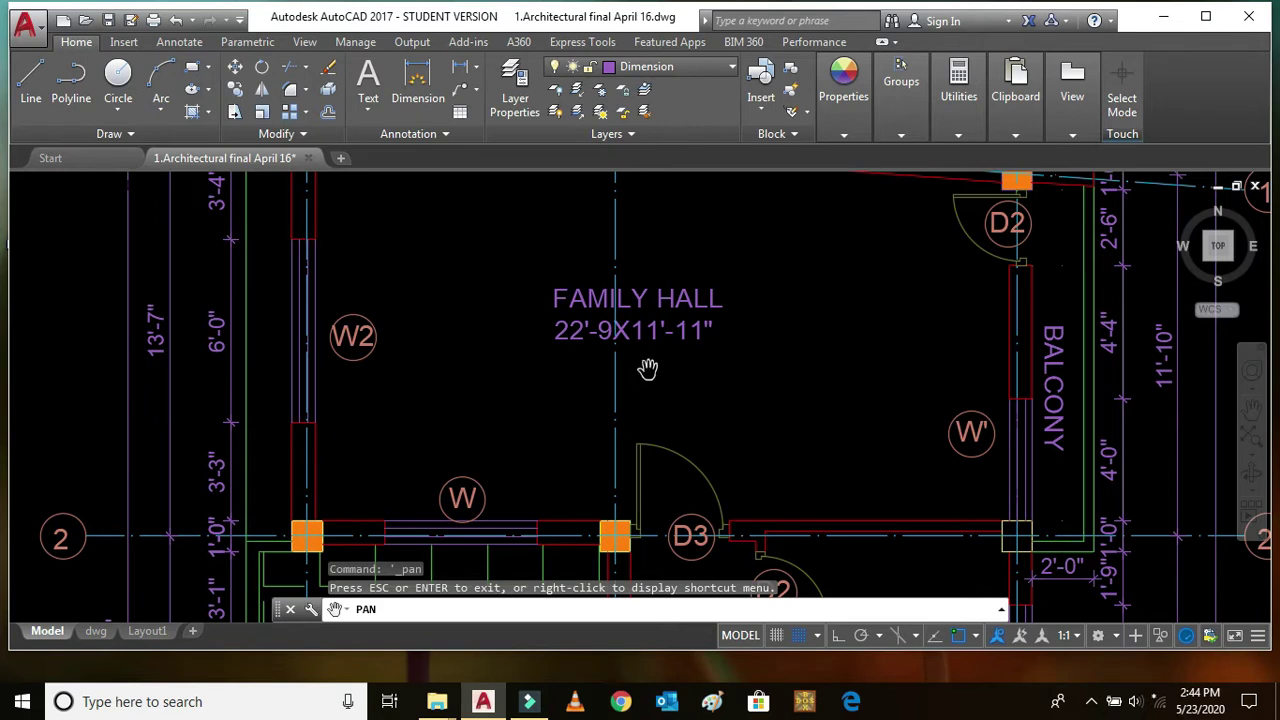
{"action": "scroll", "coordinate": [648, 369], "scroll_direction": "down", "scroll_amount": 10}
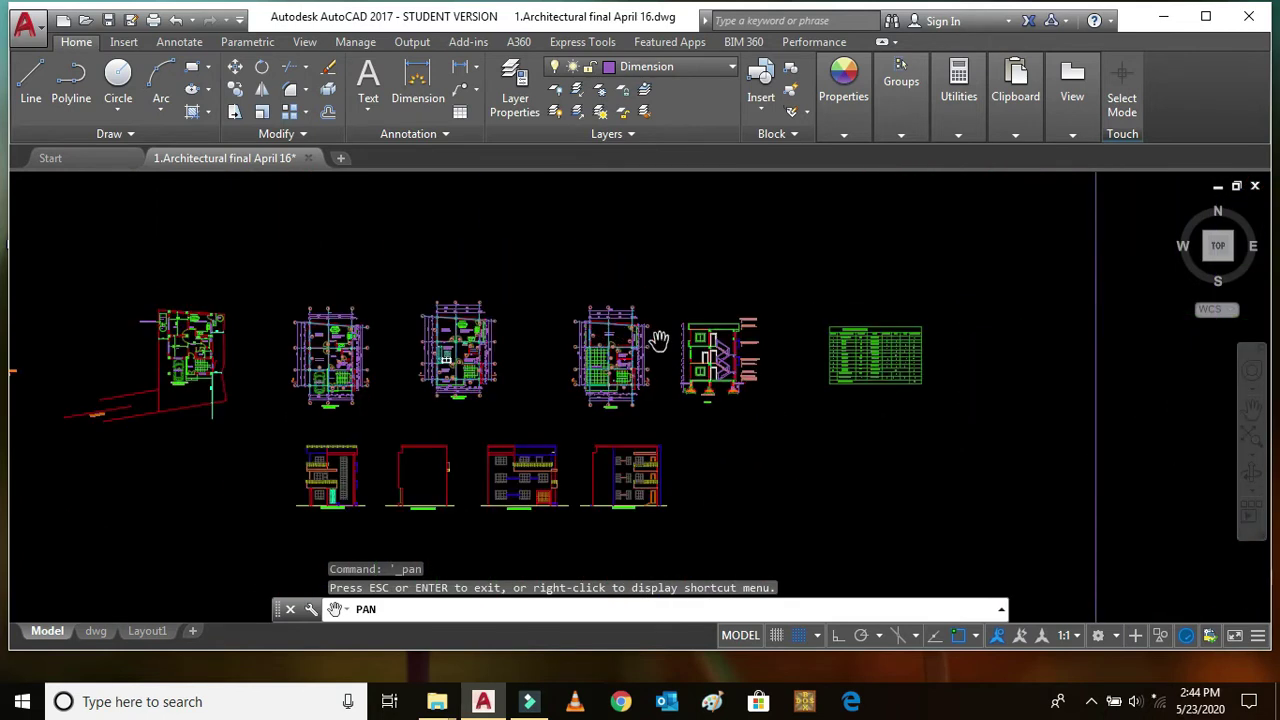
Step: Read the title of Section A-A and look over its footings, floors, openings and staircase flights
{"action": "scroll", "coordinate": [691, 319], "scroll_direction": "up", "scroll_amount": 6}
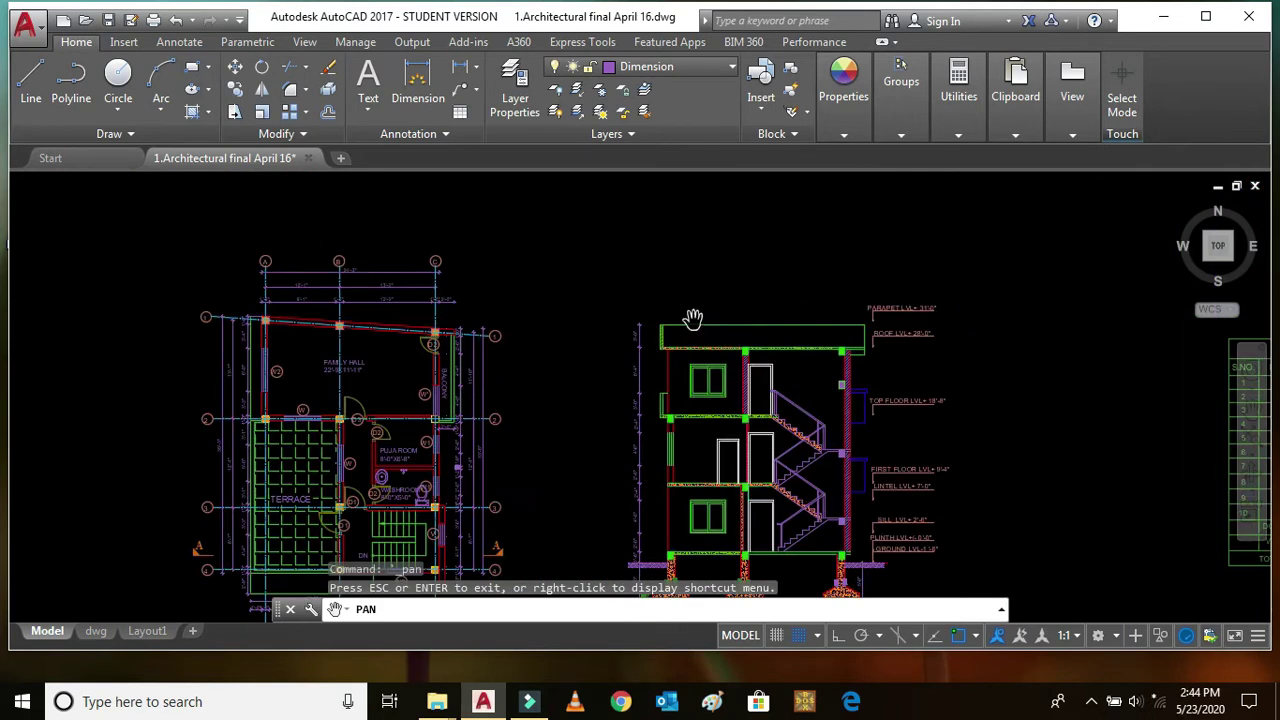
{"action": "scroll", "coordinate": [765, 430], "scroll_direction": "up", "scroll_amount": 1}
{"action": "scroll", "coordinate": [728, 505], "scroll_direction": "up", "scroll_amount": 8}
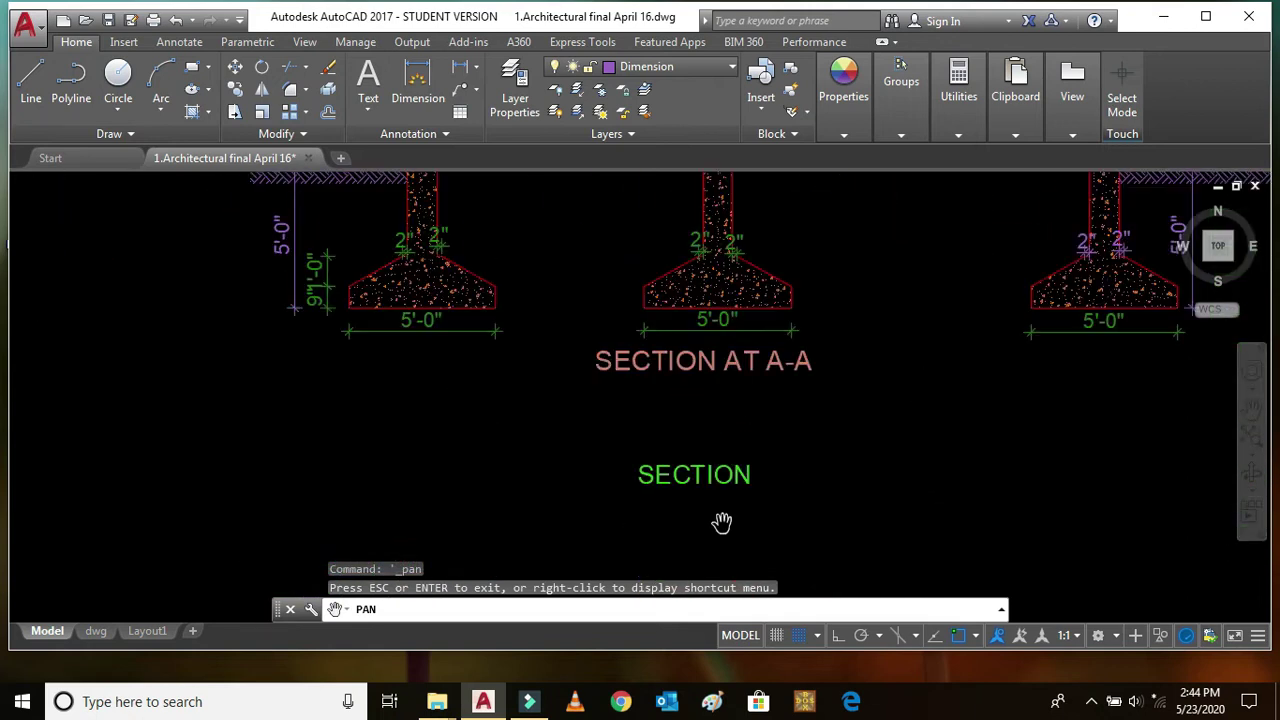
{"action": "scroll", "coordinate": [688, 483], "scroll_direction": "down", "scroll_amount": 2}
{"action": "scroll", "coordinate": [688, 493], "scroll_direction": "down", "scroll_amount": 6}
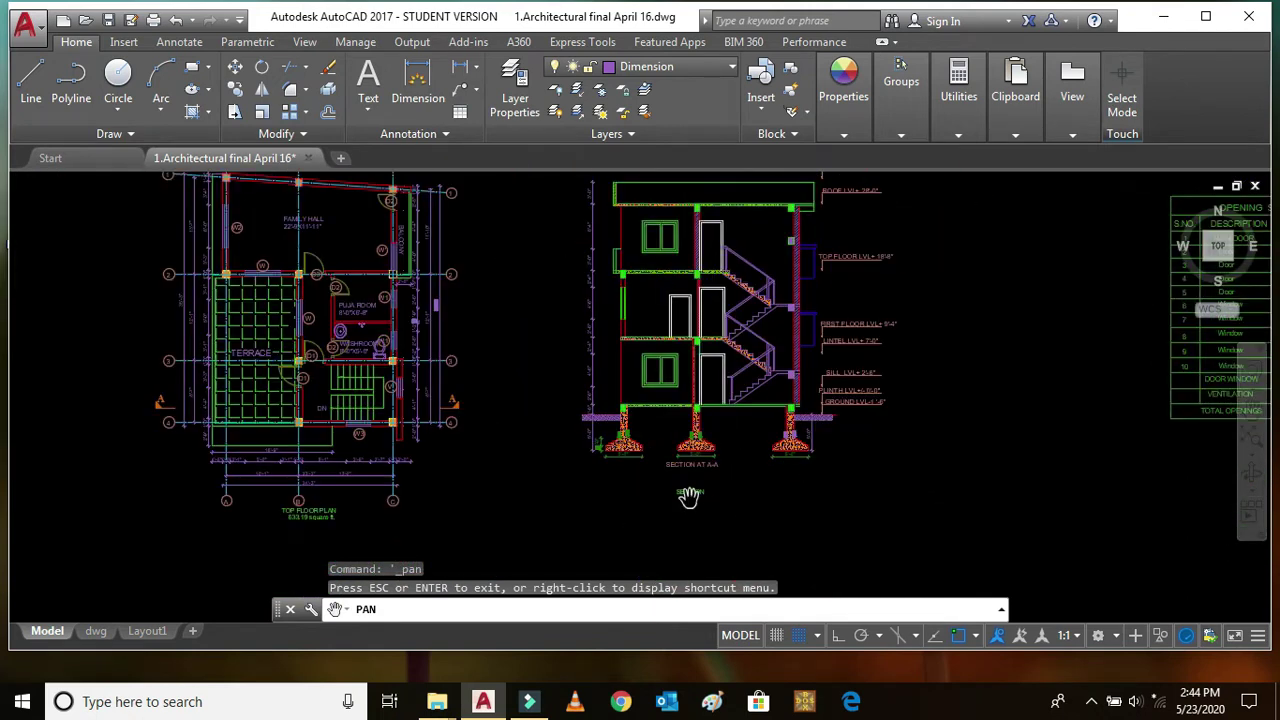
{"action": "scroll", "coordinate": [733, 430], "scroll_direction": "up", "scroll_amount": 2}
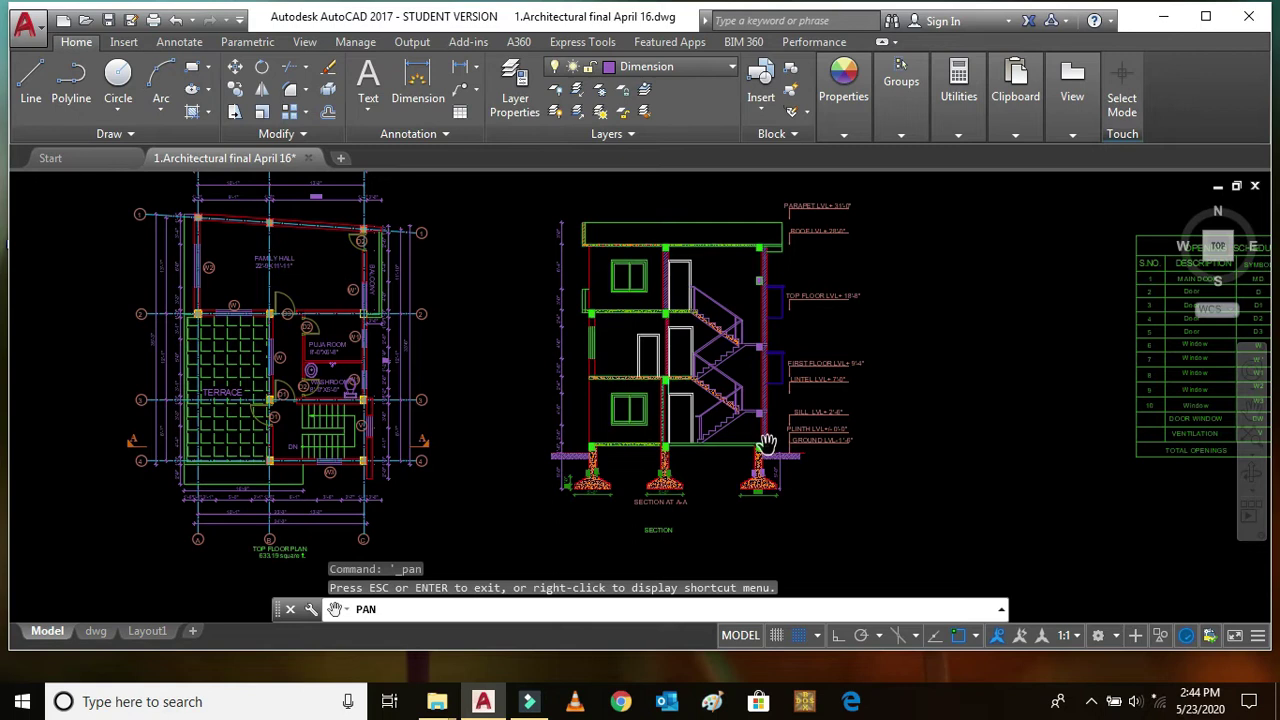
{"action": "scroll", "coordinate": [765, 443], "scroll_direction": "up", "scroll_amount": 2}
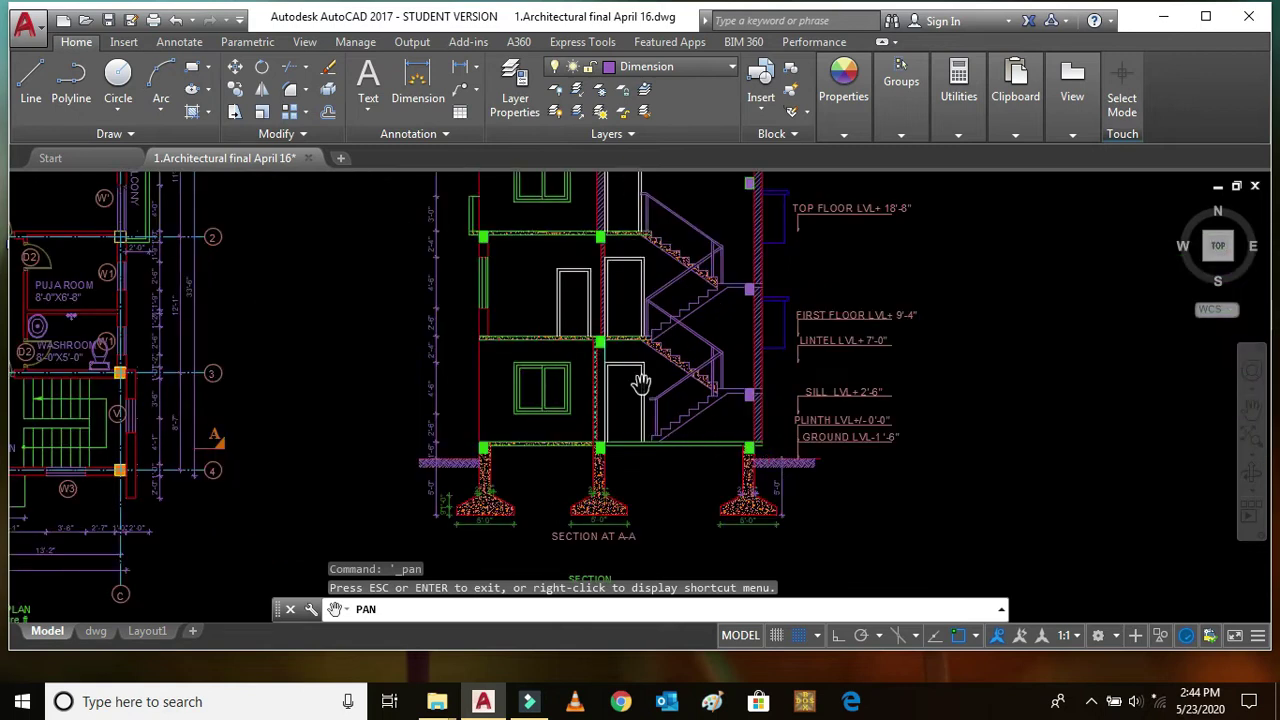
{"action": "left_click_drag", "start_coordinate": [572, 202], "coordinate": [572, 290]}
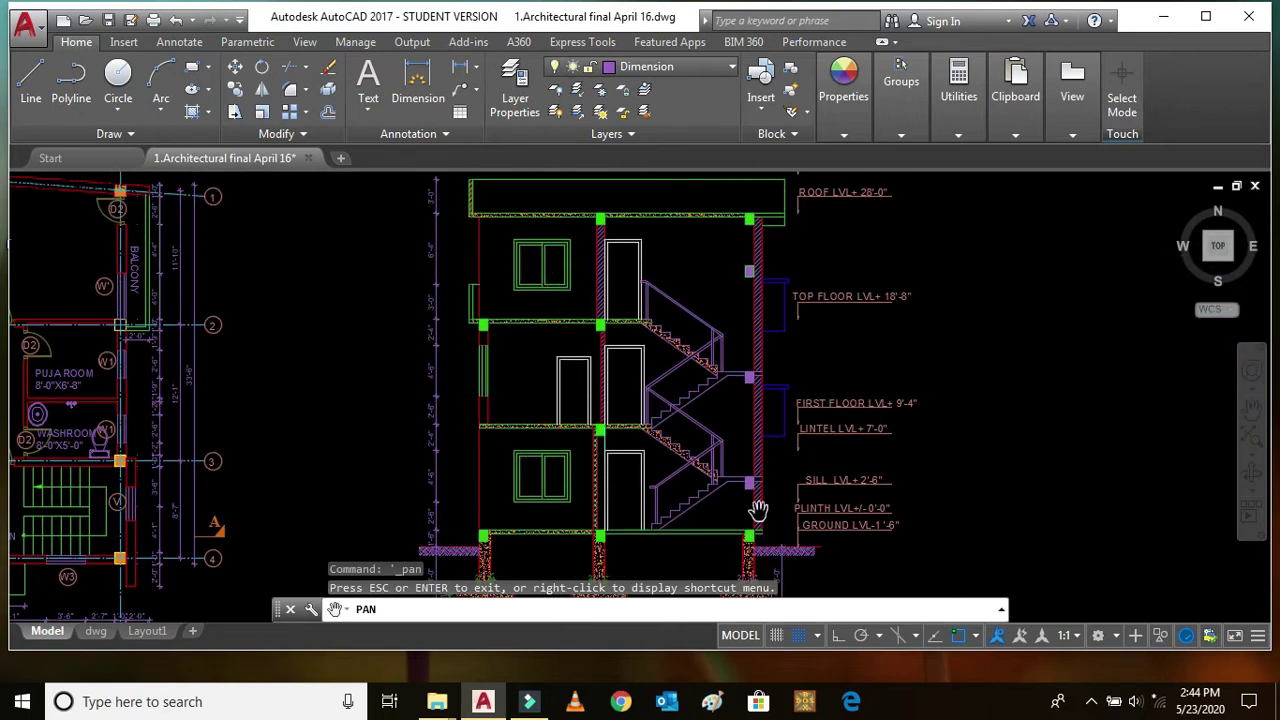
Step: Read the ground, plinth, sill, lintel and first floor level marks beside Section A-A
{"action": "scroll", "coordinate": [804, 572], "scroll_direction": "up", "scroll_amount": 2}
{"action": "scroll", "coordinate": [828, 534], "scroll_direction": "up", "scroll_amount": 2}
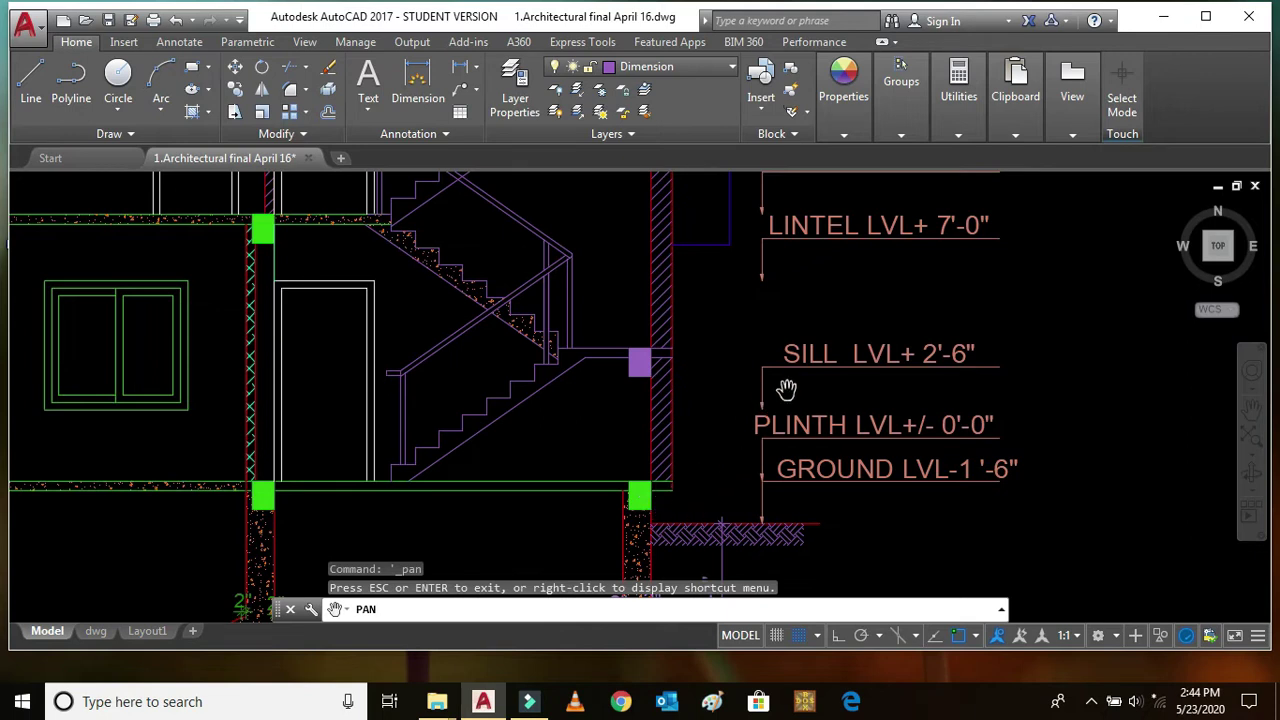
{"action": "left_click_drag", "start_coordinate": [870, 355], "coordinate": [868, 518]}
{"action": "left_click_drag", "start_coordinate": [817, 357], "coordinate": [825, 431]}
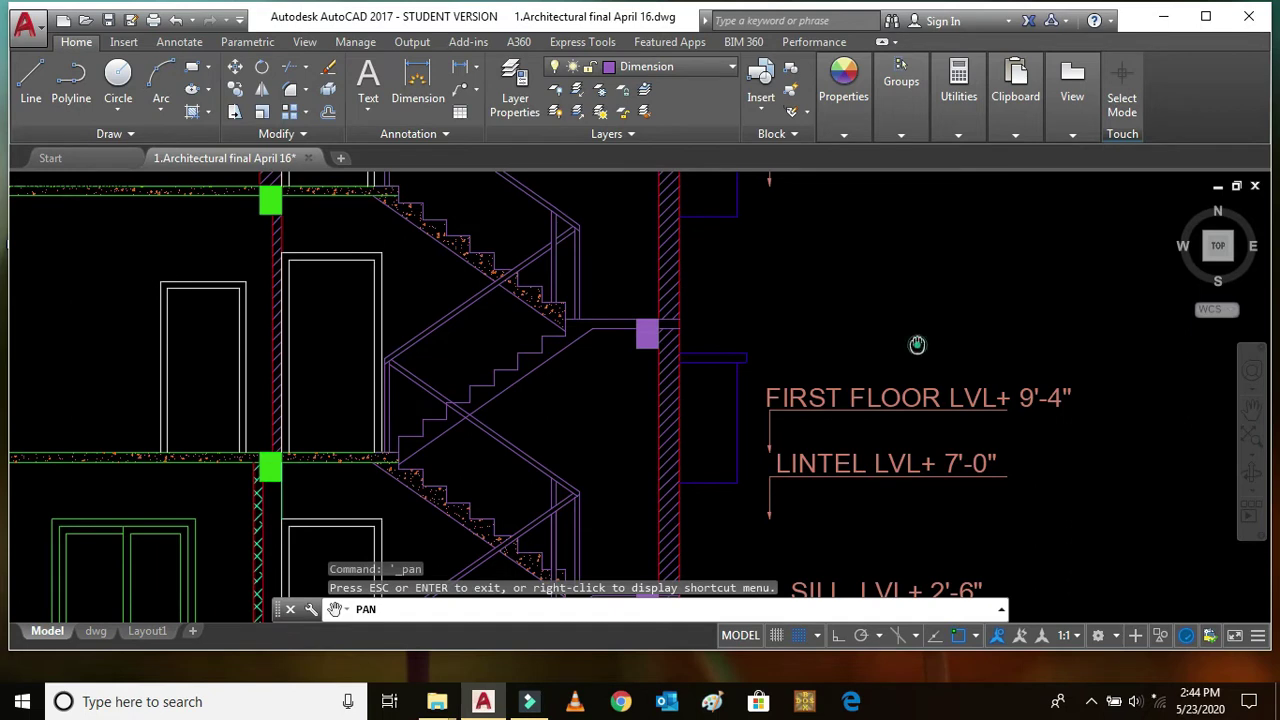
{"action": "left_click_drag", "start_coordinate": [917, 344], "coordinate": [917, 394]}
{"action": "left_click_drag", "start_coordinate": [917, 321], "coordinate": [917, 389]}
{"action": "scroll", "coordinate": [917, 446], "scroll_direction": "down", "scroll_amount": 5}
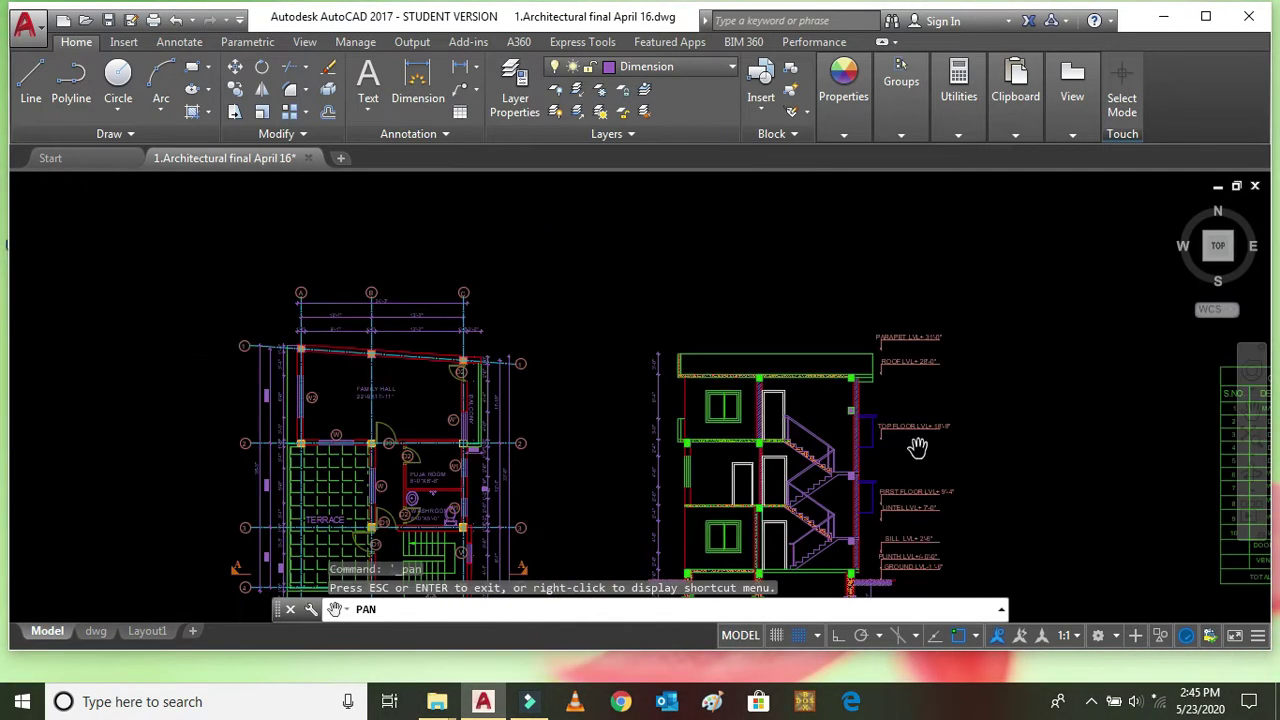
Step: Read the top floor and roof level marks beside the upper part of Section A-A
{"action": "scroll", "coordinate": [960, 440], "scroll_direction": "up", "scroll_amount": 5}
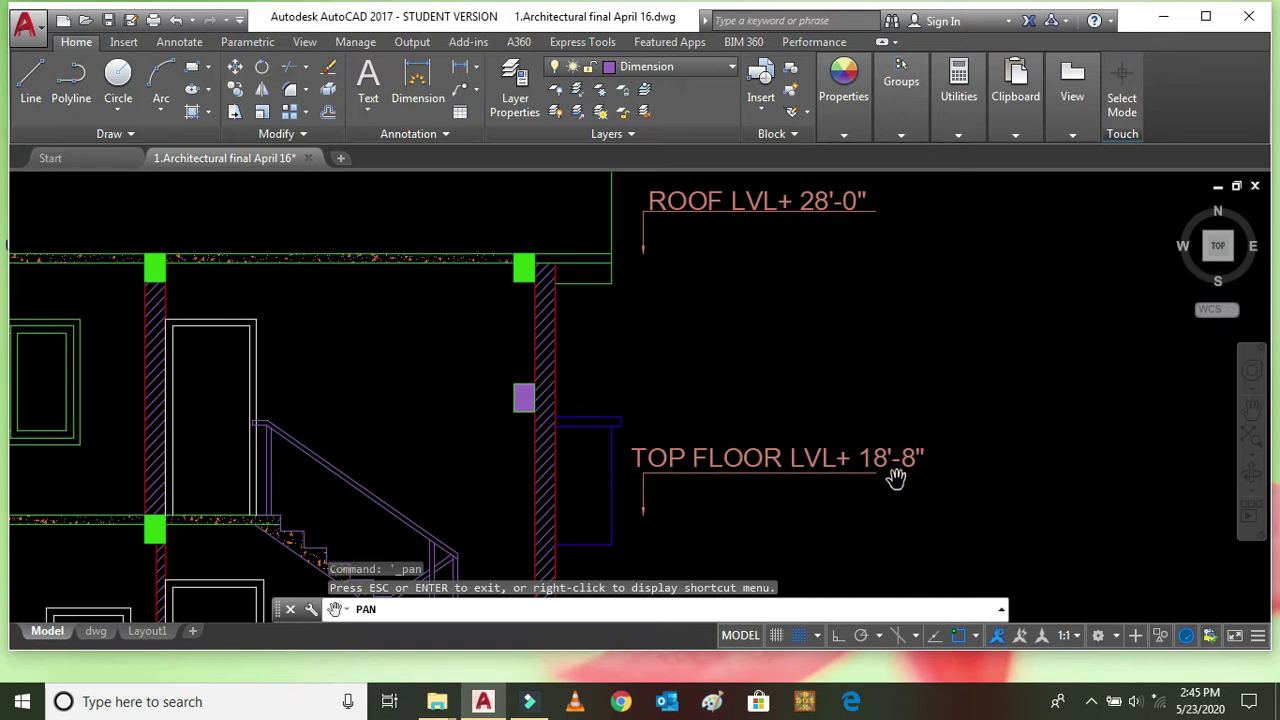
{"action": "scroll", "coordinate": [751, 354], "scroll_direction": "down", "scroll_amount": 5}
{"action": "scroll", "coordinate": [776, 328], "scroll_direction": "up", "scroll_amount": 6}
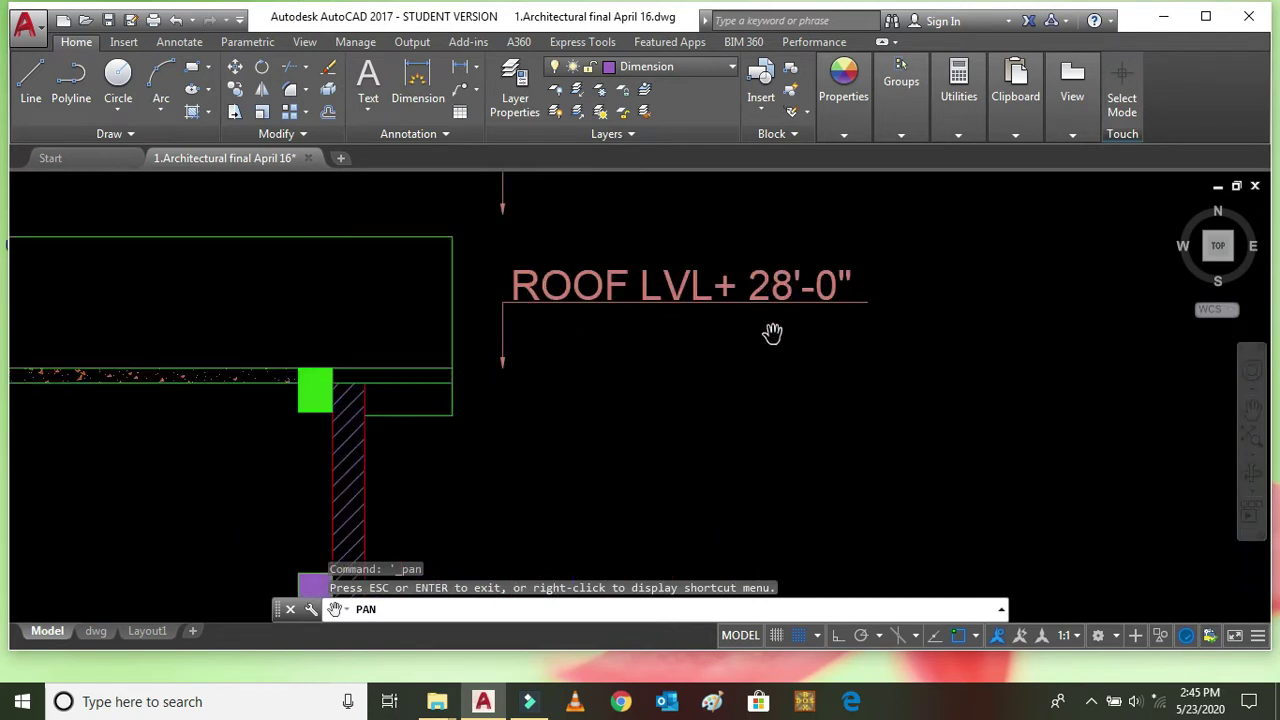
{"action": "scroll", "coordinate": [737, 268], "scroll_direction": "down", "scroll_amount": 5}
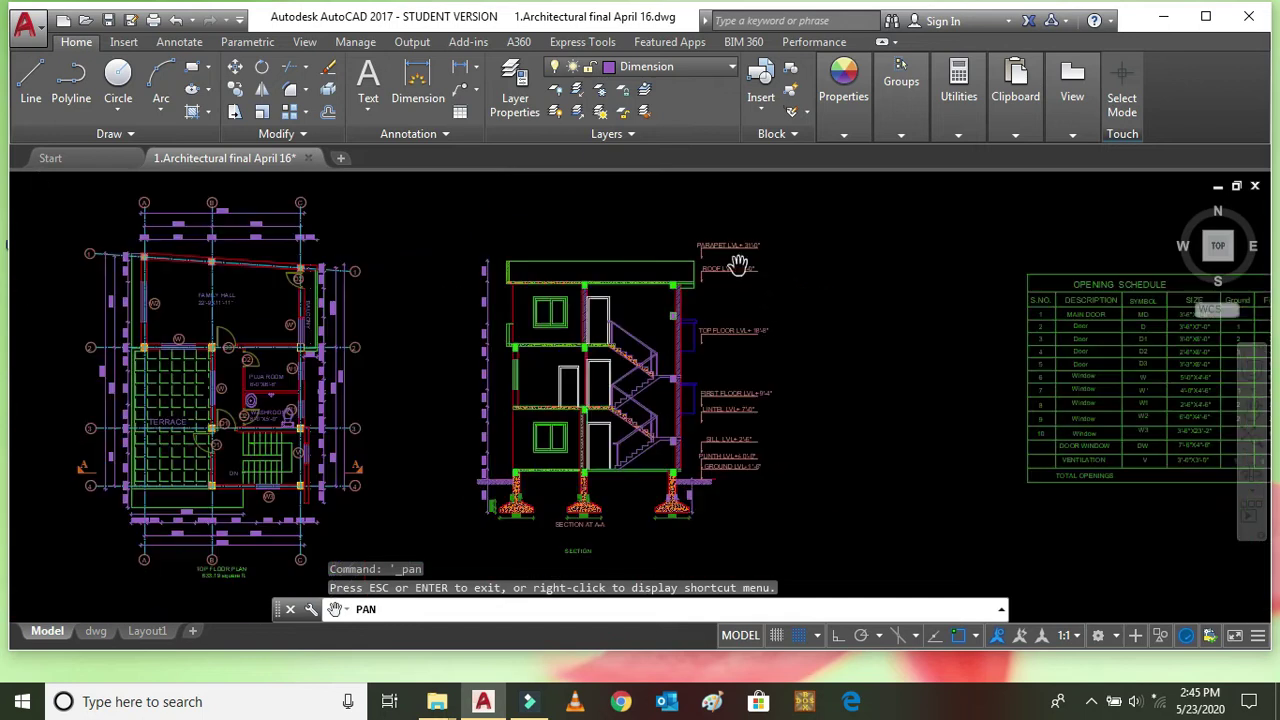
Step: Inspect the lower storeys and foundations of Section A-A and compare the section with the rest of the drawing set
{"action": "scroll", "coordinate": [597, 460], "scroll_direction": "up", "scroll_amount": 4}
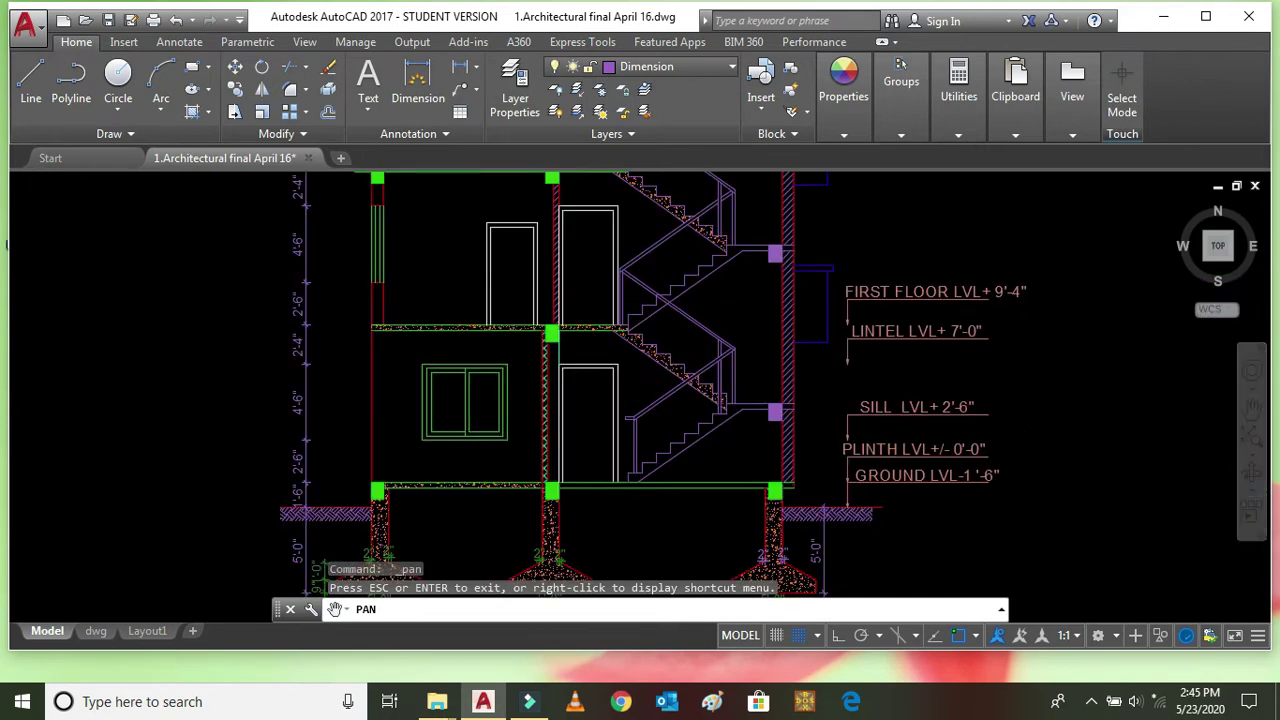
{"action": "scroll", "coordinate": [1063, 324], "scroll_direction": "up", "scroll_amount": 2}
{"action": "scroll", "coordinate": [837, 391], "scroll_direction": "down", "scroll_amount": 6}
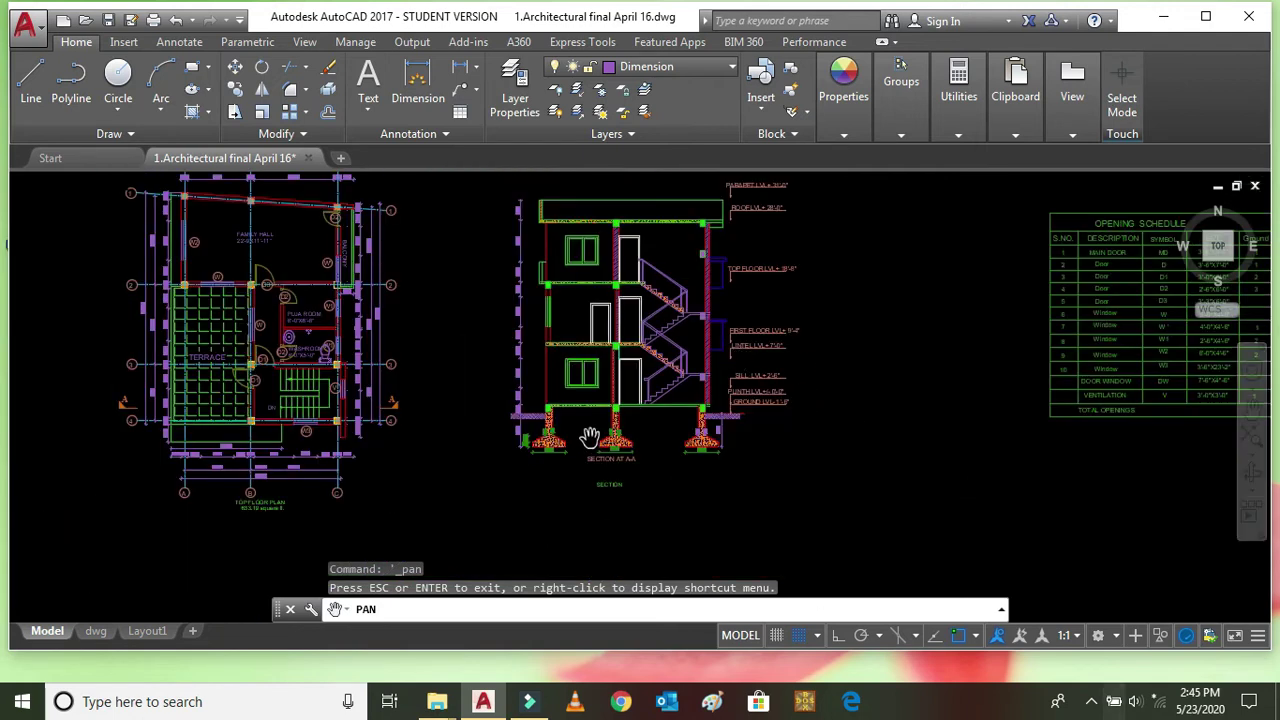
{"action": "scroll", "coordinate": [856, 404], "scroll_direction": "up", "scroll_amount": 1}
{"action": "scroll", "coordinate": [817, 390], "scroll_direction": "down", "scroll_amount": 4}
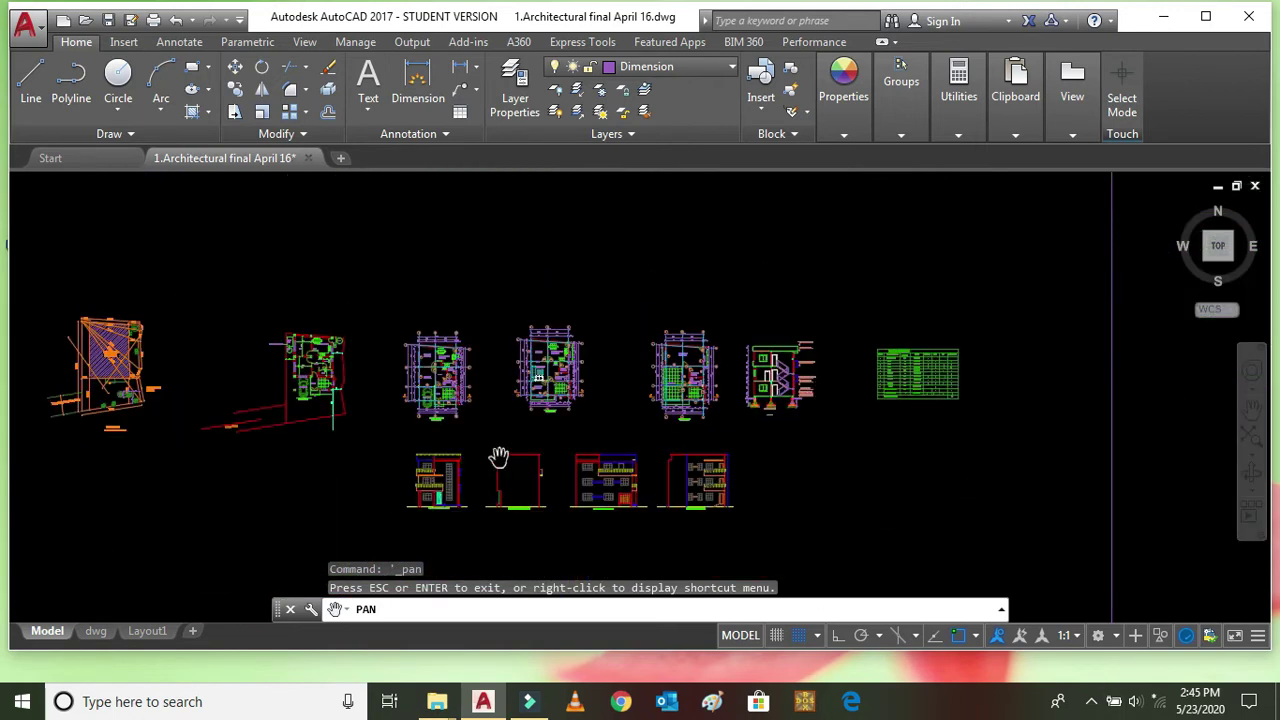
{"action": "scroll", "coordinate": [755, 391], "scroll_direction": "up", "scroll_amount": 6}
{"action": "scroll", "coordinate": [964, 360], "scroll_direction": "up", "scroll_amount": 3}
{"action": "scroll", "coordinate": [964, 350], "scroll_direction": "down", "scroll_amount": 5}
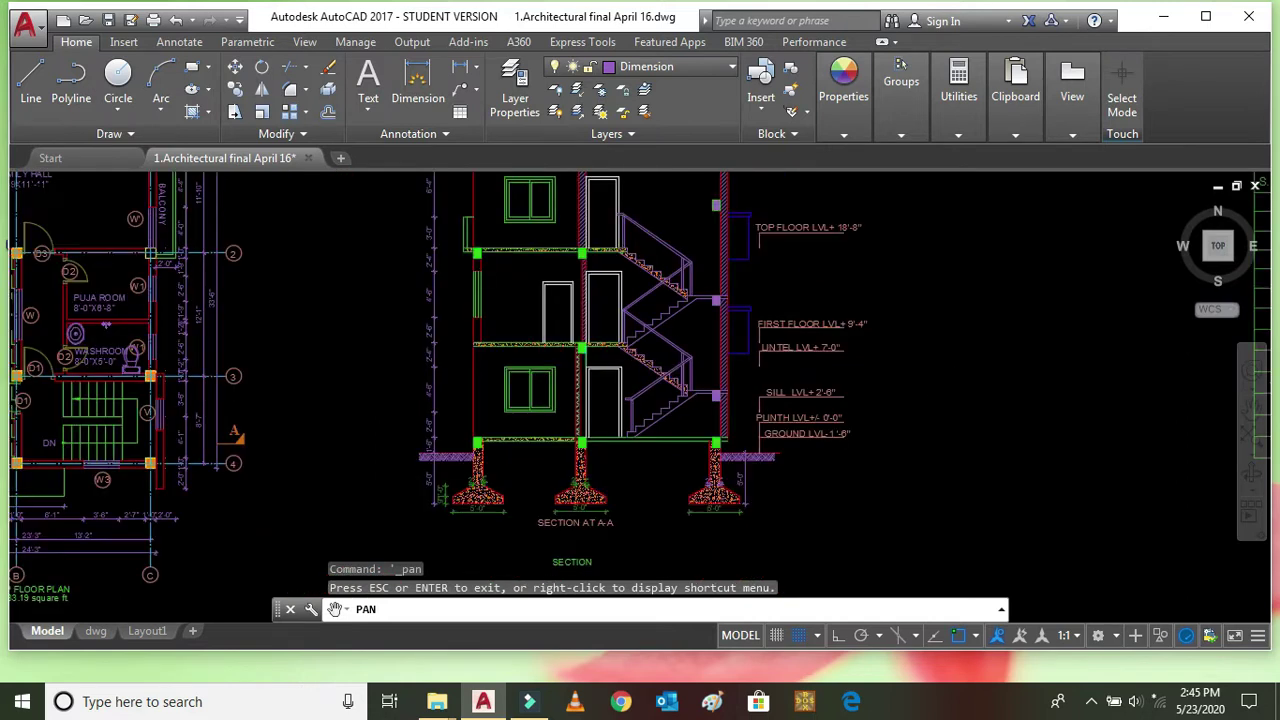
Step: Examine the opening schedule's columns for description, symbol, size and floor counts, starting with the main door row
{"action": "scroll", "coordinate": [889, 323], "scroll_direction": "up", "scroll_amount": 6}
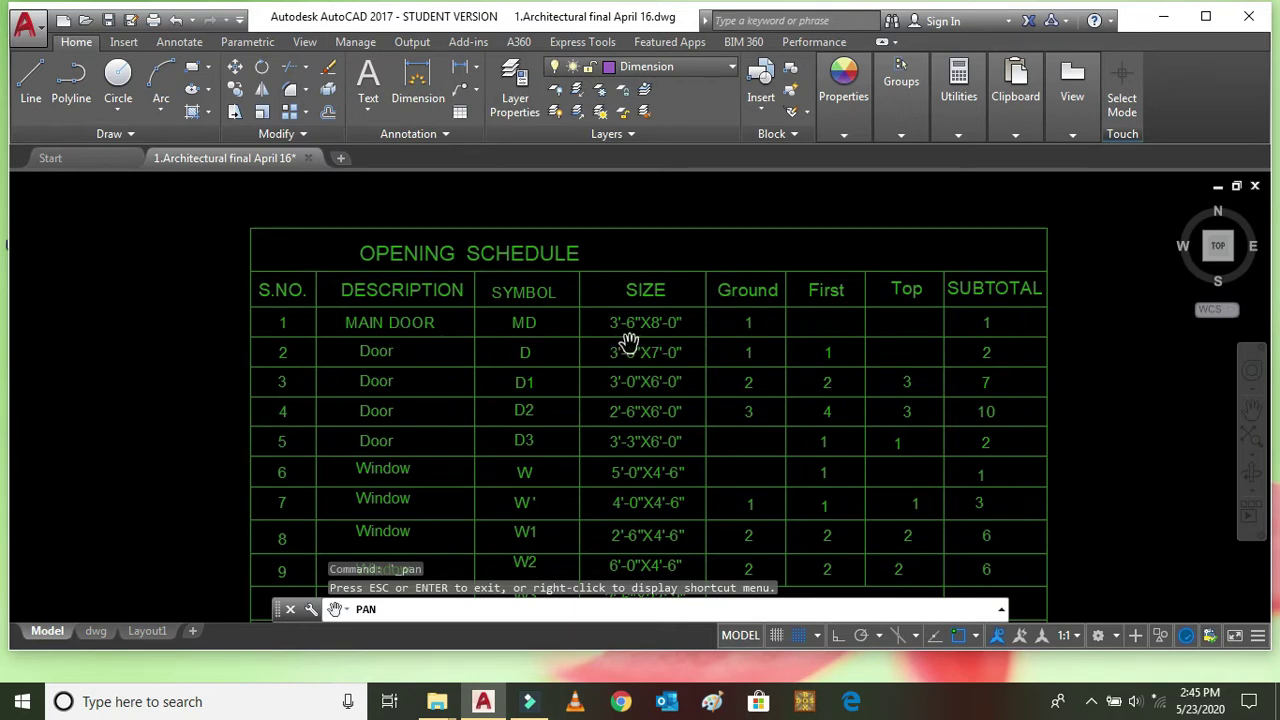
{"action": "scroll", "coordinate": [657, 337], "scroll_direction": "up", "scroll_amount": 2}
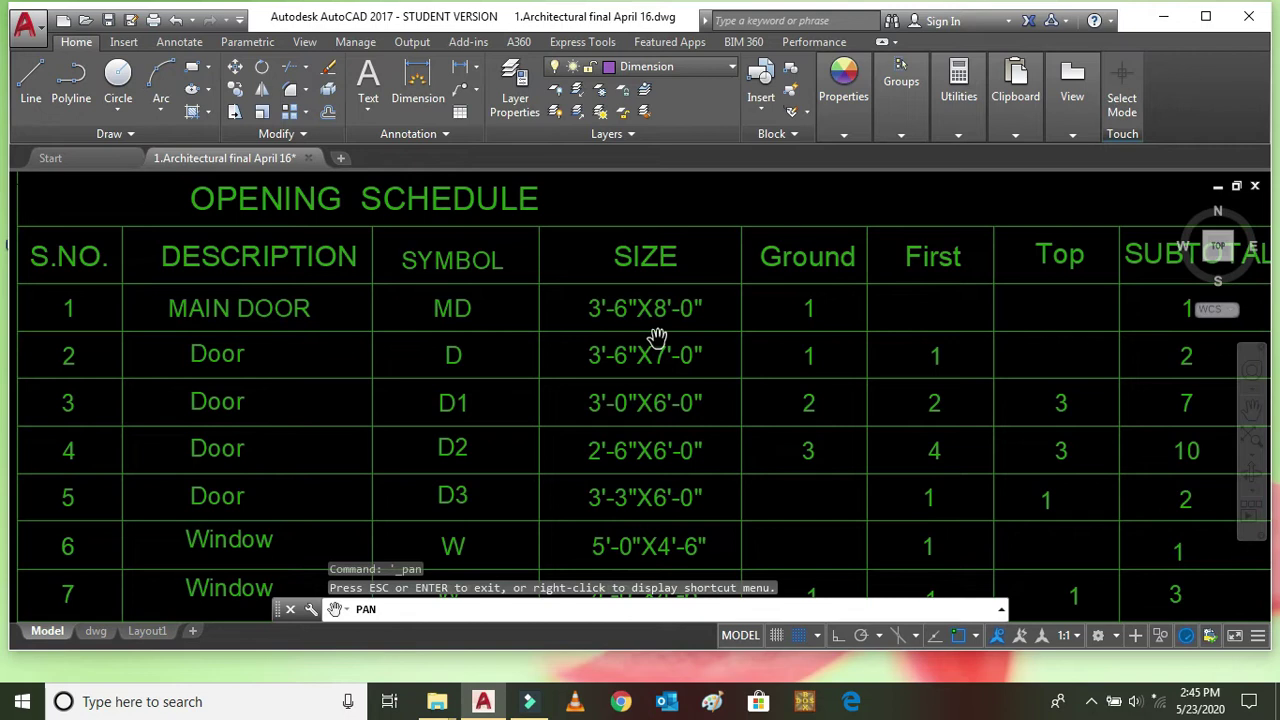
{"action": "scroll", "coordinate": [657, 330], "scroll_direction": "down", "scroll_amount": 1}
{"action": "scroll", "coordinate": [771, 320], "scroll_direction": "up", "scroll_amount": 1}
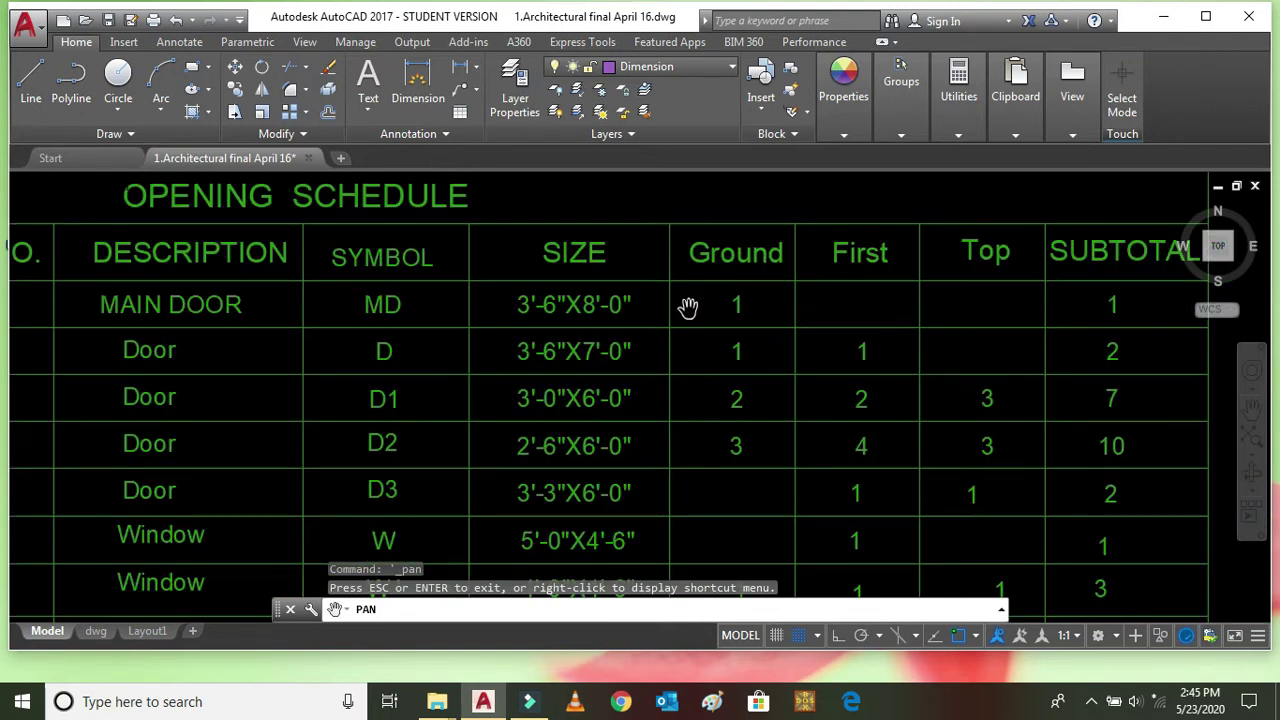
{"action": "scroll", "coordinate": [780, 289], "scroll_direction": "down", "scroll_amount": 4}
{"action": "scroll", "coordinate": [566, 347], "scroll_direction": "up", "scroll_amount": 4}
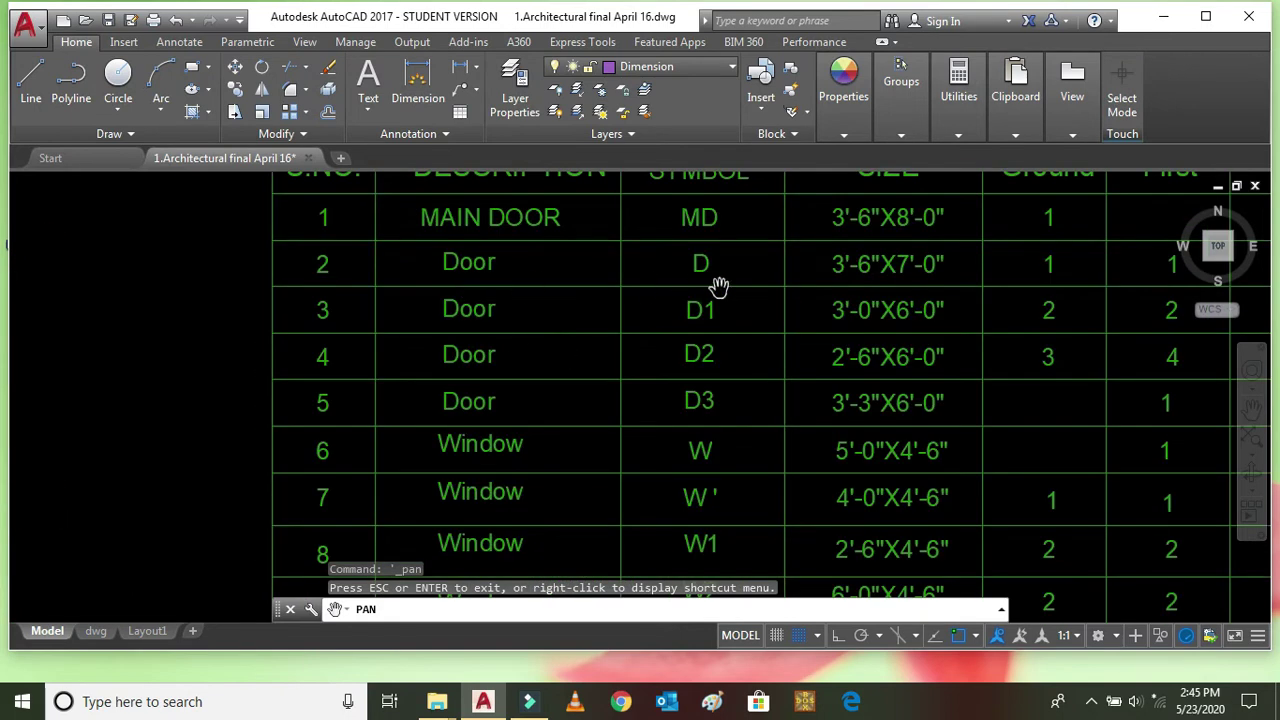
Step: Read the opening schedule's door and window rows, including their symbols, sizes, floor counts and subtotals
{"action": "left_click_drag", "start_coordinate": [822, 297], "coordinate": [719, 357]}
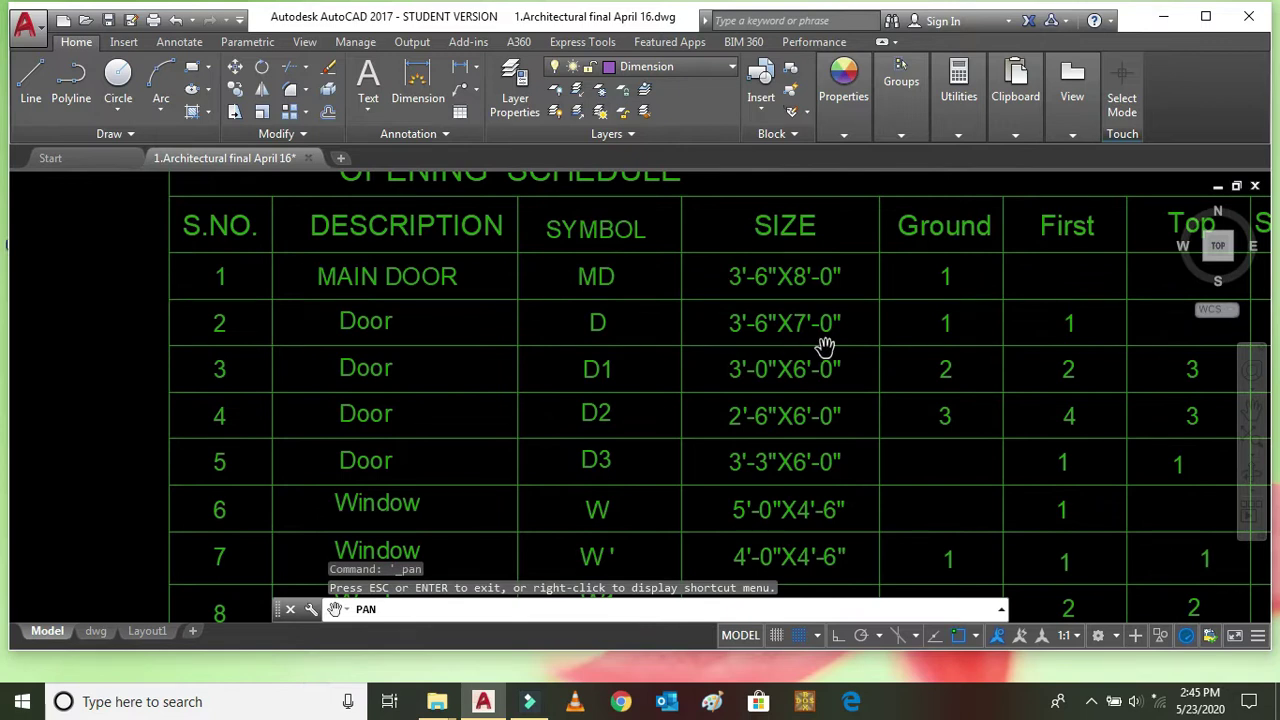
{"action": "left_click_drag", "start_coordinate": [825, 345], "coordinate": [686, 366]}
{"action": "left_click_drag", "start_coordinate": [800, 366], "coordinate": [651, 396]}
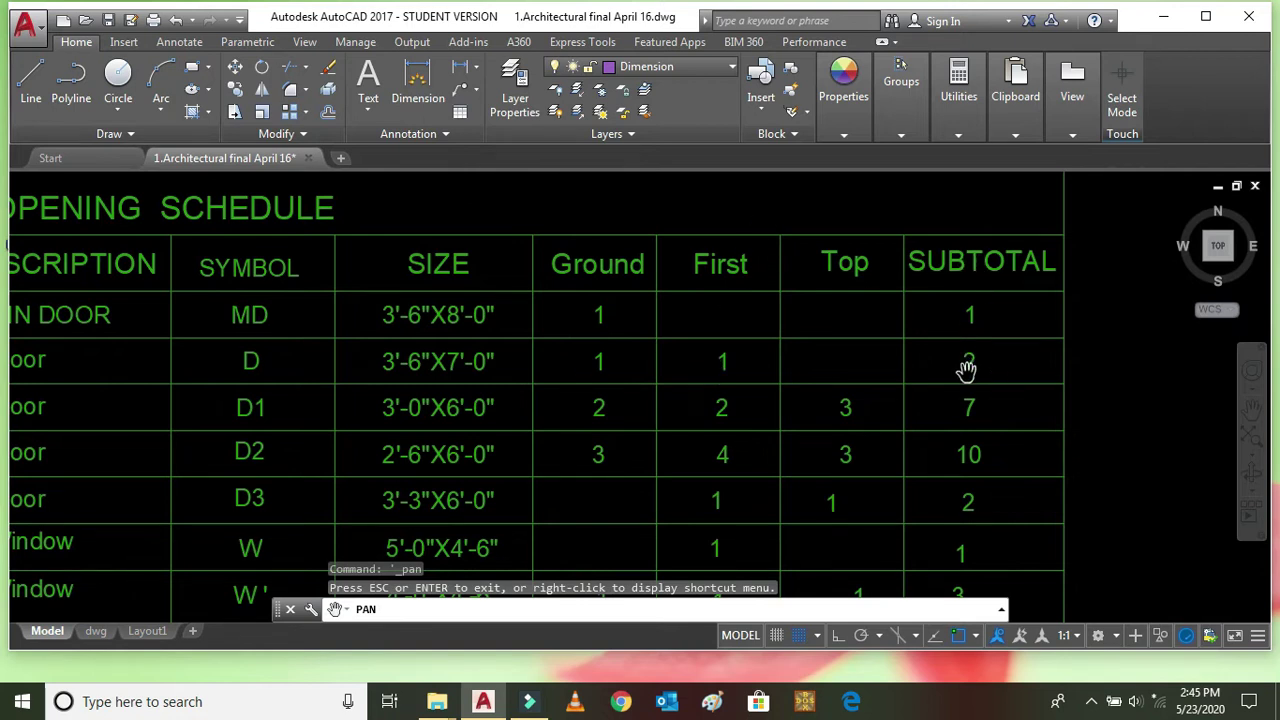
{"action": "left_click_drag", "start_coordinate": [565, 437], "coordinate": [720, 343]}
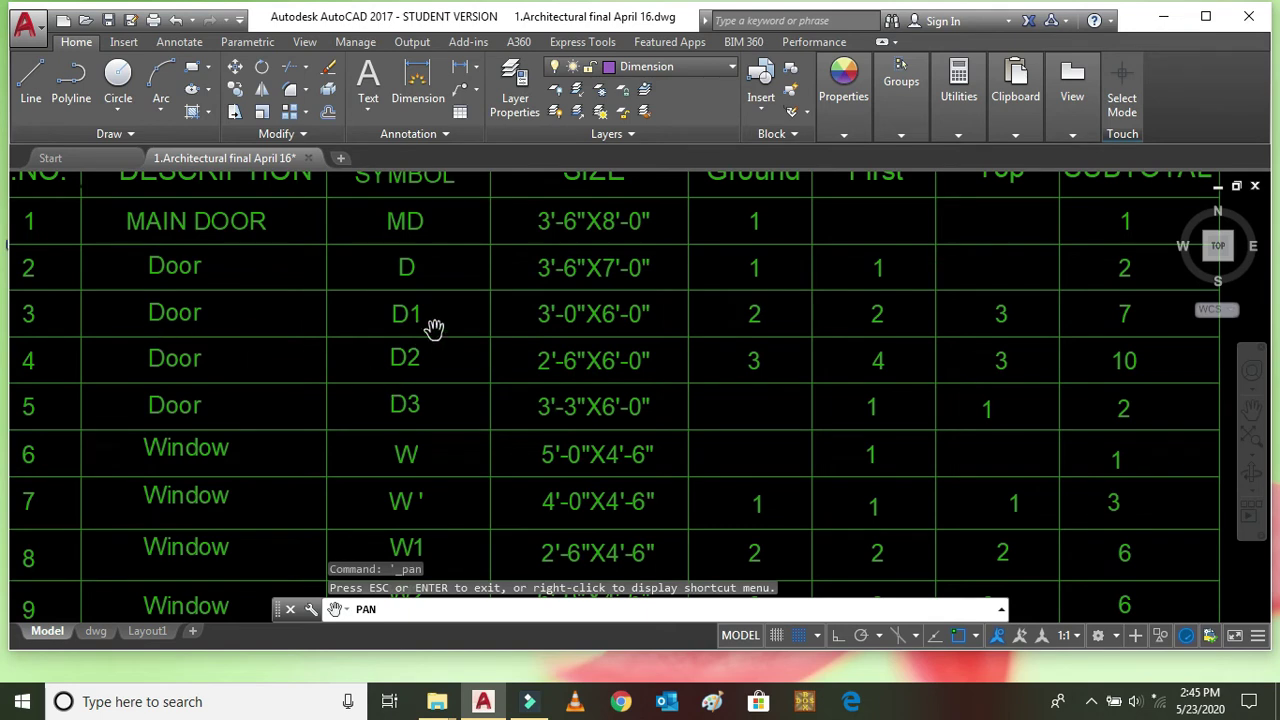
{"action": "left_click_drag", "start_coordinate": [380, 421], "coordinate": [378, 330]}
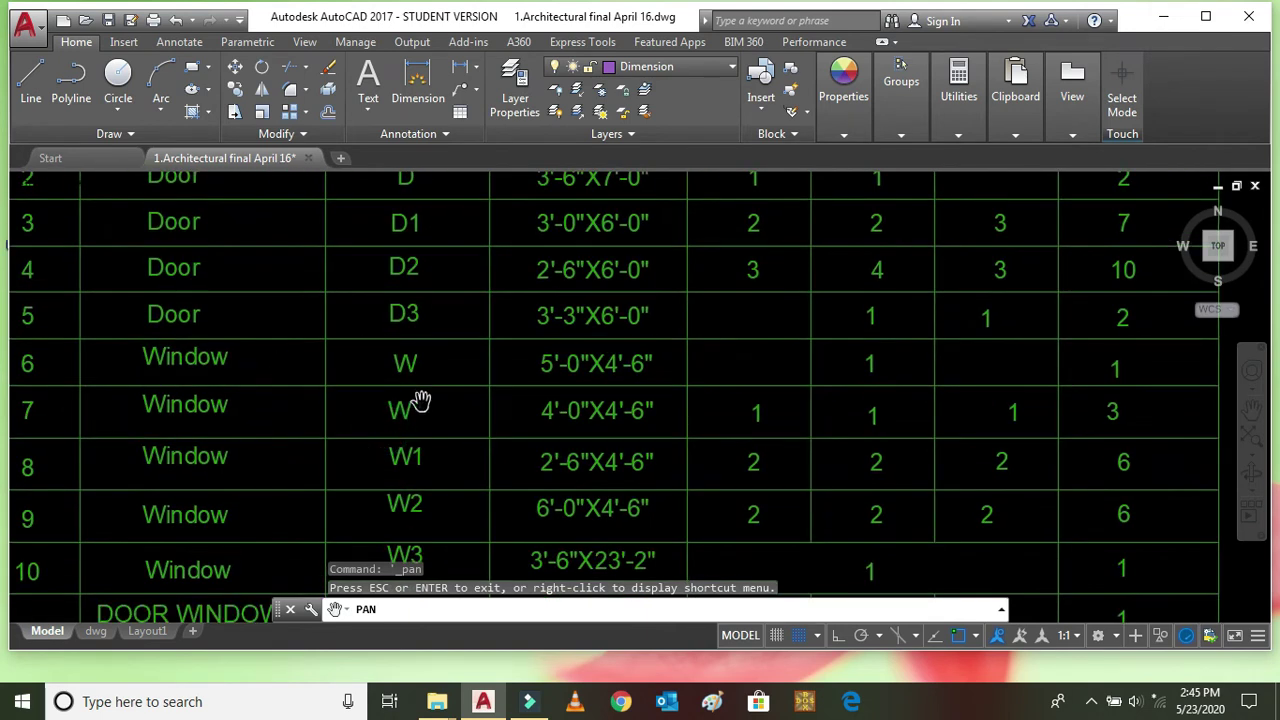
{"action": "left_click_drag", "start_coordinate": [435, 512], "coordinate": [437, 450]}
{"action": "left_click_drag", "start_coordinate": [387, 516], "coordinate": [408, 437]}
Step: Review the complete opening schedule and its place beside Section A-A in the drawing set
{"action": "scroll", "coordinate": [497, 423], "scroll_direction": "down", "scroll_amount": 5}
{"action": "scroll", "coordinate": [708, 335], "scroll_direction": "down", "scroll_amount": 3}
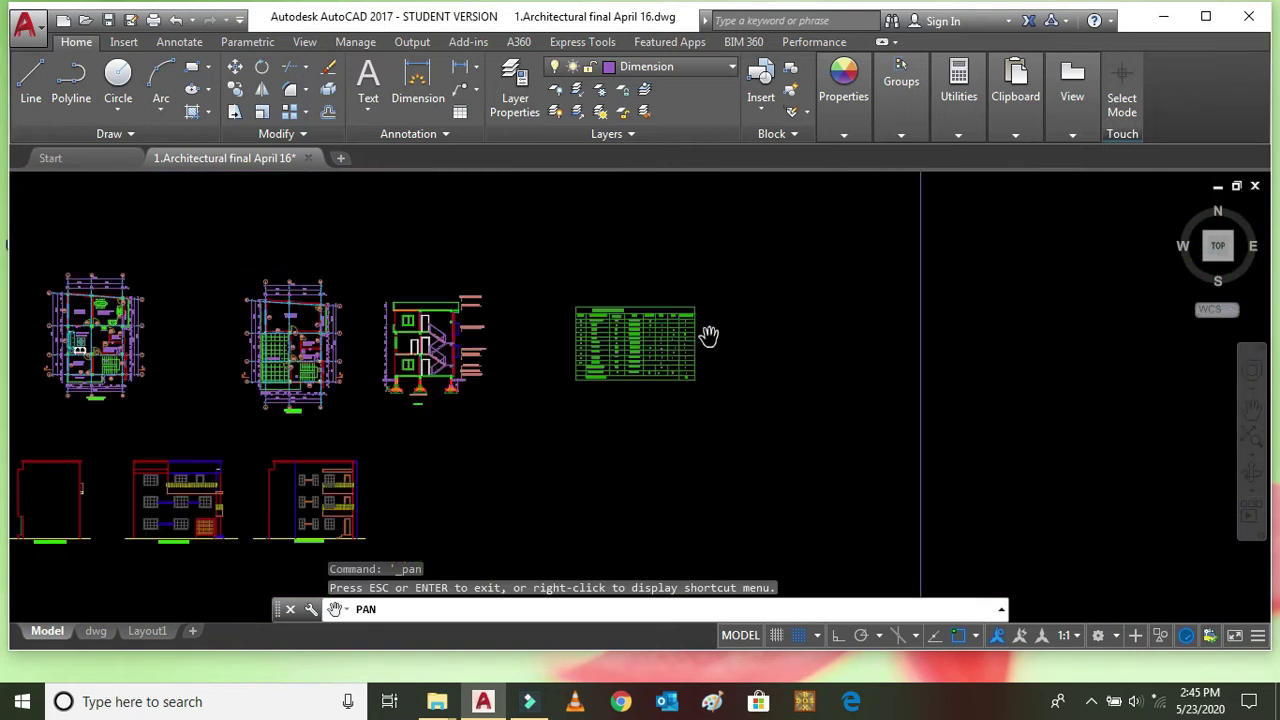
{"action": "scroll", "coordinate": [745, 369], "scroll_direction": "up", "scroll_amount": 5}
{"action": "scroll", "coordinate": [670, 356], "scroll_direction": "down", "scroll_amount": 5}
{"action": "scroll", "coordinate": [766, 346], "scroll_direction": "up", "scroll_amount": 4}
{"action": "scroll", "coordinate": [690, 344], "scroll_direction": "down", "scroll_amount": 4}
{"action": "scroll", "coordinate": [741, 303], "scroll_direction": "up", "scroll_amount": 3}
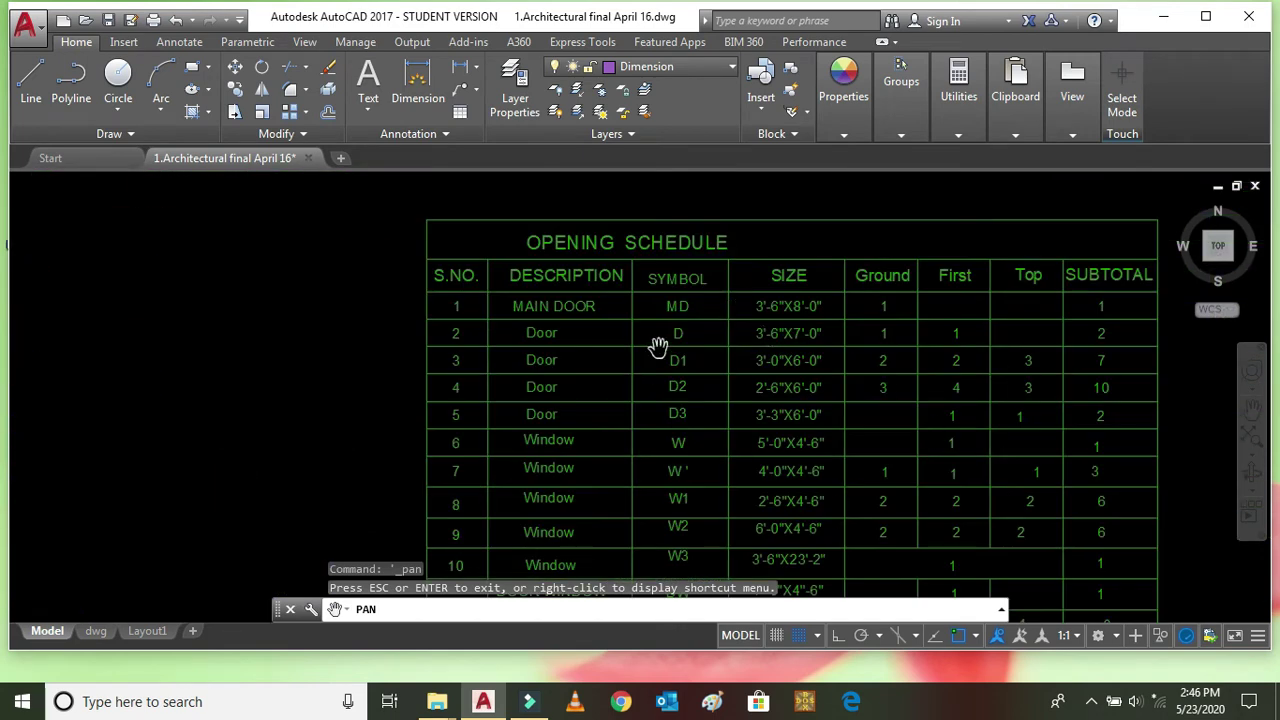
Step: Locate the four elevations below the floor plans and inspect the ground storey of the South Elevation
{"action": "scroll", "coordinate": [786, 263], "scroll_direction": "down", "scroll_amount": 4}
{"action": "scroll", "coordinate": [829, 289], "scroll_direction": "down", "scroll_amount": 5}
{"action": "scroll", "coordinate": [406, 414], "scroll_direction": "down", "scroll_amount": 1}
{"action": "scroll", "coordinate": [395, 410], "scroll_direction": "up", "scroll_amount": 3}
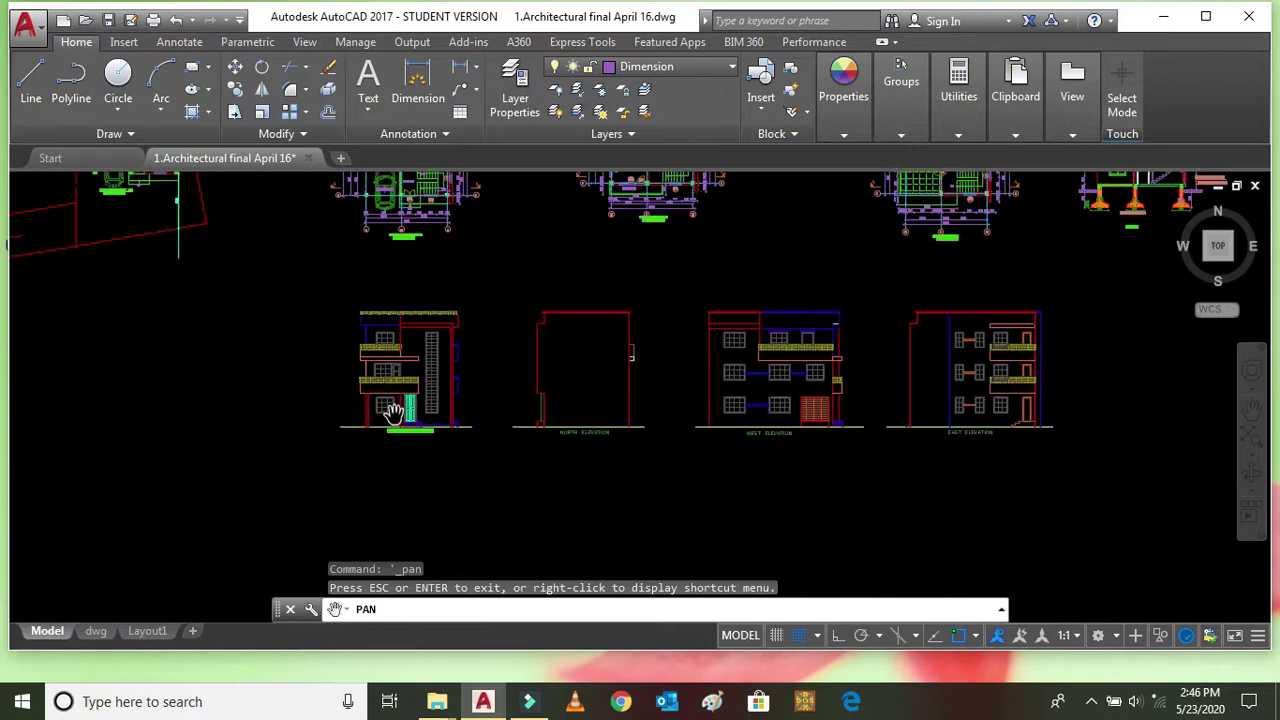
{"action": "scroll", "coordinate": [418, 432], "scroll_direction": "up", "scroll_amount": 4}
{"action": "scroll", "coordinate": [469, 526], "scroll_direction": "down", "scroll_amount": 6}
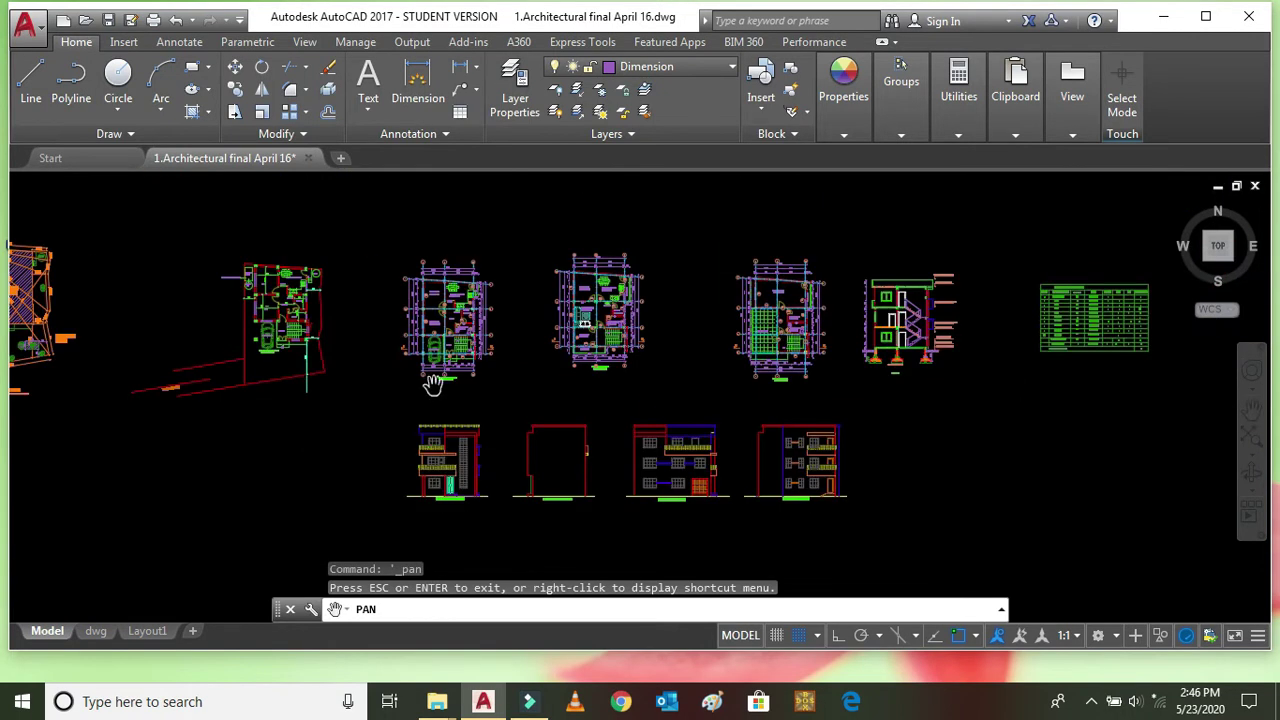
{"action": "scroll", "coordinate": [430, 515], "scroll_direction": "up", "scroll_amount": 5}
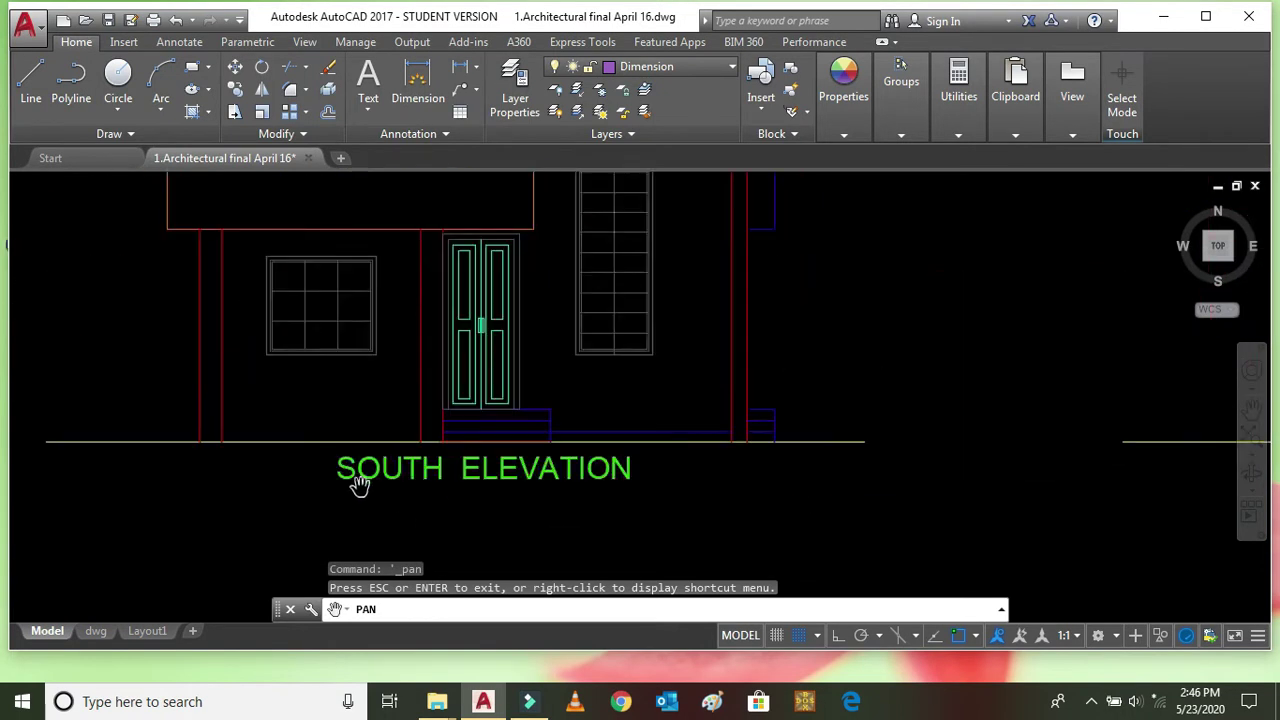
{"action": "scroll", "coordinate": [529, 505], "scroll_direction": "down", "scroll_amount": 3}
{"action": "scroll", "coordinate": [487, 512], "scroll_direction": "up", "scroll_amount": 2}
{"action": "scroll", "coordinate": [491, 520], "scroll_direction": "down", "scroll_amount": 6}
{"action": "left_click_drag", "start_coordinate": [503, 165], "coordinate": [505, 235]}
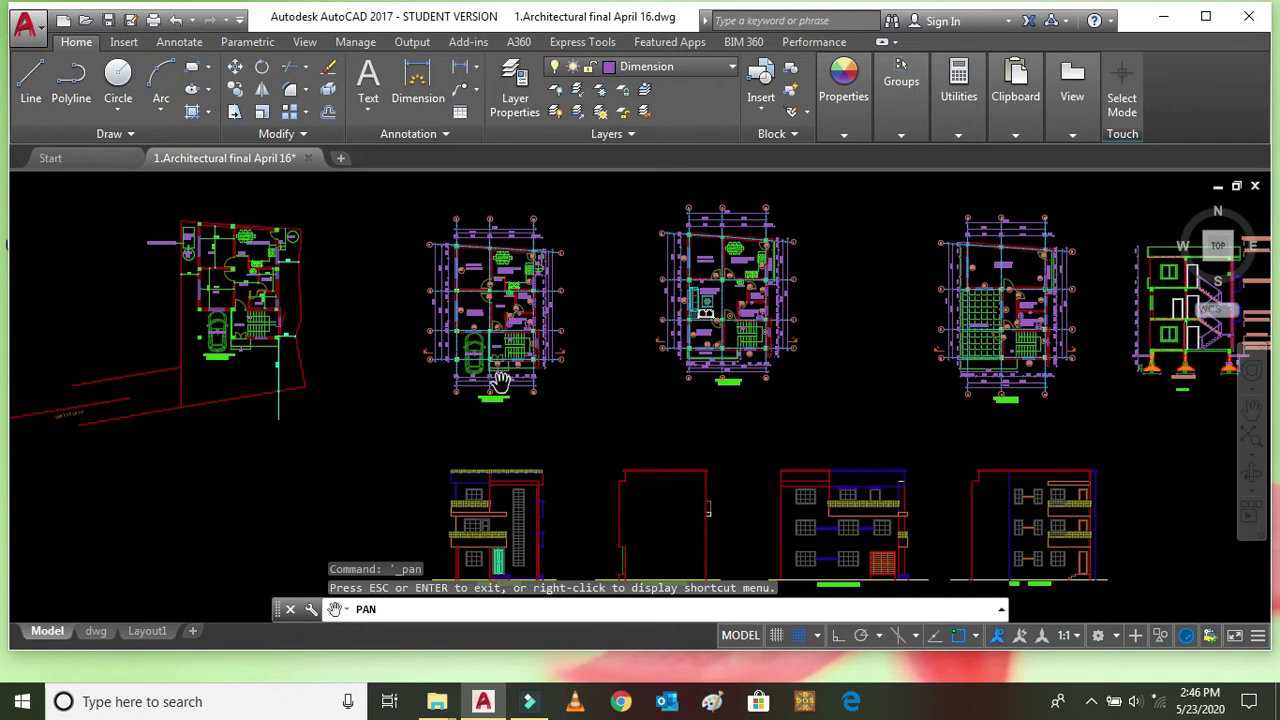
Step: Check the front side of the ground floor plan, with the car porch, foyer, main door and entrance steps
{"action": "scroll", "coordinate": [500, 381], "scroll_direction": "up", "scroll_amount": 5}
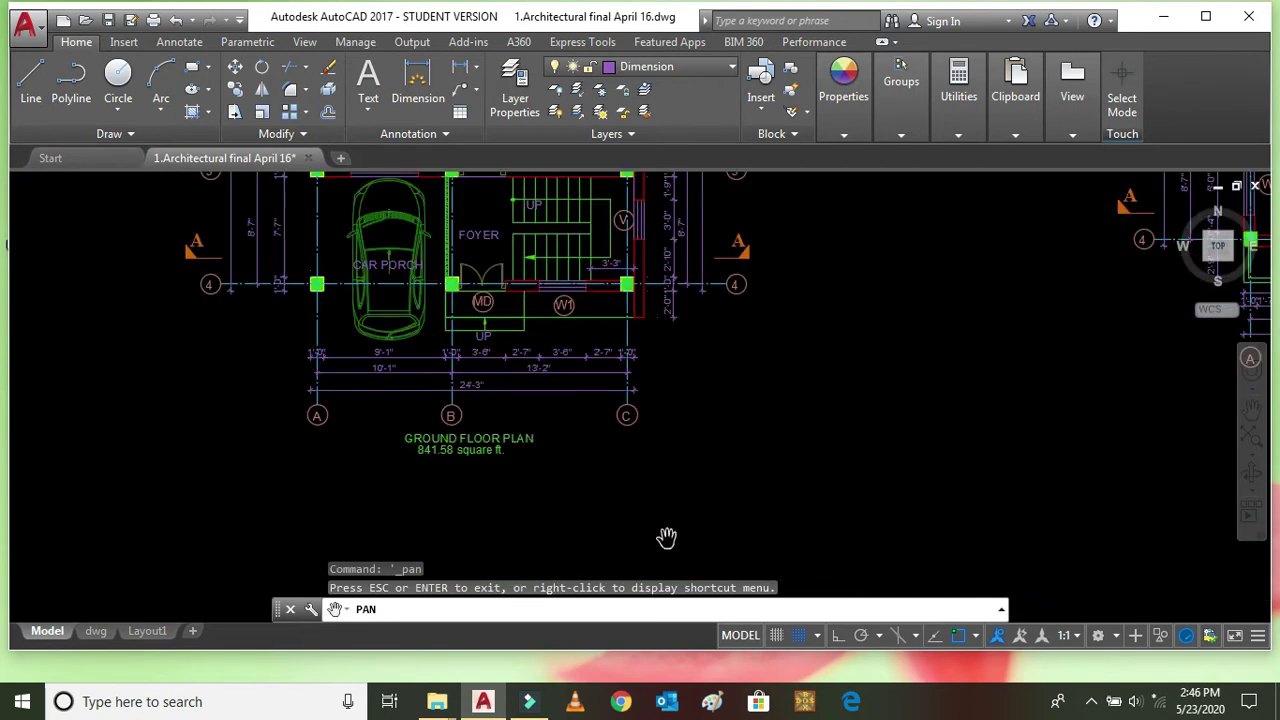
{"action": "scroll", "coordinate": [488, 362], "scroll_direction": "down", "scroll_amount": 4}
{"action": "scroll", "coordinate": [490, 367], "scroll_direction": "up", "scroll_amount": 1}
{"action": "scroll", "coordinate": [515, 392], "scroll_direction": "down", "scroll_amount": 3}
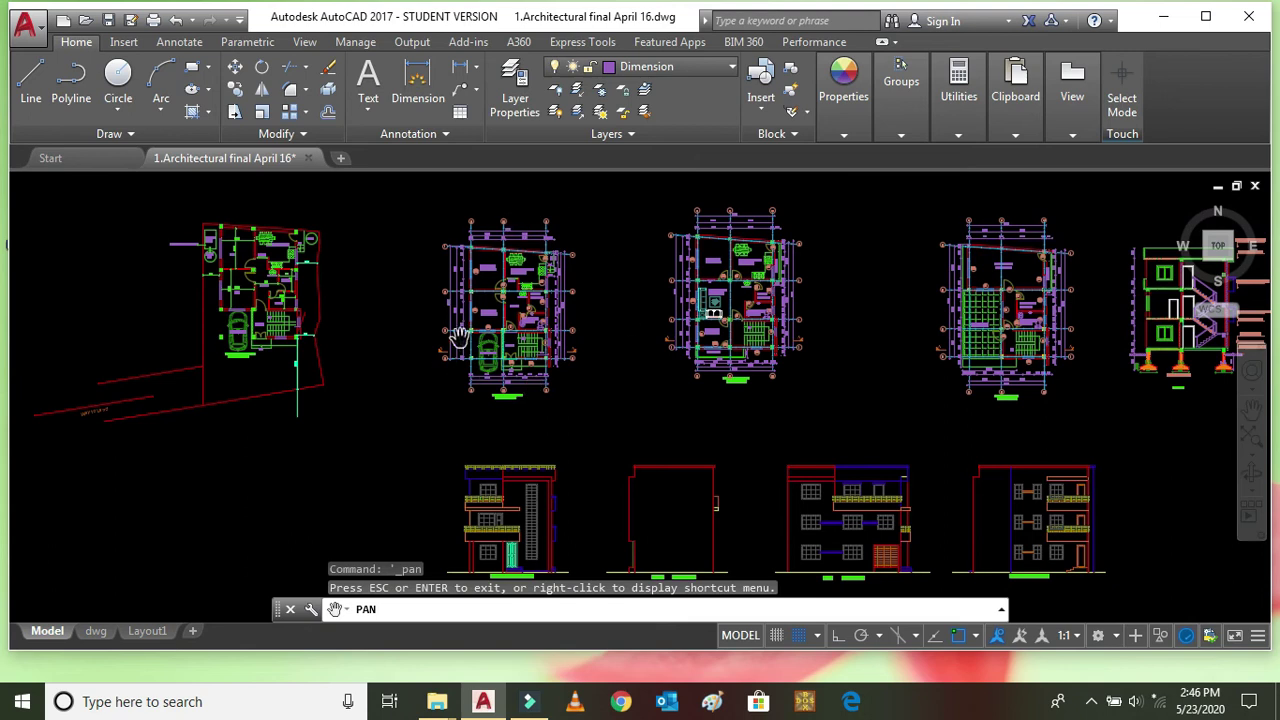
Step: Examine the South Elevation from the main door and balconies up to the tall stair window and roof railing
{"action": "scroll", "coordinate": [468, 380], "scroll_direction": "up", "scroll_amount": 4}
{"action": "scroll", "coordinate": [529, 434], "scroll_direction": "up", "scroll_amount": 2}
{"action": "scroll", "coordinate": [580, 397], "scroll_direction": "down", "scroll_amount": 3}
{"action": "scroll", "coordinate": [580, 420], "scroll_direction": "up", "scroll_amount": 4}
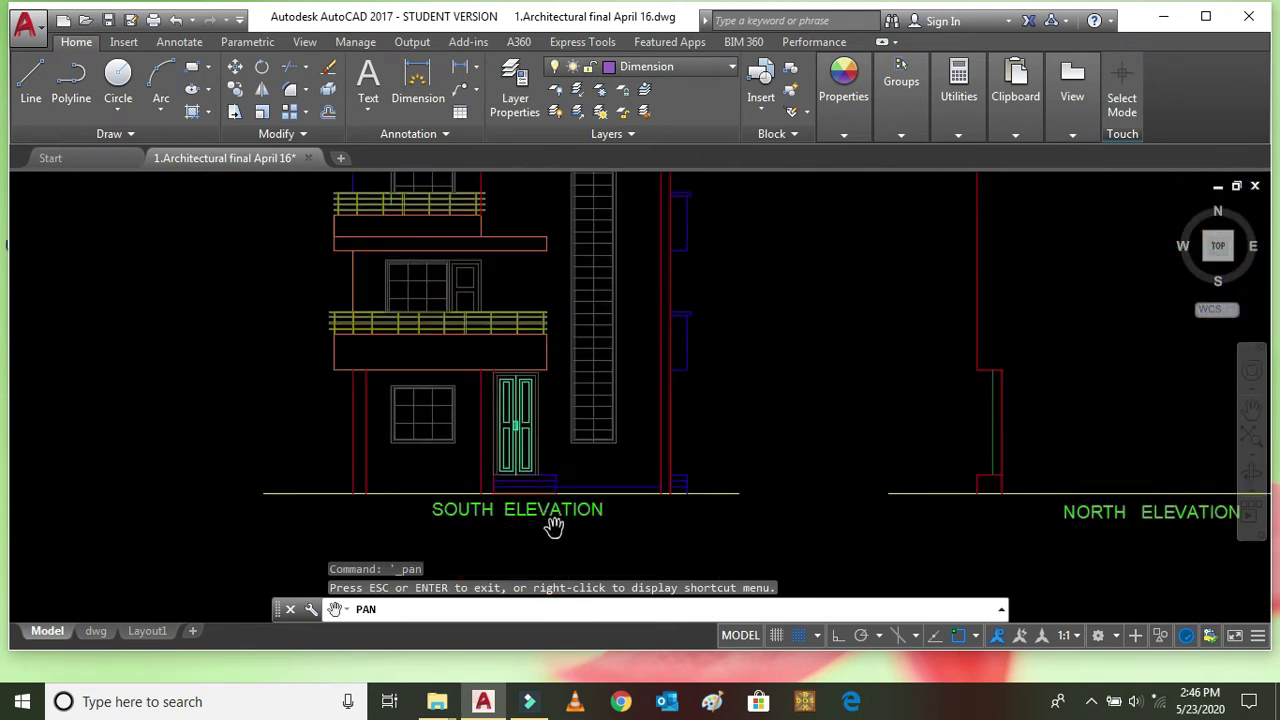
{"action": "left_click_drag", "start_coordinate": [412, 270], "coordinate": [413, 389]}
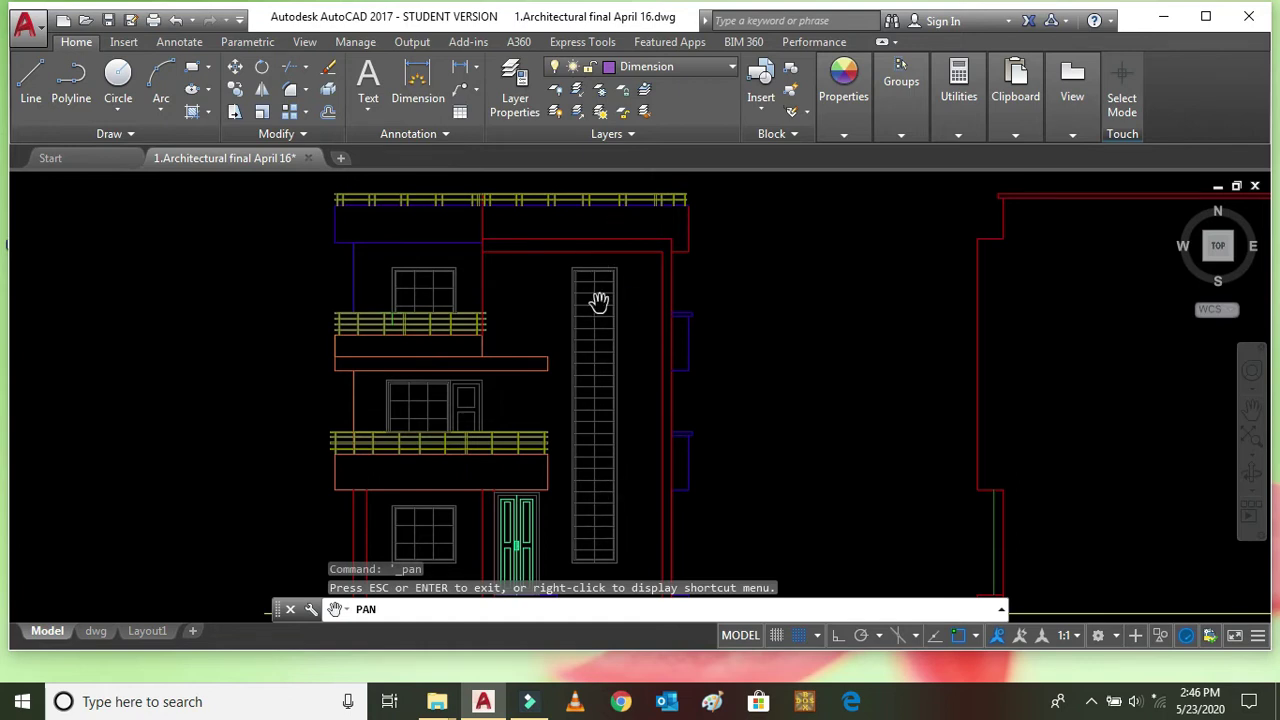
{"action": "scroll", "coordinate": [507, 332], "scroll_direction": "down", "scroll_amount": 3}
{"action": "scroll", "coordinate": [496, 276], "scroll_direction": "up", "scroll_amount": 5}
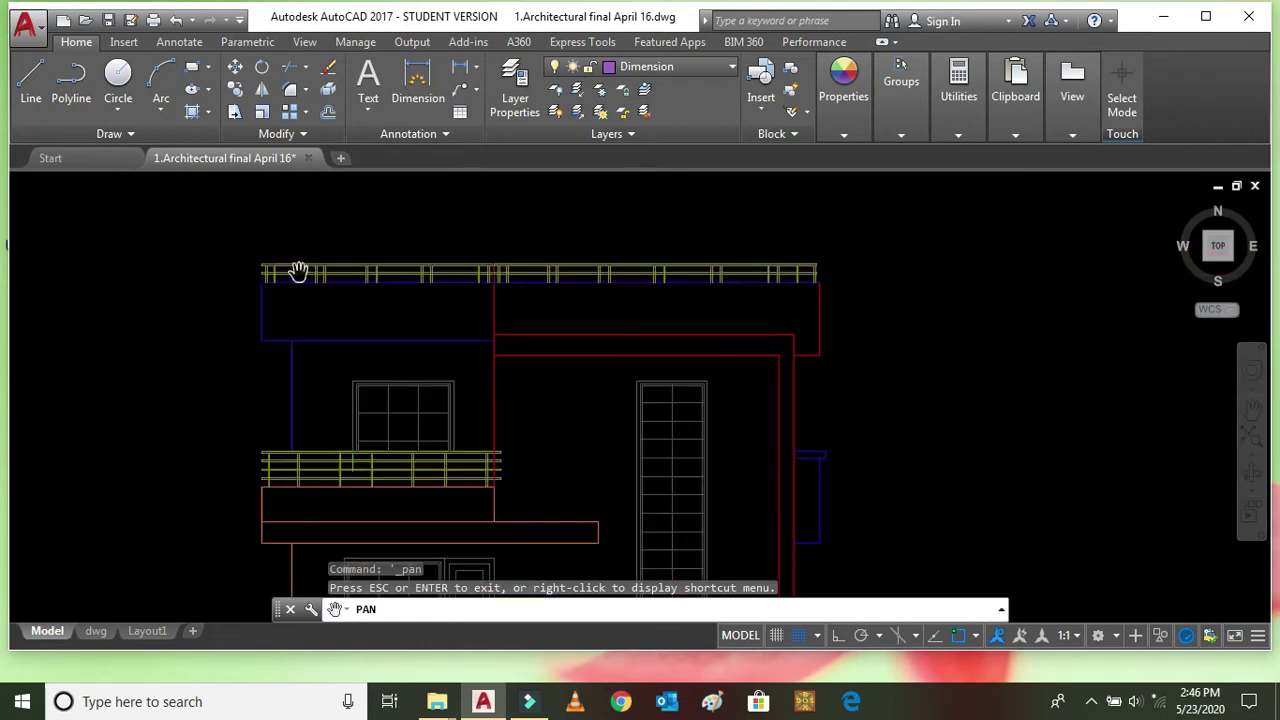
{"action": "scroll", "coordinate": [403, 277], "scroll_direction": "down", "scroll_amount": 6}
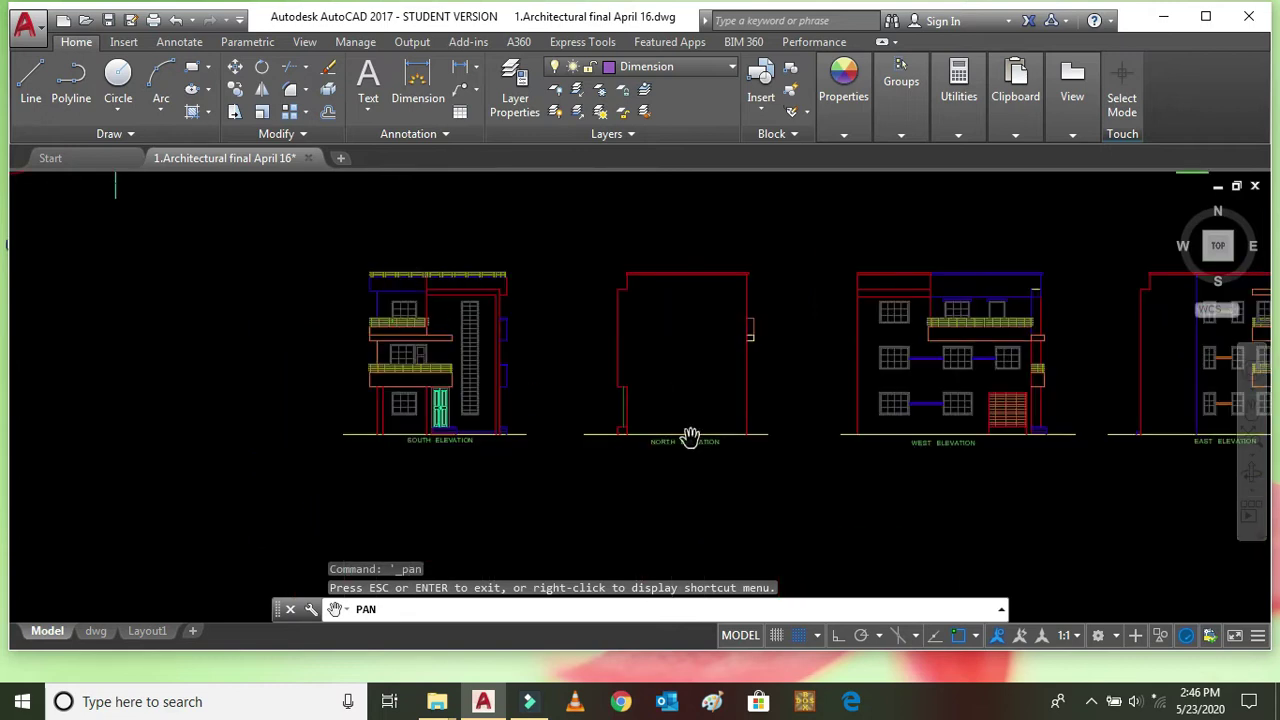
Step: Compare the blank North Elevation with the rear wall along grid line 1 of the ground floor plan
{"action": "scroll", "coordinate": [690, 440], "scroll_direction": "up", "scroll_amount": 5}
{"action": "scroll", "coordinate": [657, 489], "scroll_direction": "down", "scroll_amount": 7}
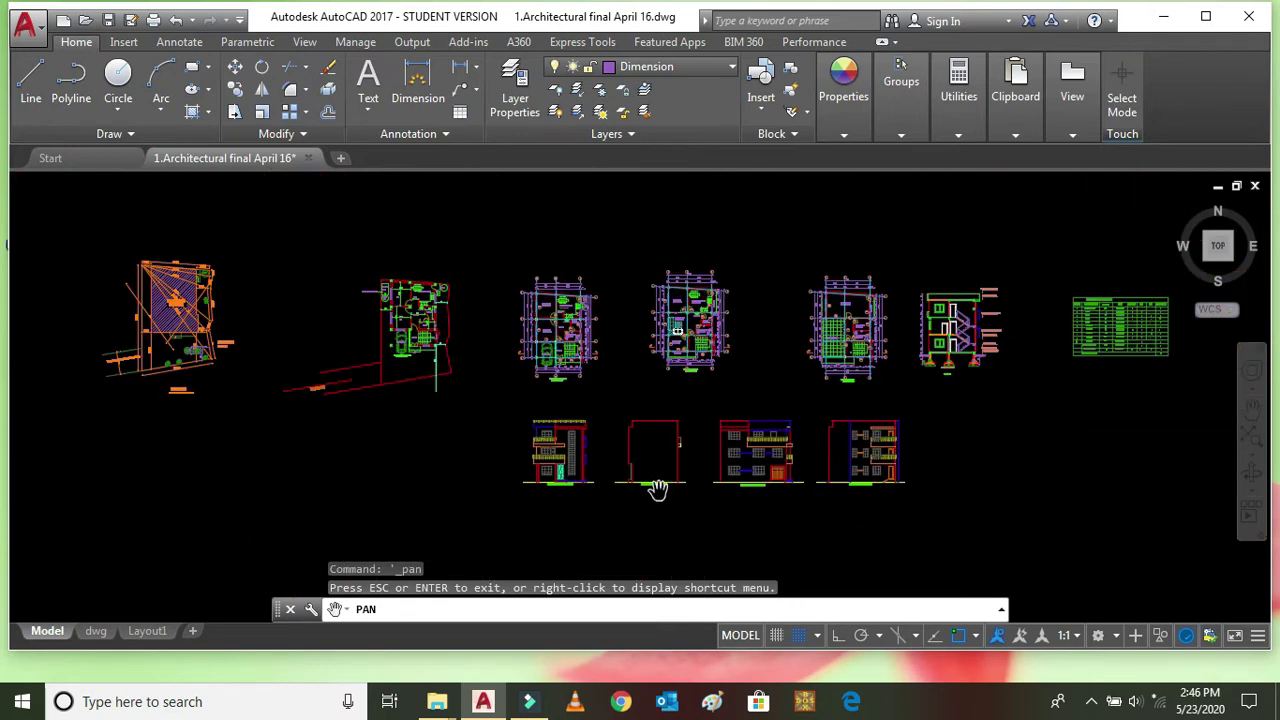
{"action": "scroll", "coordinate": [555, 290], "scroll_direction": "up", "scroll_amount": 6}
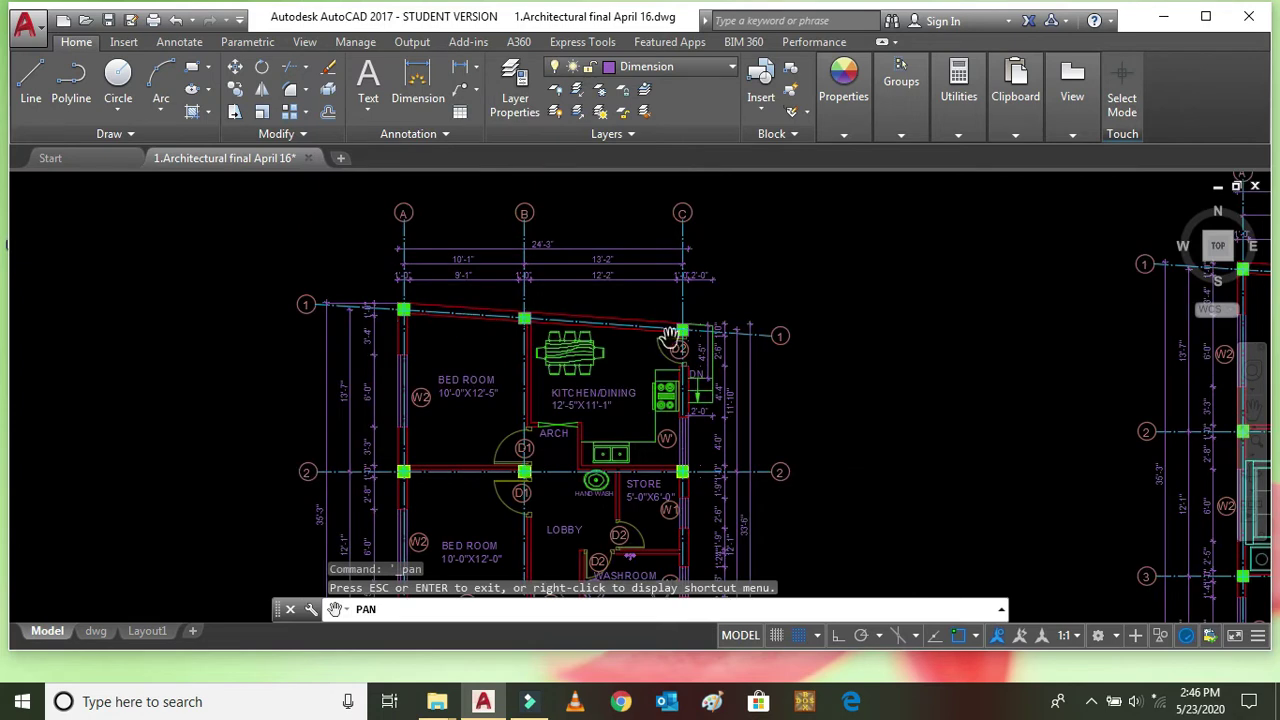
{"action": "scroll", "coordinate": [443, 330], "scroll_direction": "up", "scroll_amount": 2}
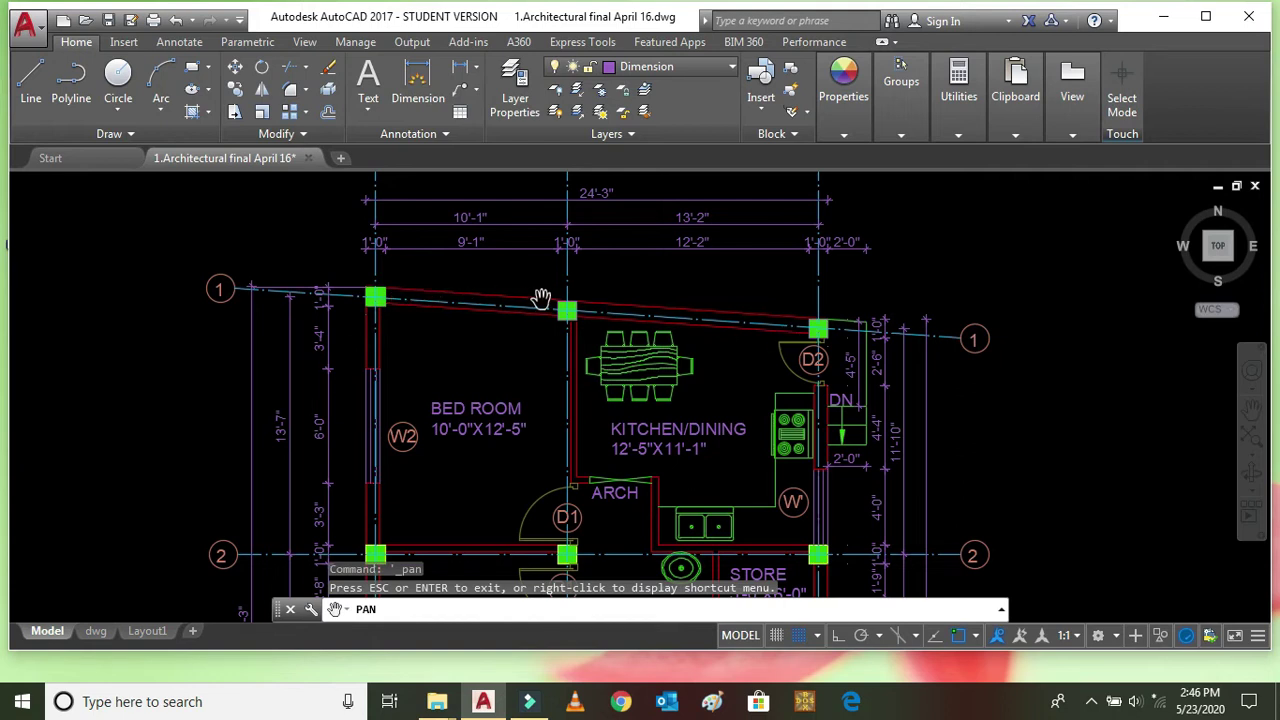
{"action": "scroll", "coordinate": [655, 241], "scroll_direction": "down", "scroll_amount": 10}
{"action": "scroll", "coordinate": [774, 477], "scroll_direction": "up", "scroll_amount": 4}
{"action": "scroll", "coordinate": [760, 465], "scroll_direction": "down", "scroll_amount": 3}
{"action": "scroll", "coordinate": [745, 451], "scroll_direction": "up", "scroll_amount": 6}
{"action": "scroll", "coordinate": [737, 514], "scroll_direction": "down", "scroll_amount": 2}
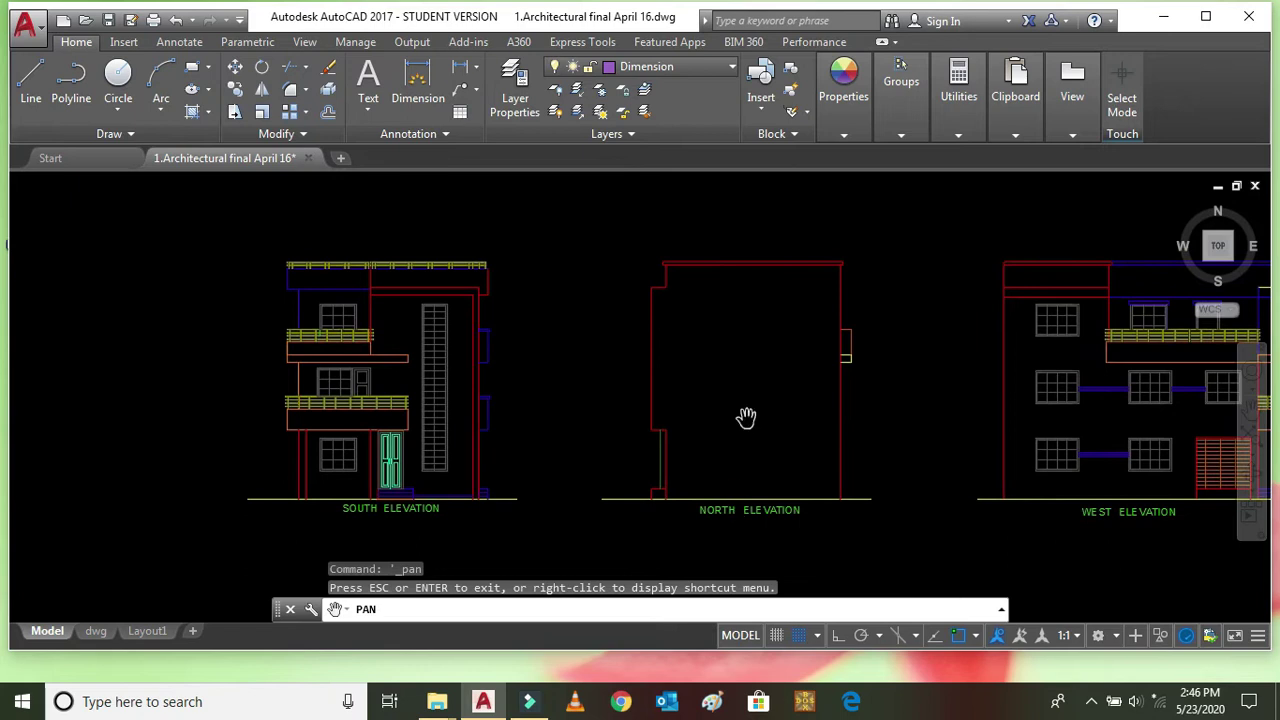
Step: Check the floor plans against the elevations and inspect the lower storeys of the West Elevation
{"action": "scroll", "coordinate": [749, 416], "scroll_direction": "down", "scroll_amount": 6}
{"action": "scroll", "coordinate": [743, 434], "scroll_direction": "up", "scroll_amount": 2}
{"action": "scroll", "coordinate": [740, 434], "scroll_direction": "down", "scroll_amount": 2}
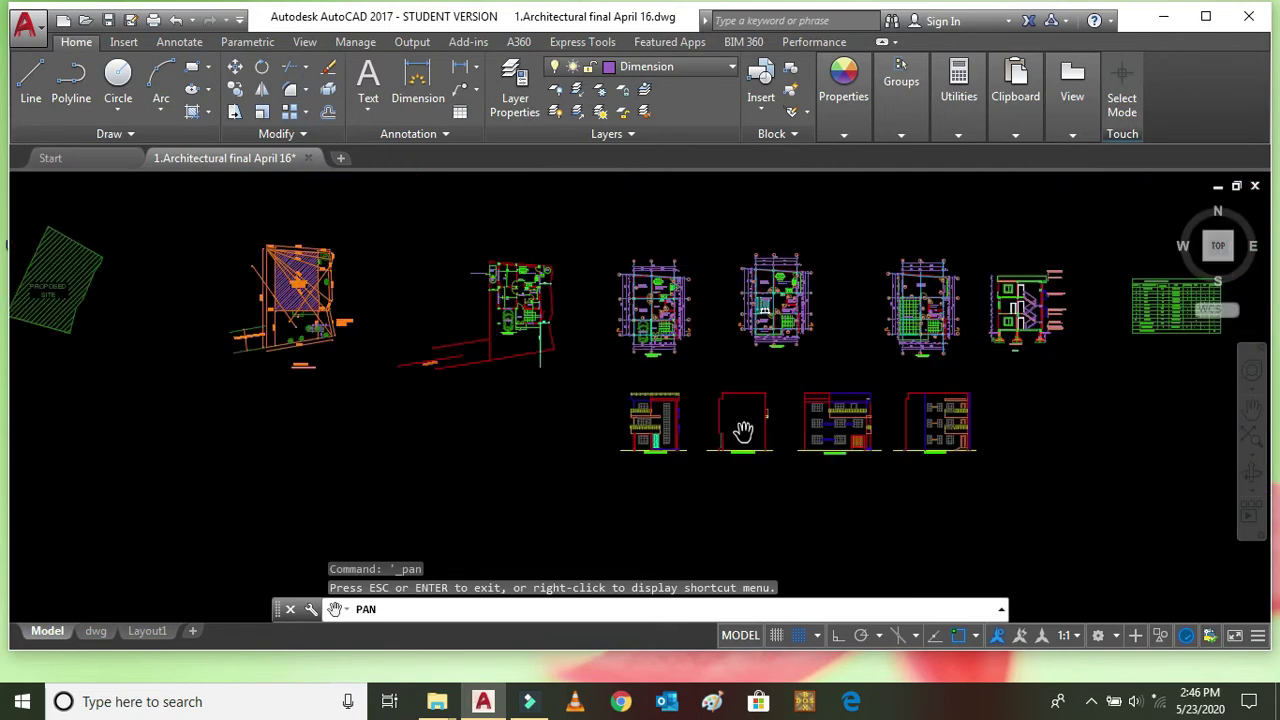
{"action": "scroll", "coordinate": [656, 265], "scroll_direction": "up", "scroll_amount": 4}
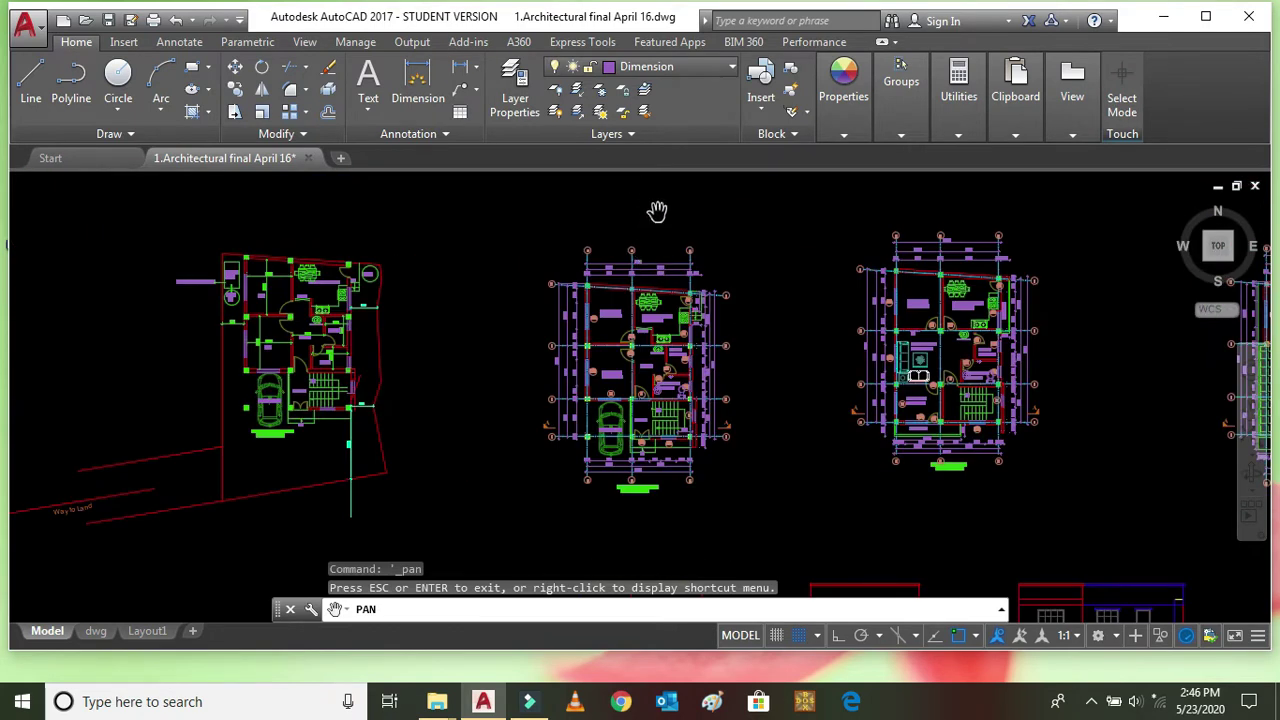
{"action": "scroll", "coordinate": [665, 217], "scroll_direction": "down", "scroll_amount": 4}
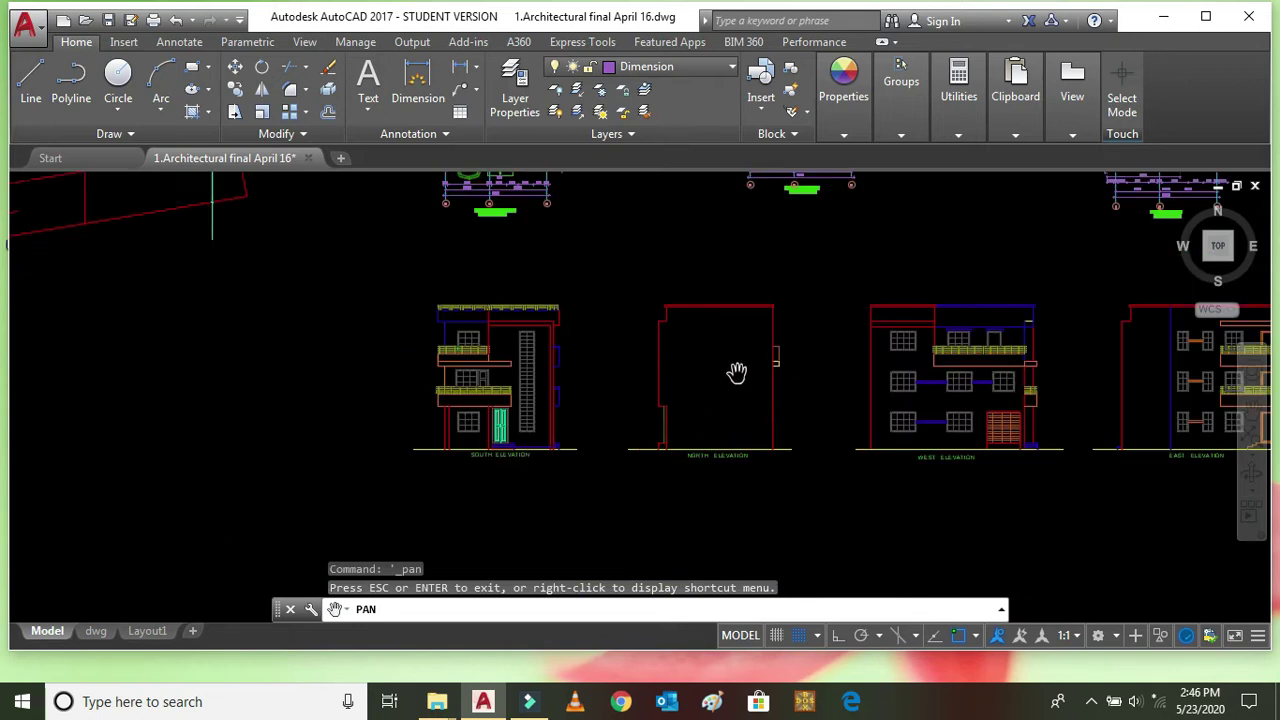
{"action": "scroll", "coordinate": [846, 423], "scroll_direction": "down", "scroll_amount": 1}
{"action": "scroll", "coordinate": [886, 463], "scroll_direction": "up", "scroll_amount": 5}
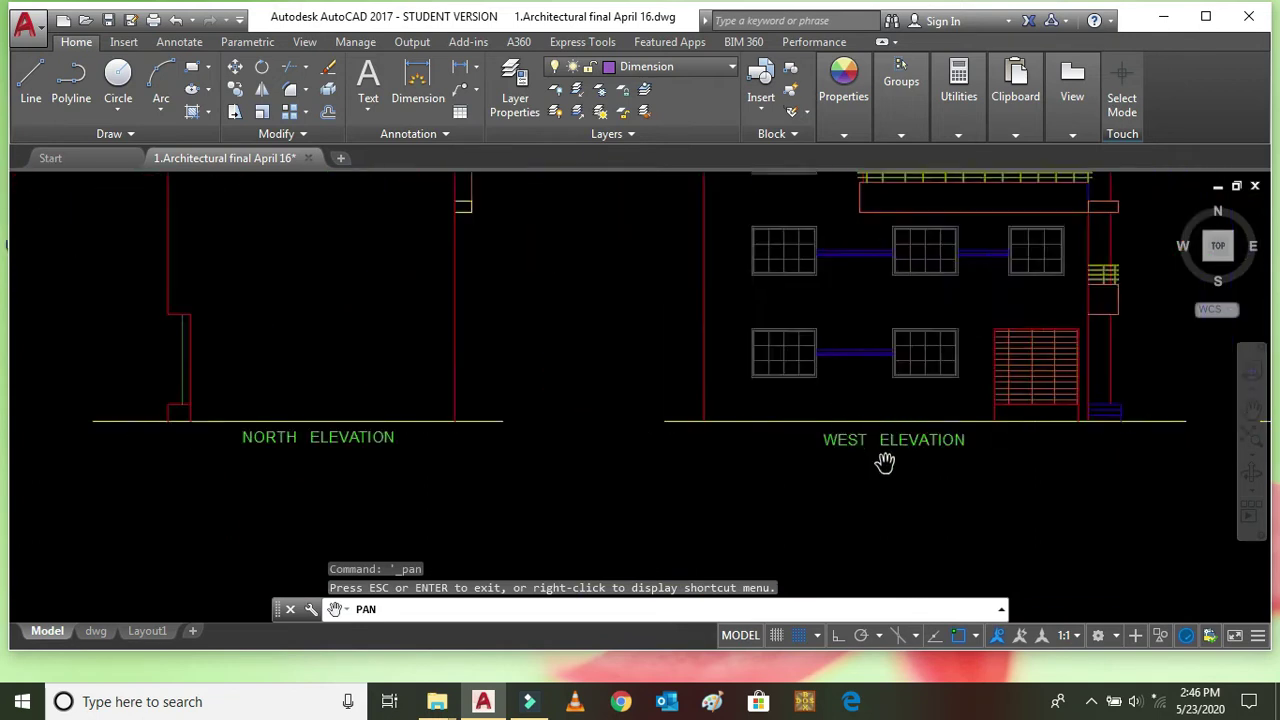
{"action": "scroll", "coordinate": [800, 519], "scroll_direction": "down", "scroll_amount": 1}
{"action": "scroll", "coordinate": [800, 519], "scroll_direction": "down", "scroll_amount": 6}
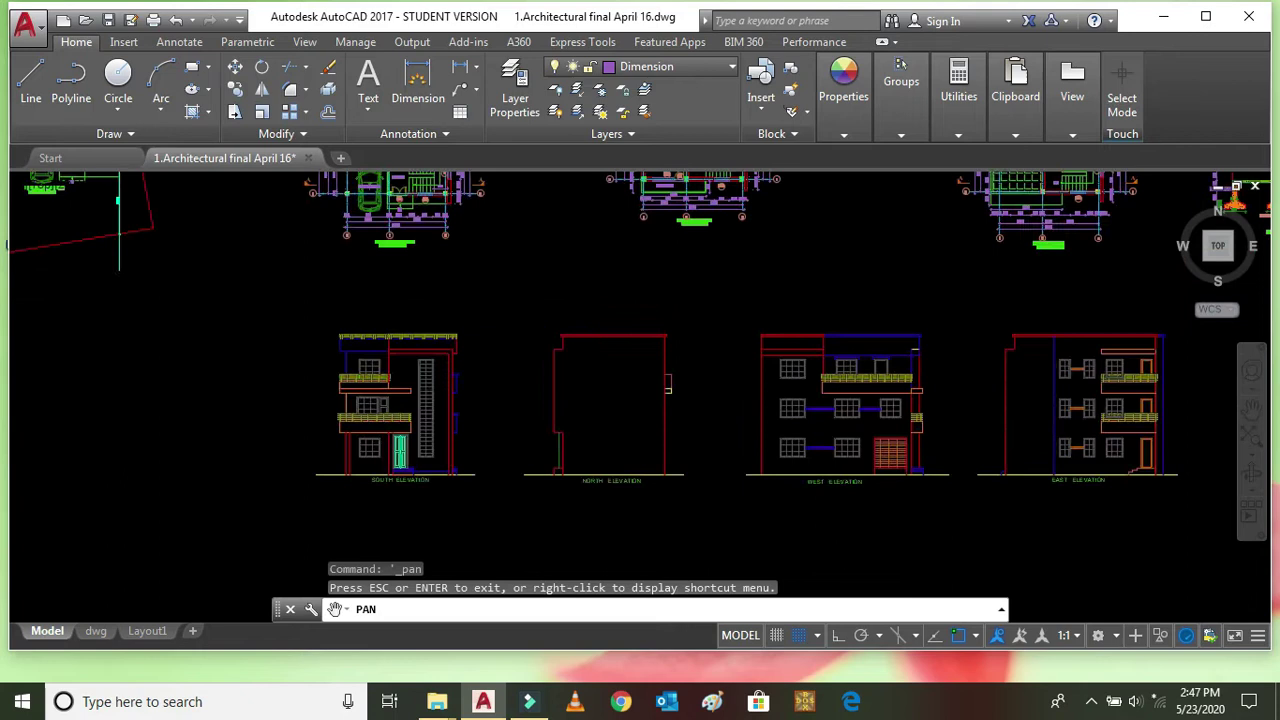
Step: Compare the West Elevation's windows, balconies and gate with the west side of the ground and first floor plans
{"action": "scroll", "coordinate": [605, 365], "scroll_direction": "up", "scroll_amount": 4}
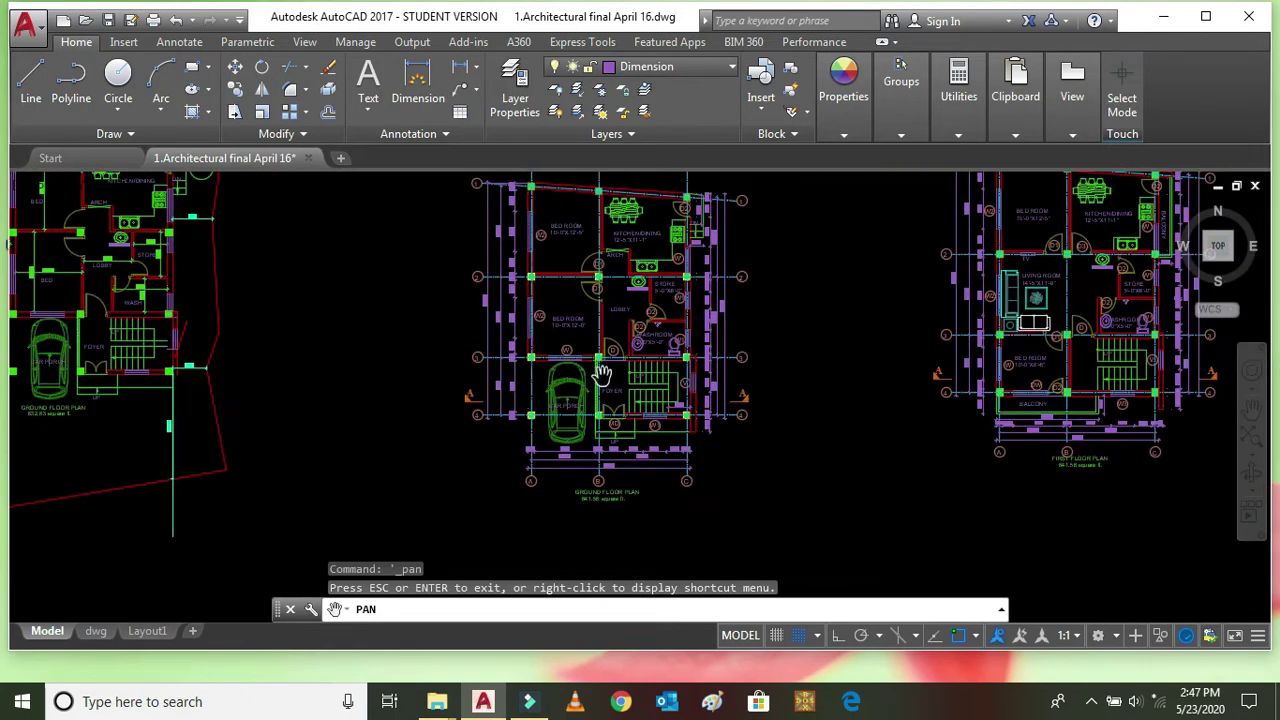
{"action": "scroll", "coordinate": [603, 380], "scroll_direction": "down", "scroll_amount": 2}
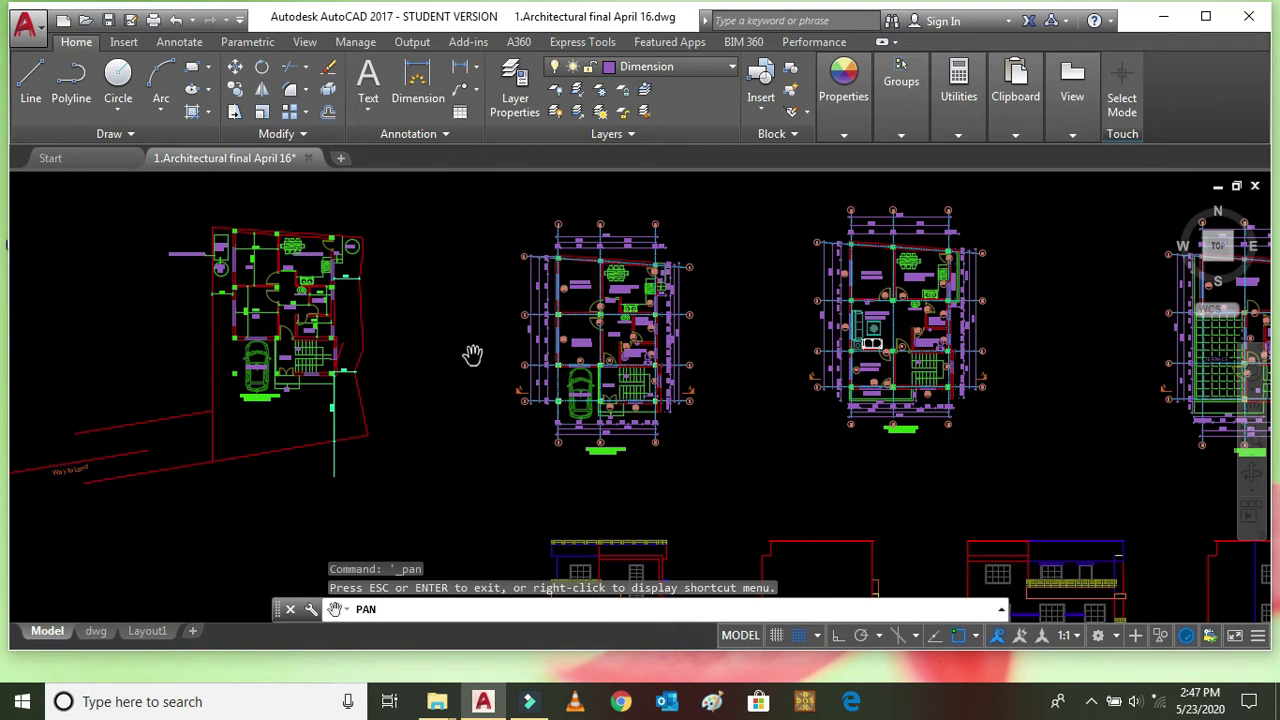
{"action": "scroll", "coordinate": [608, 326], "scroll_direction": "down", "scroll_amount": 3}
{"action": "scroll", "coordinate": [761, 428], "scroll_direction": "up", "scroll_amount": 5}
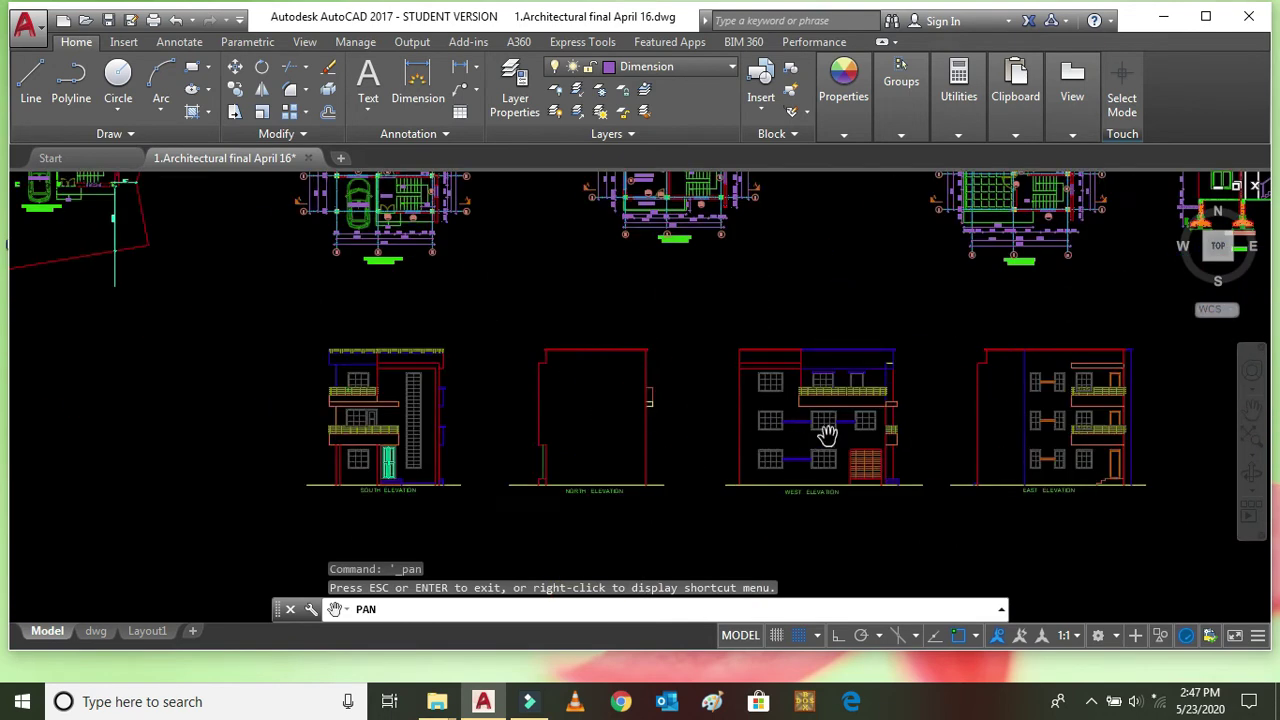
{"action": "scroll", "coordinate": [869, 401], "scroll_direction": "up", "scroll_amount": 2}
{"action": "scroll", "coordinate": [729, 456], "scroll_direction": "down", "scroll_amount": 2}
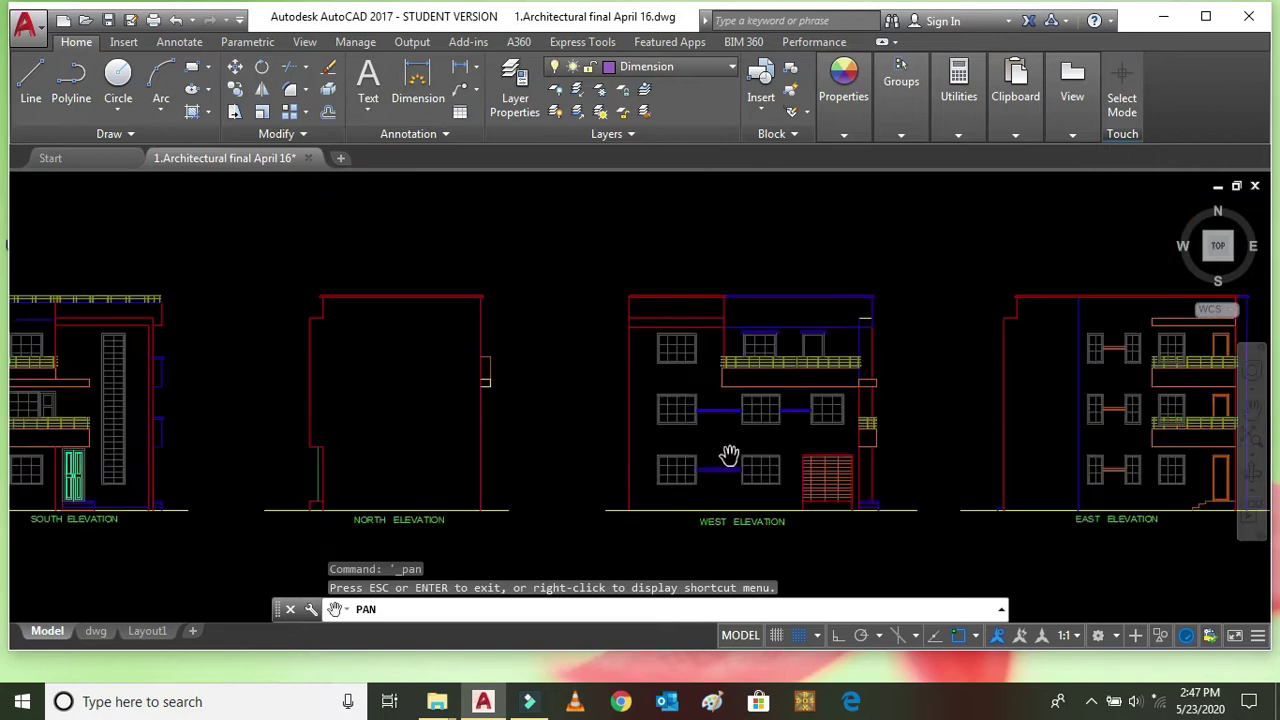
{"action": "scroll", "coordinate": [737, 424], "scroll_direction": "down", "scroll_amount": 3}
{"action": "scroll", "coordinate": [838, 446], "scroll_direction": "up", "scroll_amount": 3}
{"action": "scroll", "coordinate": [785, 487], "scroll_direction": "up", "scroll_amount": 2}
{"action": "scroll", "coordinate": [848, 503], "scroll_direction": "down", "scroll_amount": 3}
{"action": "scroll", "coordinate": [700, 456], "scroll_direction": "down", "scroll_amount": 3}
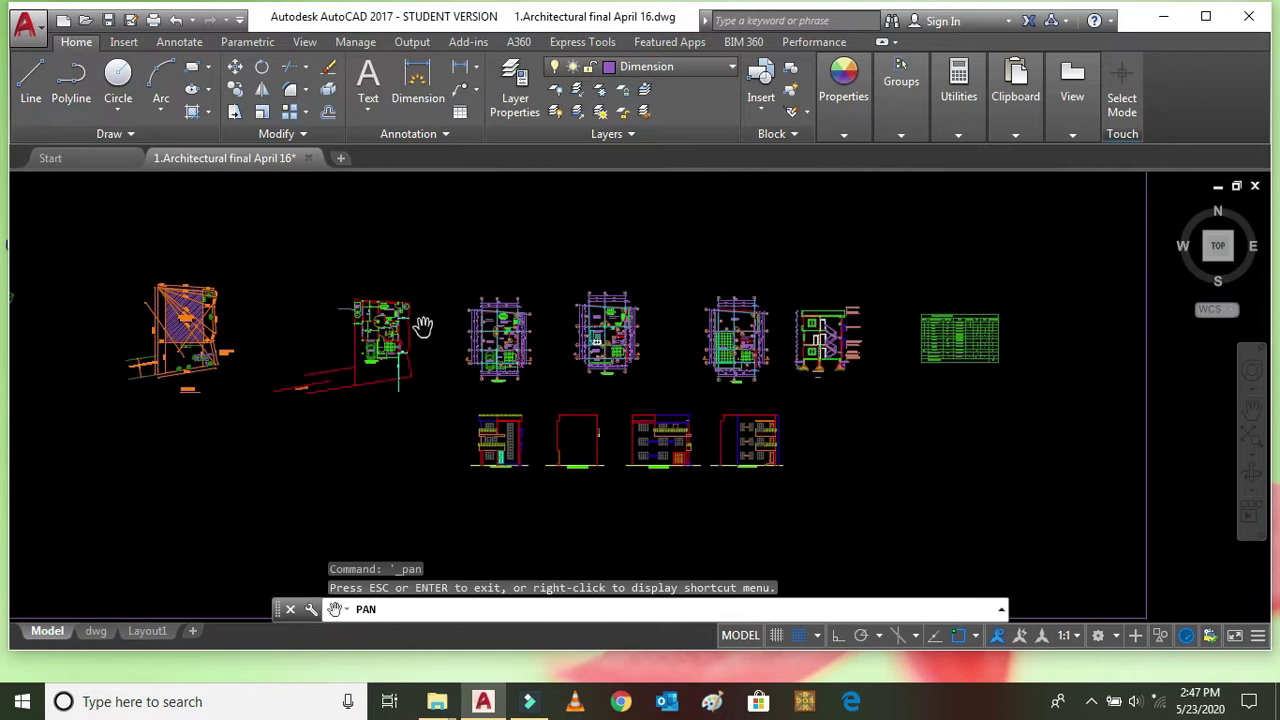
Step: Examine the East Elevation's windows, balconies and side door against the floor plans
{"action": "scroll", "coordinate": [719, 363], "scroll_direction": "up", "scroll_amount": 4}
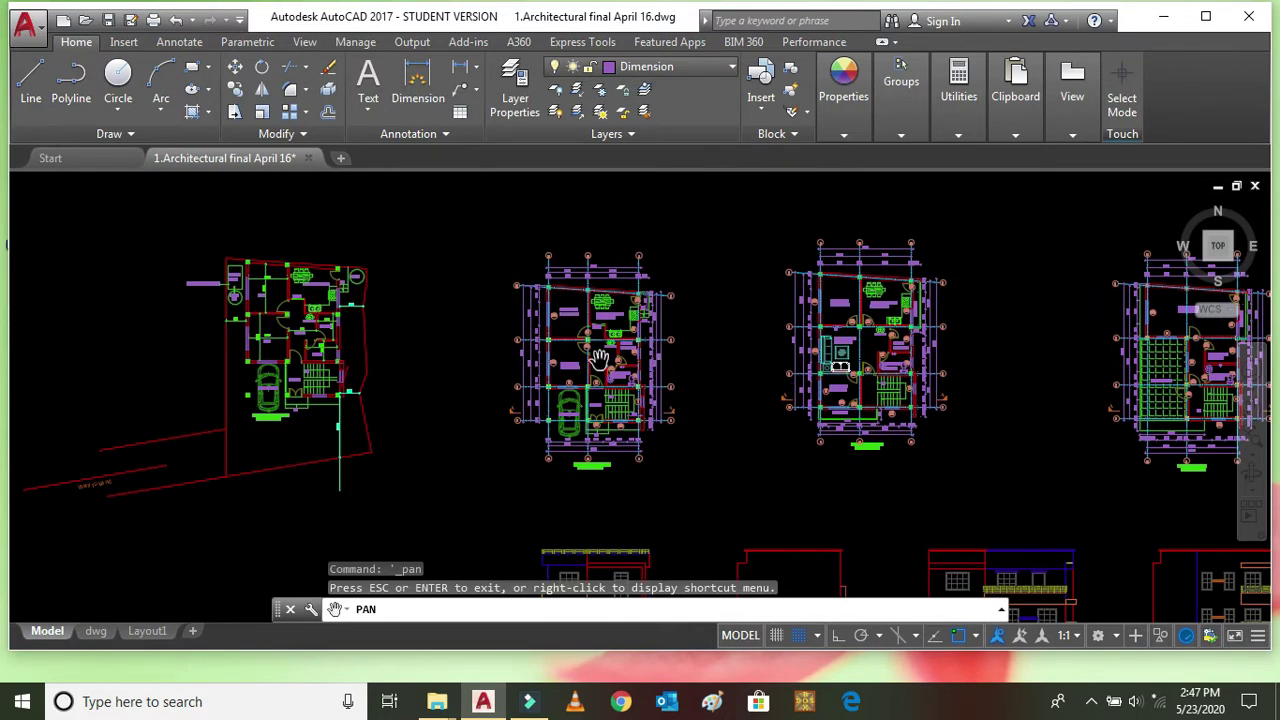
{"action": "scroll", "coordinate": [569, 337], "scroll_direction": "down", "scroll_amount": 5}
{"action": "scroll", "coordinate": [827, 461], "scroll_direction": "up", "scroll_amount": 5}
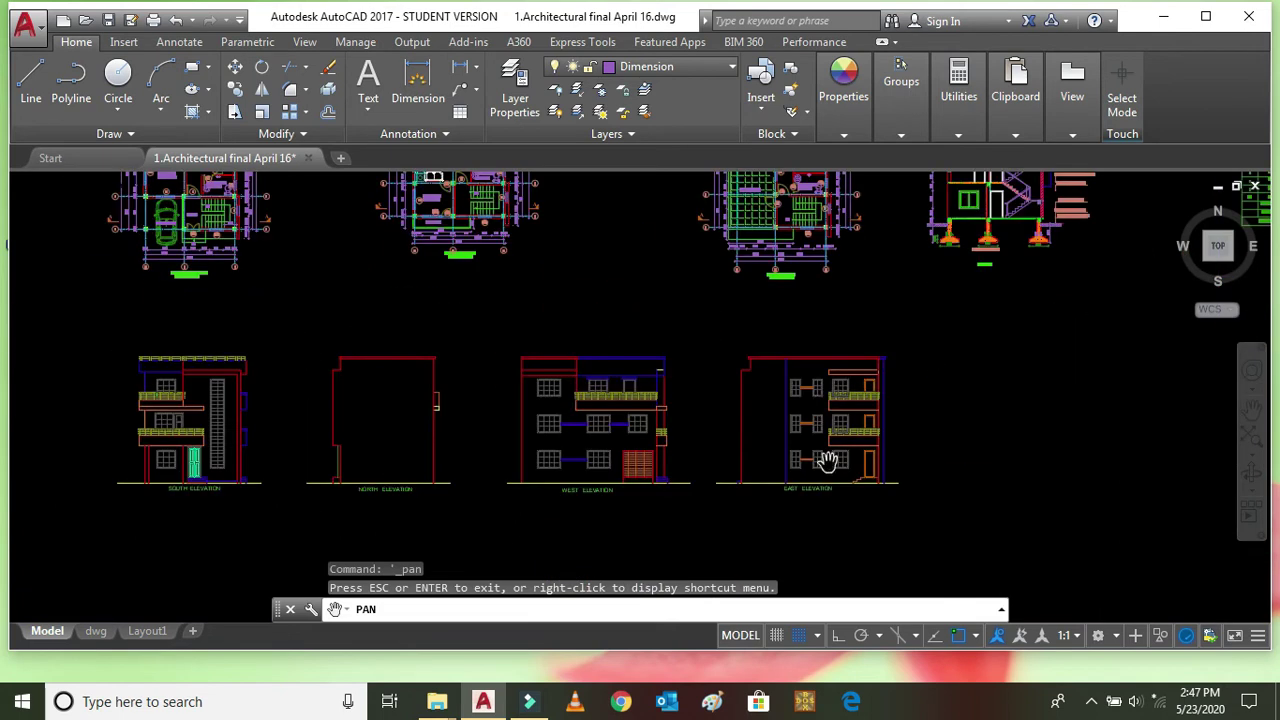
{"action": "scroll", "coordinate": [828, 410], "scroll_direction": "up", "scroll_amount": 2}
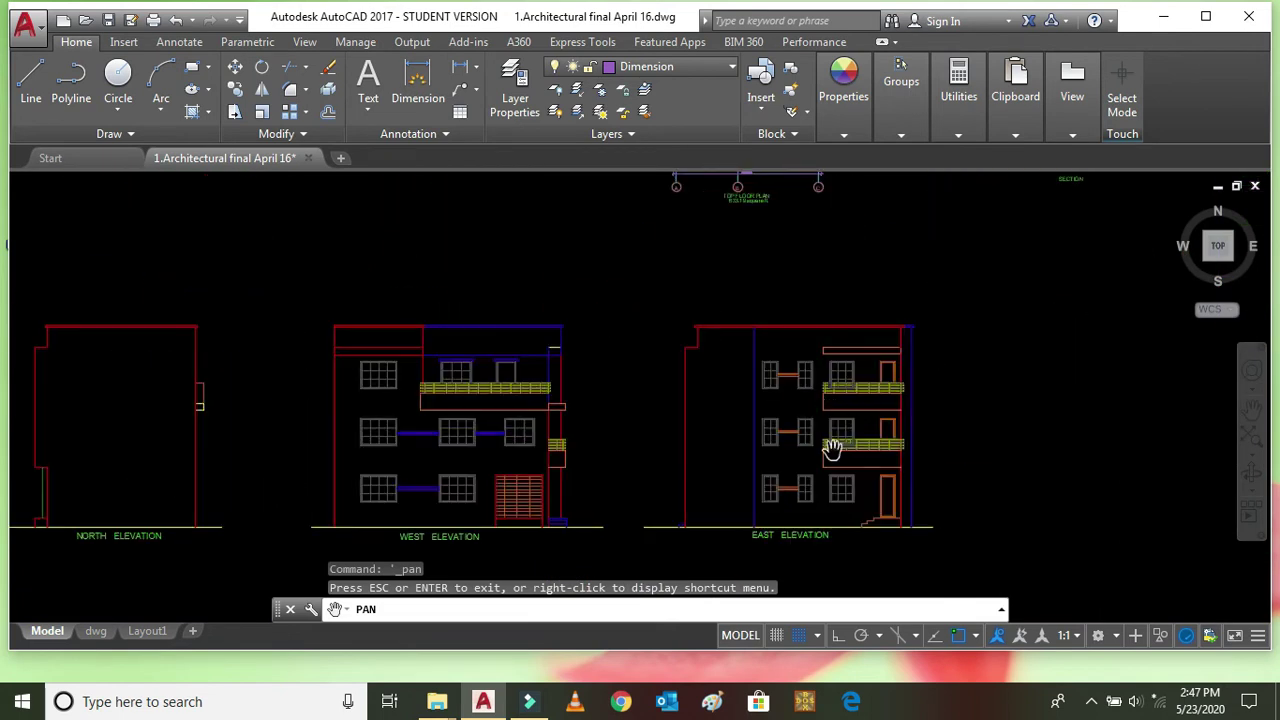
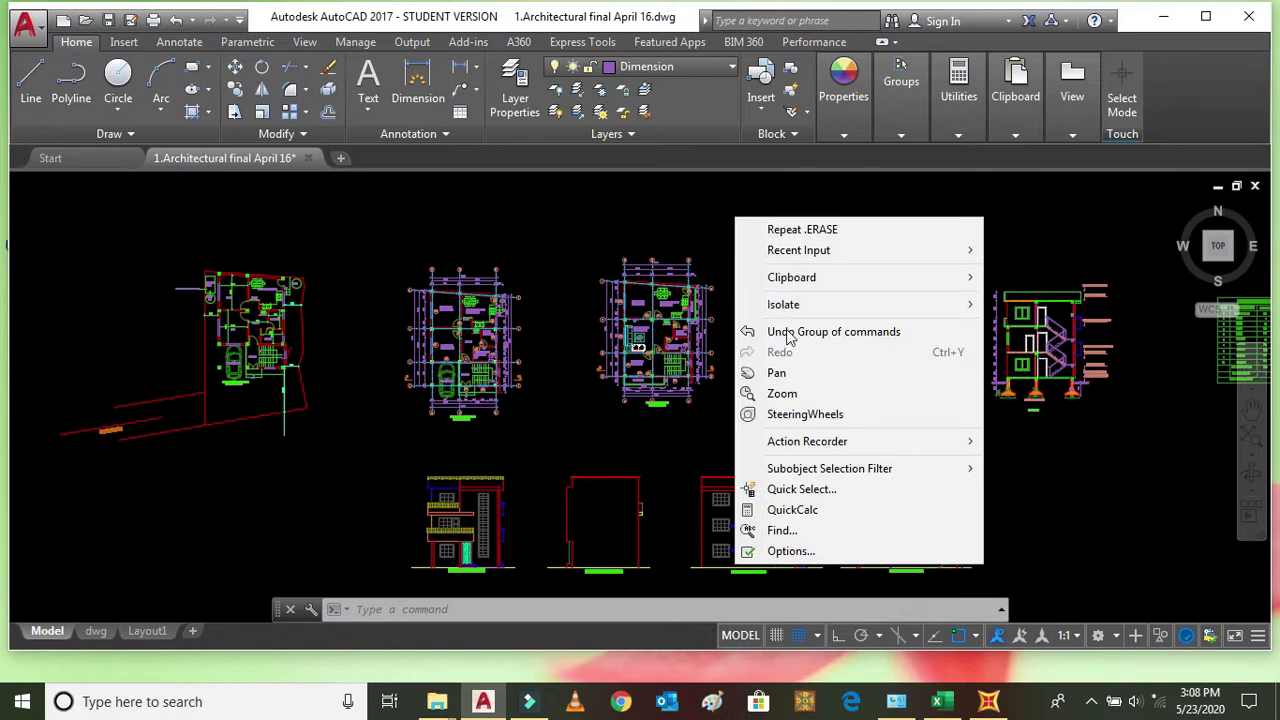
{"action": "left_click", "coordinate": [684, 216]}
{"action": "left_click", "coordinate": [680, 214]}
{"action": "left_click", "coordinate": [391, 449]}
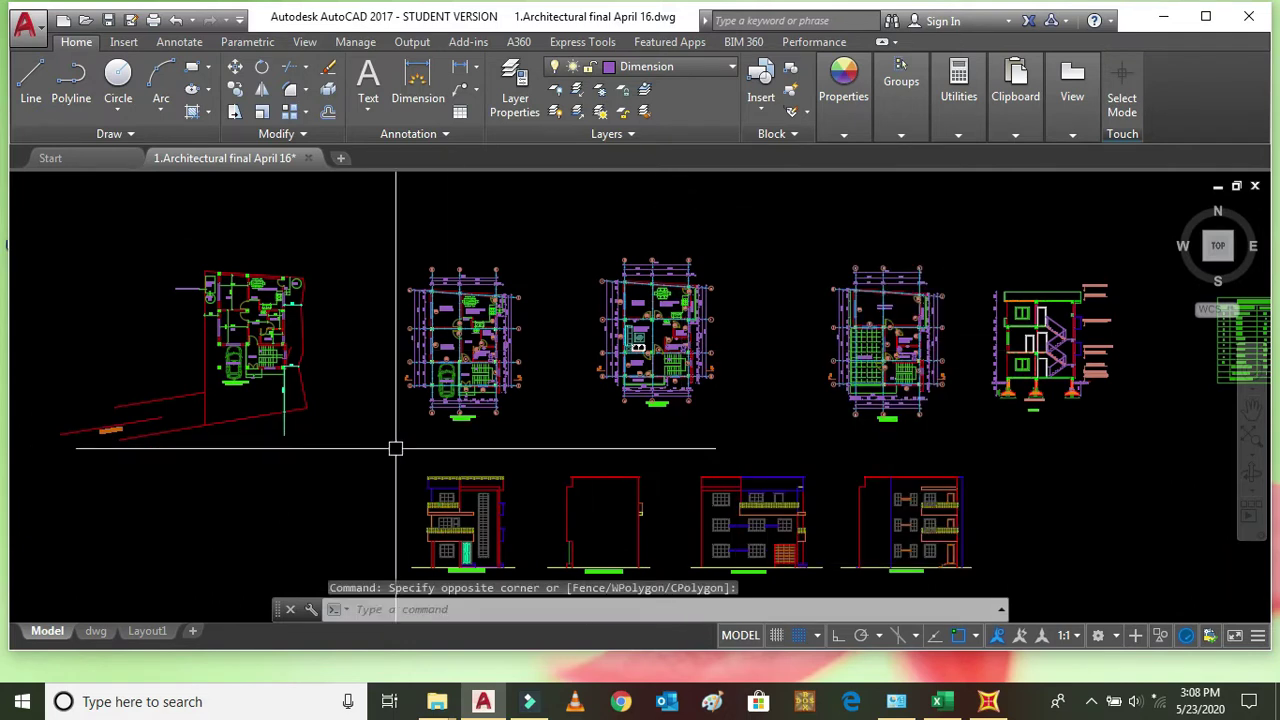
Step: Examine the lettered grid lines and the rear wall of the first floor plan beside the ground floor plan
{"action": "scroll", "coordinate": [400, 445], "scroll_direction": "up", "scroll_amount": 3}
{"action": "scroll", "coordinate": [480, 410], "scroll_direction": "down", "scroll_amount": 4}
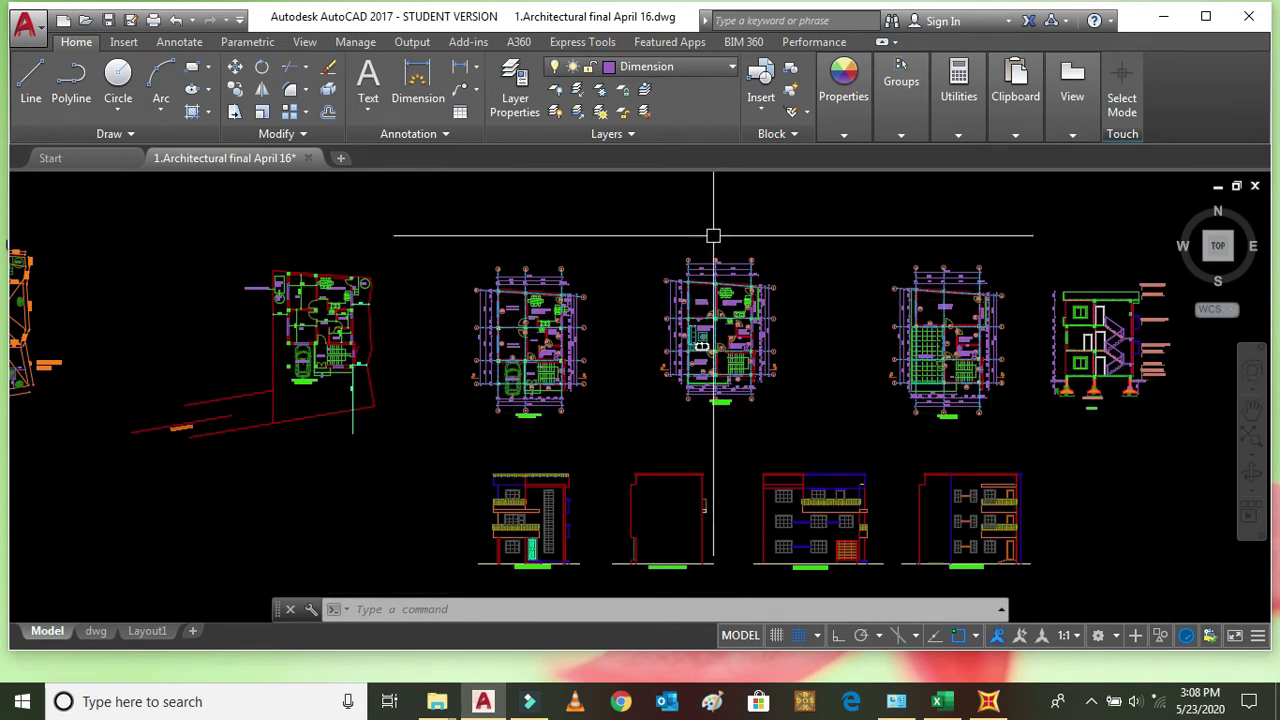
{"action": "scroll", "coordinate": [713, 236], "scroll_direction": "up", "scroll_amount": 8}
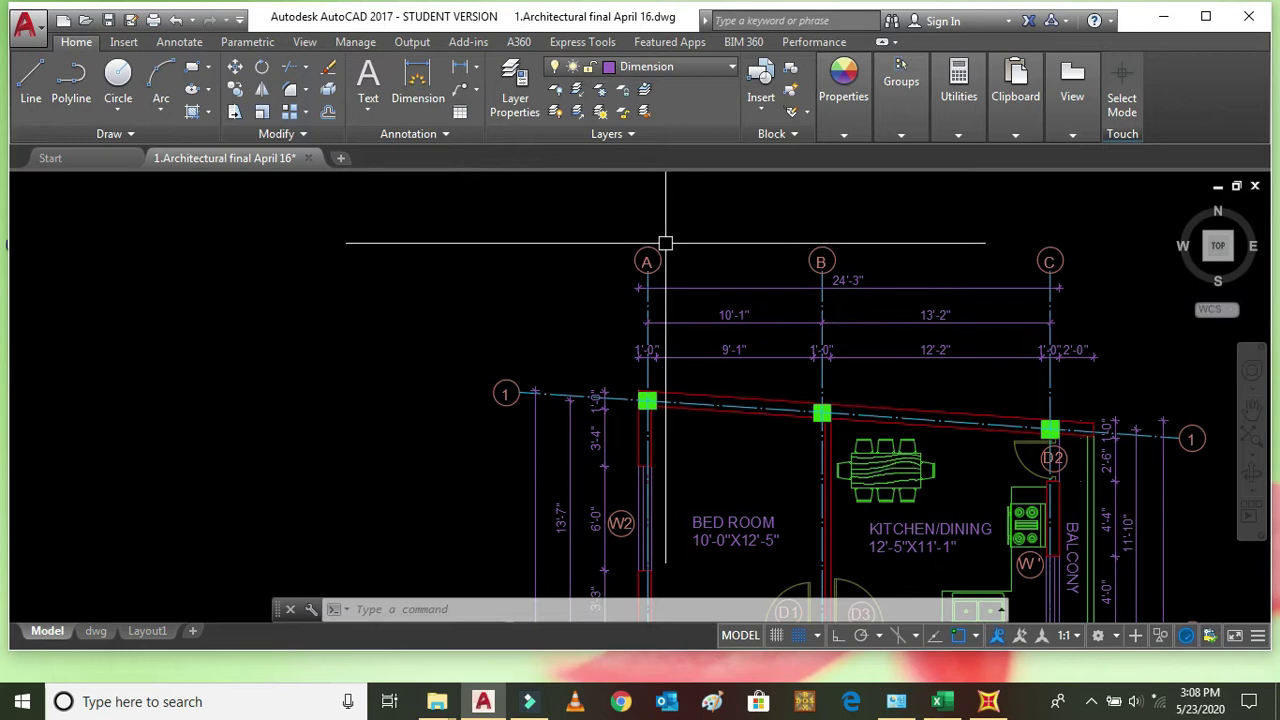
{"action": "scroll", "coordinate": [665, 243], "scroll_direction": "up", "scroll_amount": 2}
{"action": "scroll", "coordinate": [651, 251], "scroll_direction": "down", "scroll_amount": 6}
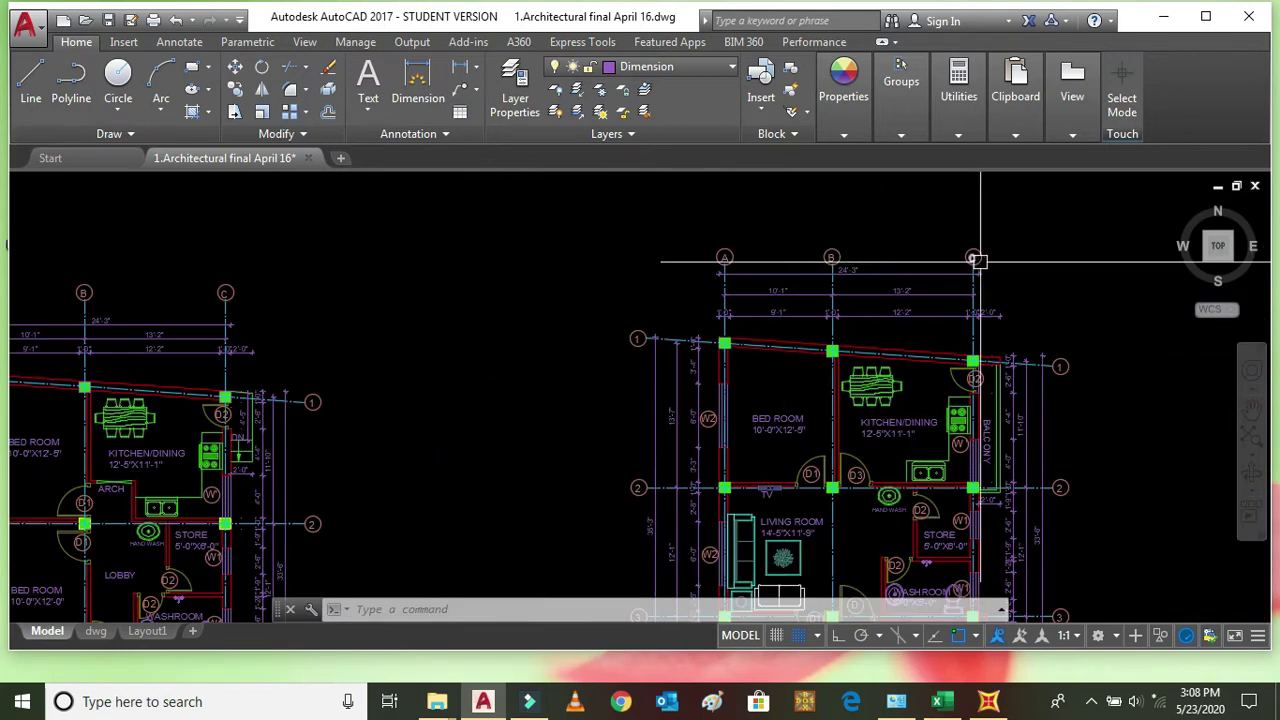
{"action": "scroll", "coordinate": [663, 257], "scroll_direction": "down", "scroll_amount": 3}
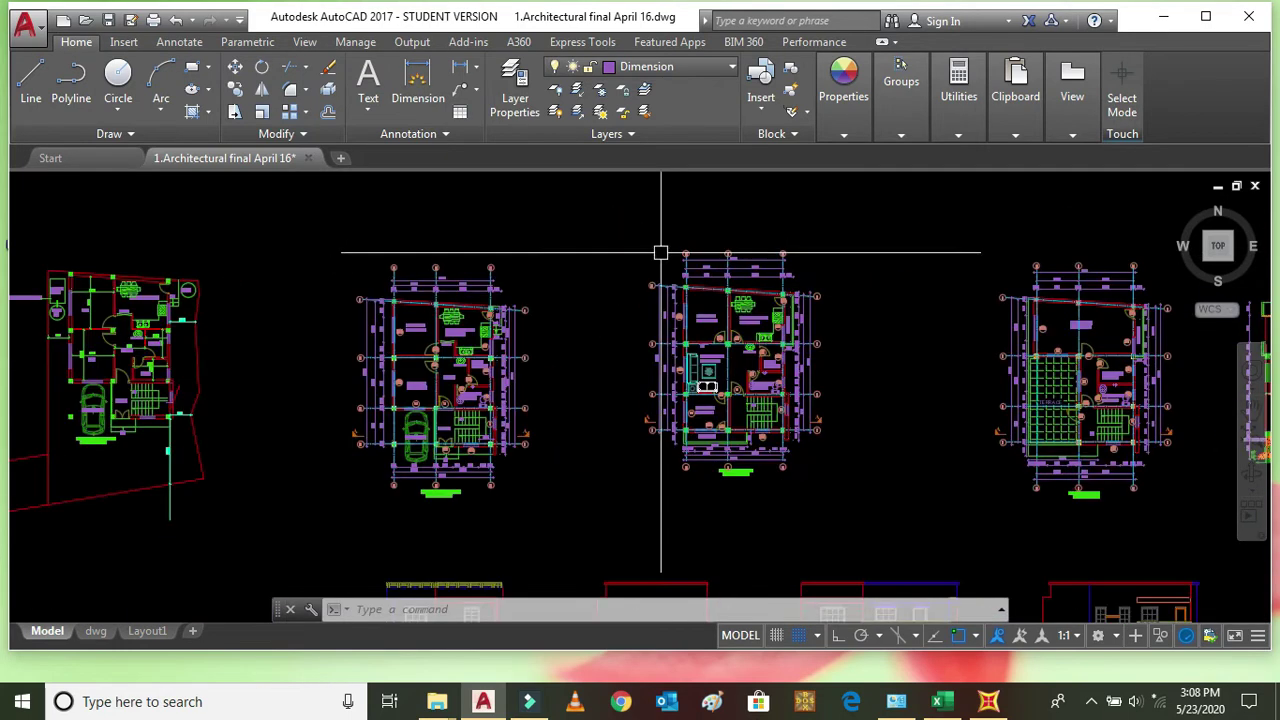
Step: Inspect the numbered grid lines, corner columns and balcony side of the first floor plan
{"action": "scroll", "coordinate": [645, 295], "scroll_direction": "up", "scroll_amount": 5}
{"action": "scroll", "coordinate": [623, 371], "scroll_direction": "down", "scroll_amount": 3}
{"action": "scroll", "coordinate": [623, 417], "scroll_direction": "up", "scroll_amount": 3}
{"action": "scroll", "coordinate": [594, 457], "scroll_direction": "down", "scroll_amount": 4}
{"action": "scroll", "coordinate": [586, 443], "scroll_direction": "up", "scroll_amount": 3}
{"action": "scroll", "coordinate": [590, 404], "scroll_direction": "up", "scroll_amount": 4}
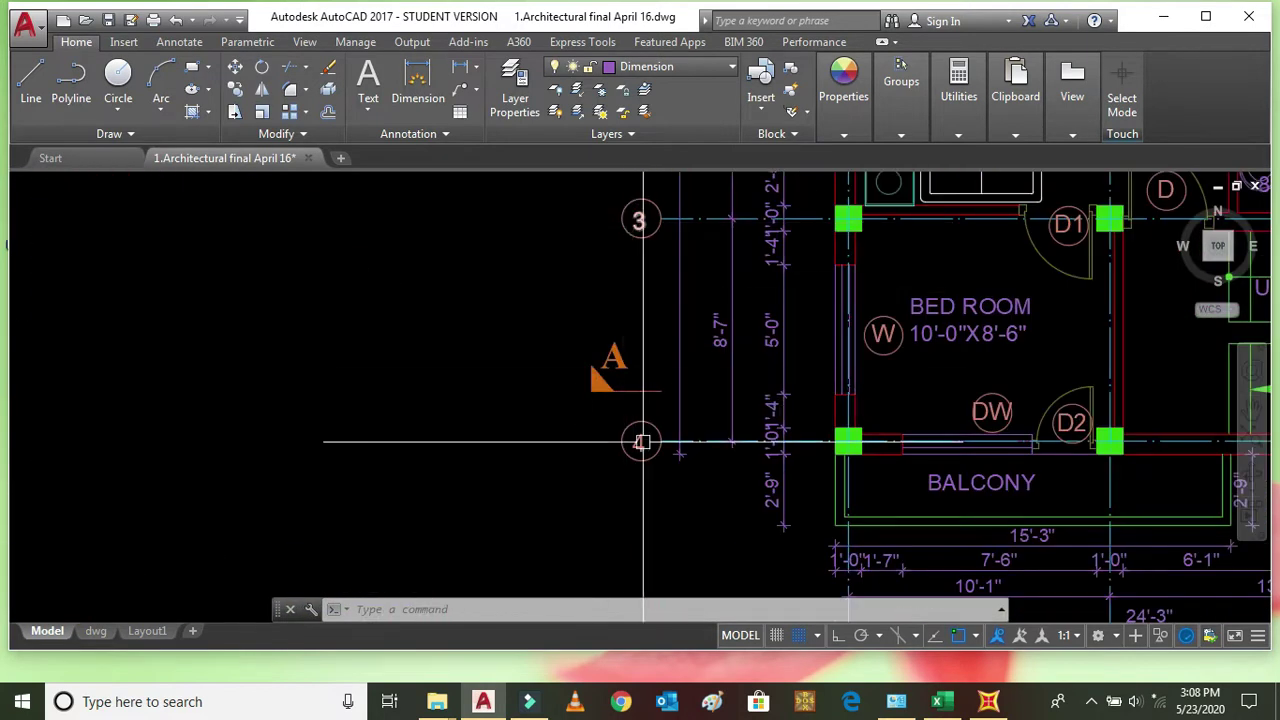
{"action": "scroll", "coordinate": [605, 465], "scroll_direction": "down", "scroll_amount": 4}
{"action": "scroll", "coordinate": [614, 443], "scroll_direction": "down", "scroll_amount": 2}
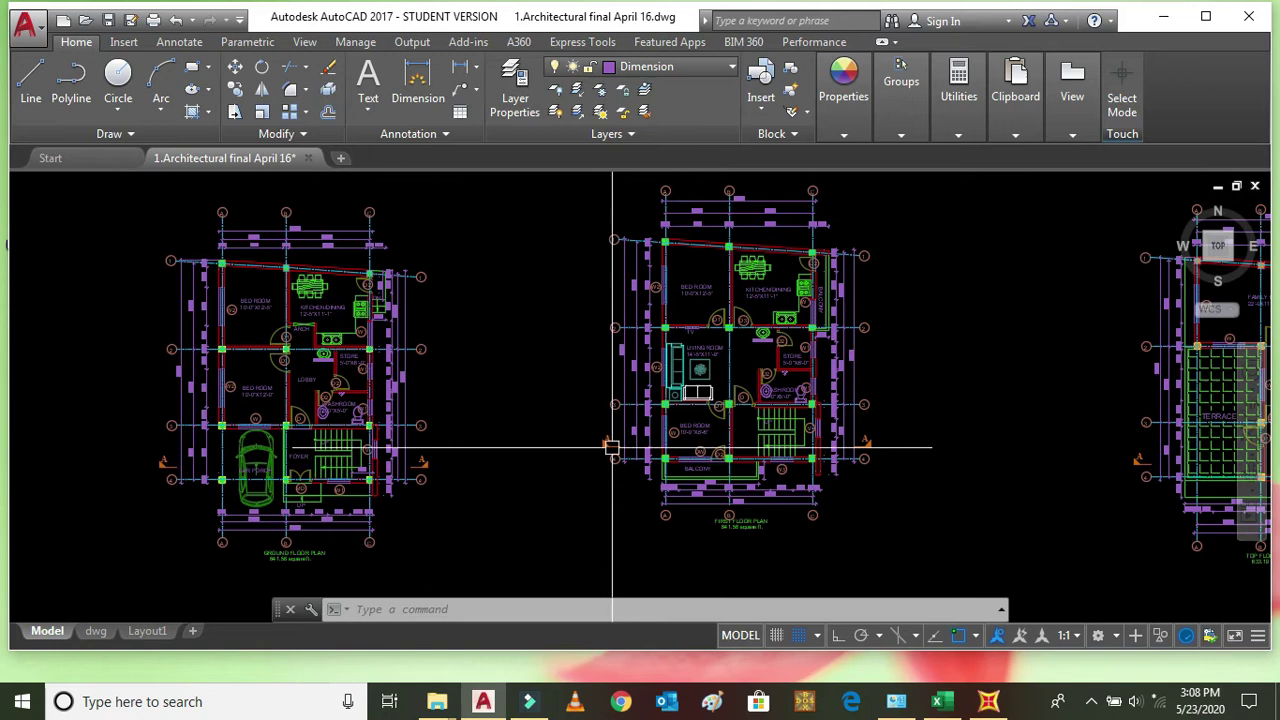
{"action": "scroll", "coordinate": [719, 333], "scroll_direction": "up", "scroll_amount": 3}
{"action": "scroll", "coordinate": [617, 180], "scroll_direction": "up", "scroll_amount": 6}
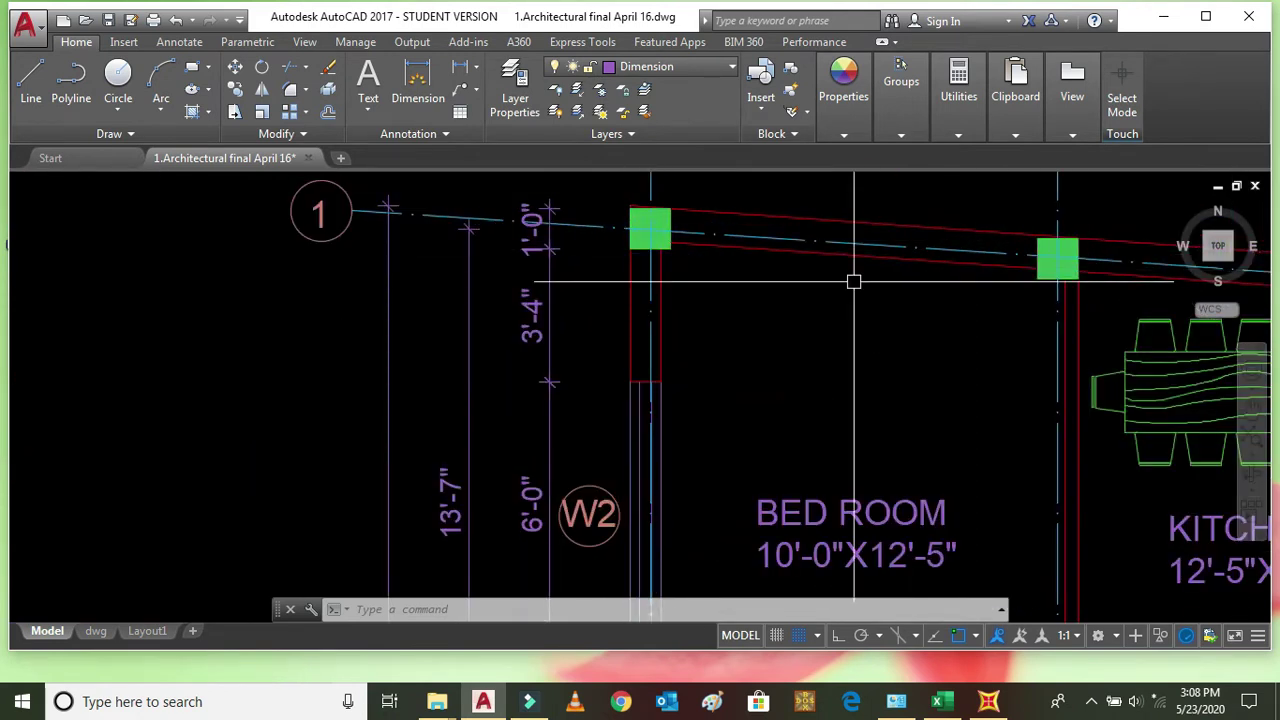
{"action": "scroll", "coordinate": [614, 272], "scroll_direction": "down", "scroll_amount": 6}
{"action": "scroll", "coordinate": [679, 232], "scroll_direction": "up", "scroll_amount": 3}
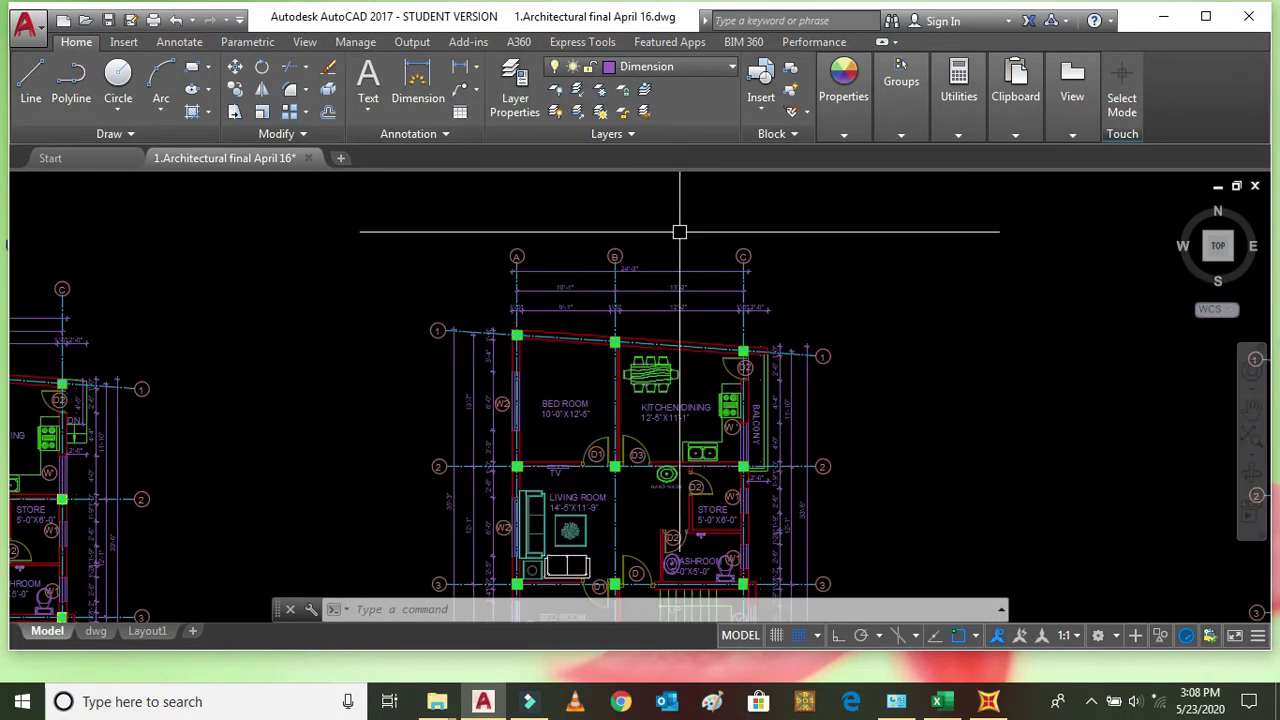
Step: Select grid lines A, B and C with their upper grid bubbles on the first floor plan
{"action": "scroll", "coordinate": [520, 242], "scroll_direction": "up", "scroll_amount": 8}
{"action": "left_click", "coordinate": [563, 349]}
{"action": "left_click", "coordinate": [438, 268]}
{"action": "scroll", "coordinate": [439, 262], "scroll_direction": "down", "scroll_amount": 4}
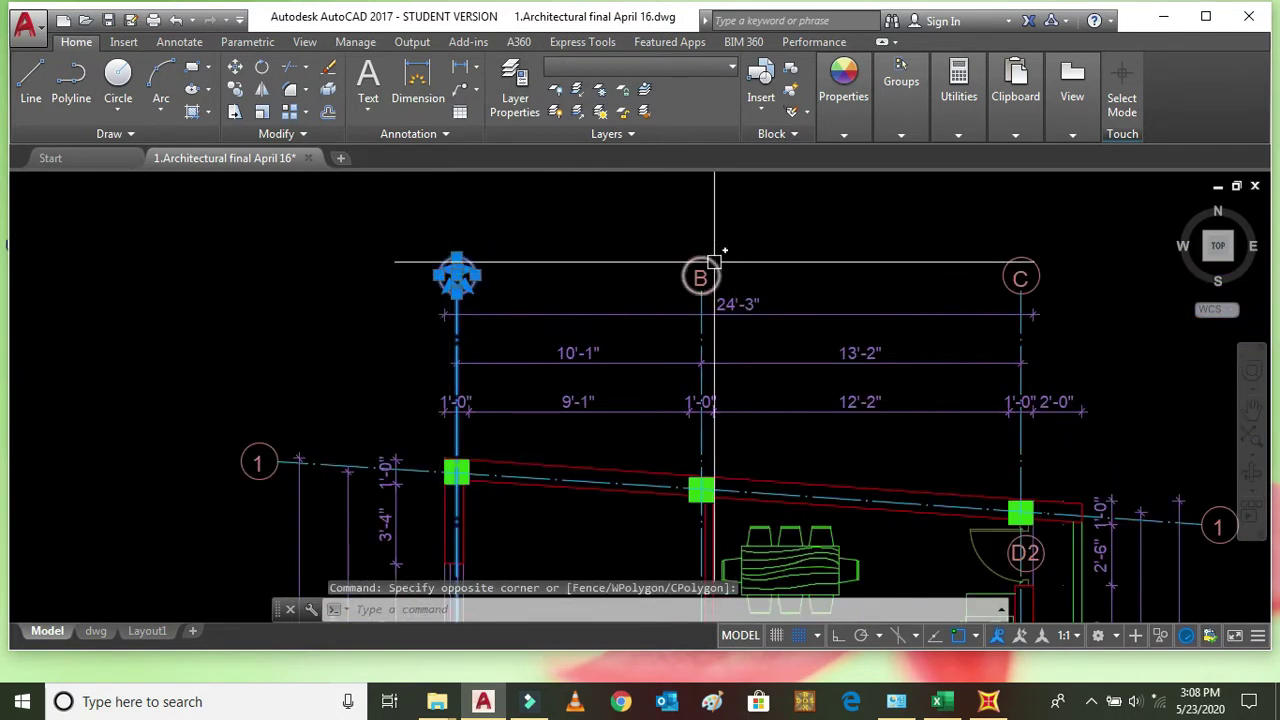
{"action": "scroll", "coordinate": [716, 262], "scroll_direction": "up", "scroll_amount": 4}
{"action": "left_click", "coordinate": [523, 241]}
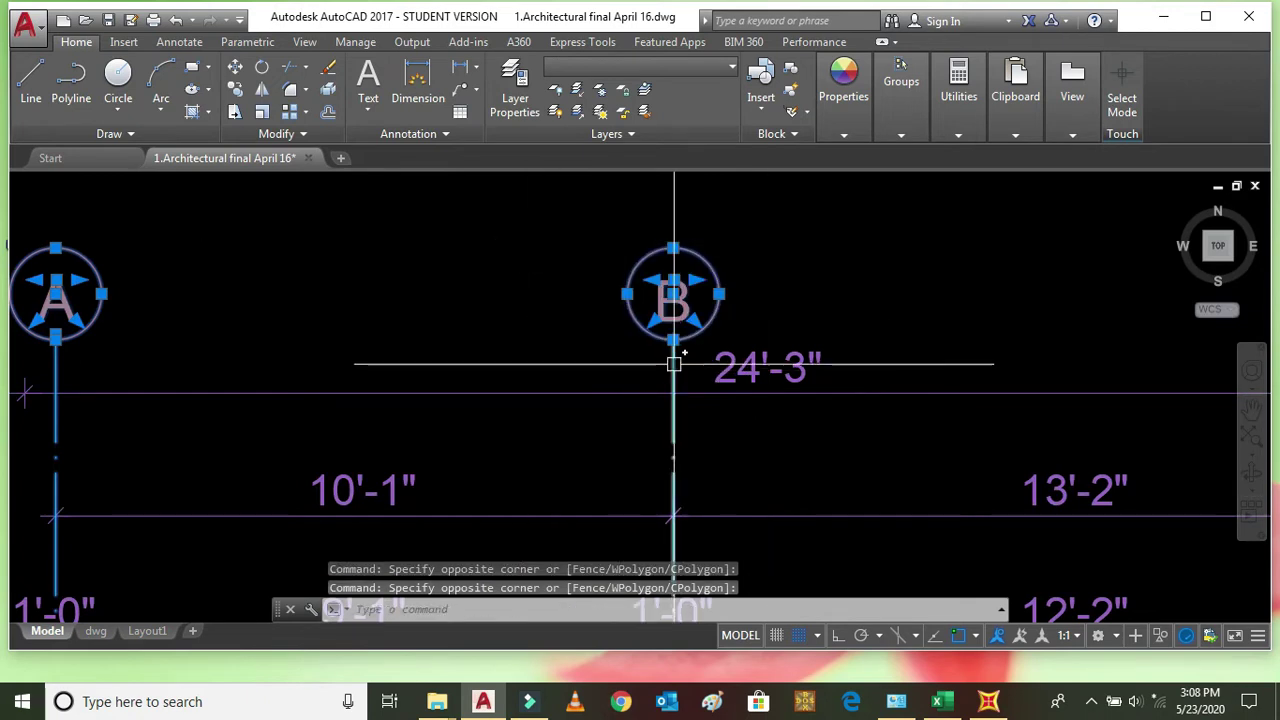
{"action": "scroll", "coordinate": [760, 274], "scroll_direction": "down", "scroll_amount": 5}
{"action": "scroll", "coordinate": [759, 263], "scroll_direction": "up", "scroll_amount": 5}
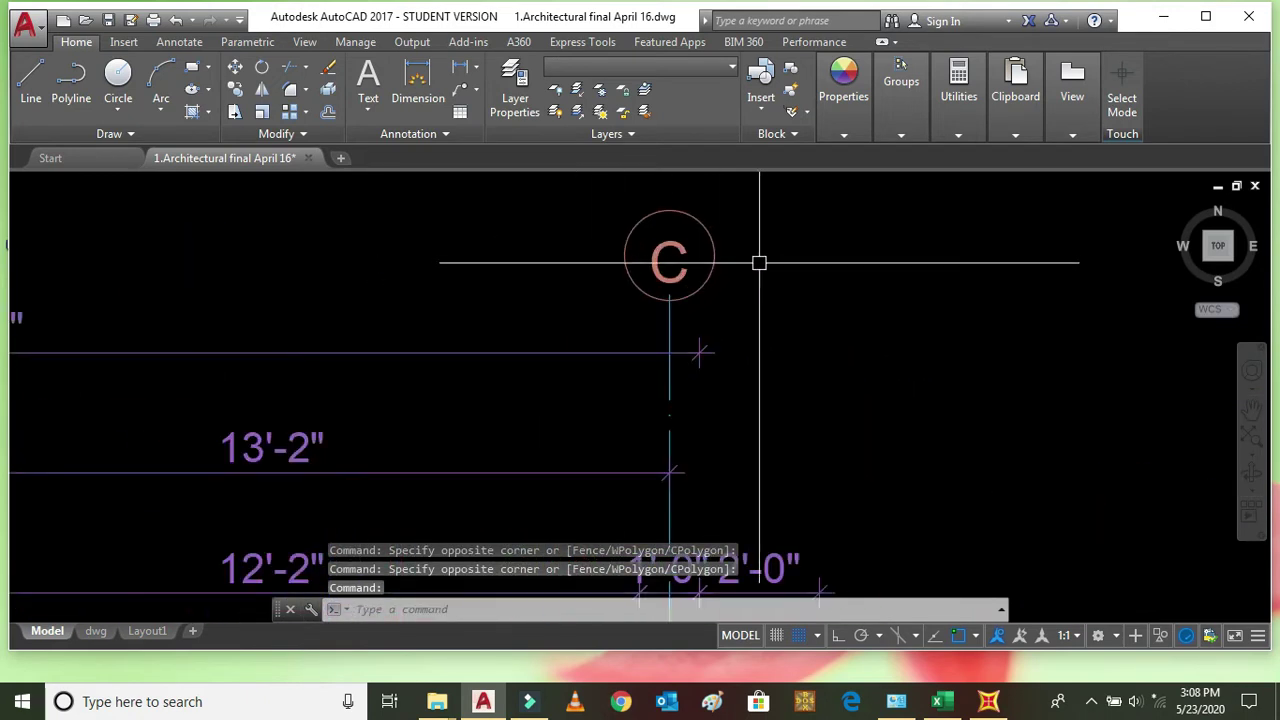
{"action": "left_click", "coordinate": [632, 214]}
{"action": "scroll", "coordinate": [667, 323], "scroll_direction": "down", "scroll_amount": 6}
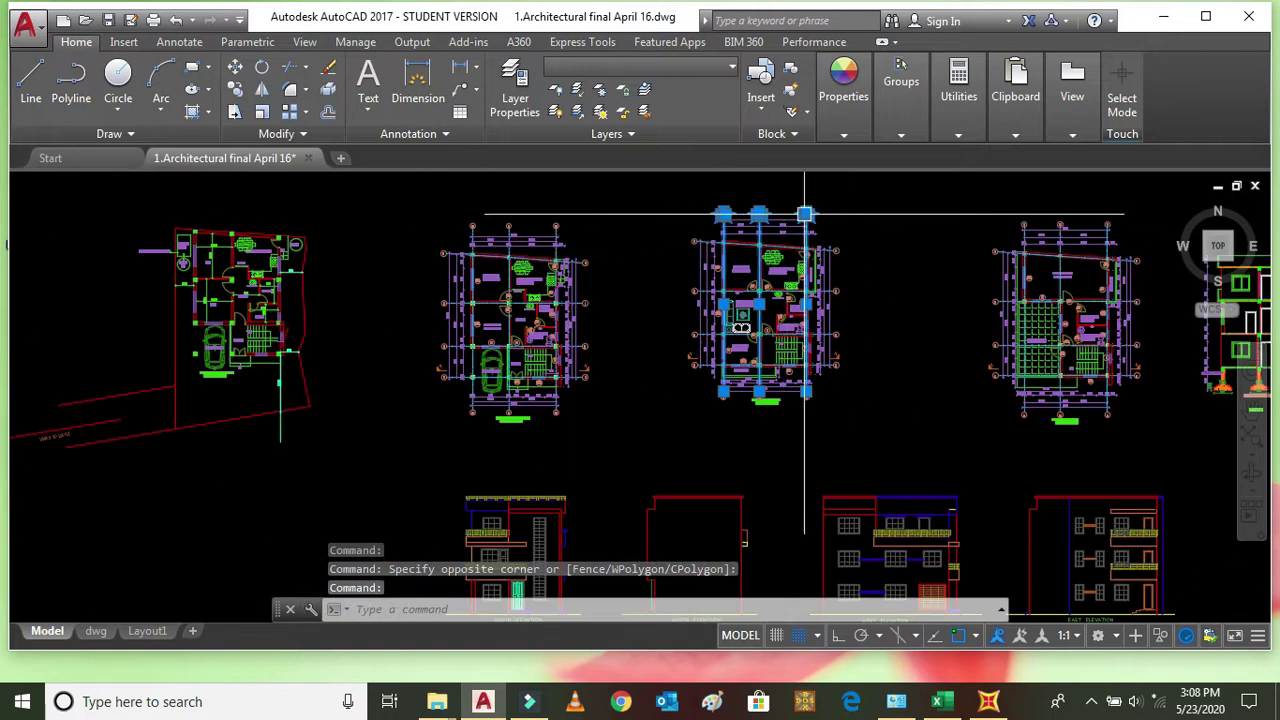
Step: Add the lower A, B and C grid bubbles of the first floor plan to the selection
{"action": "scroll", "coordinate": [709, 379], "scroll_direction": "up", "scroll_amount": 8}
{"action": "left_click", "coordinate": [803, 497]}
{"action": "left_click", "coordinate": [671, 423]}
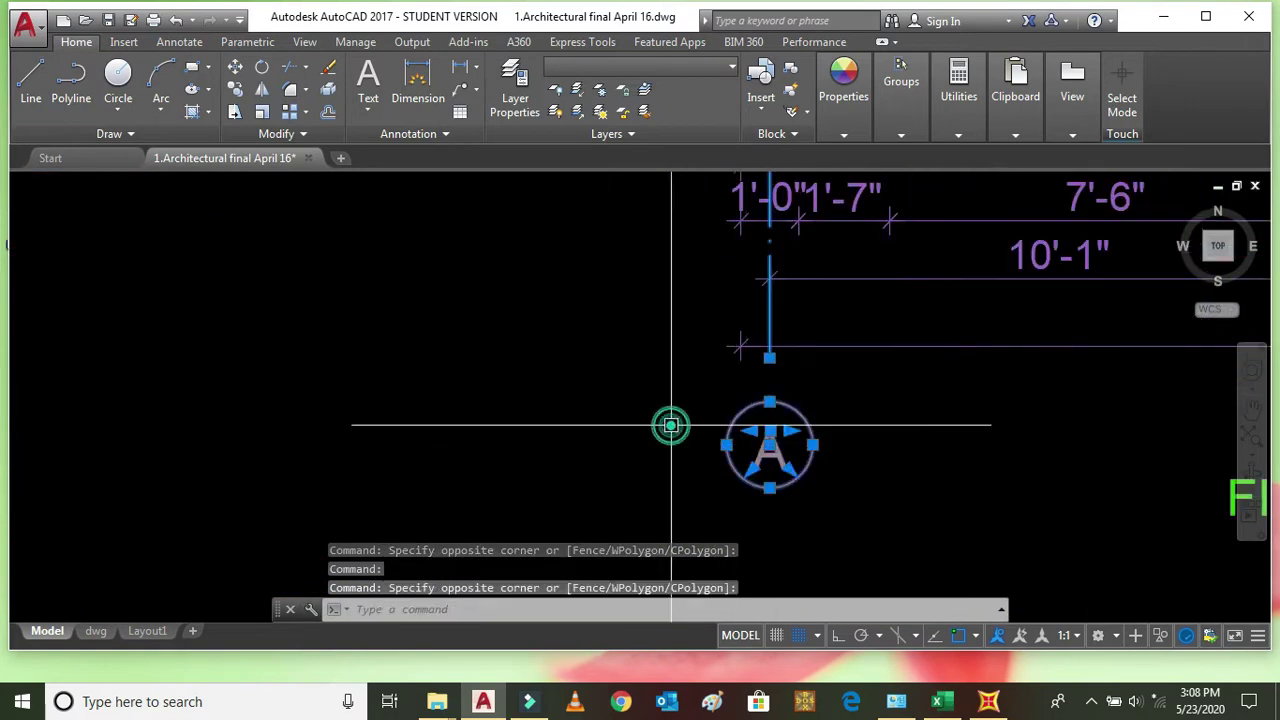
{"action": "scroll", "coordinate": [719, 441], "scroll_direction": "down", "scroll_amount": 3}
{"action": "scroll", "coordinate": [719, 441], "scroll_direction": "up", "scroll_amount": 5}
{"action": "left_click", "coordinate": [749, 437]}
{"action": "left_click", "coordinate": [623, 391]}
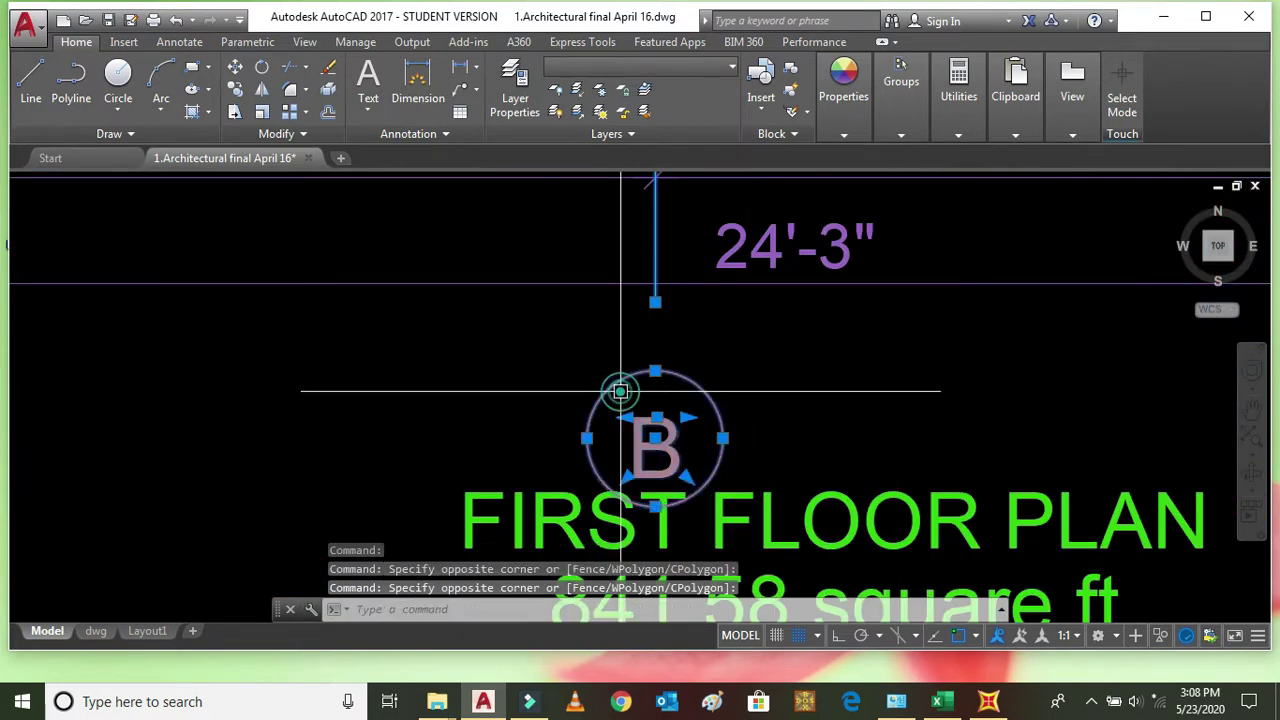
{"action": "scroll", "coordinate": [623, 391], "scroll_direction": "down", "scroll_amount": 5}
{"action": "scroll", "coordinate": [870, 382], "scroll_direction": "up", "scroll_amount": 5}
{"action": "left_click", "coordinate": [894, 383]}
{"action": "left_click", "coordinate": [800, 480]}
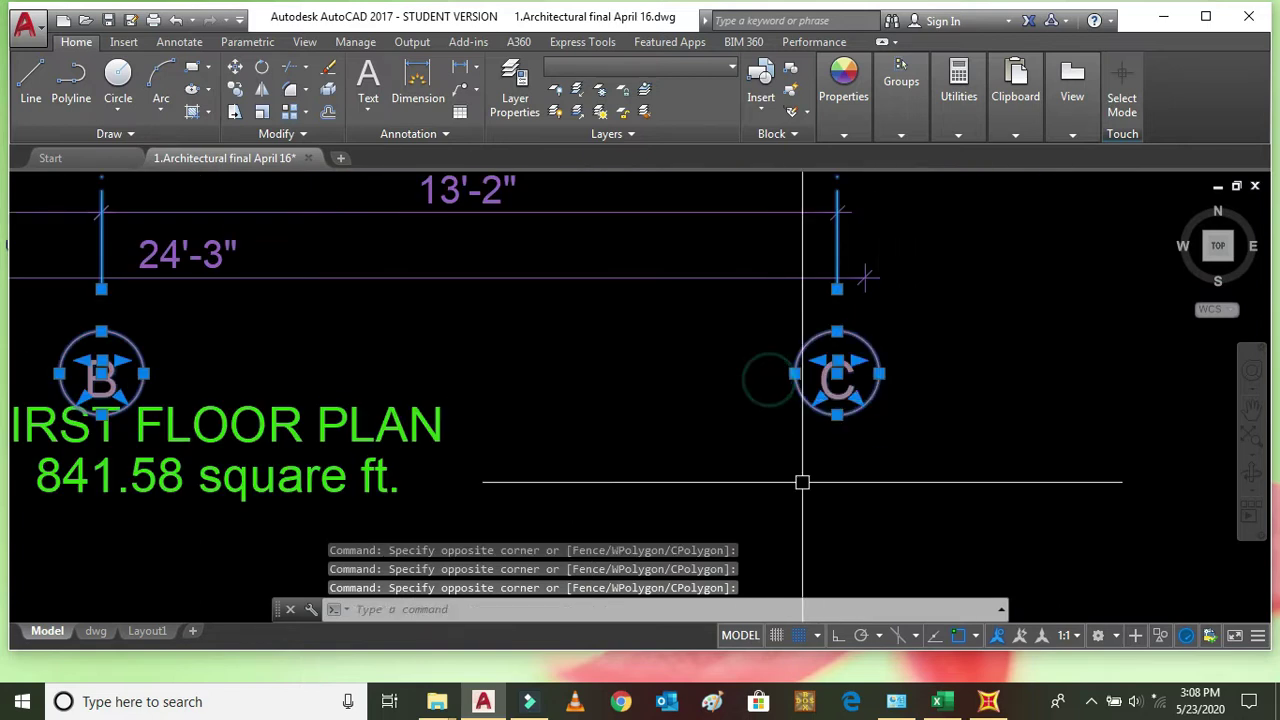
Step: Add grid lines 4, 3, 2 and 1 with their west-side bubbles on the first floor plan to the selection
{"action": "scroll", "coordinate": [820, 480], "scroll_direction": "down", "scroll_amount": 8}
{"action": "scroll", "coordinate": [601, 393], "scroll_direction": "up", "scroll_amount": 6}
{"action": "left_click", "coordinate": [572, 418]}
{"action": "scroll", "coordinate": [655, 372], "scroll_direction": "up", "scroll_amount": 1}
{"action": "scroll", "coordinate": [650, 447], "scroll_direction": "down", "scroll_amount": 6}
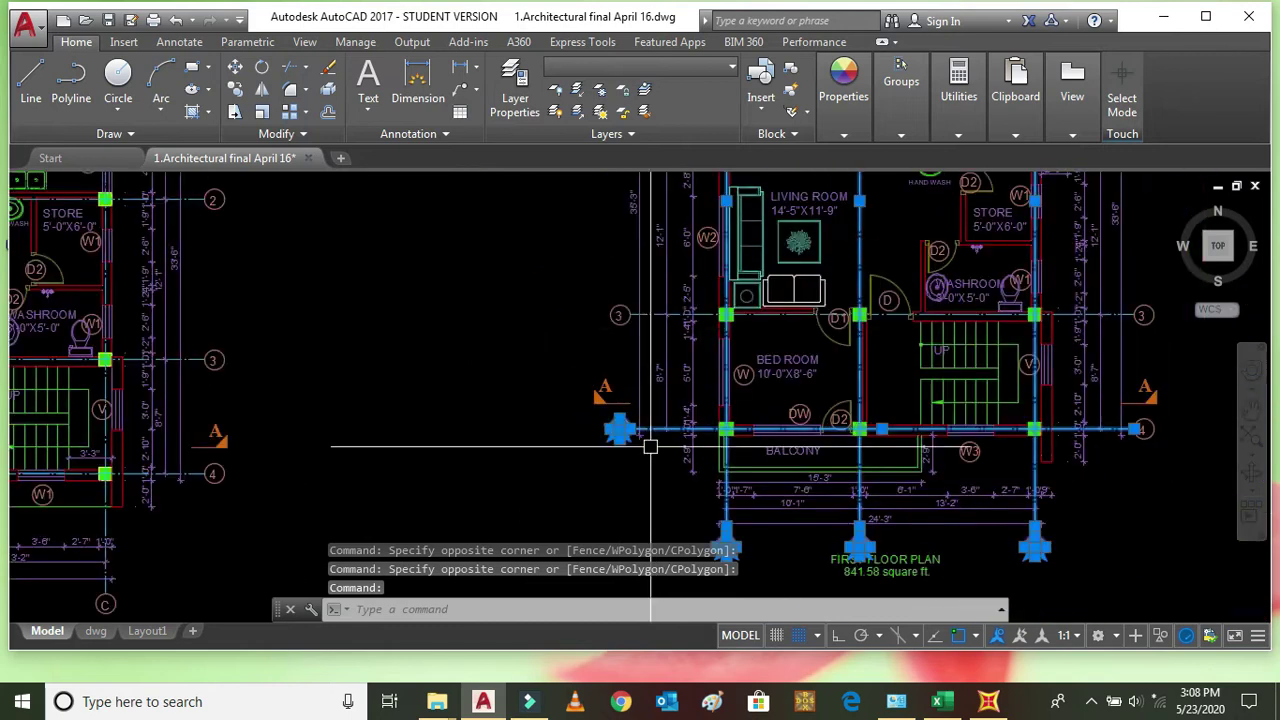
{"action": "scroll", "coordinate": [611, 288], "scroll_direction": "up", "scroll_amount": 6}
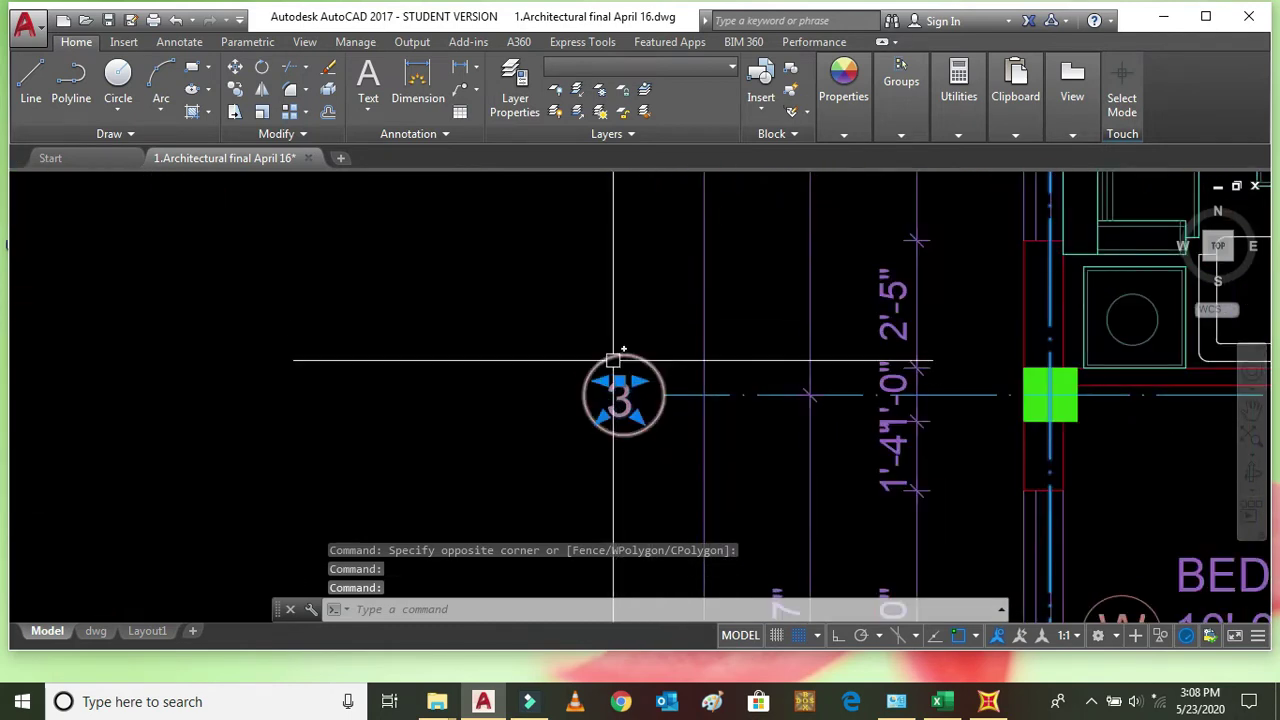
{"action": "scroll", "coordinate": [661, 456], "scroll_direction": "down", "scroll_amount": 4}
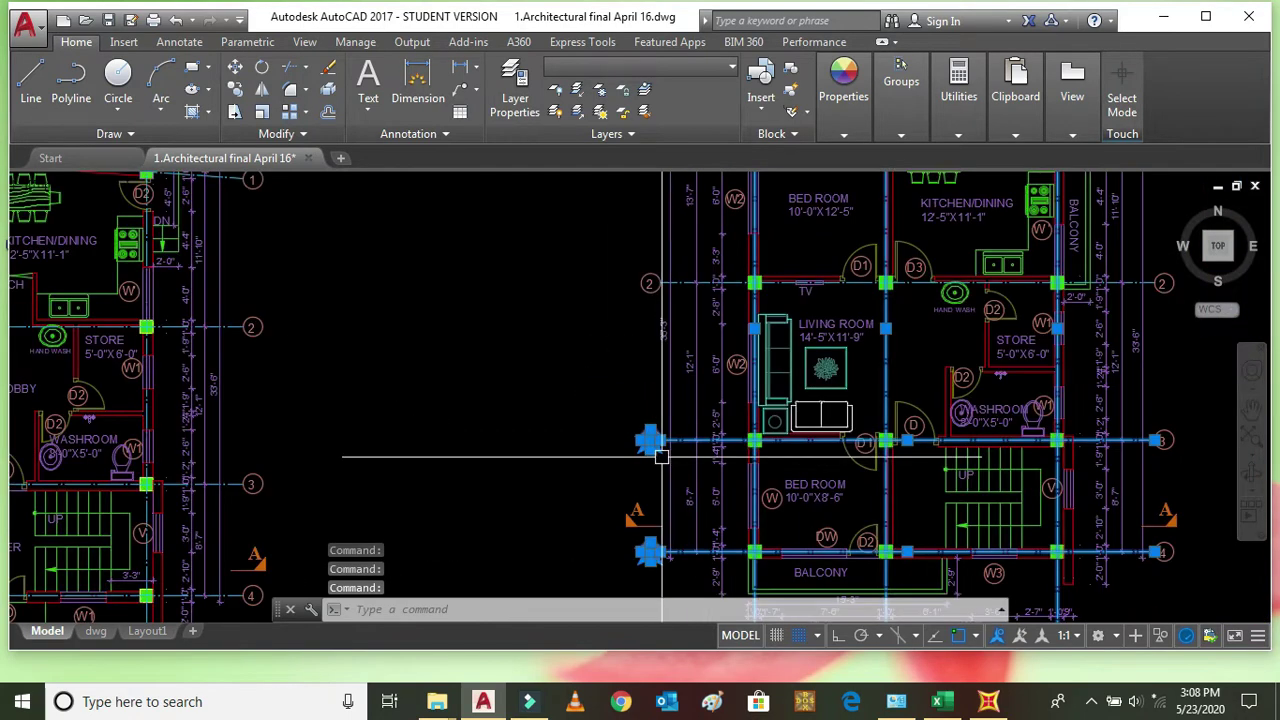
{"action": "scroll", "coordinate": [651, 262], "scroll_direction": "up", "scroll_amount": 5}
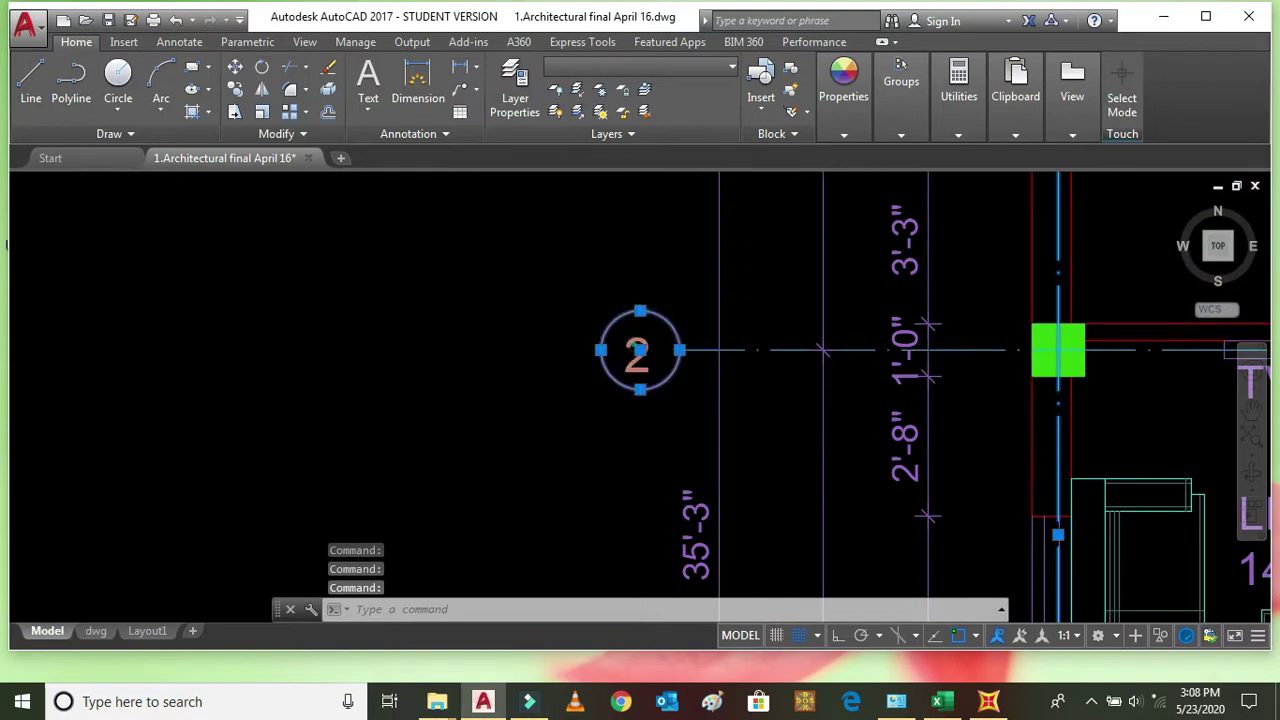
{"action": "scroll", "coordinate": [753, 360], "scroll_direction": "down", "scroll_amount": 4}
{"action": "scroll", "coordinate": [683, 338], "scroll_direction": "up", "scroll_amount": 5}
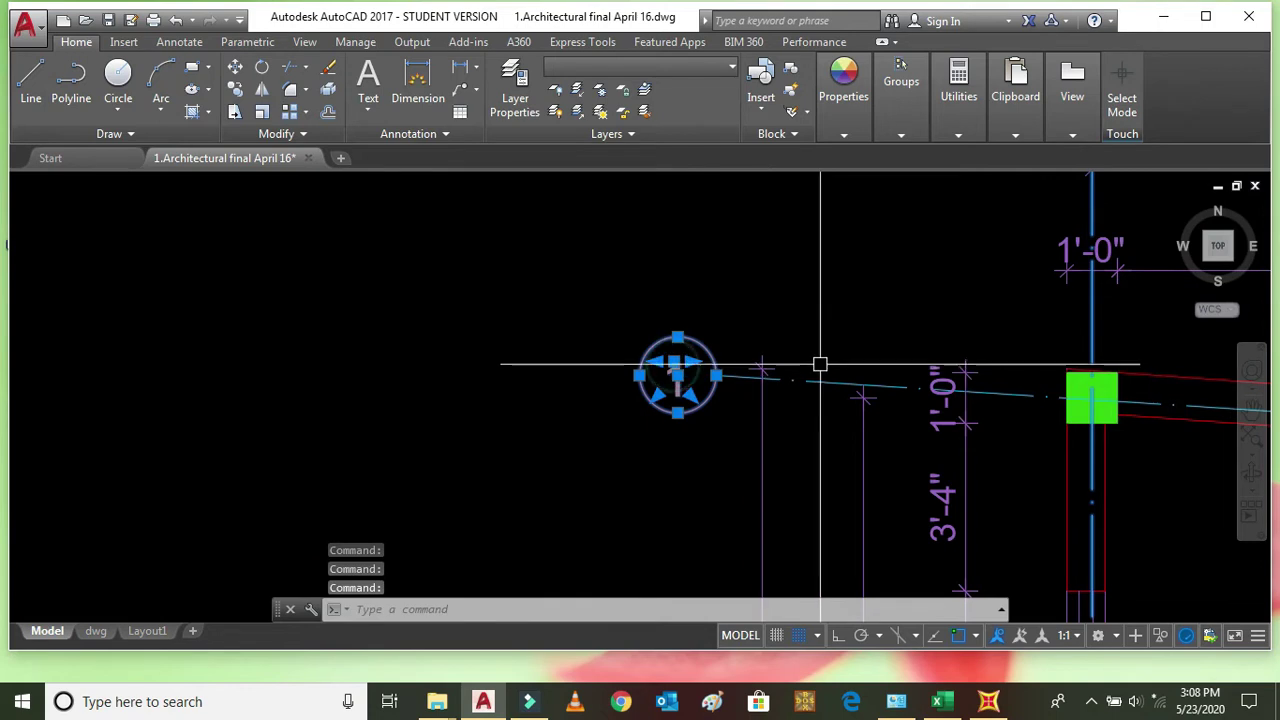
{"action": "scroll", "coordinate": [818, 381], "scroll_direction": "down", "scroll_amount": 4}
{"action": "scroll", "coordinate": [711, 346], "scroll_direction": "up", "scroll_amount": 6}
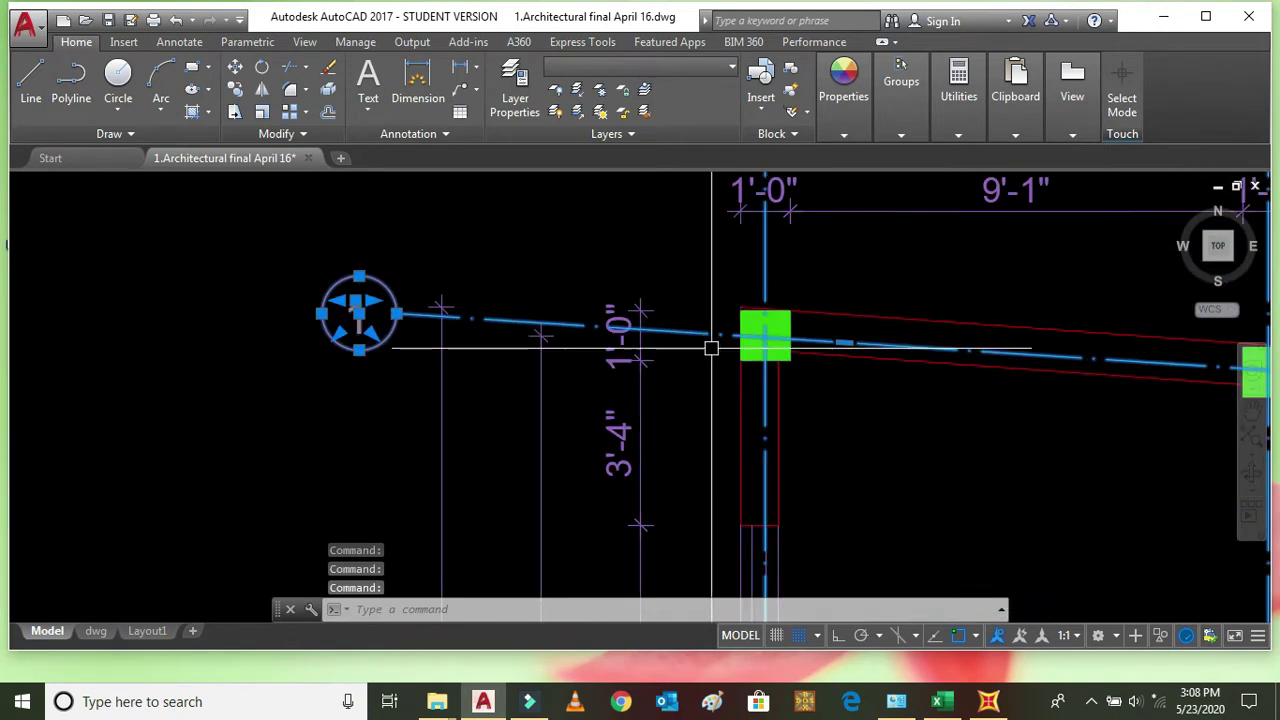
Step: Add the columns to the selection and copy the whole column grid to the empty area west of the drawings
{"action": "left_click", "coordinate": [702, 343]}
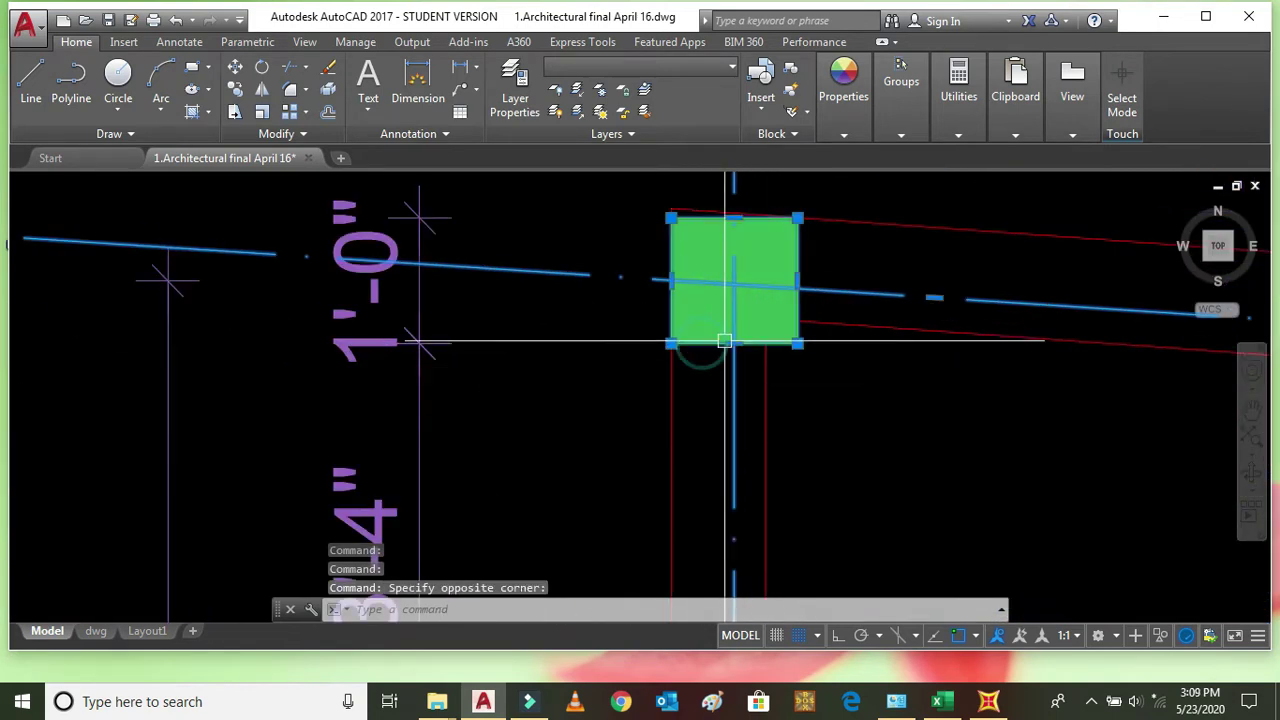
{"action": "scroll", "coordinate": [740, 320], "scroll_direction": "down", "scroll_amount": 6}
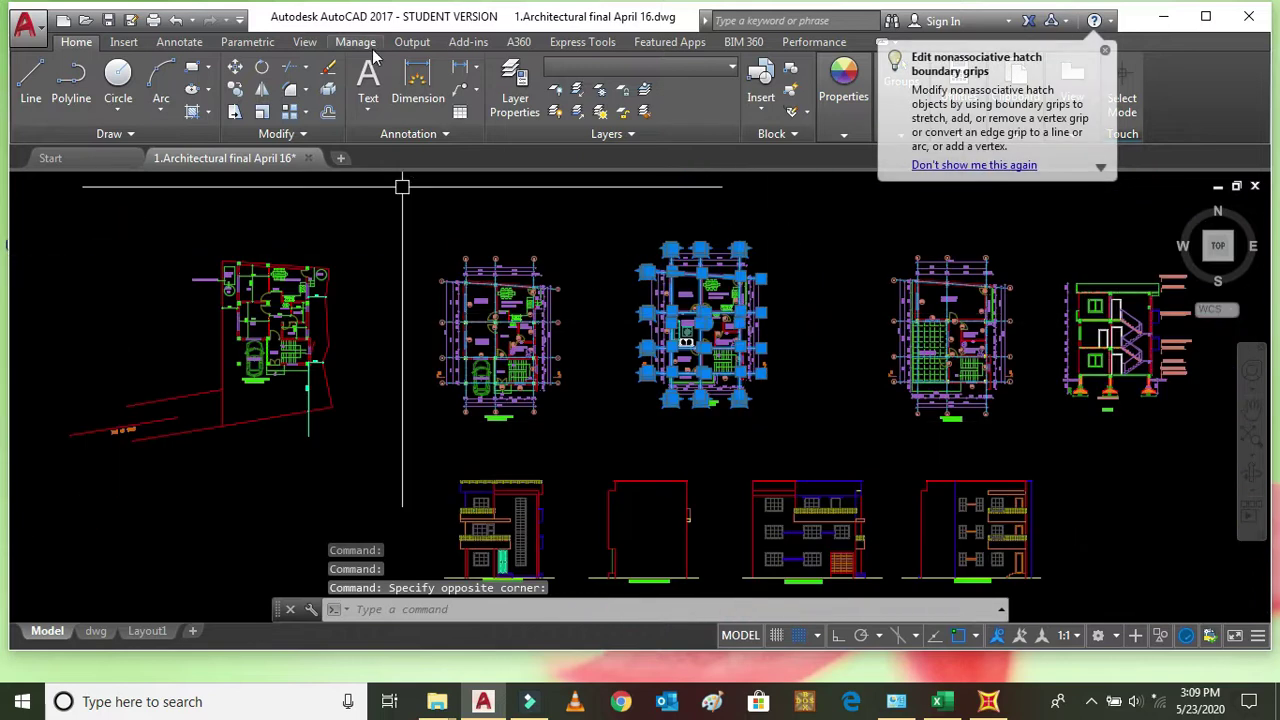
{"action": "left_click", "coordinate": [234, 88]}
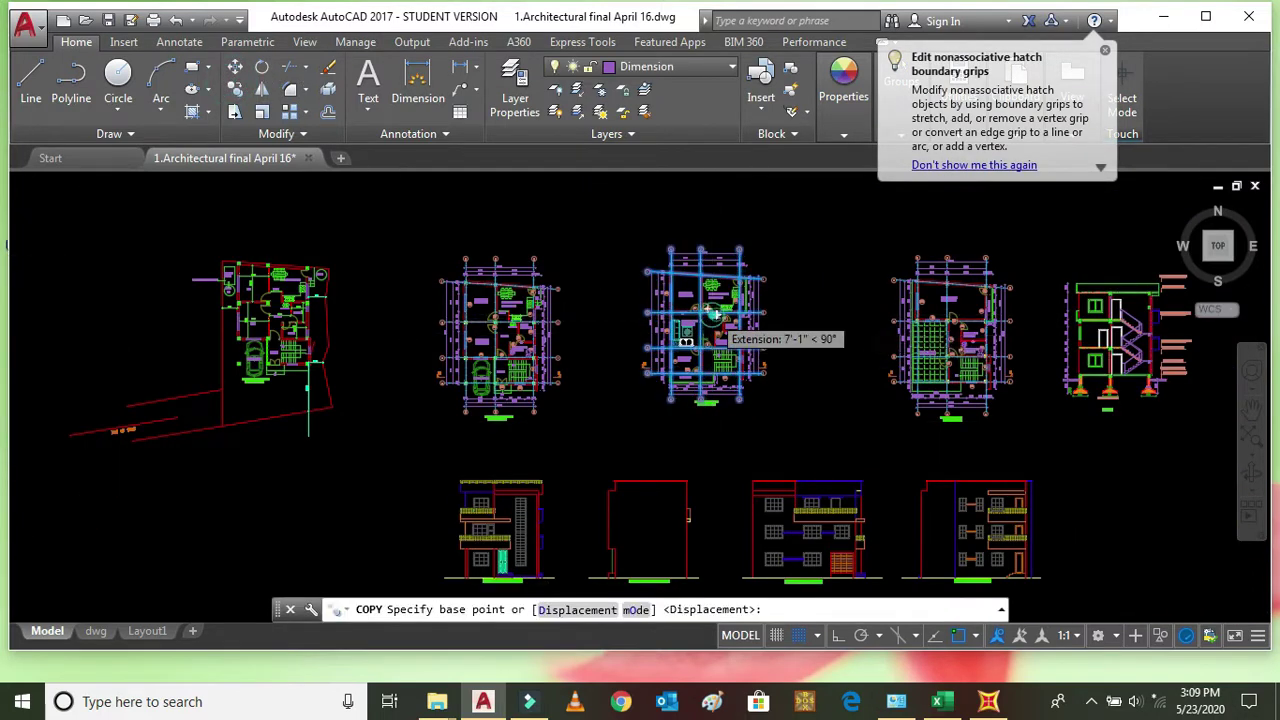
{"action": "left_click", "coordinate": [714, 320]}
{"action": "scroll", "coordinate": [760, 330], "scroll_direction": "down", "scroll_amount": 5}
{"action": "scroll", "coordinate": [888, 342], "scroll_direction": "down", "scroll_amount": 4}
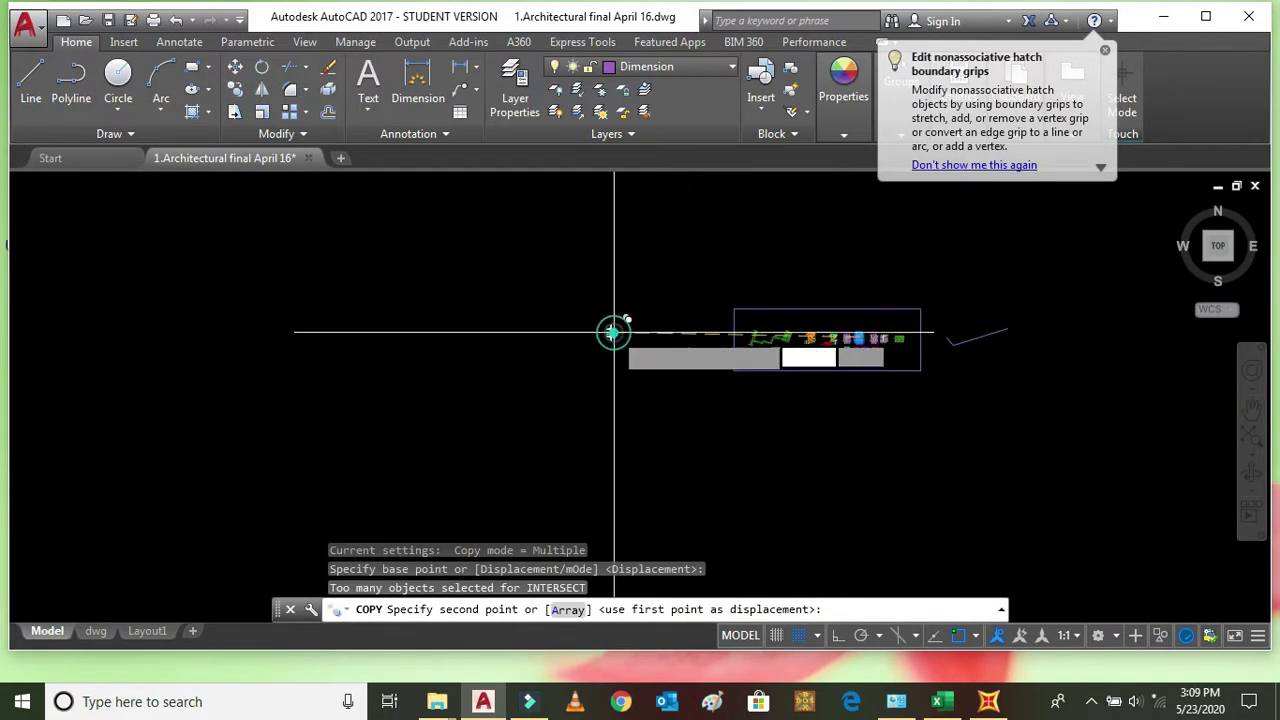
{"action": "key", "text": "Escape"}
Step: Inspect the copied grid, checking its columns and the bubbles of grid lines A to C and 1 to 4
{"action": "scroll", "coordinate": [600, 337], "scroll_direction": "up", "scroll_amount": 8}
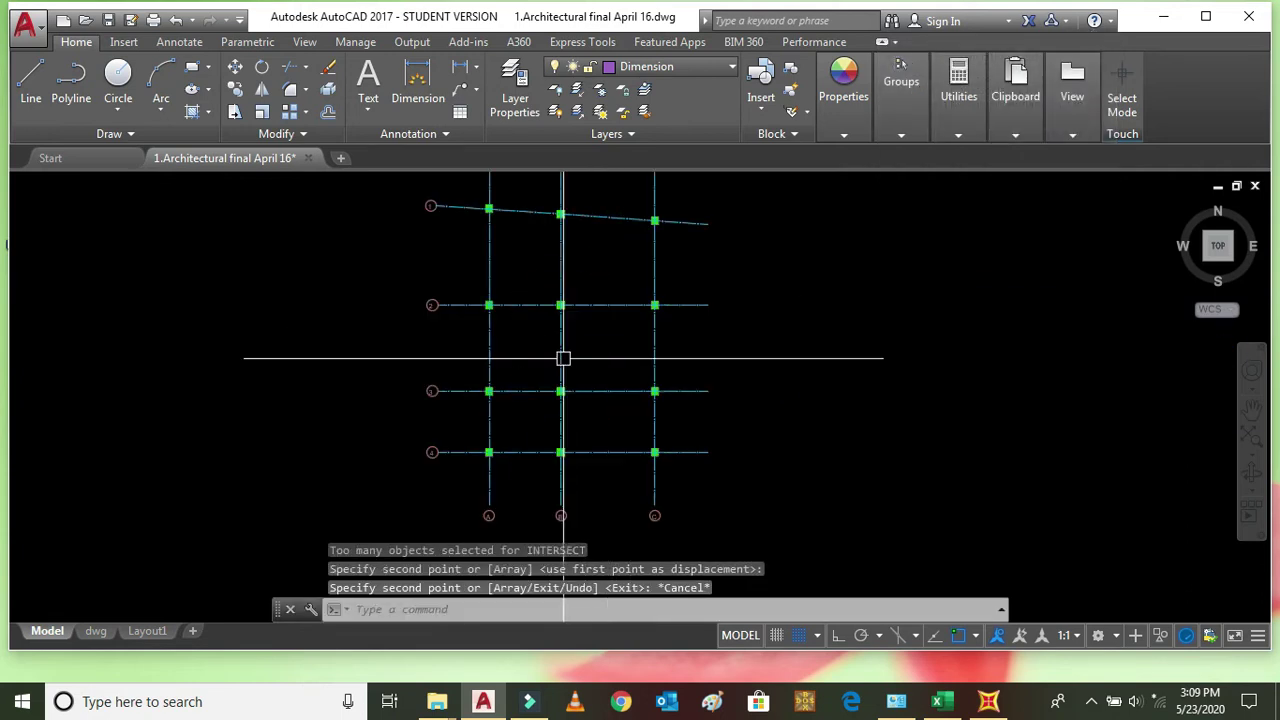
{"action": "scroll", "coordinate": [568, 430], "scroll_direction": "down", "scroll_amount": 3}
{"action": "scroll", "coordinate": [526, 449], "scroll_direction": "up", "scroll_amount": 7}
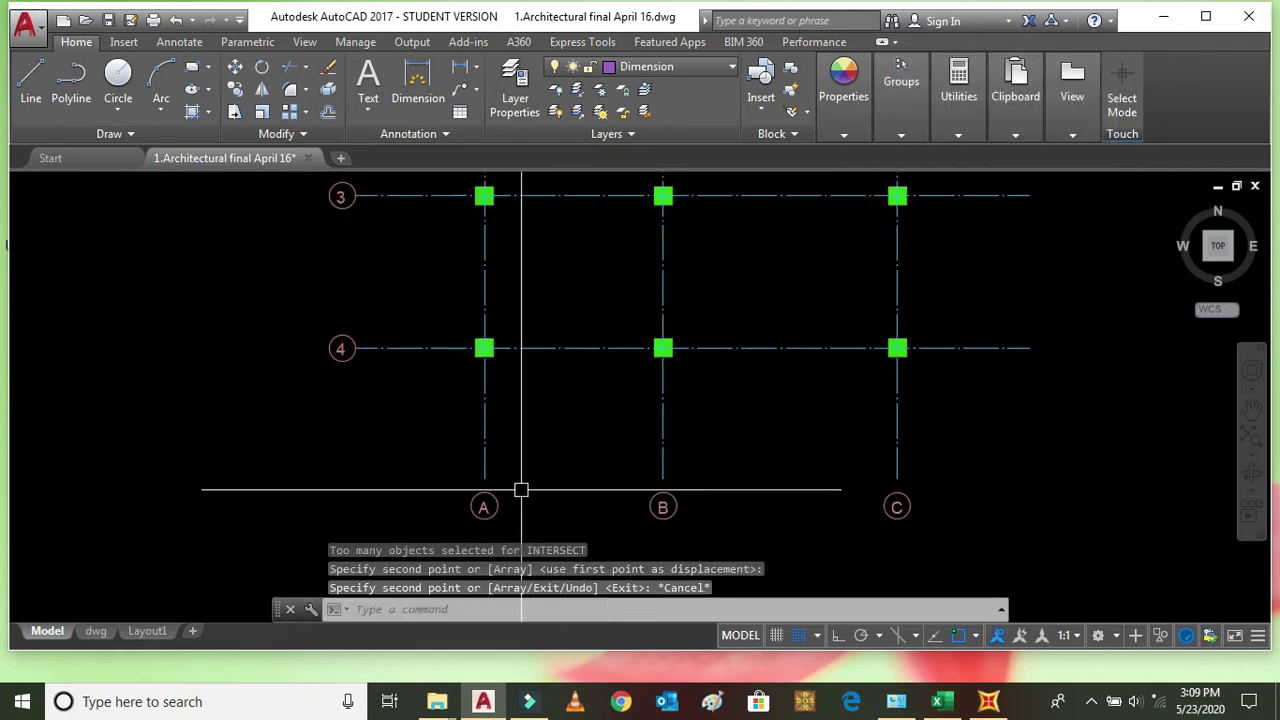
{"action": "scroll", "coordinate": [520, 488], "scroll_direction": "down", "scroll_amount": 4}
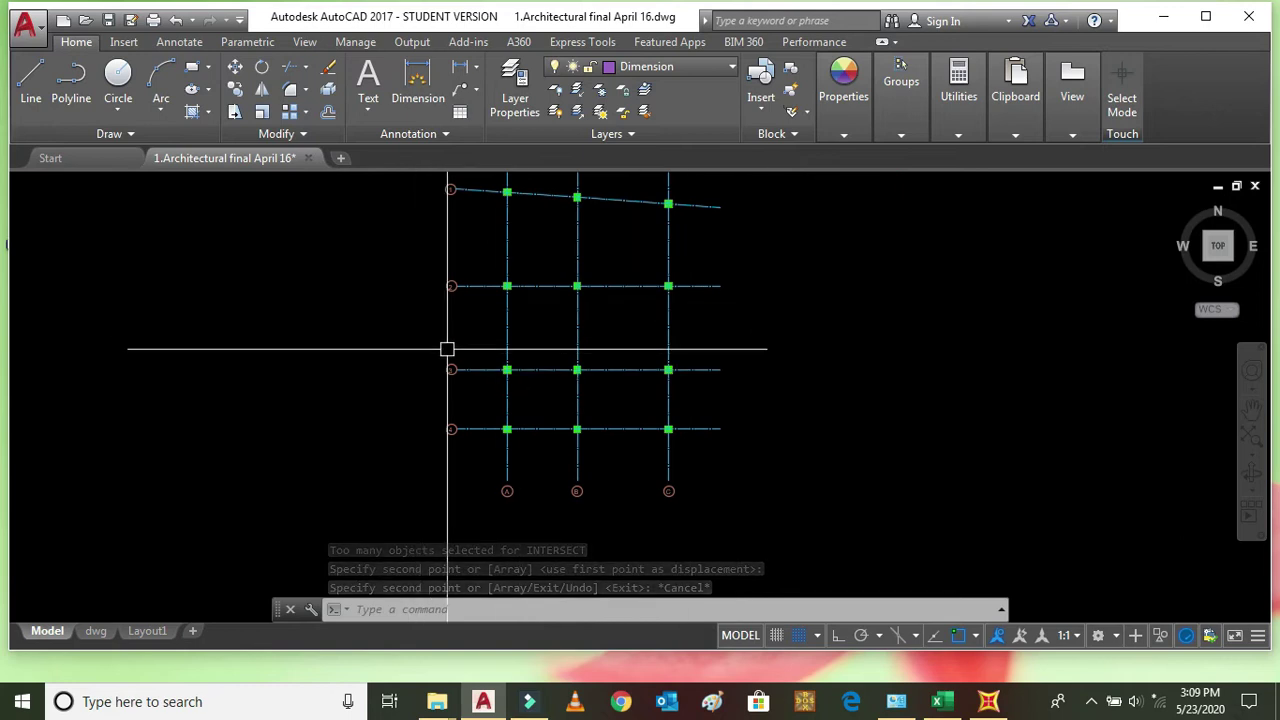
{"action": "scroll", "coordinate": [459, 418], "scroll_direction": "up", "scroll_amount": 4}
{"action": "scroll", "coordinate": [457, 457], "scroll_direction": "down", "scroll_amount": 4}
{"action": "scroll", "coordinate": [560, 333], "scroll_direction": "up", "scroll_amount": 5}
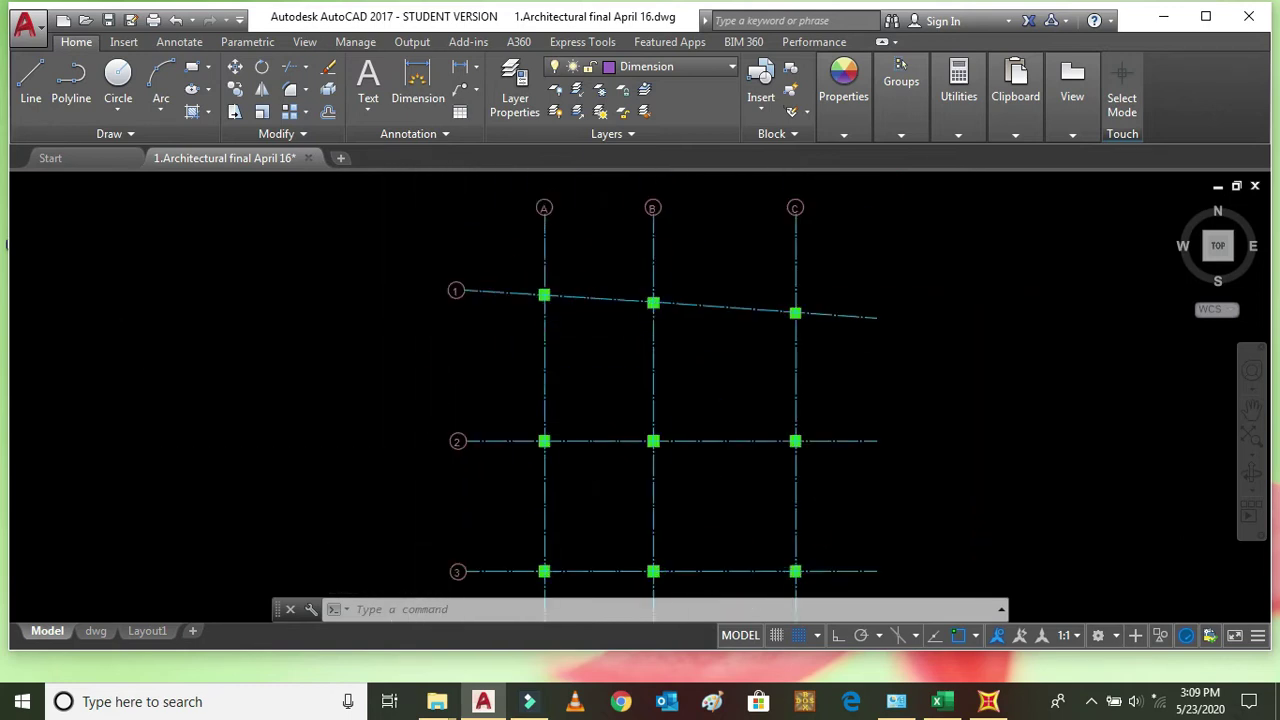
{"action": "scroll", "coordinate": [560, 333], "scroll_direction": "down", "scroll_amount": 4}
{"action": "scroll", "coordinate": [516, 243], "scroll_direction": "up", "scroll_amount": 4}
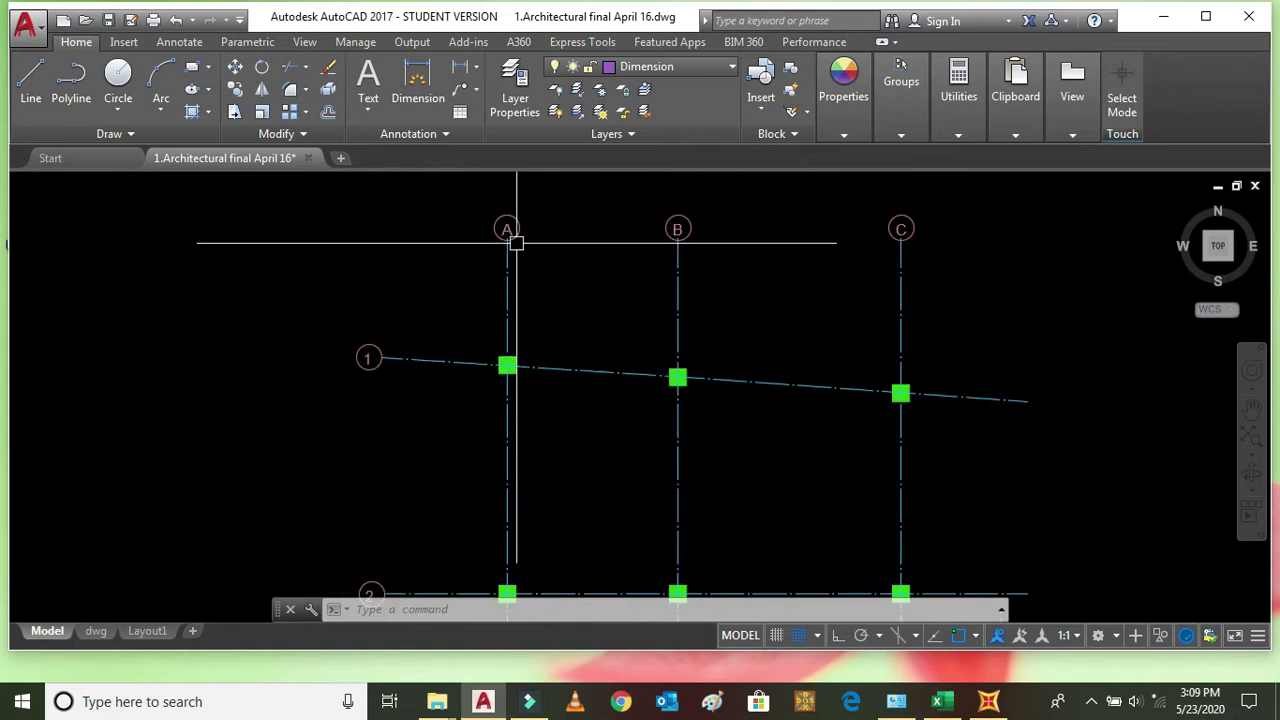
{"action": "scroll", "coordinate": [763, 244], "scroll_direction": "down", "scroll_amount": 4}
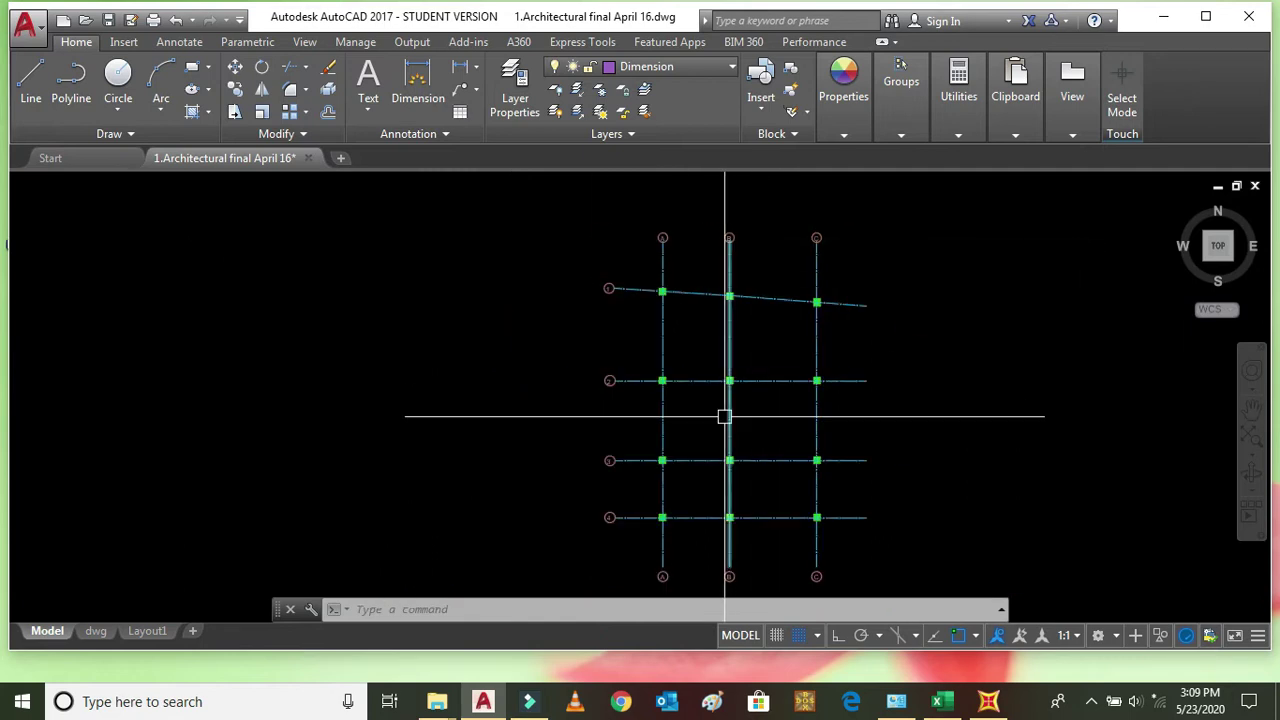
{"action": "scroll", "coordinate": [694, 363], "scroll_direction": "down", "scroll_amount": 1}
{"action": "scroll", "coordinate": [694, 363], "scroll_direction": "up", "scroll_amount": 3}
{"action": "scroll", "coordinate": [603, 406], "scroll_direction": "down", "scroll_amount": 4}
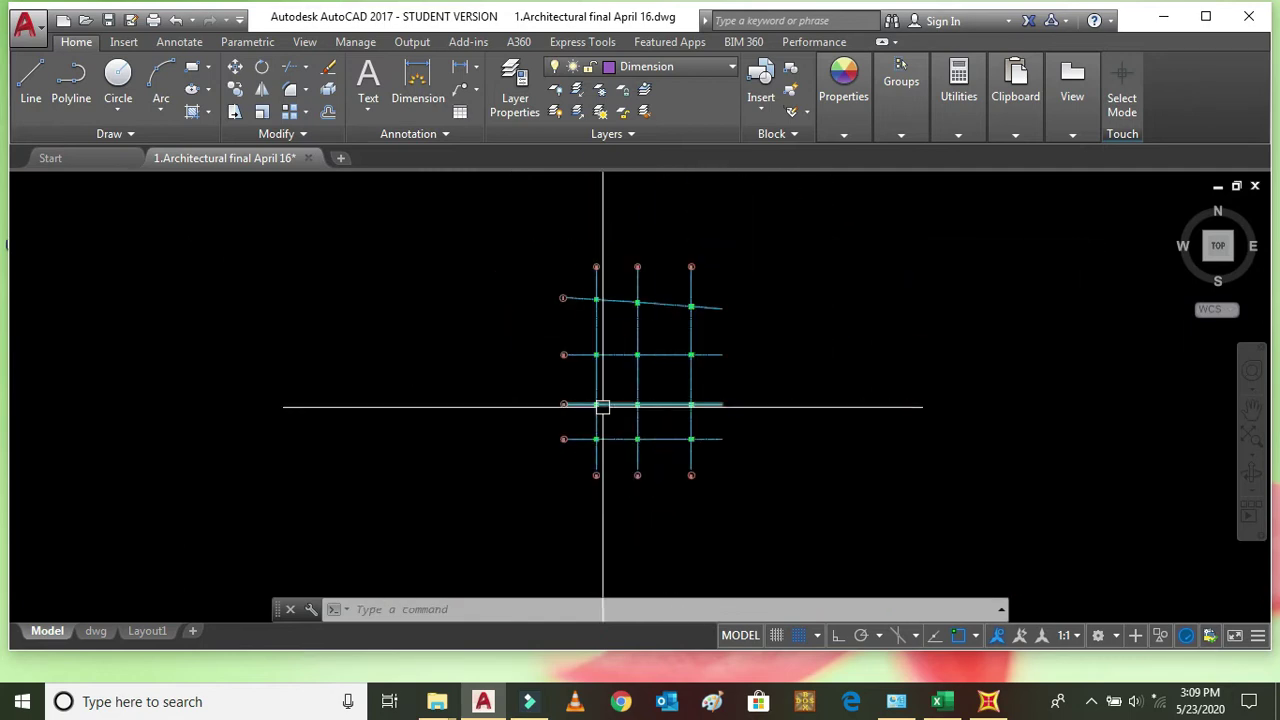
{"action": "scroll", "coordinate": [644, 450], "scroll_direction": "up", "scroll_amount": 4}
Step: Select the whole staircase on the first floor plan, including its treads, direction arrow and UP label
{"action": "scroll", "coordinate": [610, 410], "scroll_direction": "down", "scroll_amount": 8}
{"action": "scroll", "coordinate": [945, 423], "scroll_direction": "up", "scroll_amount": 8}
{"action": "scroll", "coordinate": [945, 423], "scroll_direction": "up", "scroll_amount": 7}
{"action": "scroll", "coordinate": [903, 429], "scroll_direction": "down", "scroll_amount": 3}
{"action": "scroll", "coordinate": [883, 423], "scroll_direction": "up", "scroll_amount": 4}
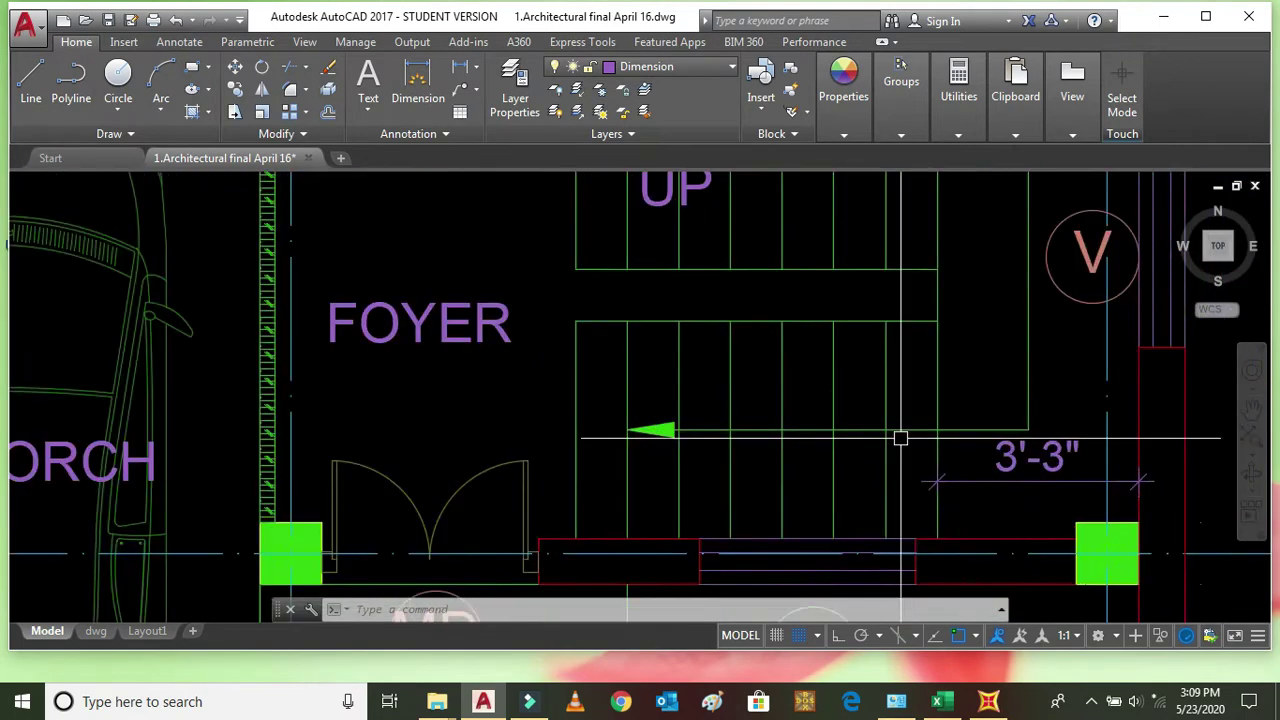
{"action": "scroll", "coordinate": [1016, 394], "scroll_direction": "down", "scroll_amount": 7}
{"action": "scroll", "coordinate": [820, 400], "scroll_direction": "up", "scroll_amount": 6}
{"action": "scroll", "coordinate": [1025, 409], "scroll_direction": "up", "scroll_amount": 4}
{"action": "left_click", "coordinate": [971, 423]}
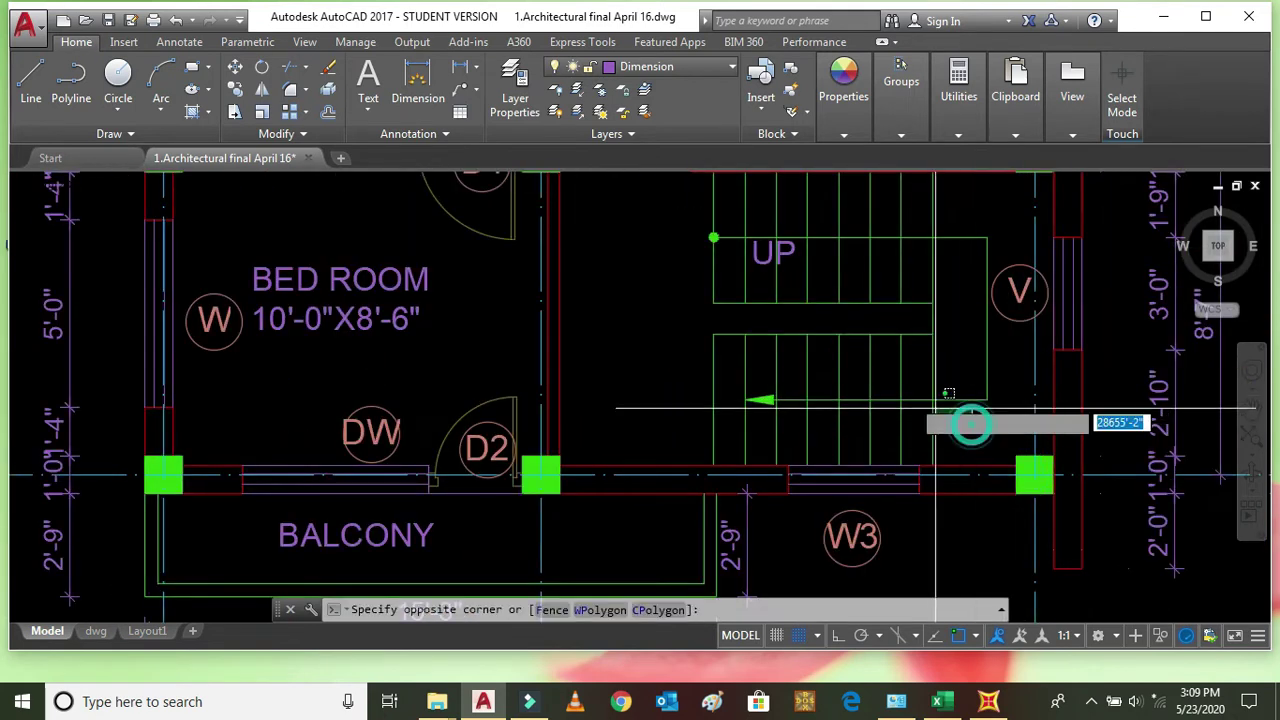
{"action": "left_click", "coordinate": [668, 220]}
{"action": "scroll", "coordinate": [741, 293], "scroll_direction": "down", "scroll_amount": 4}
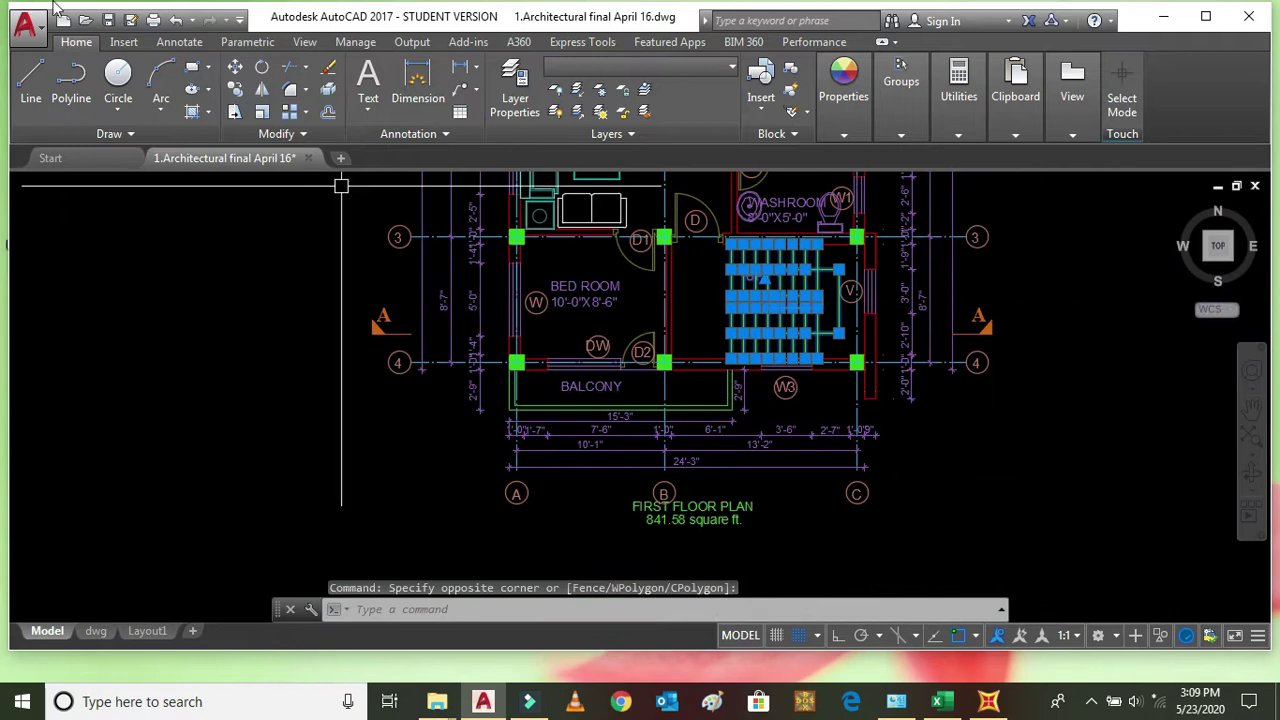
Step: Copy the staircase from the center of column C-4 on the plan to the center of column C-4 in the separate grid
{"action": "left_click", "coordinate": [236, 90]}
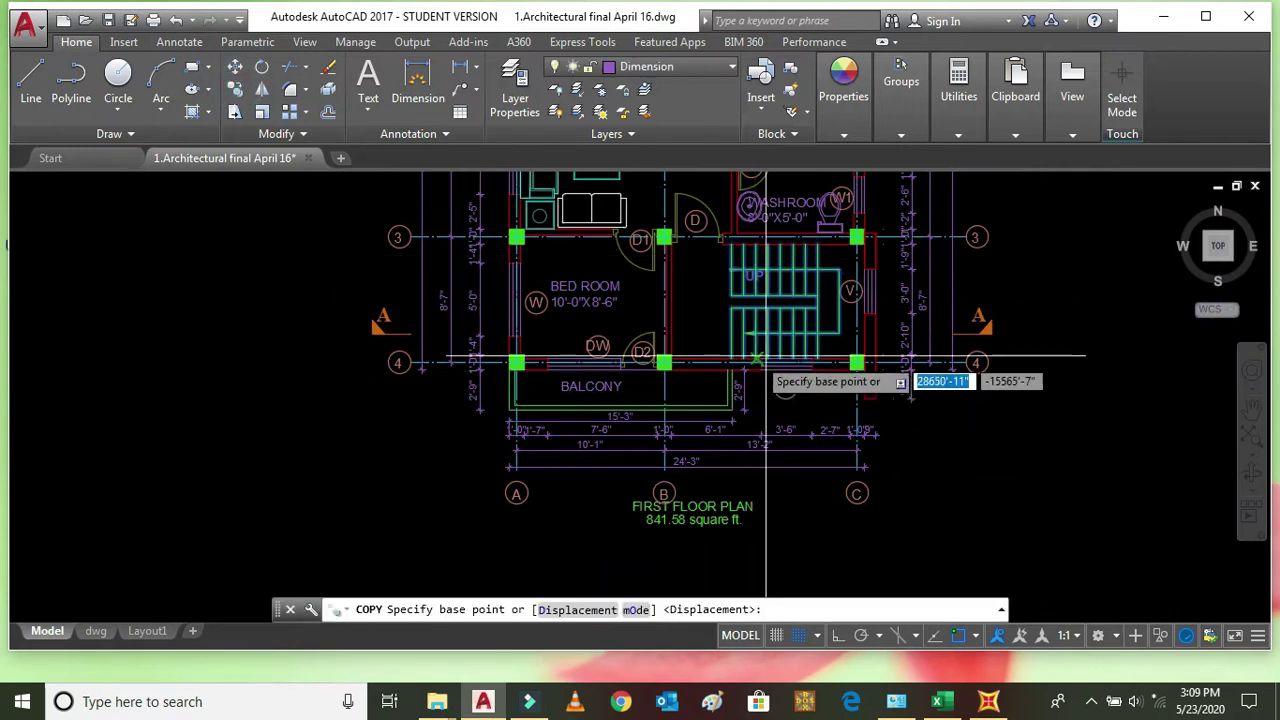
{"action": "scroll", "coordinate": [766, 360], "scroll_direction": "up", "scroll_amount": 8}
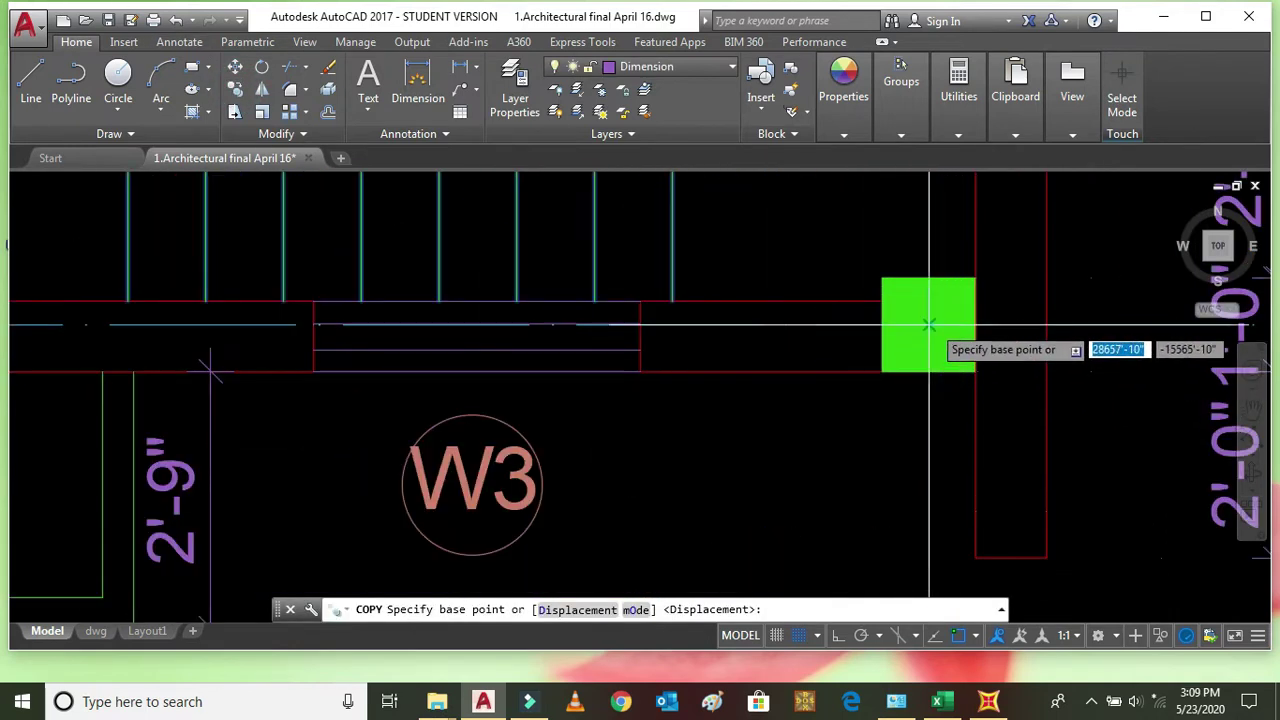
{"action": "left_click", "coordinate": [929, 325]}
{"action": "scroll", "coordinate": [929, 340], "scroll_direction": "down", "scroll_amount": 10}
{"action": "scroll", "coordinate": [628, 395], "scroll_direction": "down", "scroll_amount": 4}
{"action": "scroll", "coordinate": [500, 407], "scroll_direction": "up", "scroll_amount": 8}
{"action": "scroll", "coordinate": [500, 407], "scroll_direction": "up", "scroll_amount": 10}
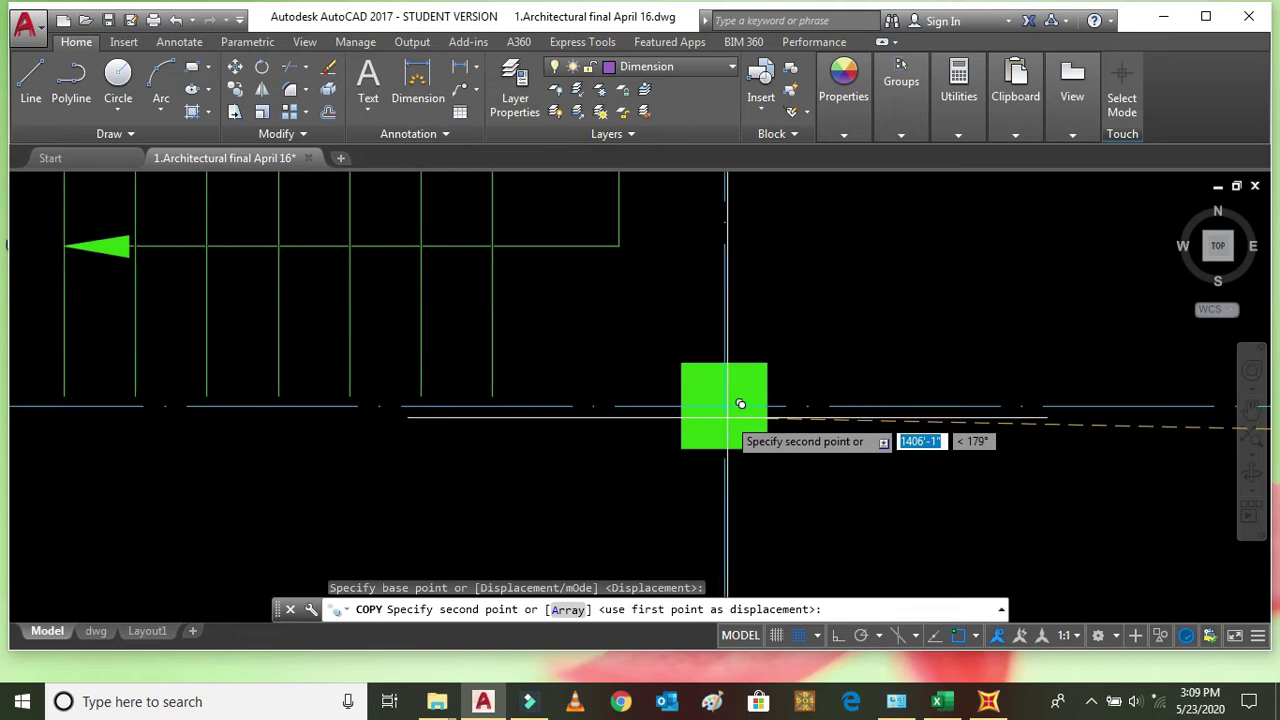
{"action": "left_click", "coordinate": [738, 395]}
{"action": "scroll", "coordinate": [822, 426], "scroll_direction": "down", "scroll_amount": 5}
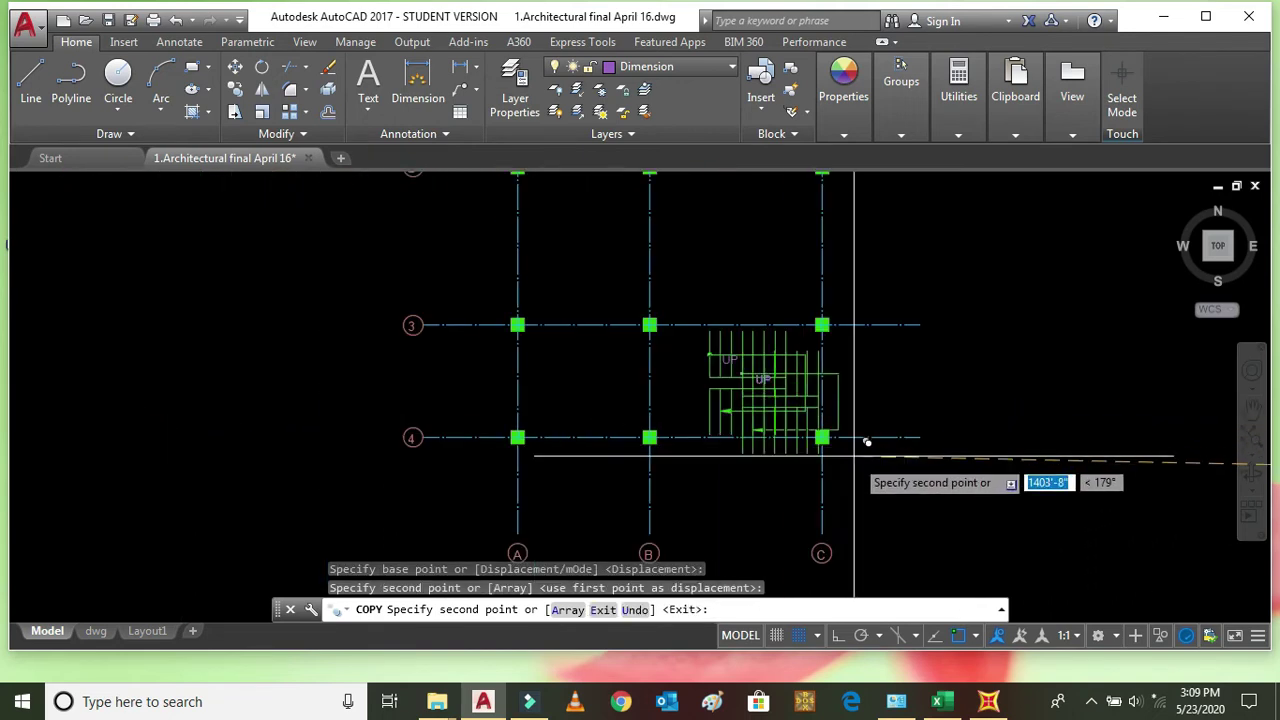
{"action": "key", "text": "Escape"}
Step: Draw a horizontal construction line through the center of the column at grid C-1 in the copied grid
{"action": "scroll", "coordinate": [850, 452], "scroll_direction": "down", "scroll_amount": 4}
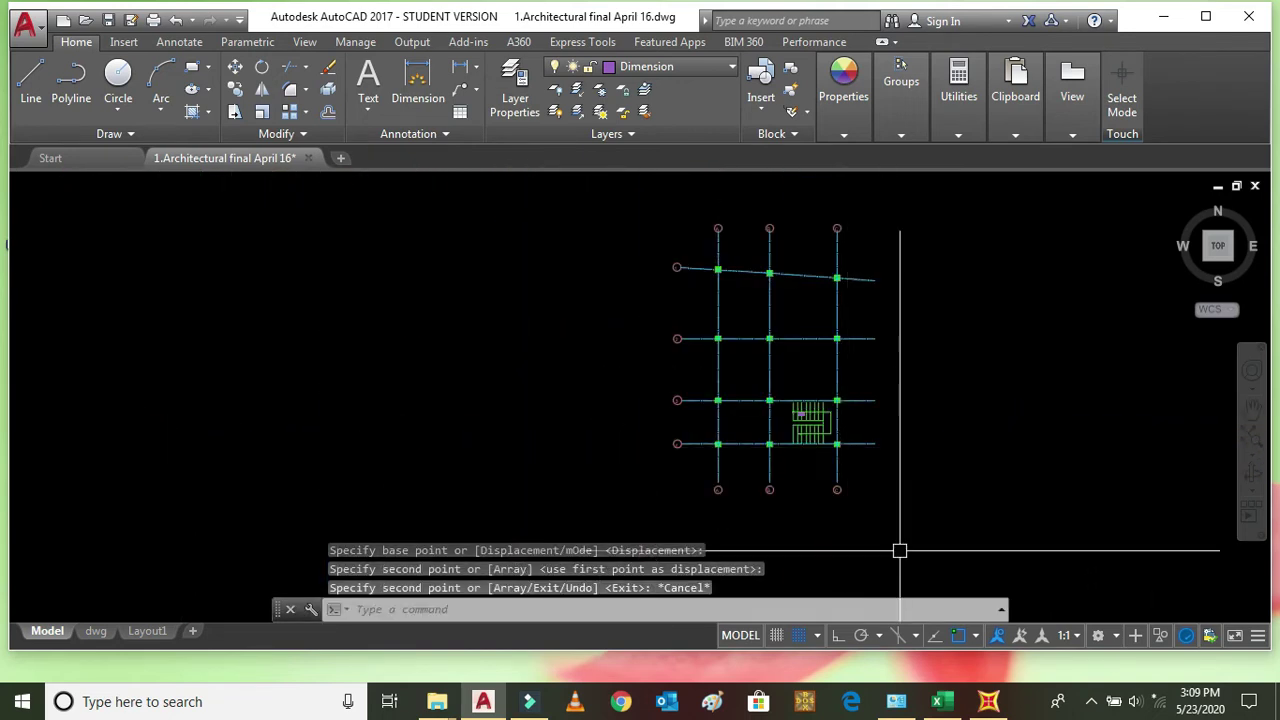
{"action": "left_click", "coordinate": [1015, 96]}
{"action": "scroll", "coordinate": [766, 477], "scroll_direction": "up", "scroll_amount": 3}
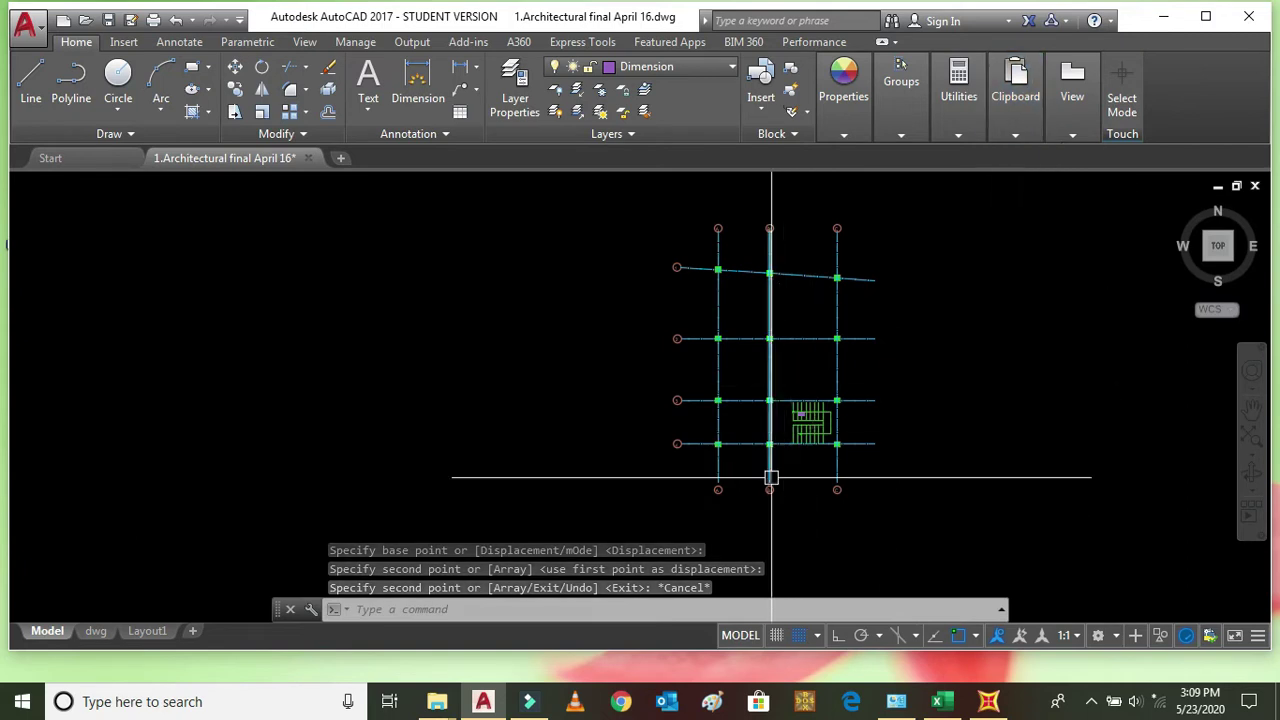
{"action": "scroll", "coordinate": [757, 469], "scroll_direction": "down", "scroll_amount": 3}
{"action": "scroll", "coordinate": [808, 290], "scroll_direction": "up", "scroll_amount": 2}
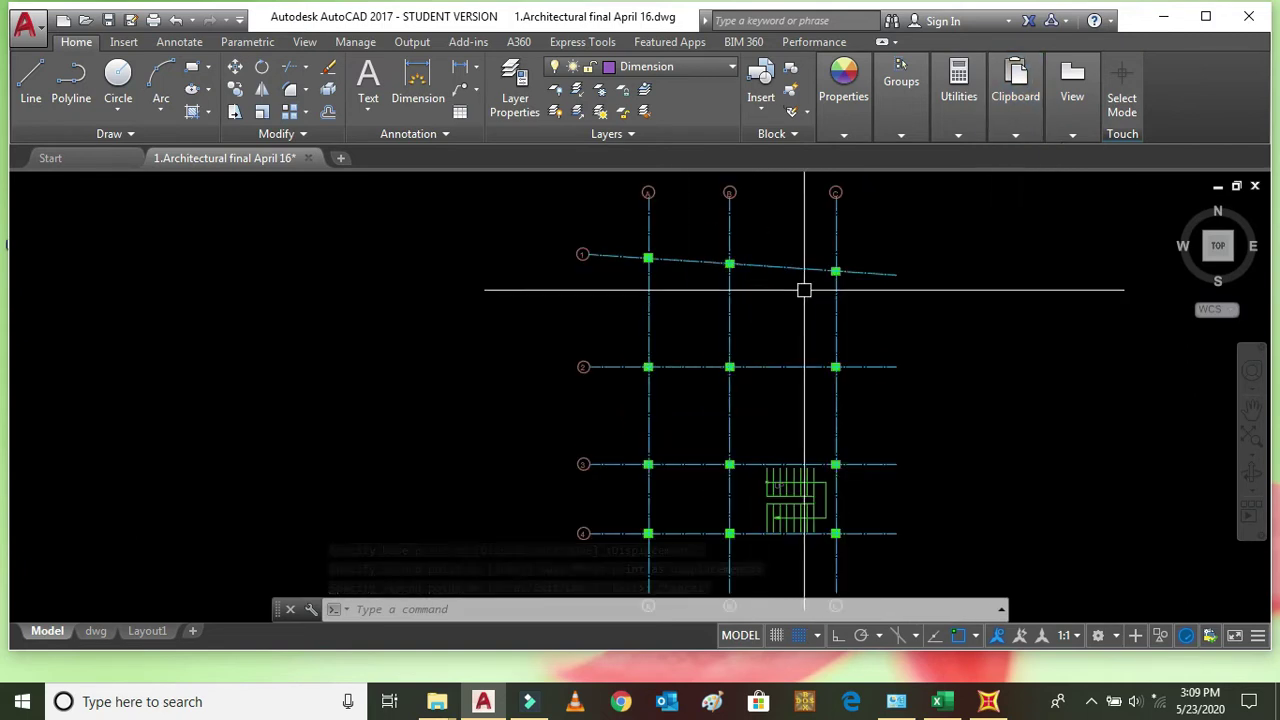
{"action": "scroll", "coordinate": [744, 257], "scroll_direction": "up", "scroll_amount": 2}
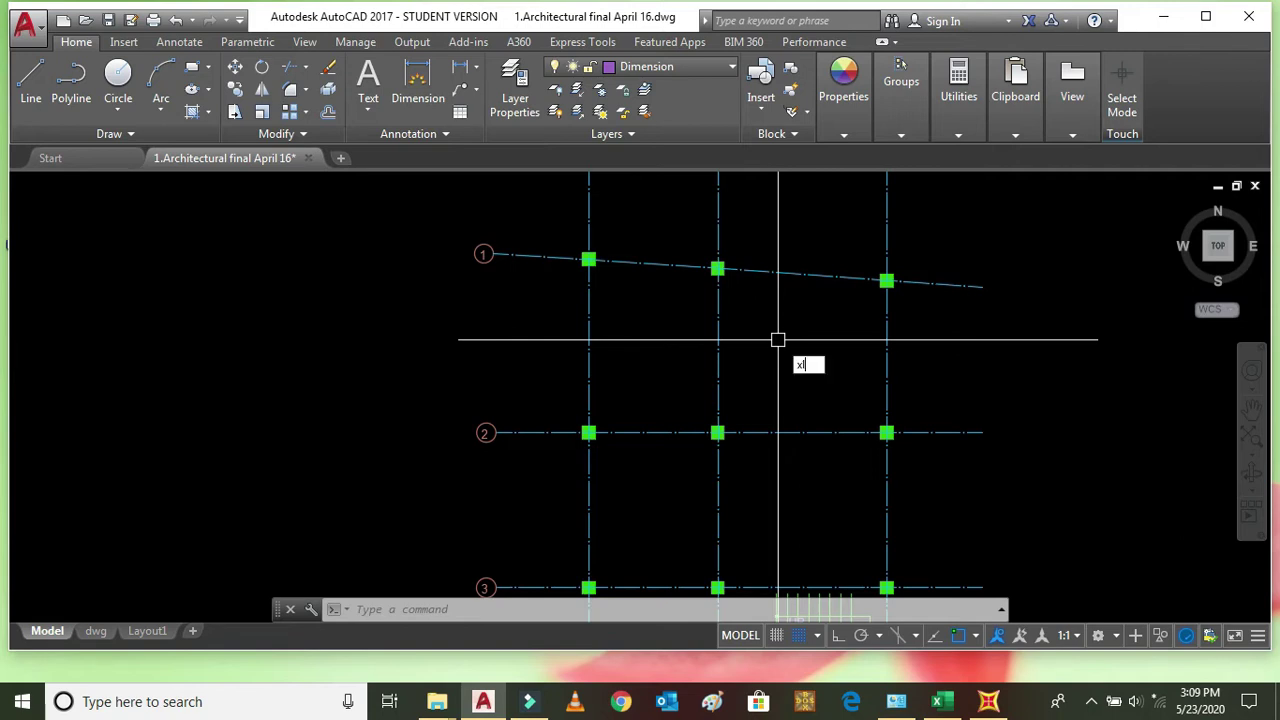
{"action": "key", "text": "Return"}
{"action": "type", "text": "h"}
{"action": "key", "text": "Return"}
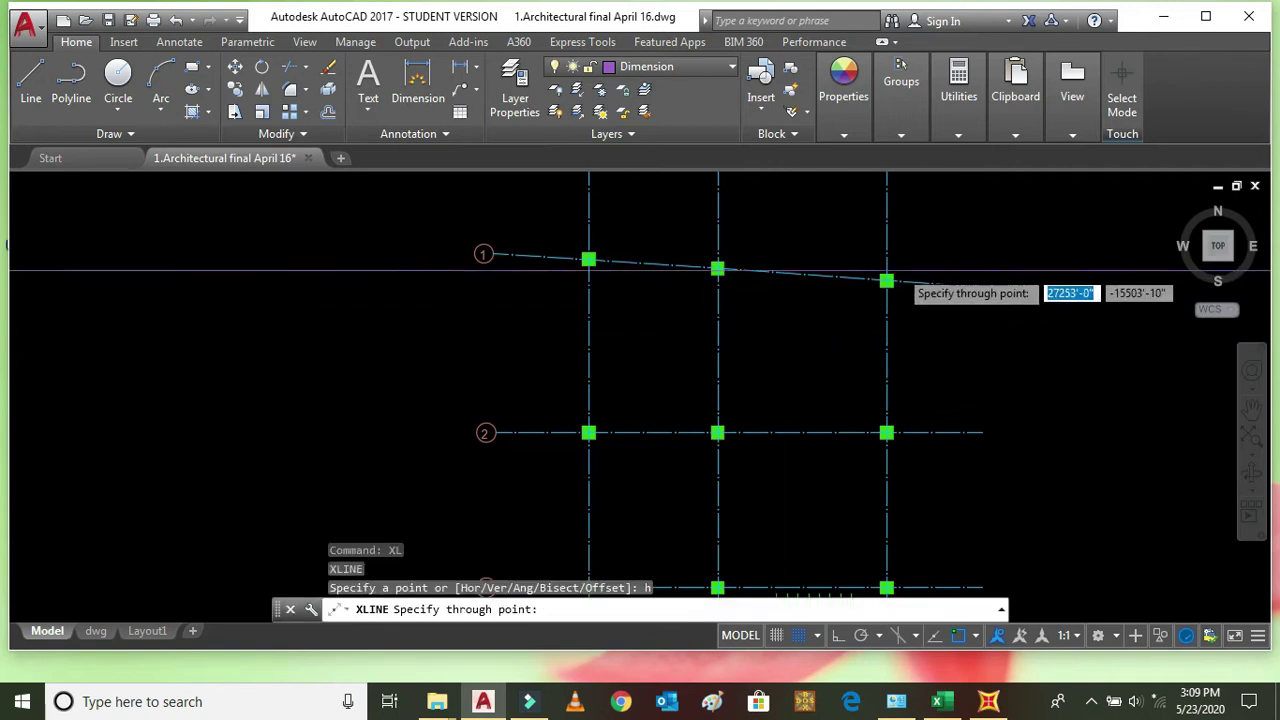
{"action": "scroll", "coordinate": [882, 281], "scroll_direction": "up", "scroll_amount": 2}
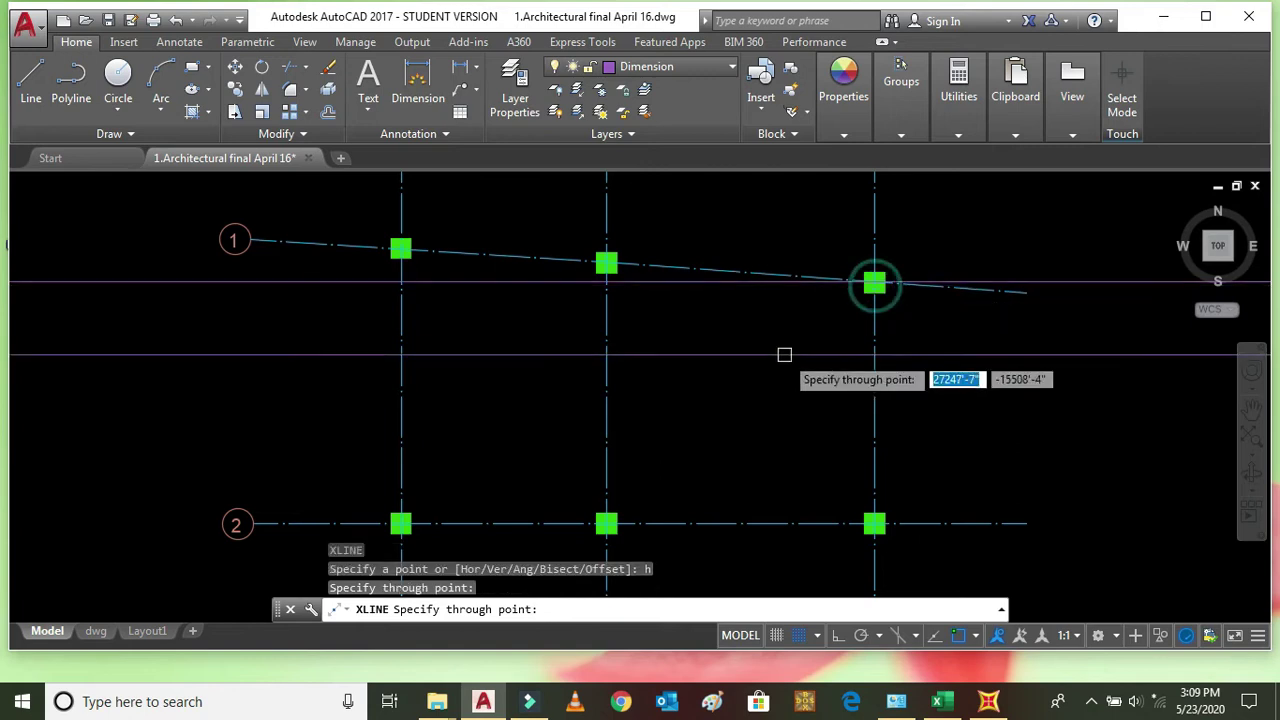
{"action": "key", "text": "Escape"}
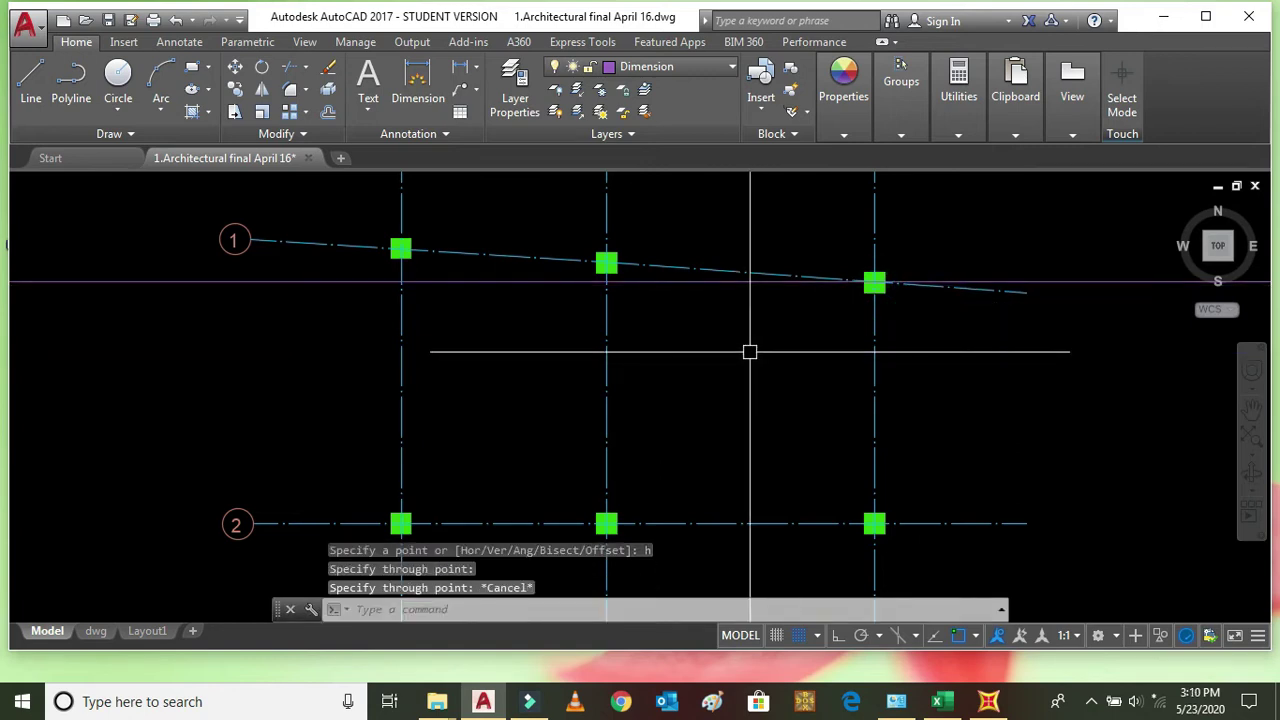
{"action": "scroll", "coordinate": [737, 340], "scroll_direction": "down", "scroll_amount": 1}
{"action": "type", "text": "xl"}
{"action": "key", "text": "Return"}
{"action": "key", "text": "Escape"}
Step: Draw a rectangle around the whole copied column grid, leaving a margin outside the bubbles
{"action": "scroll", "coordinate": [681, 318], "scroll_direction": "down", "scroll_amount": 3}
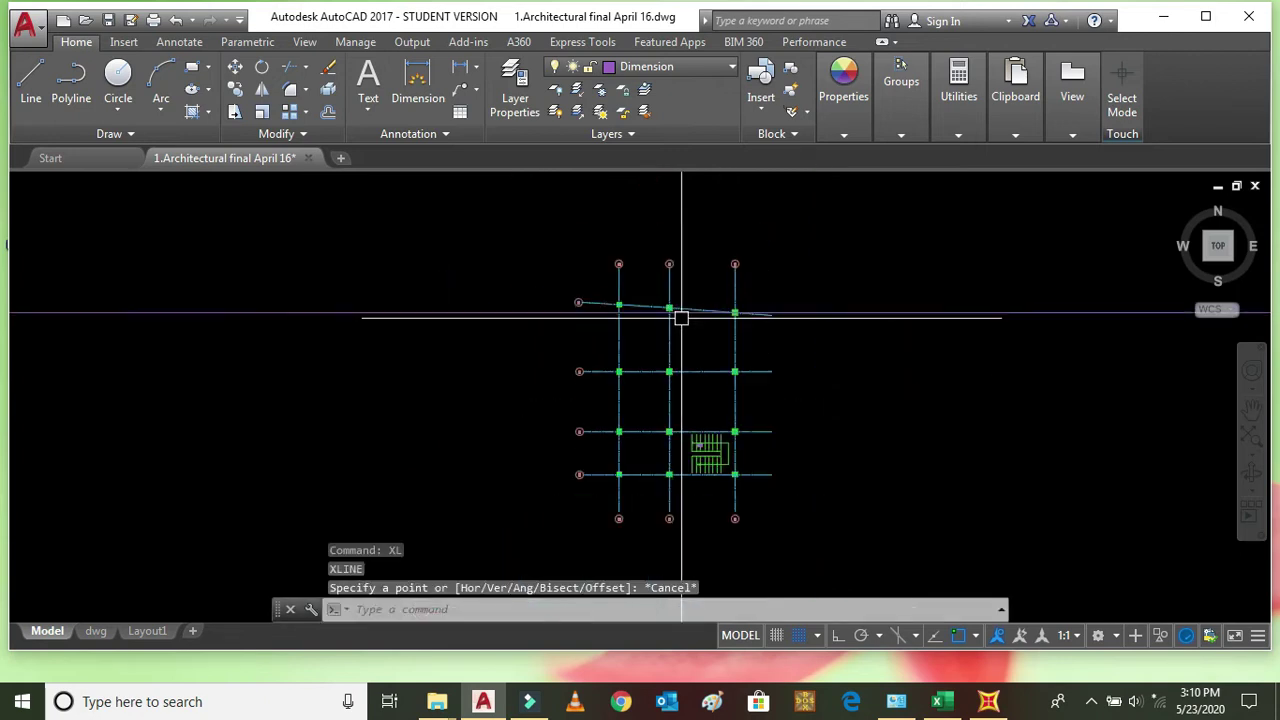
{"action": "scroll", "coordinate": [681, 318], "scroll_direction": "down", "scroll_amount": 2}
{"action": "left_click", "coordinate": [193, 70]}
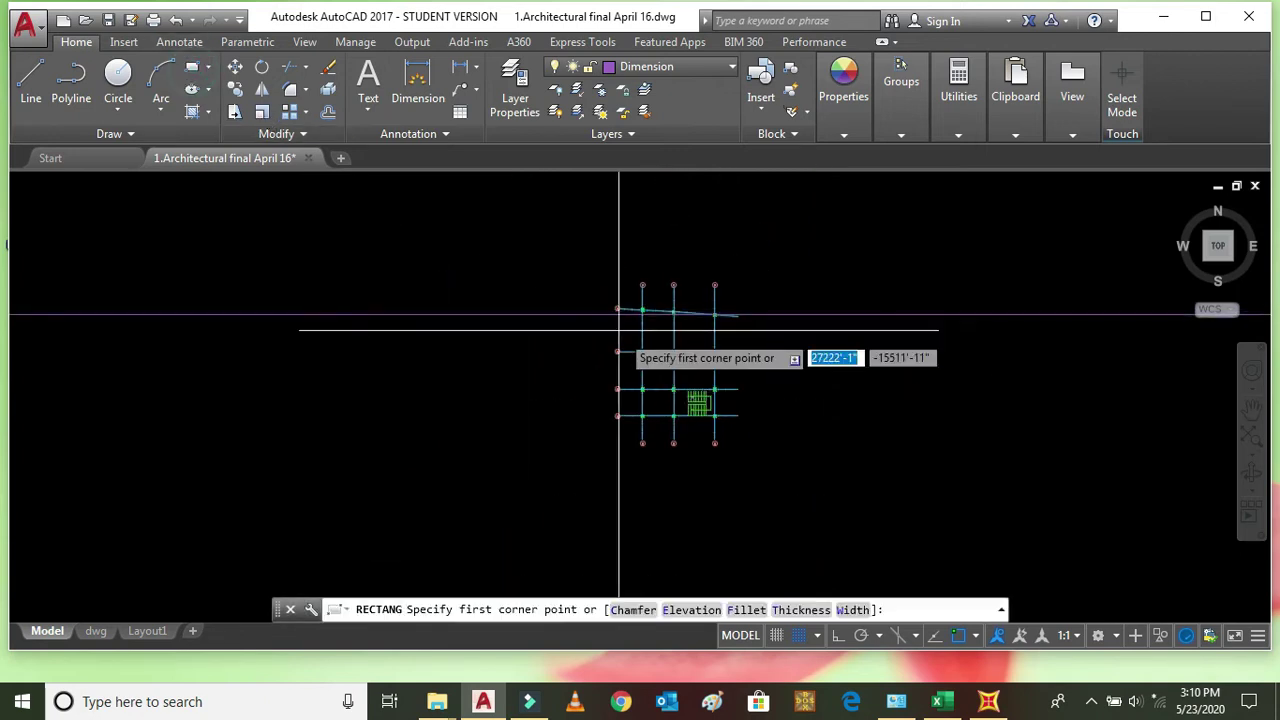
{"action": "left_click", "coordinate": [578, 258]}
{"action": "left_click", "coordinate": [763, 467]}
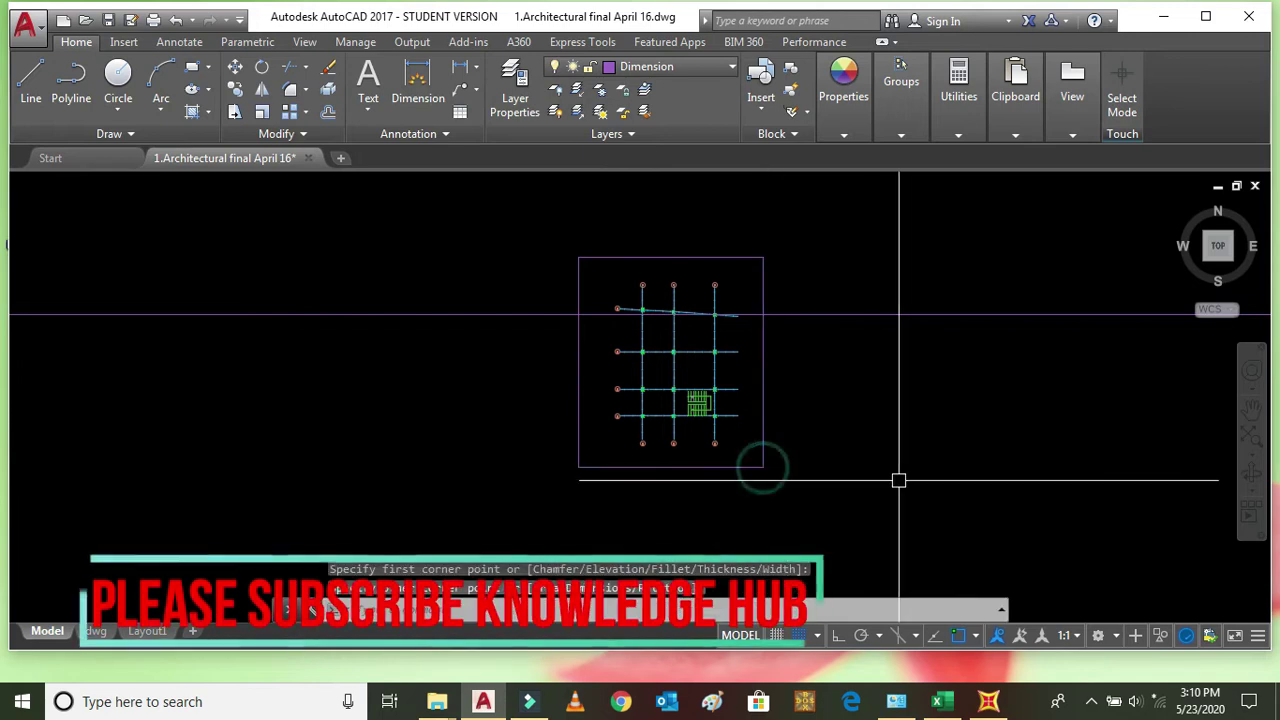
Step: Trim both ends of the horizontal construction line outside the rectangle, using the rectangle as cutting edge
{"action": "key", "text": "Return"}
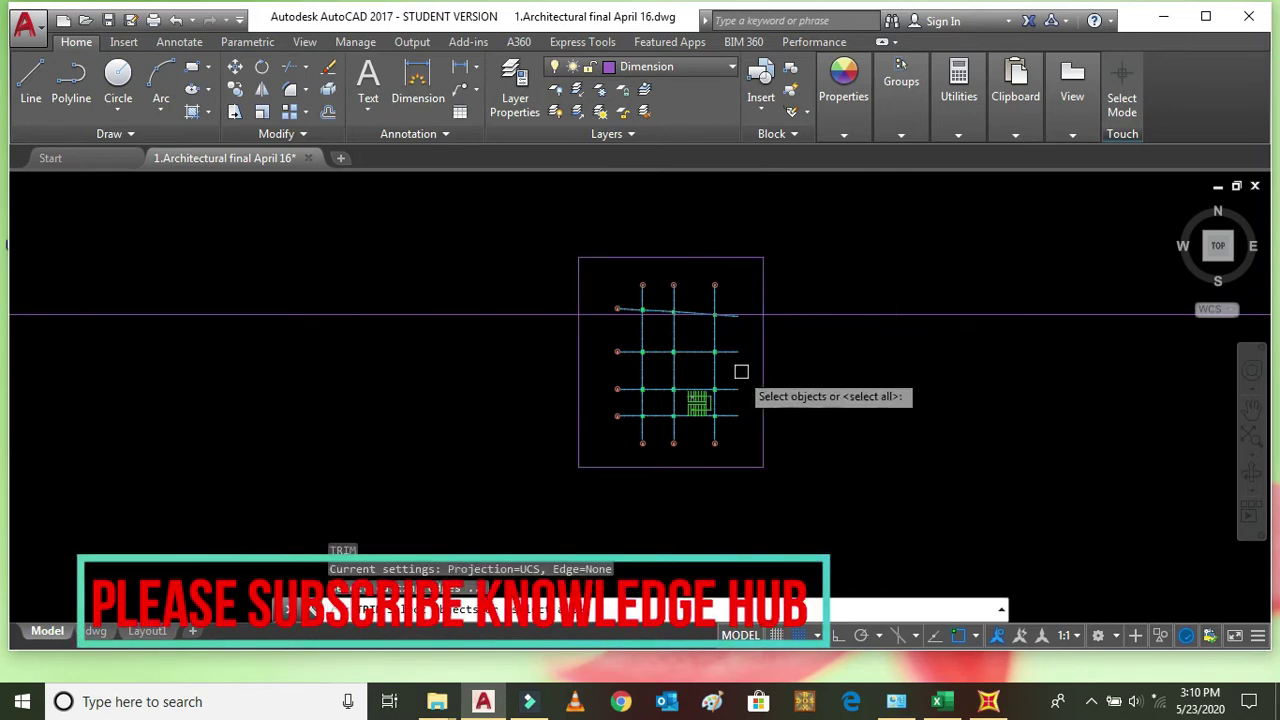
{"action": "left_click", "coordinate": [766, 371]}
{"action": "key", "text": "Return"}
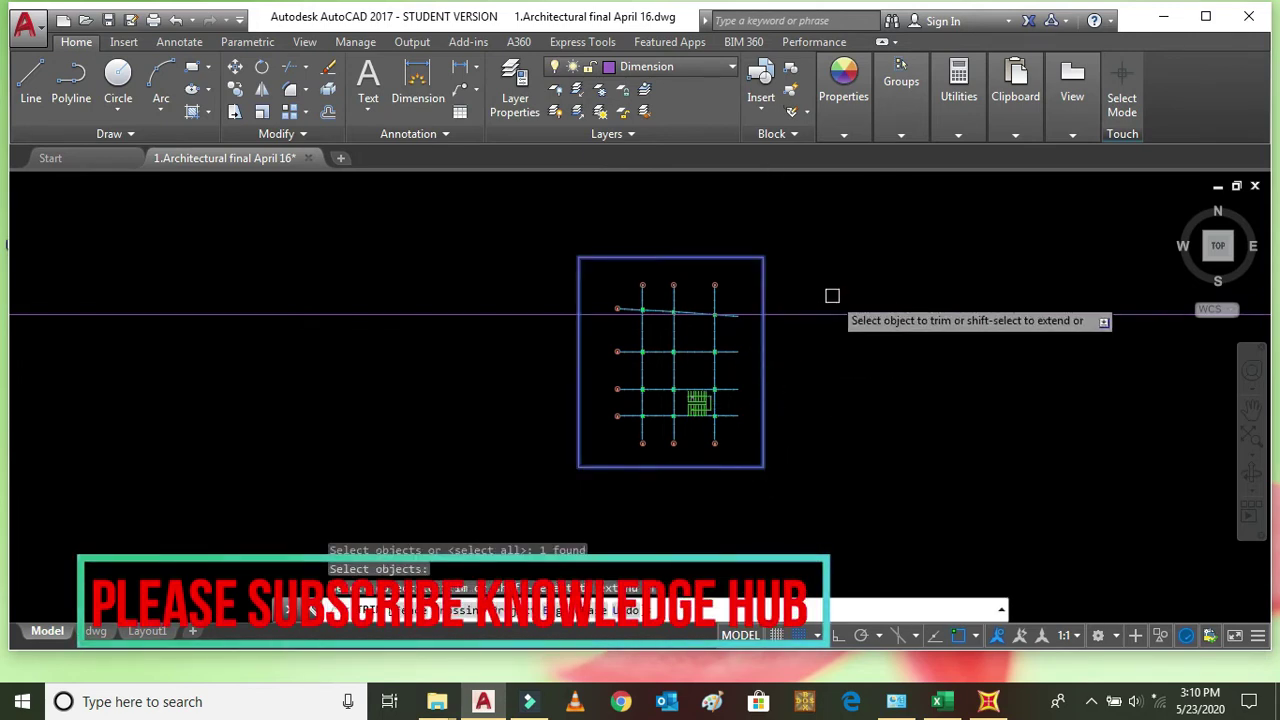
{"action": "left_click", "coordinate": [831, 314]}
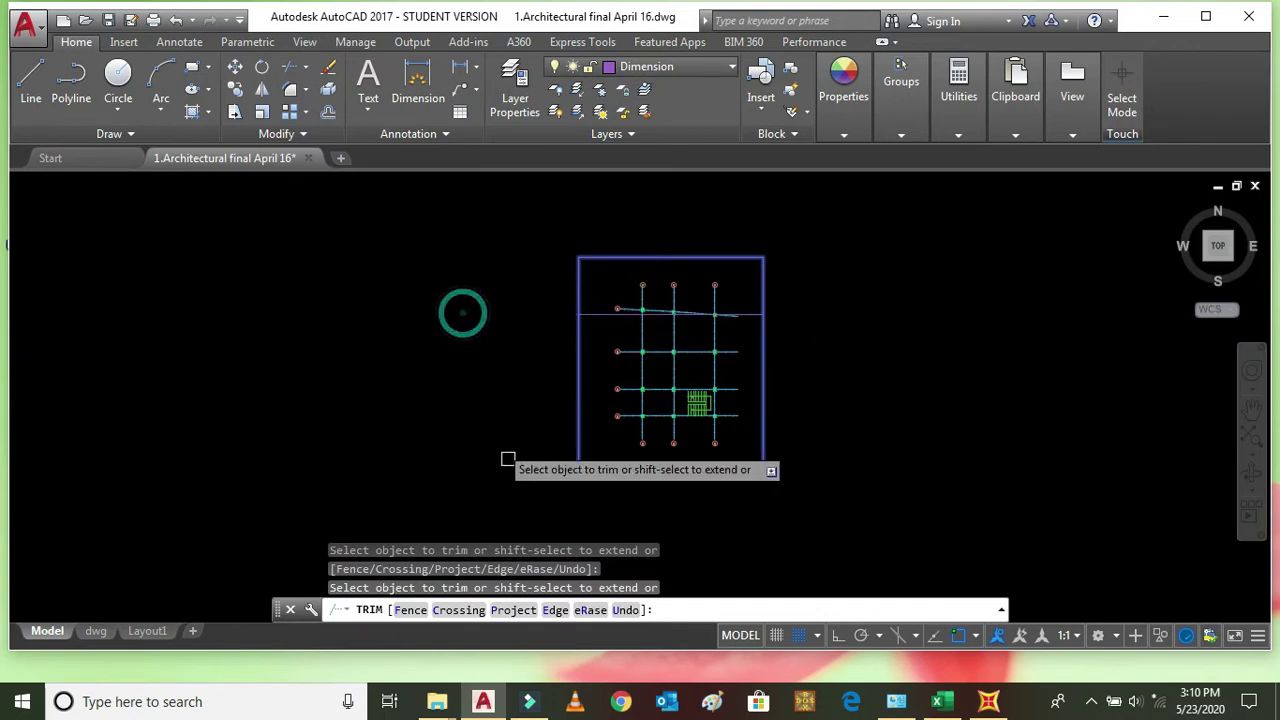
{"action": "key", "text": "Escape"}
Step: Copy the trimmed horizontal line from its crossing with grid line B to the centers of columns B-1 and A-1
{"action": "scroll", "coordinate": [672, 300], "scroll_direction": "up", "scroll_amount": 6}
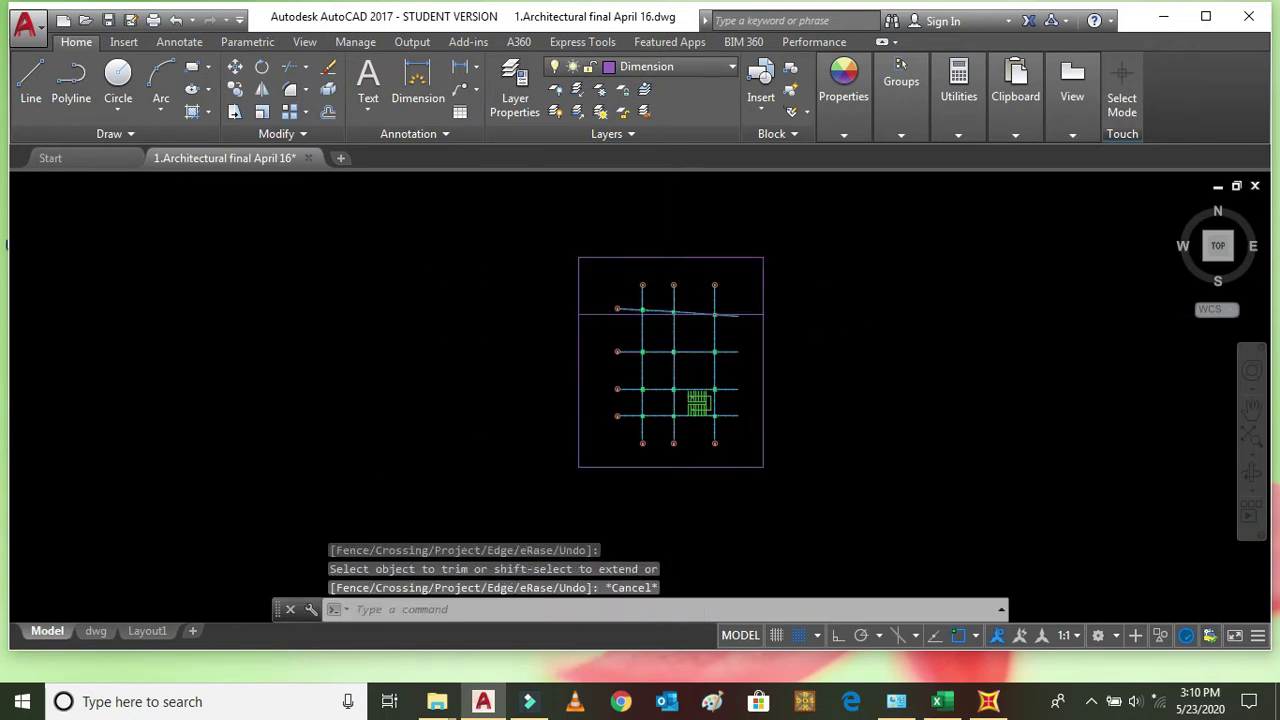
{"action": "left_click", "coordinate": [453, 358]}
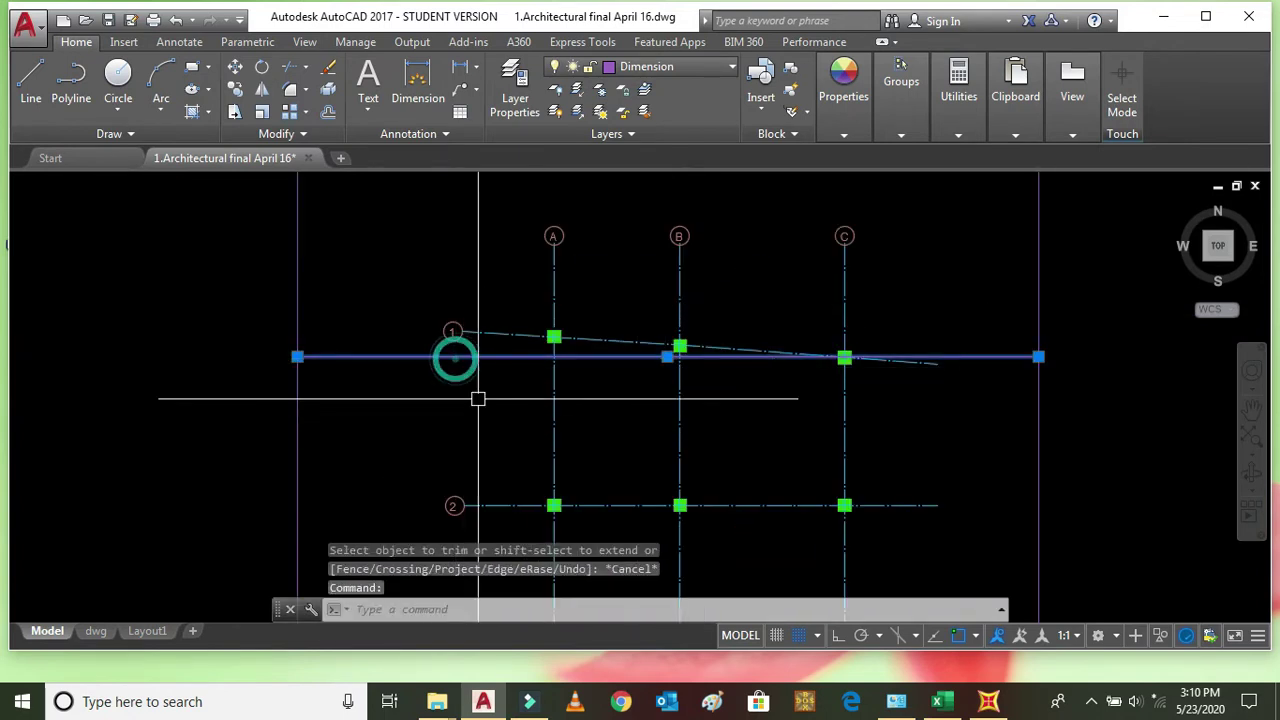
{"action": "left_click", "coordinate": [228, 88]}
{"action": "scroll", "coordinate": [695, 350], "scroll_direction": "up", "scroll_amount": 5}
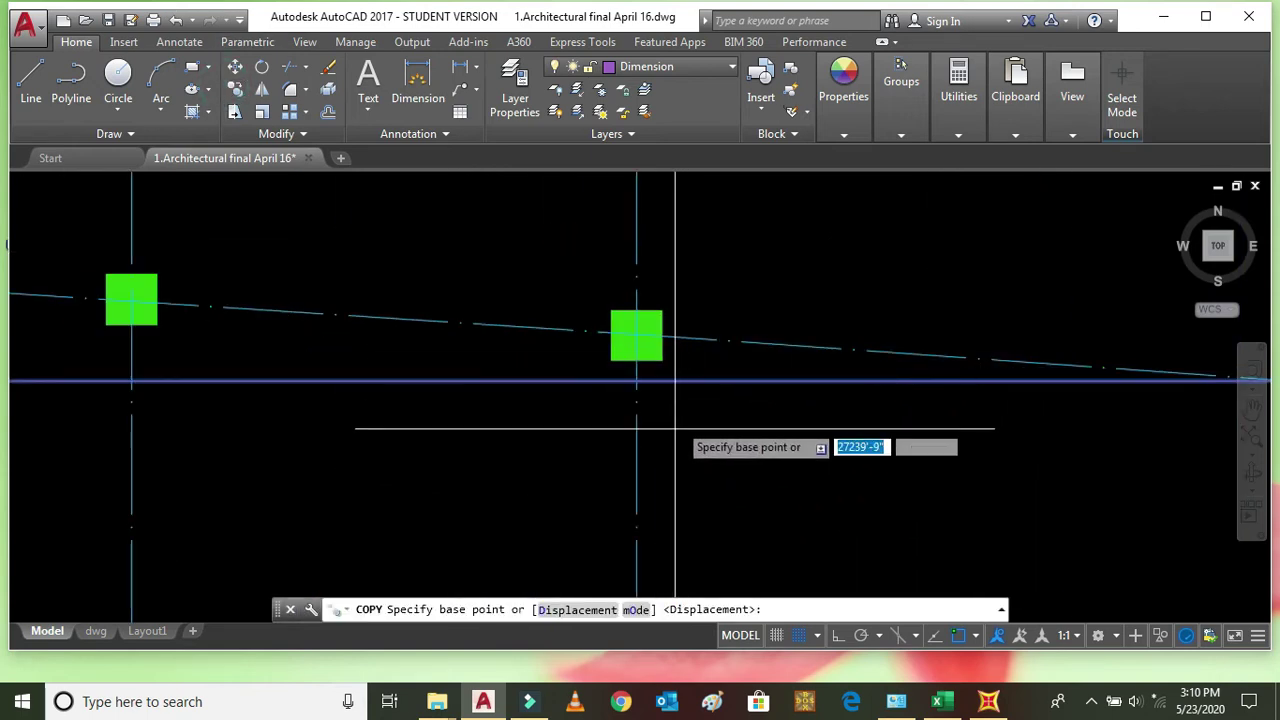
{"action": "left_click", "coordinate": [636, 381]}
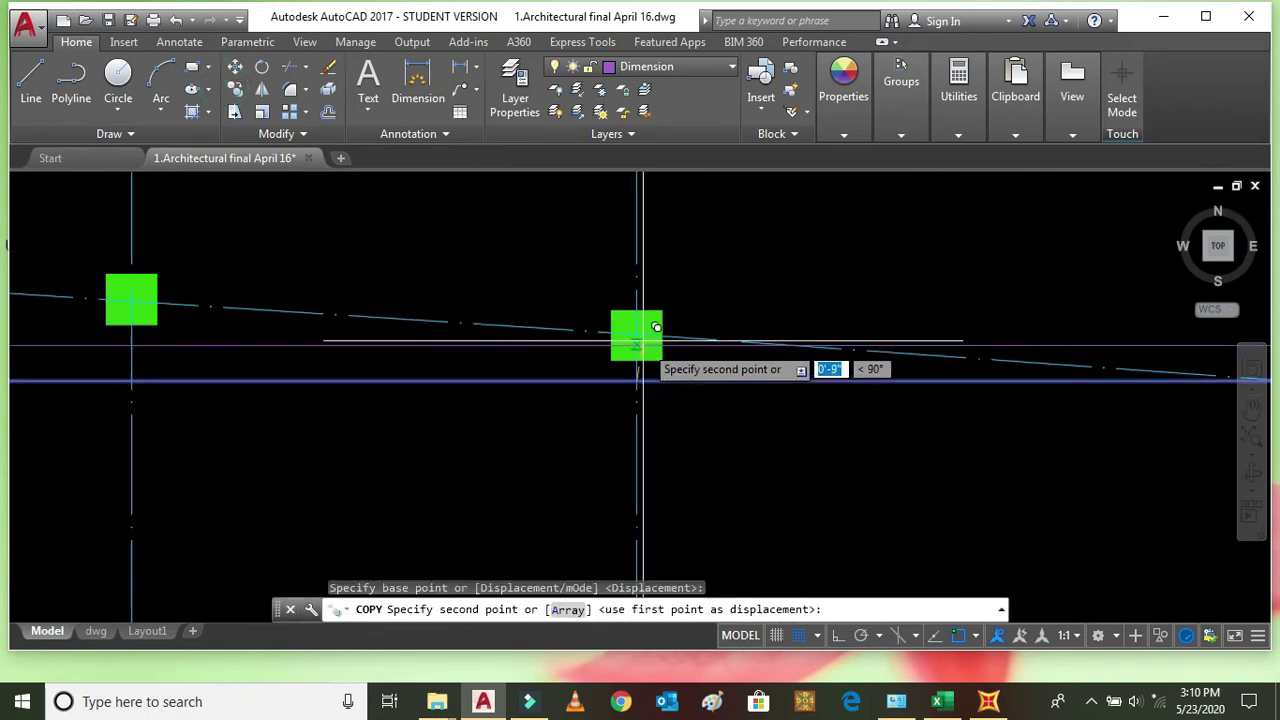
{"action": "left_click", "coordinate": [637, 333]}
{"action": "scroll", "coordinate": [750, 390], "scroll_direction": "down", "scroll_amount": 2}
{"action": "scroll", "coordinate": [430, 335], "scroll_direction": "up", "scroll_amount": 4}
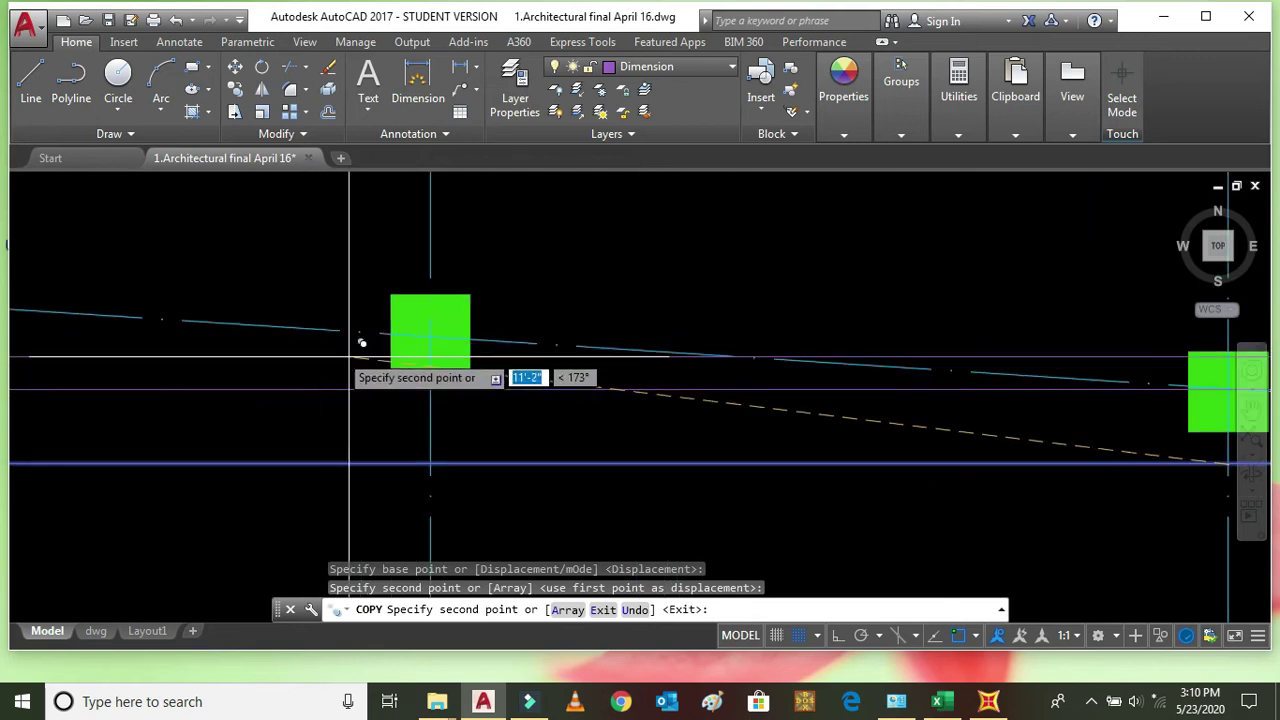
{"action": "left_click", "coordinate": [441, 328]}
{"action": "scroll", "coordinate": [586, 263], "scroll_direction": "down", "scroll_amount": 7}
{"action": "key", "text": "Escape"}
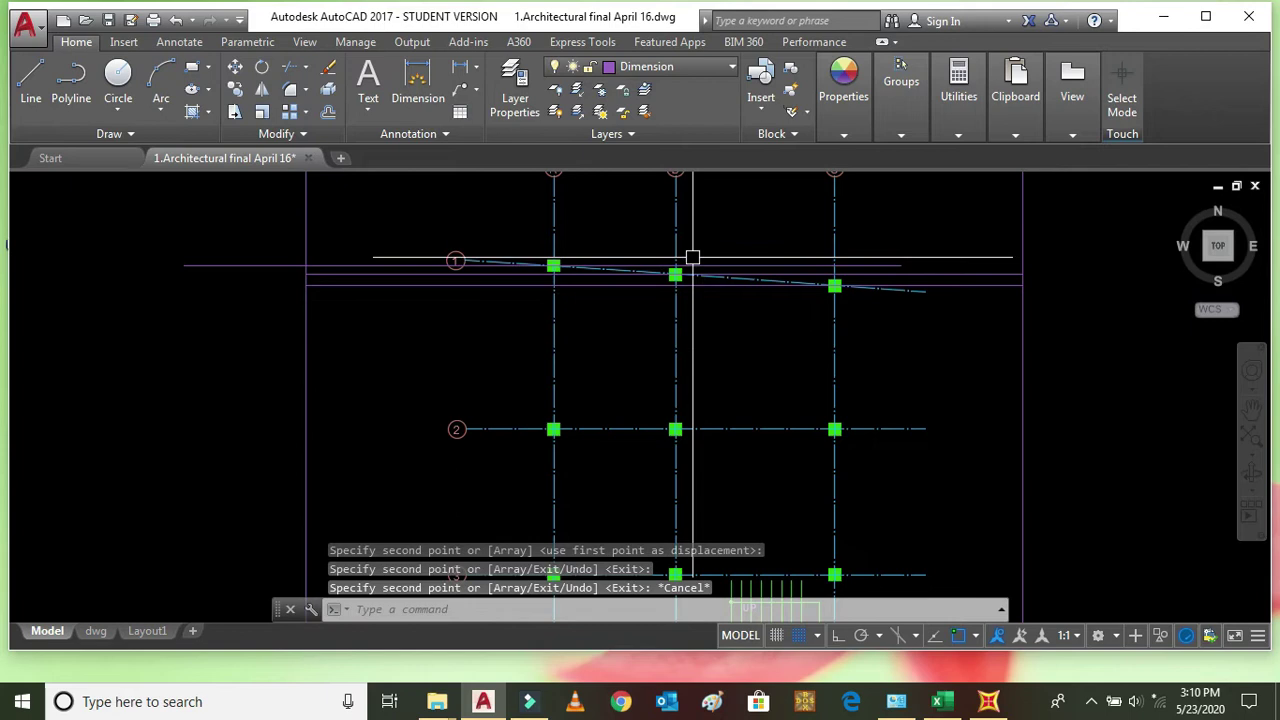
Step: Trim the part of the uppermost horizontal line that projects beyond the west side of the rectangle
{"action": "scroll", "coordinate": [523, 289], "scroll_direction": "down", "scroll_amount": 3}
{"action": "scroll", "coordinate": [427, 299], "scroll_direction": "up", "scroll_amount": 3}
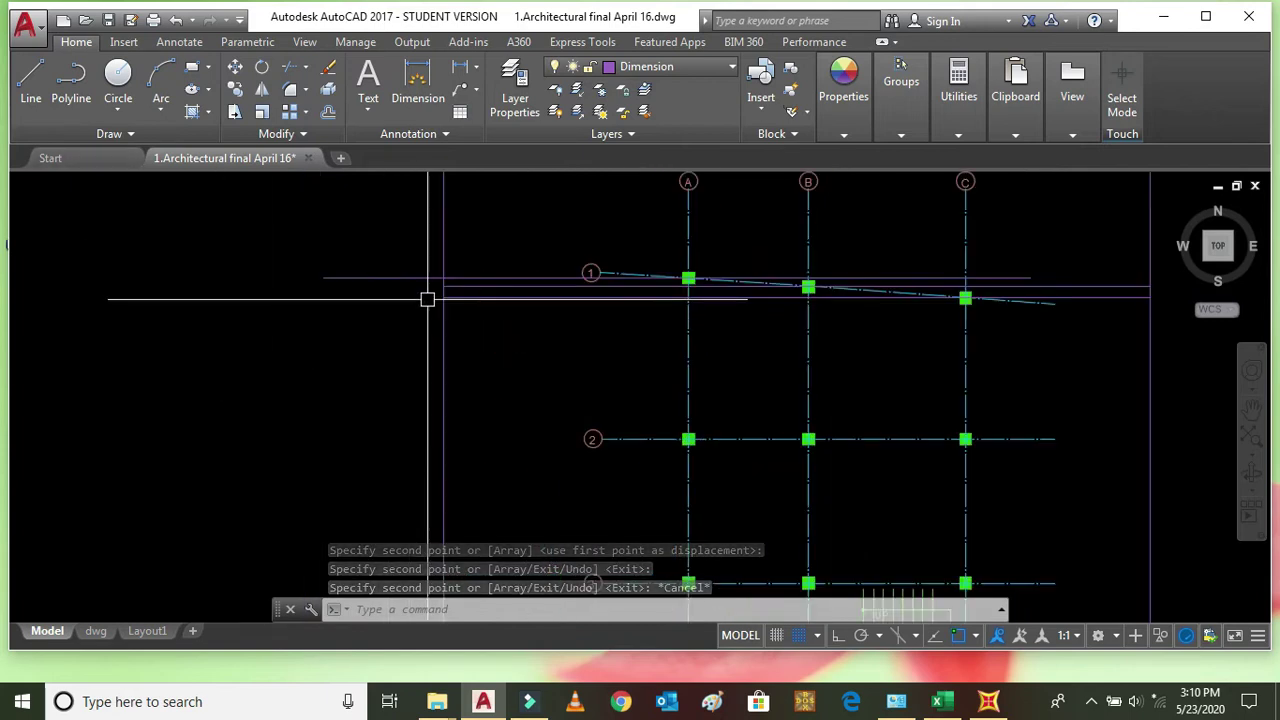
{"action": "type", "text": "tr"}
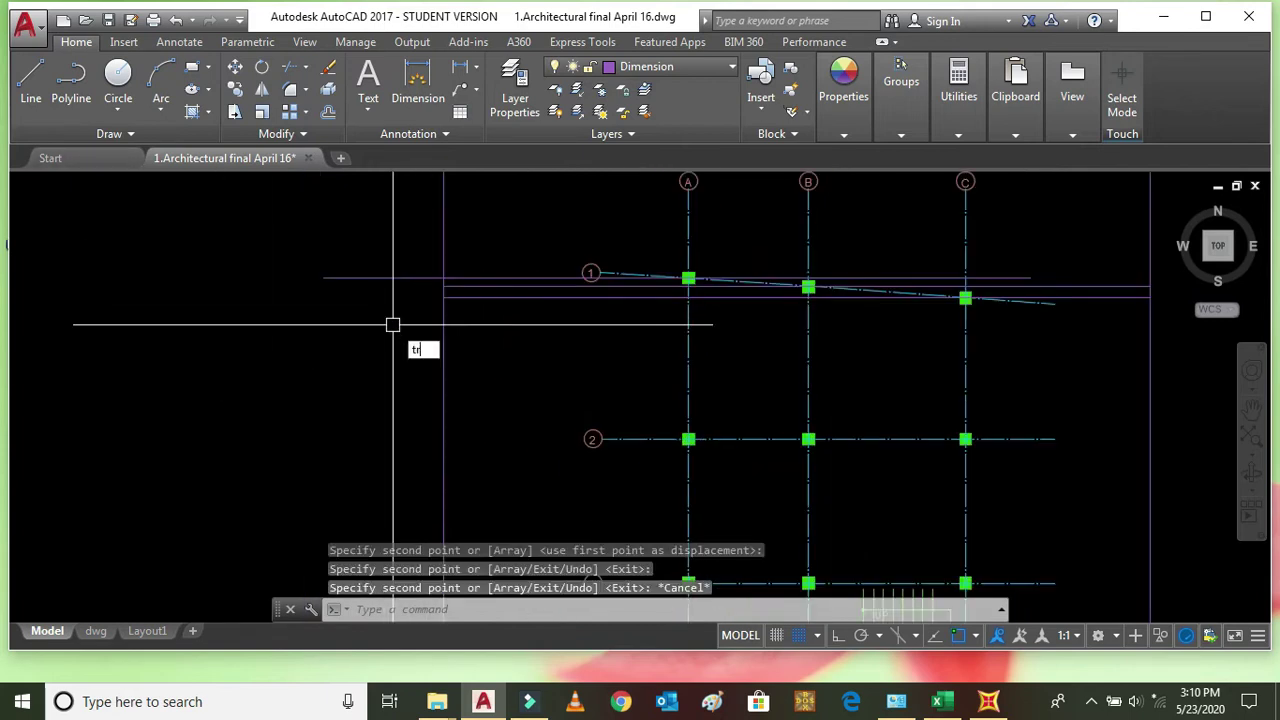
{"action": "key", "text": "Return"}
{"action": "key", "text": "Return"}
{"action": "double_click", "coordinate": [385, 266]}
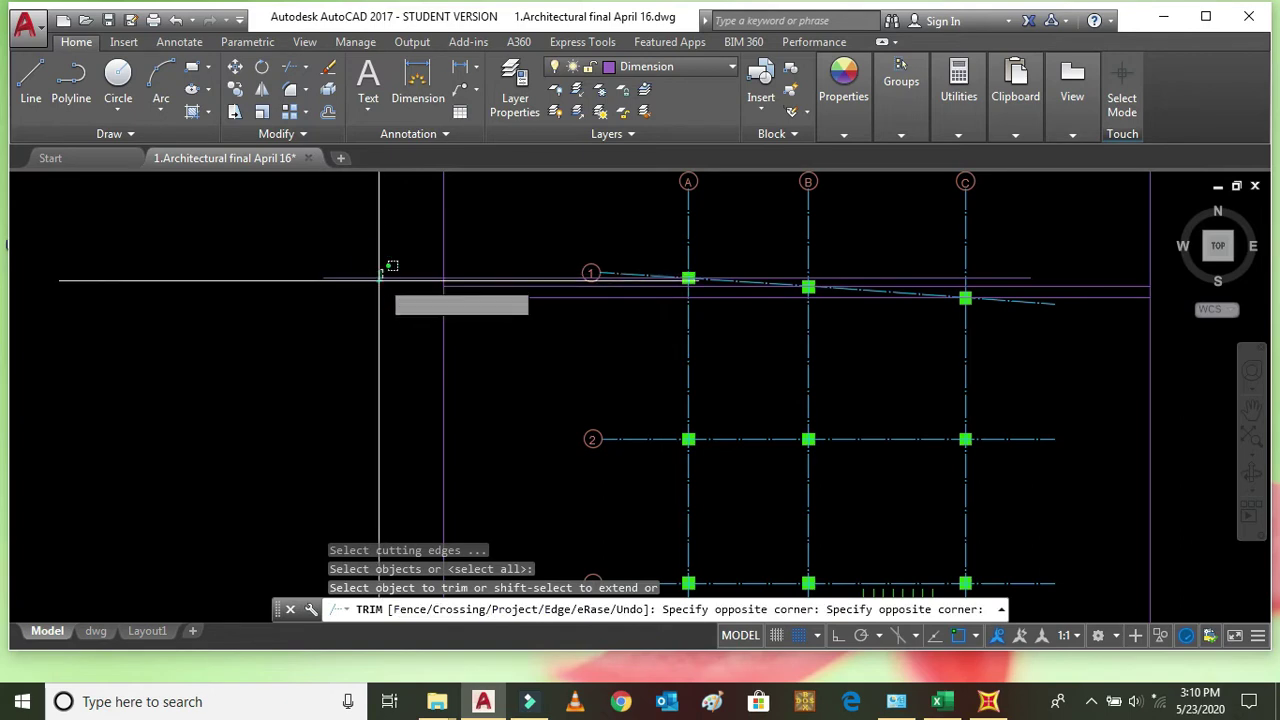
{"action": "key", "text": "Escape"}
Step: Delete the rectangle around the column grid
{"action": "left_click", "coordinate": [446, 362]}
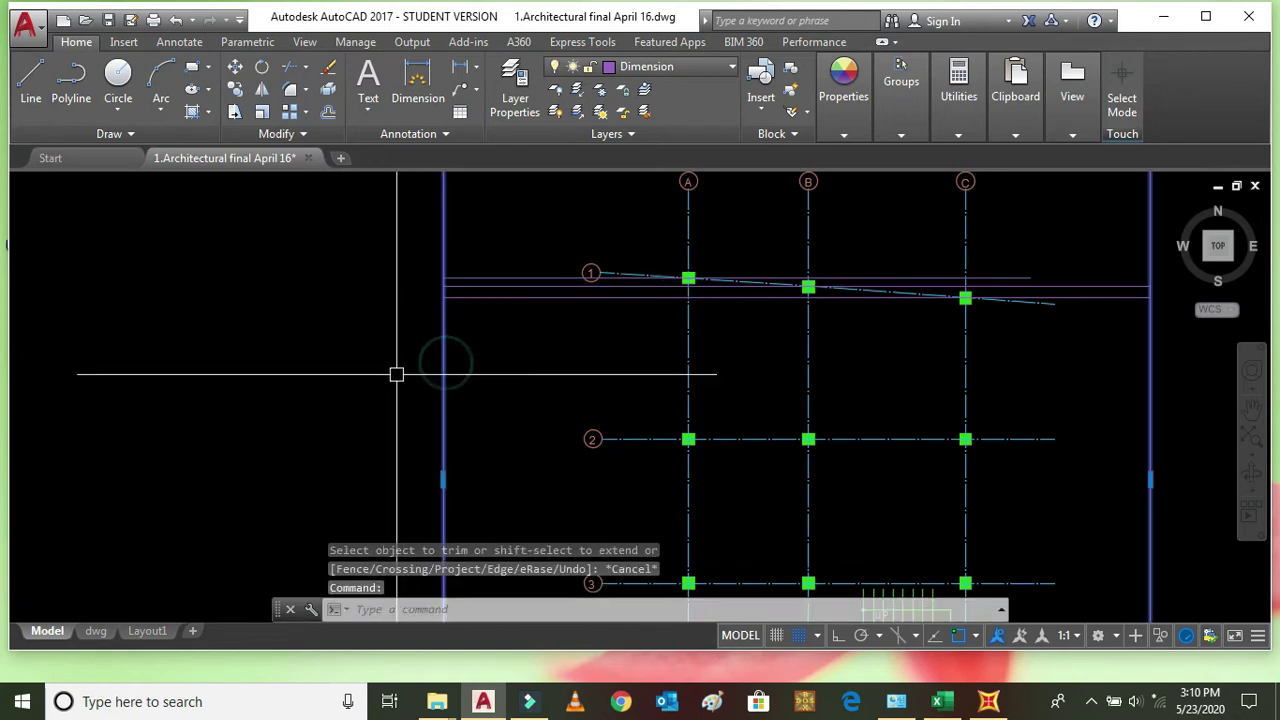
{"action": "key", "text": "Delete"}
{"action": "scroll", "coordinate": [400, 340], "scroll_direction": "down", "scroll_amount": 4}
{"action": "scroll", "coordinate": [543, 500], "scroll_direction": "up", "scroll_amount": 4}
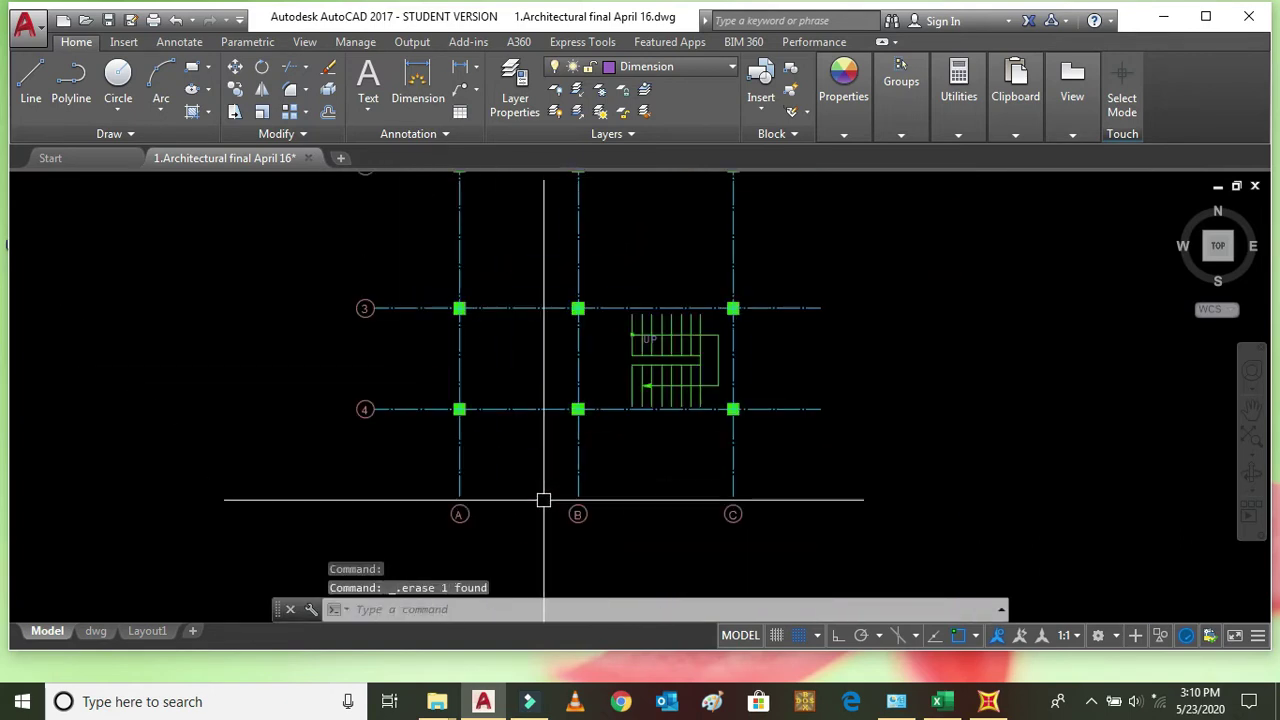
Step: Add a linear dimension between grid lines A and B, just below grid line 4
{"action": "scroll", "coordinate": [543, 500], "scroll_direction": "down", "scroll_amount": 3}
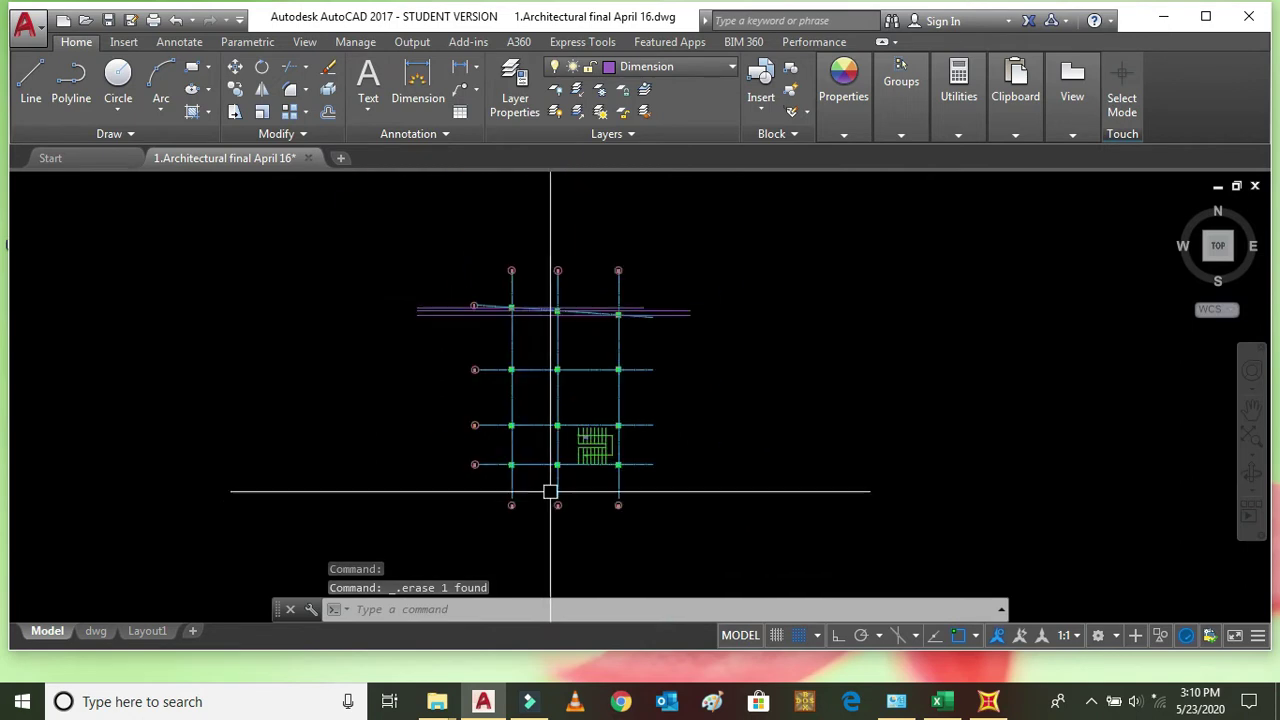
{"action": "scroll", "coordinate": [550, 489], "scroll_direction": "up", "scroll_amount": 3}
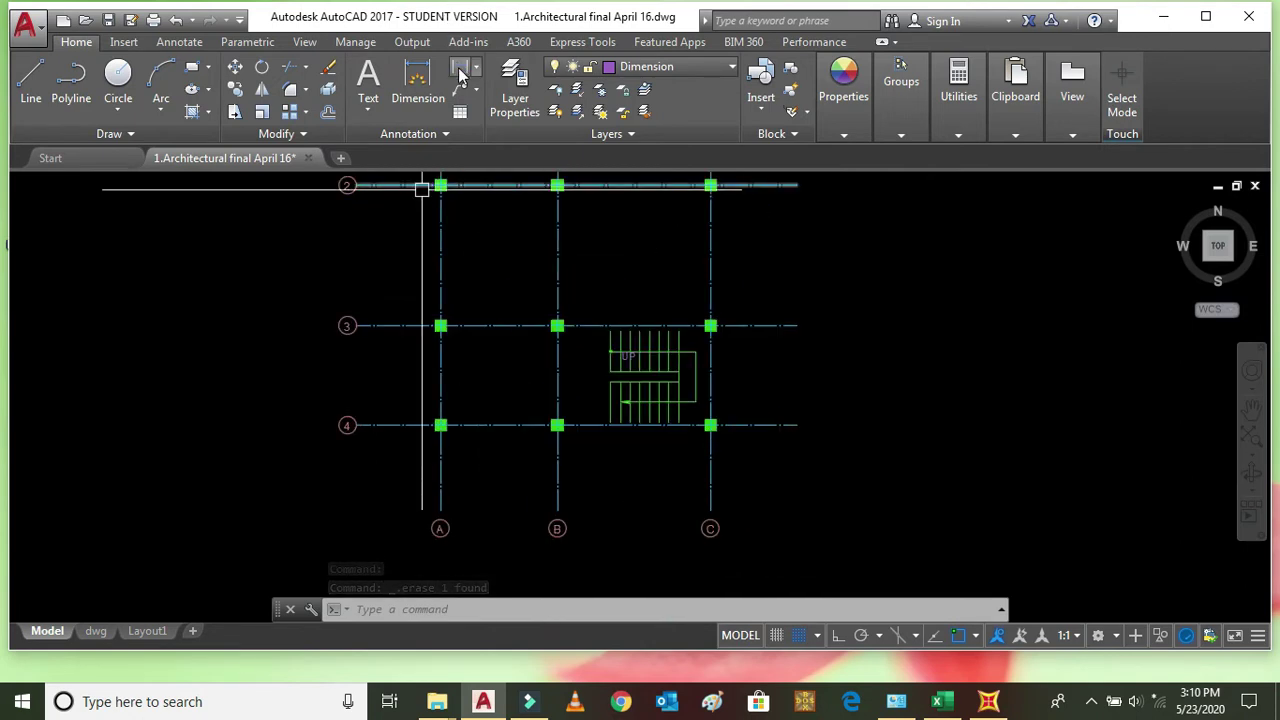
{"action": "left_click", "coordinate": [460, 70]}
{"action": "scroll", "coordinate": [457, 444], "scroll_direction": "up", "scroll_amount": 2}
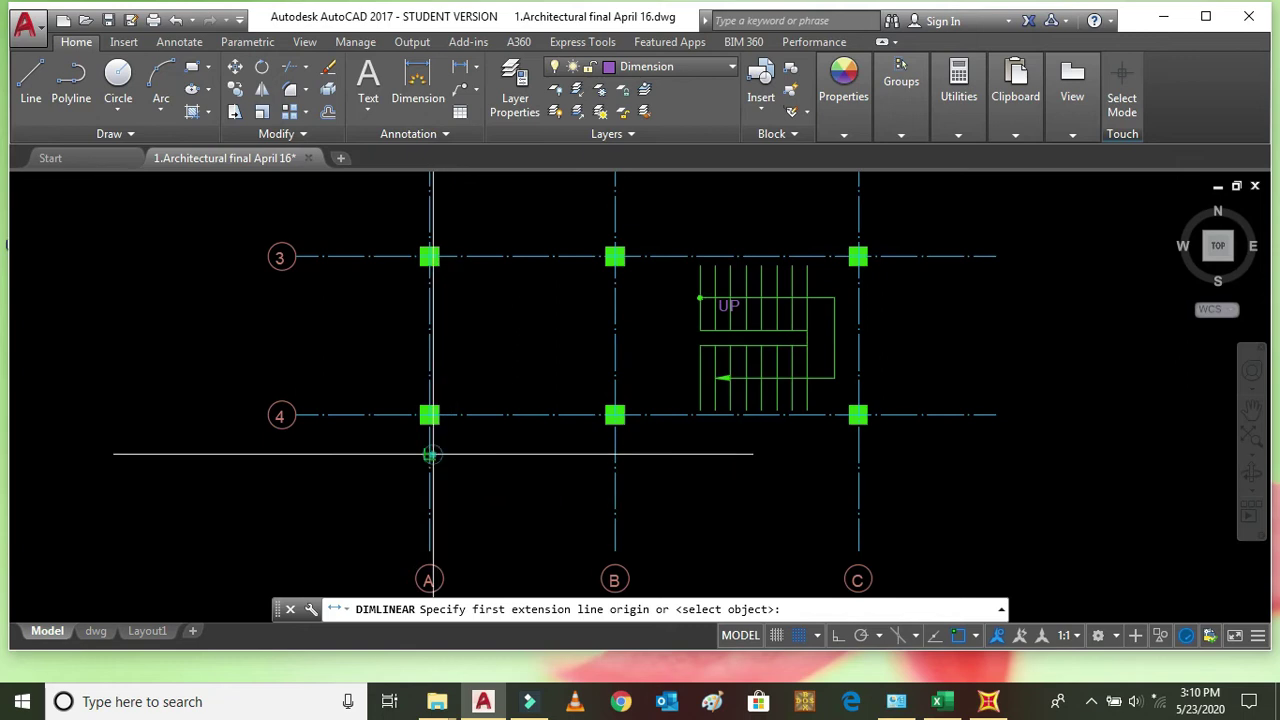
{"action": "left_click", "coordinate": [430, 452]}
{"action": "left_click", "coordinate": [613, 457]}
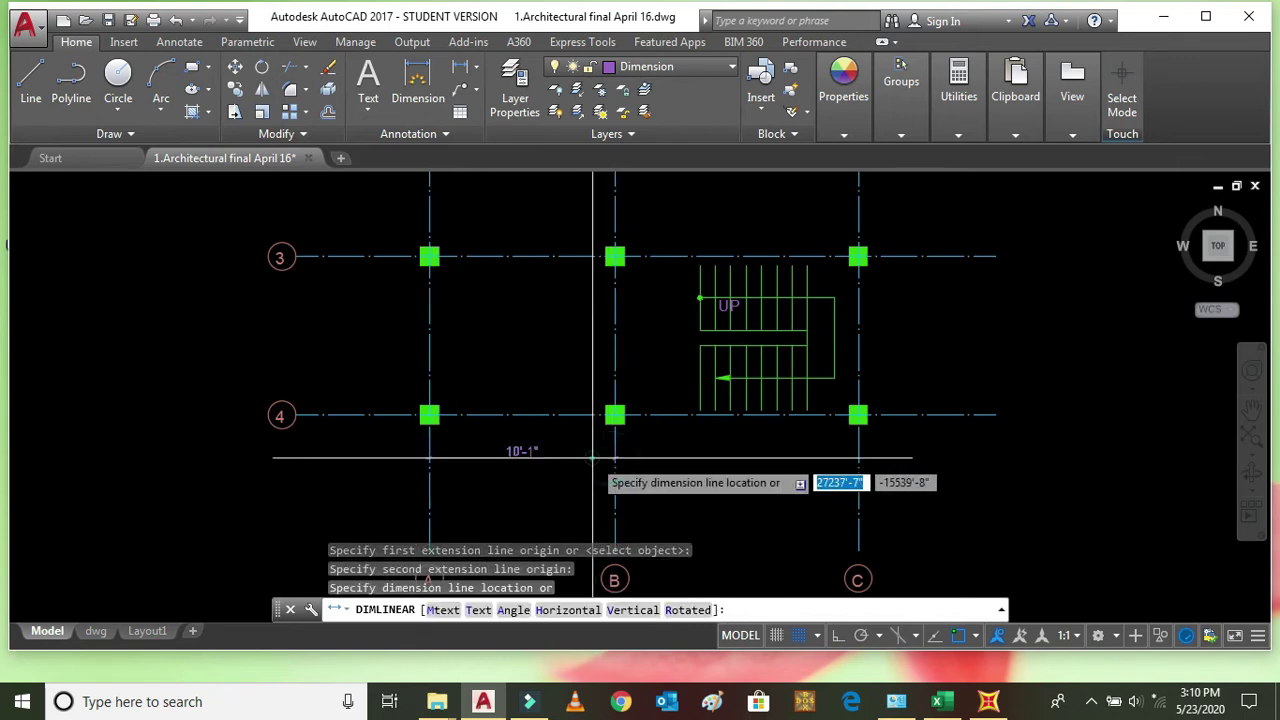
{"action": "left_click", "coordinate": [616, 458]}
Step: Add a linear dimension between grid lines B and C, level with the A–B dimension below grid line 4
{"action": "scroll", "coordinate": [700, 468], "scroll_direction": "up", "scroll_amount": 4}
{"action": "key", "text": "Return"}
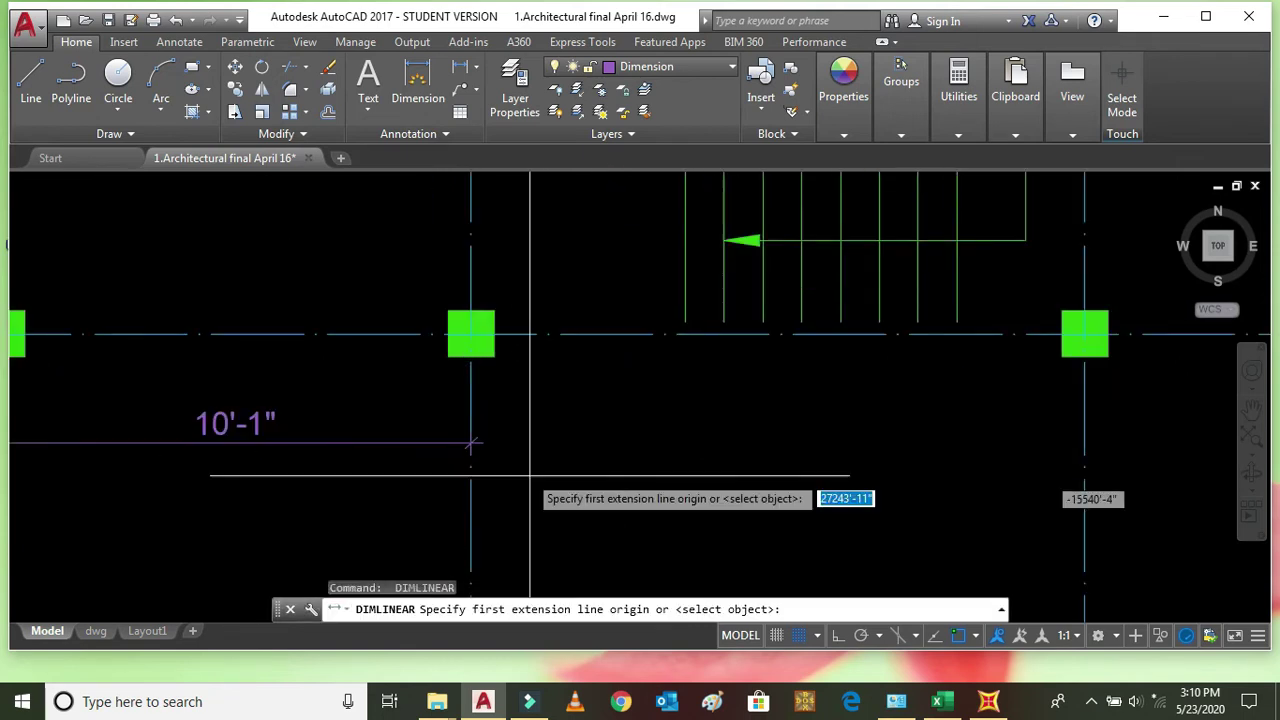
{"action": "left_click", "coordinate": [471, 494]}
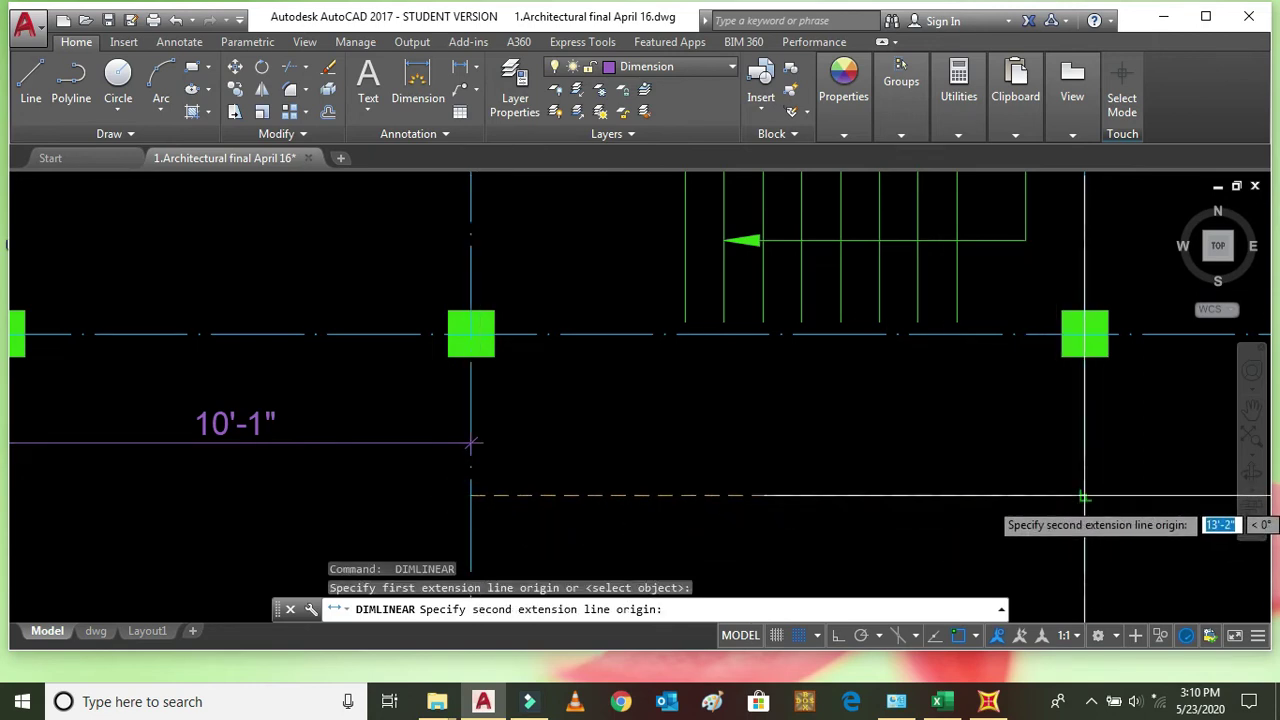
{"action": "left_click", "coordinate": [1085, 512]}
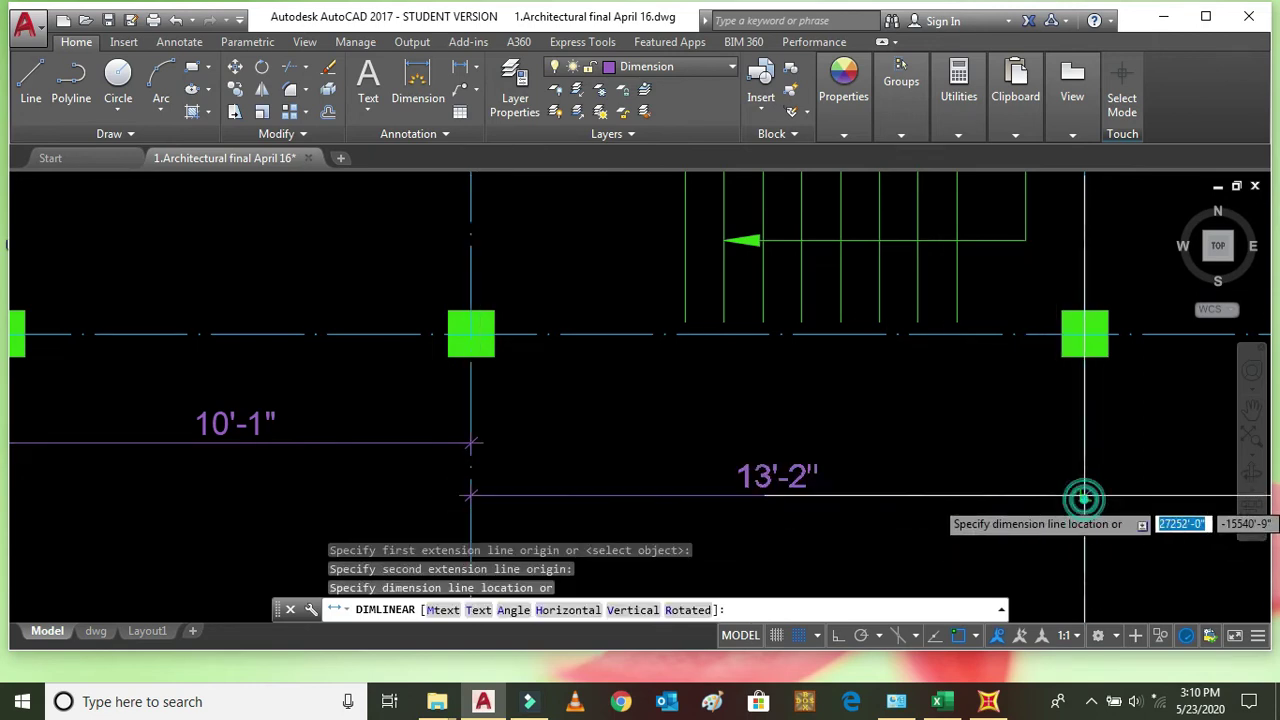
{"action": "left_click", "coordinate": [1033, 446]}
{"action": "scroll", "coordinate": [768, 499], "scroll_direction": "down", "scroll_amount": 8}
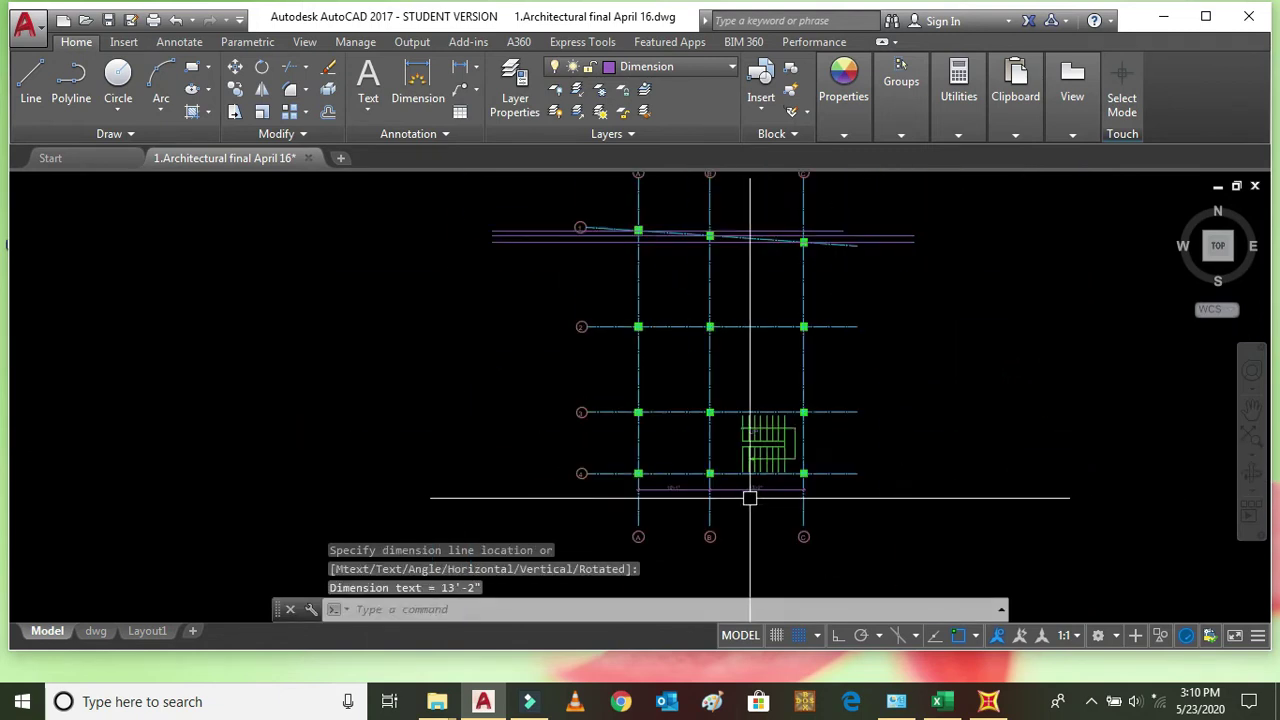
Step: Add a vertical linear dimension between grid lines 3 and 4, just east of grid line C
{"action": "scroll", "coordinate": [868, 464], "scroll_direction": "up", "scroll_amount": 2}
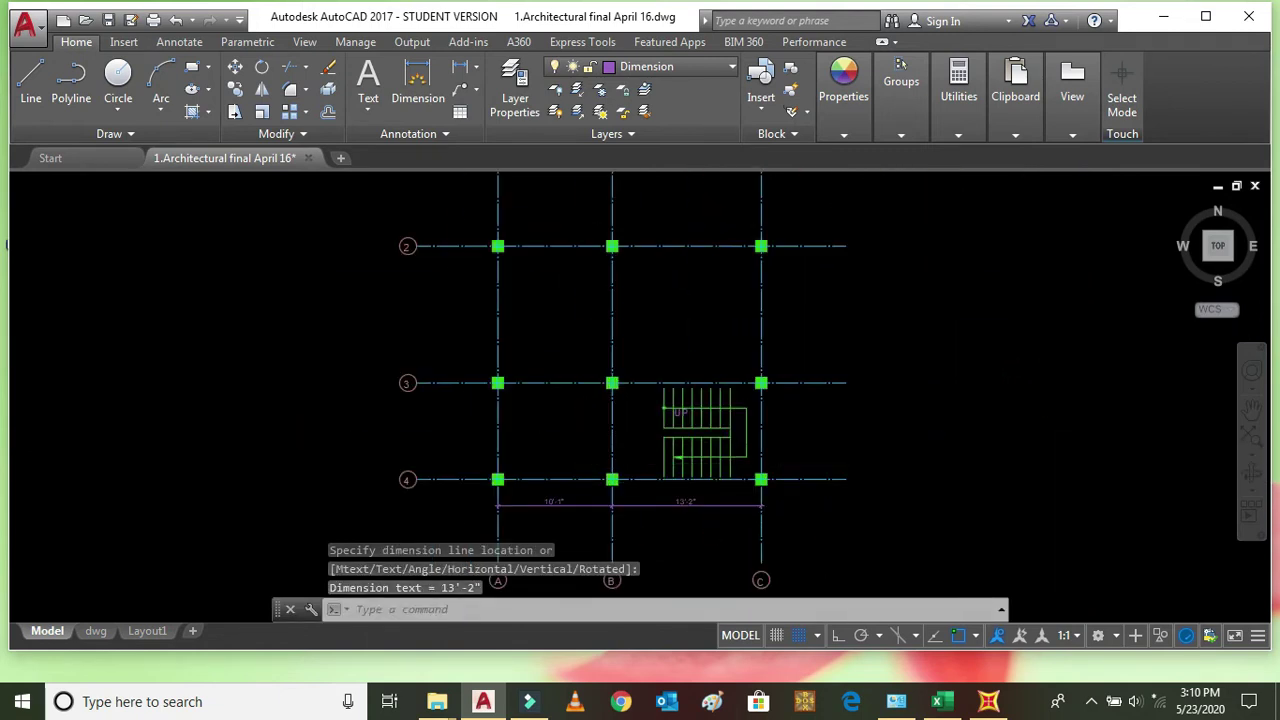
{"action": "key", "text": "space"}
{"action": "left_click", "coordinate": [809, 383]}
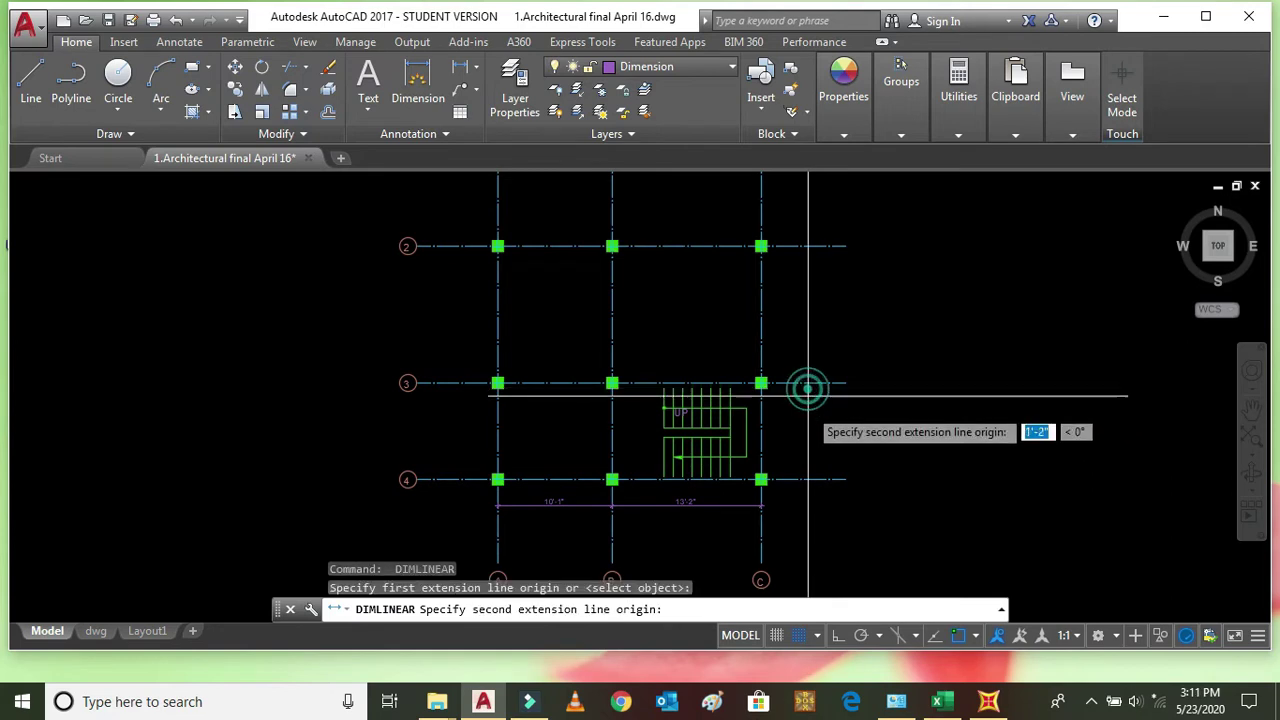
{"action": "left_click", "coordinate": [808, 480]}
{"action": "left_click", "coordinate": [806, 460]}
Step: Add a vertical linear dimension between grid lines 2 and 3, just east of grid line C
{"action": "scroll", "coordinate": [824, 330], "scroll_direction": "up", "scroll_amount": 2}
{"action": "key", "text": "space"}
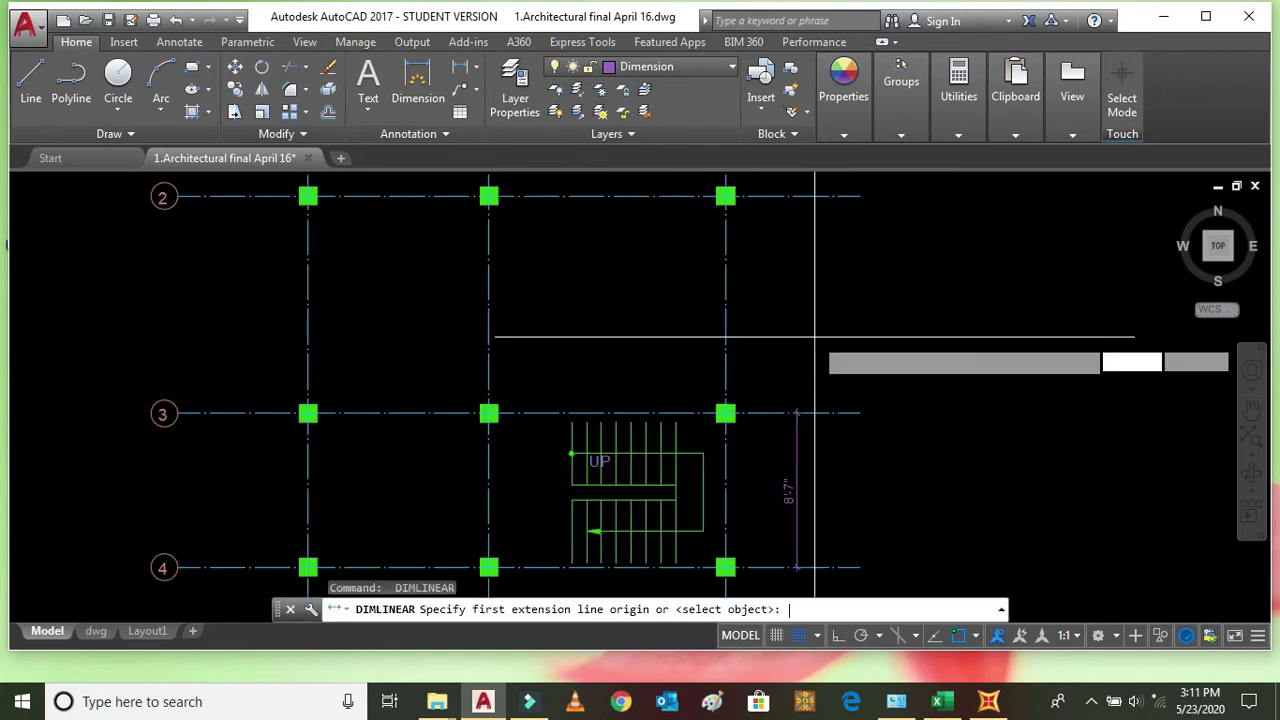
{"action": "left_click", "coordinate": [798, 196]}
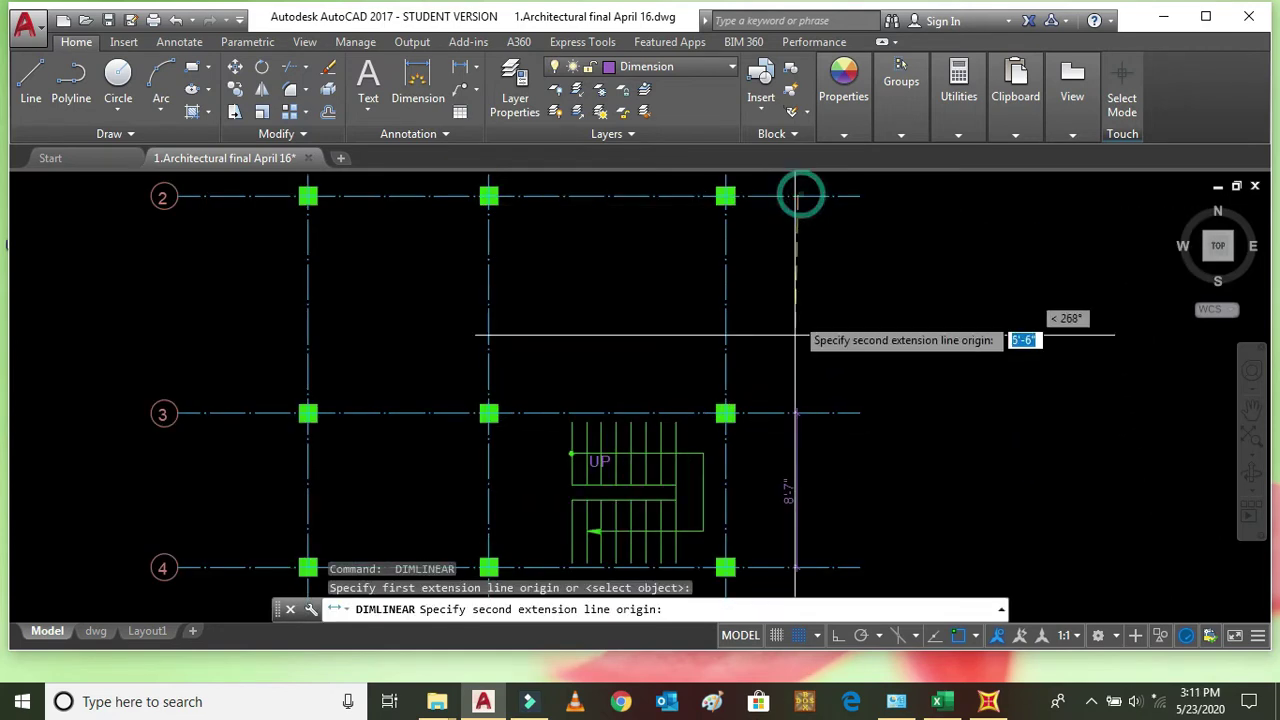
{"action": "left_click", "coordinate": [797, 409]}
{"action": "left_click", "coordinate": [817, 380]}
Step: Add a vertical linear dimension from the horizontal line through column C-1 down to grid line 2, east of grid line C
{"action": "scroll", "coordinate": [820, 400], "scroll_direction": "down", "scroll_amount": 4}
{"action": "scroll", "coordinate": [829, 320], "scroll_direction": "up", "scroll_amount": 6}
{"action": "scroll", "coordinate": [829, 325], "scroll_direction": "up", "scroll_amount": 3}
{"action": "scroll", "coordinate": [830, 340], "scroll_direction": "down", "scroll_amount": 3}
{"action": "key", "text": "space"}
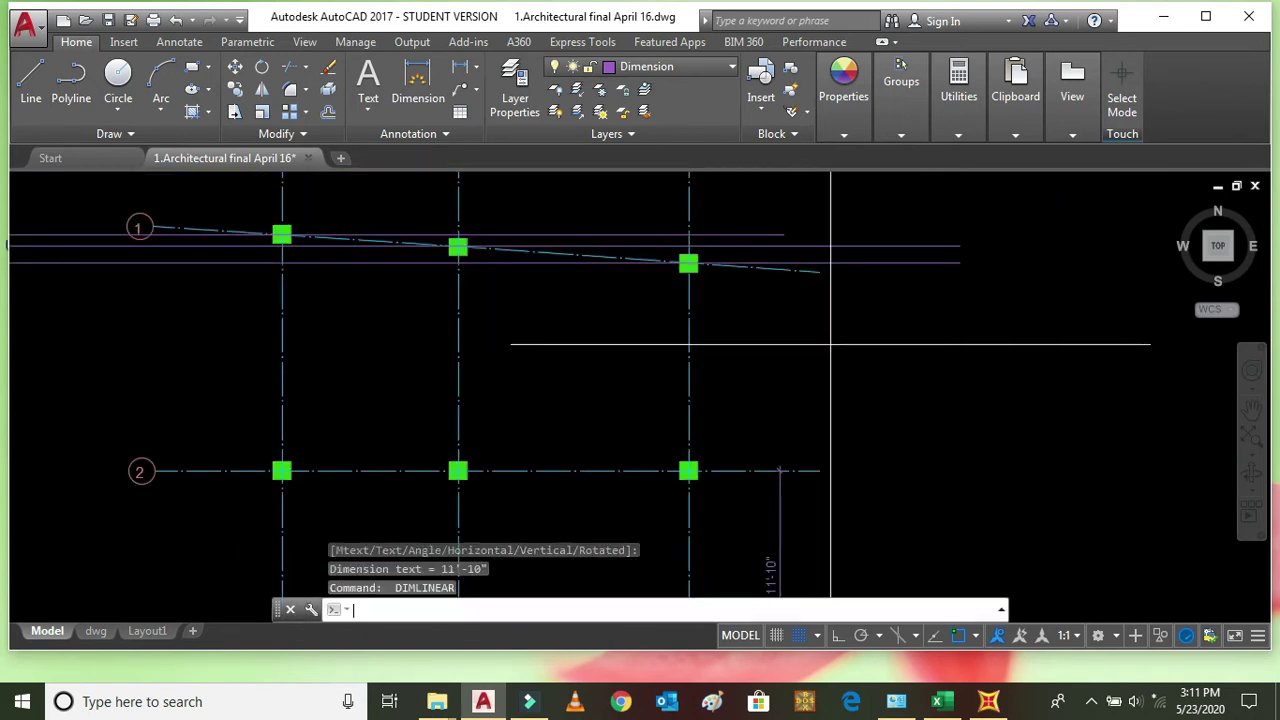
{"action": "scroll", "coordinate": [760, 272], "scroll_direction": "up", "scroll_amount": 3}
{"action": "left_click", "coordinate": [754, 271]}
{"action": "scroll", "coordinate": [736, 480], "scroll_direction": "down", "scroll_amount": 5}
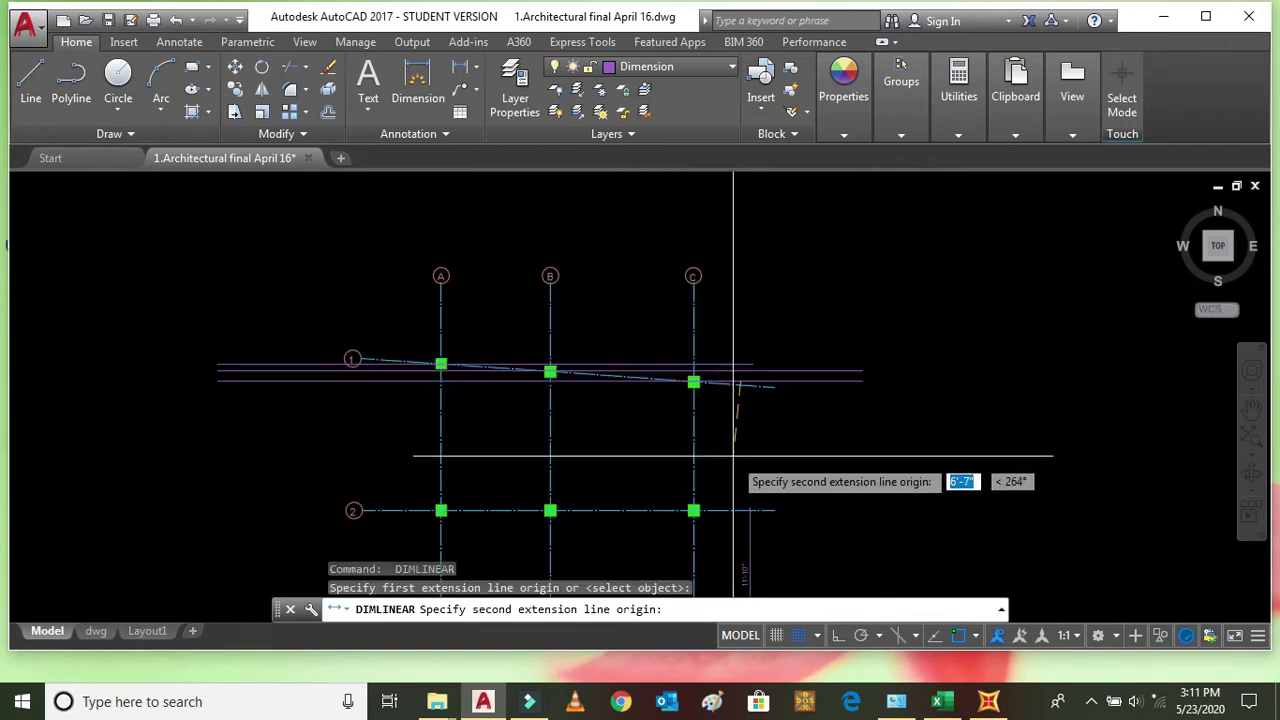
{"action": "left_click", "coordinate": [740, 510]}
{"action": "left_click", "coordinate": [745, 456]}
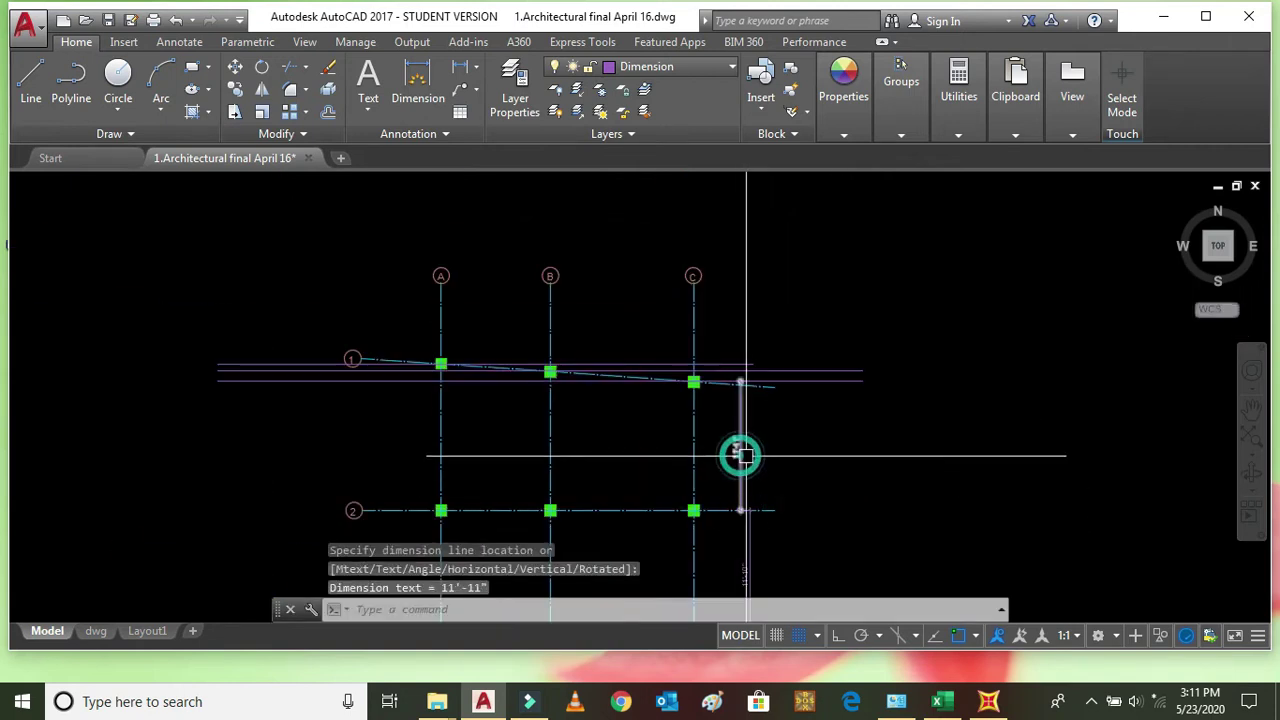
Step: Dimension the vertical spacing between the horizontal lines through columns B-1 and C-1, east of the grid
{"action": "scroll", "coordinate": [776, 446], "scroll_direction": "up", "scroll_amount": 5}
{"action": "scroll", "coordinate": [764, 455], "scroll_direction": "down", "scroll_amount": 3}
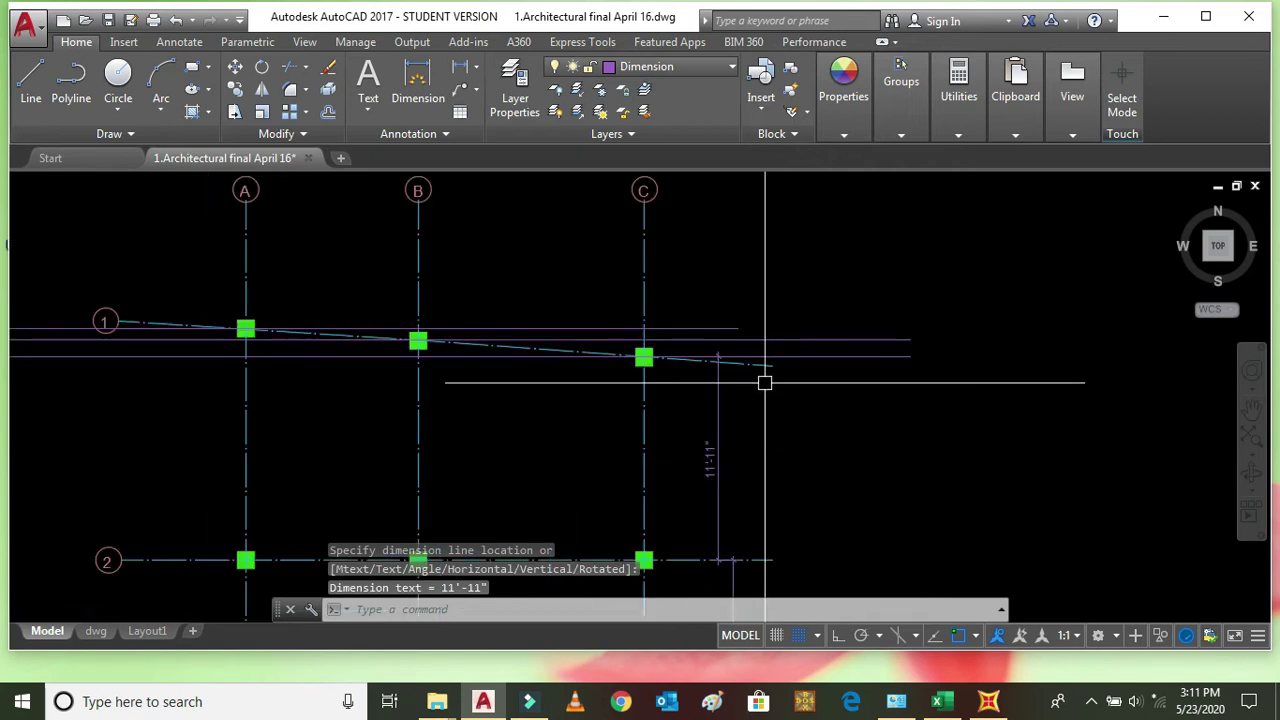
{"action": "scroll", "coordinate": [760, 332], "scroll_direction": "up", "scroll_amount": 3}
{"action": "key", "text": "Return"}
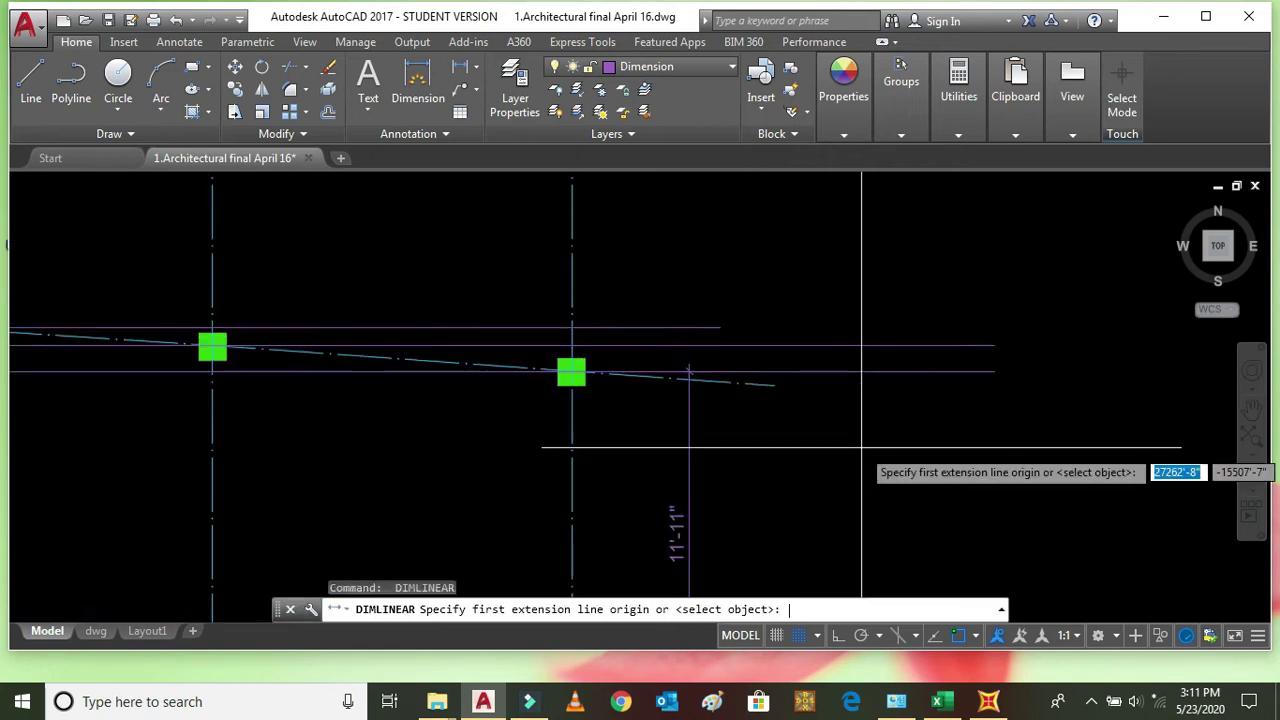
{"action": "left_click", "coordinate": [818, 349]}
{"action": "left_click", "coordinate": [818, 372]}
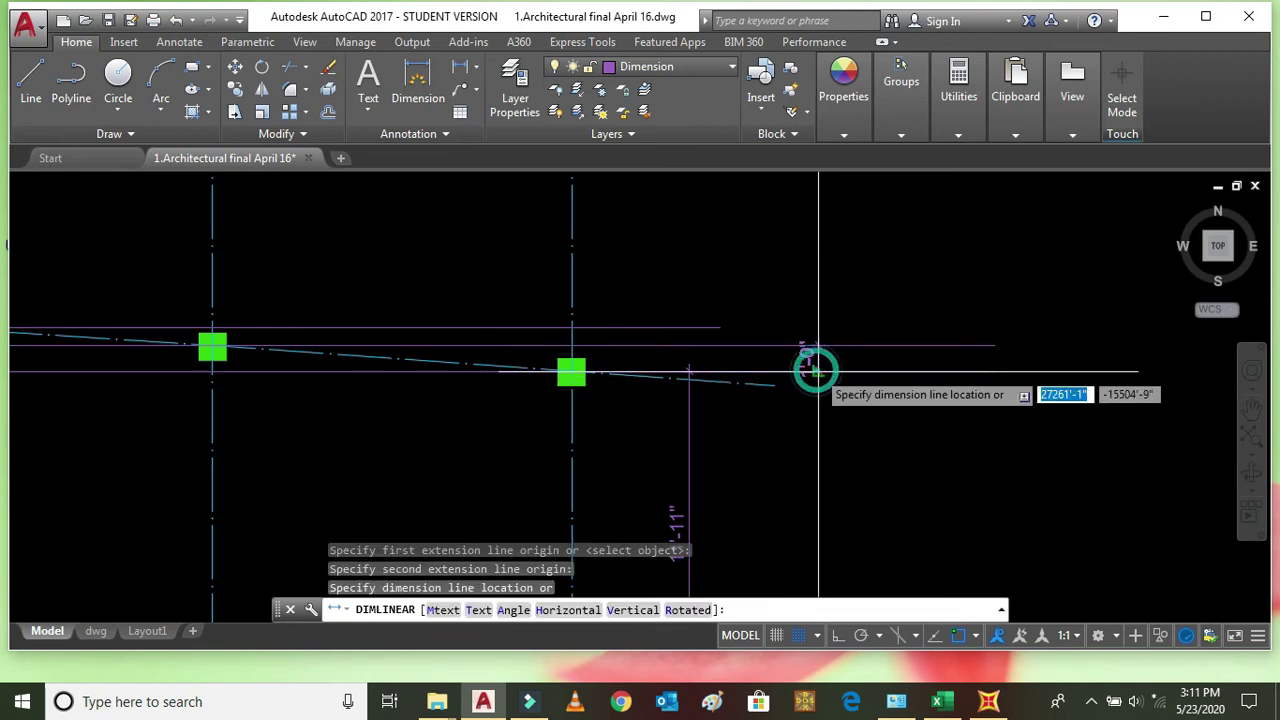
{"action": "scroll", "coordinate": [818, 372], "scroll_direction": "up", "scroll_amount": 4}
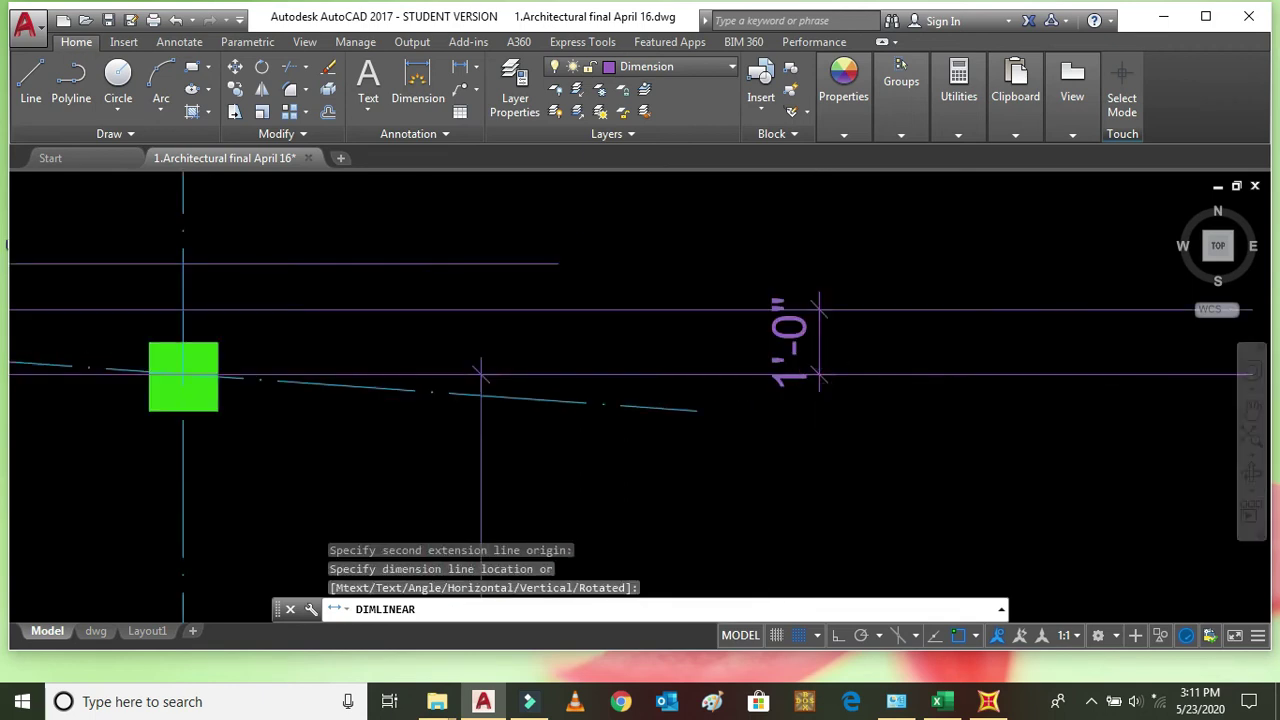
{"action": "left_click", "coordinate": [481, 375]}
{"action": "scroll", "coordinate": [481, 375], "scroll_direction": "down", "scroll_amount": 2}
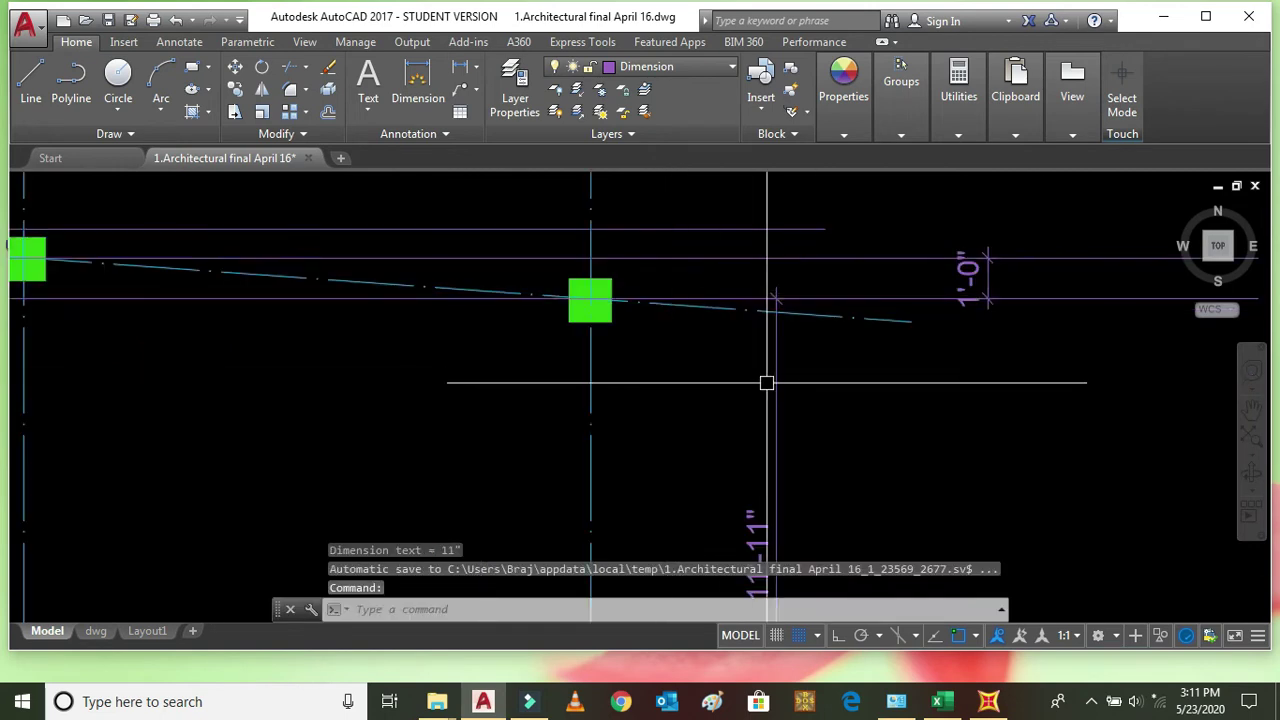
Step: Dimension the vertical spacing between the horizontal lines through columns A-1 and B-1, east of grid line C
{"action": "key", "text": "Return"}
{"action": "scroll", "coordinate": [753, 213], "scroll_direction": "up", "scroll_amount": 2}
{"action": "left_click", "coordinate": [737, 240]}
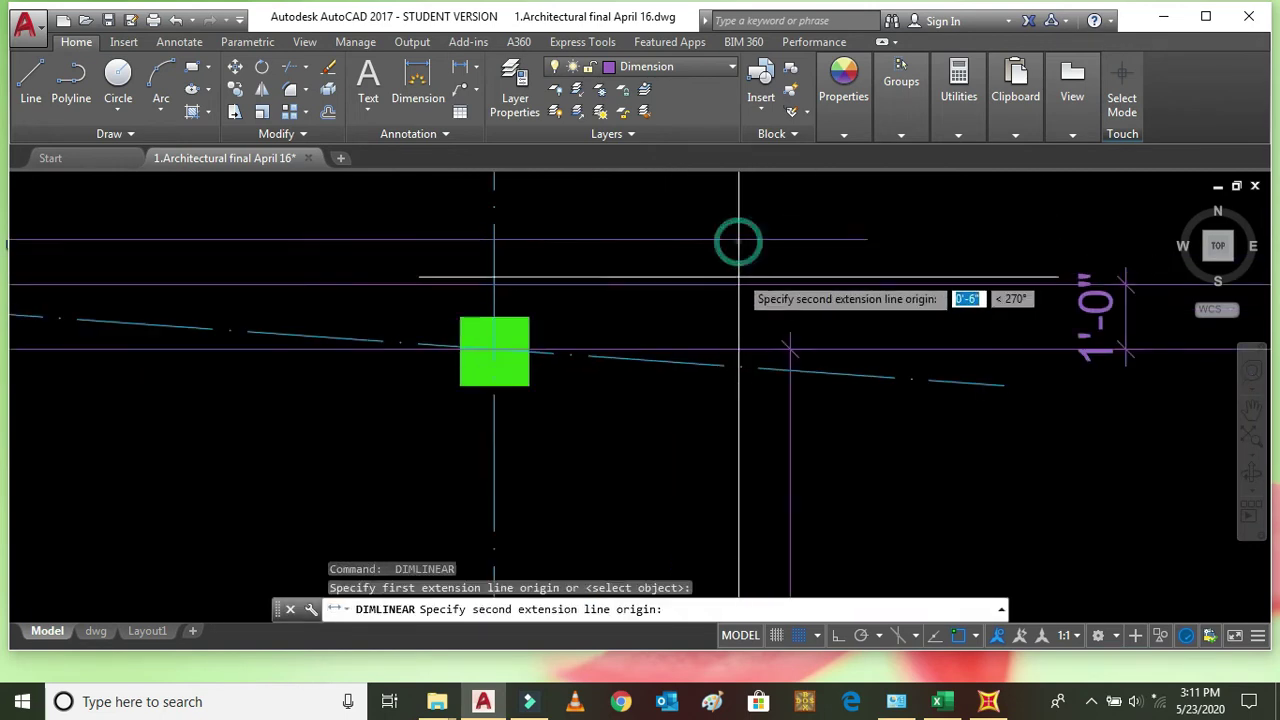
{"action": "left_click", "coordinate": [738, 283]}
{"action": "left_click", "coordinate": [752, 282]}
{"action": "scroll", "coordinate": [843, 271], "scroll_direction": "down", "scroll_amount": 5}
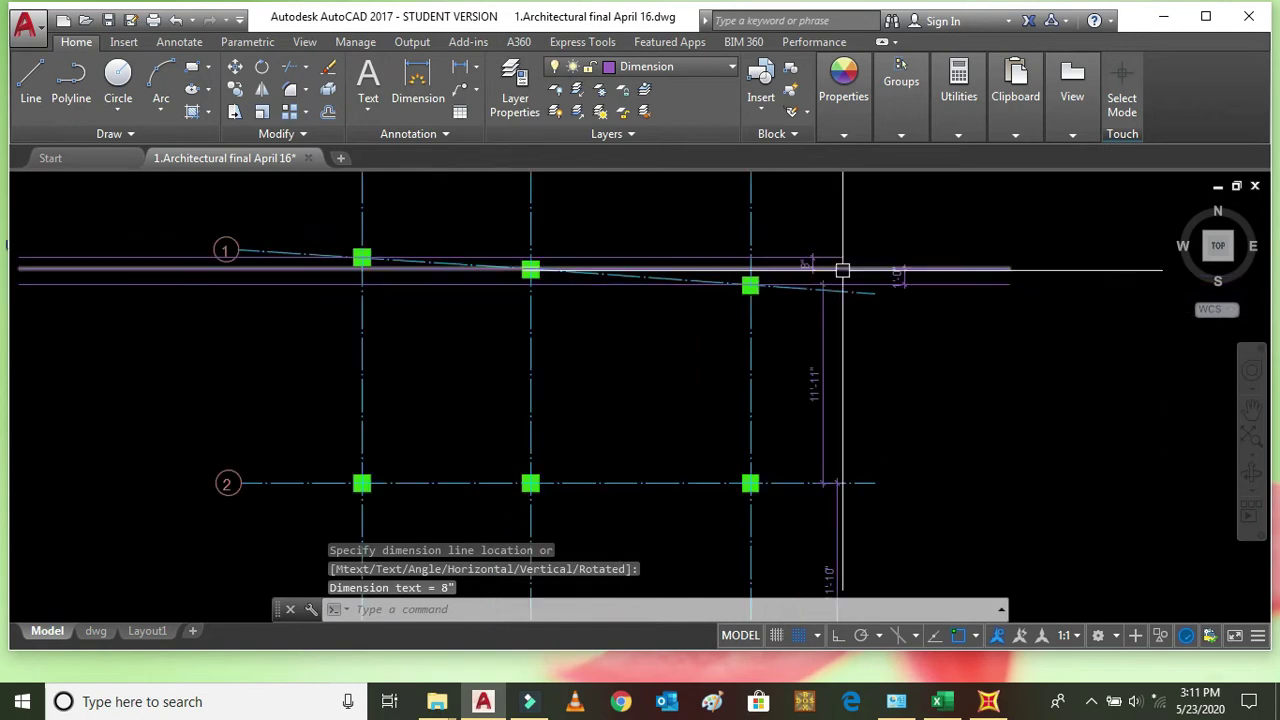
Step: Examine the new grid dimensions, especially the A–B and B–C spacings below grid line 4
{"action": "scroll", "coordinate": [651, 360], "scroll_direction": "up", "scroll_amount": 5}
{"action": "scroll", "coordinate": [571, 337], "scroll_direction": "down", "scroll_amount": 4}
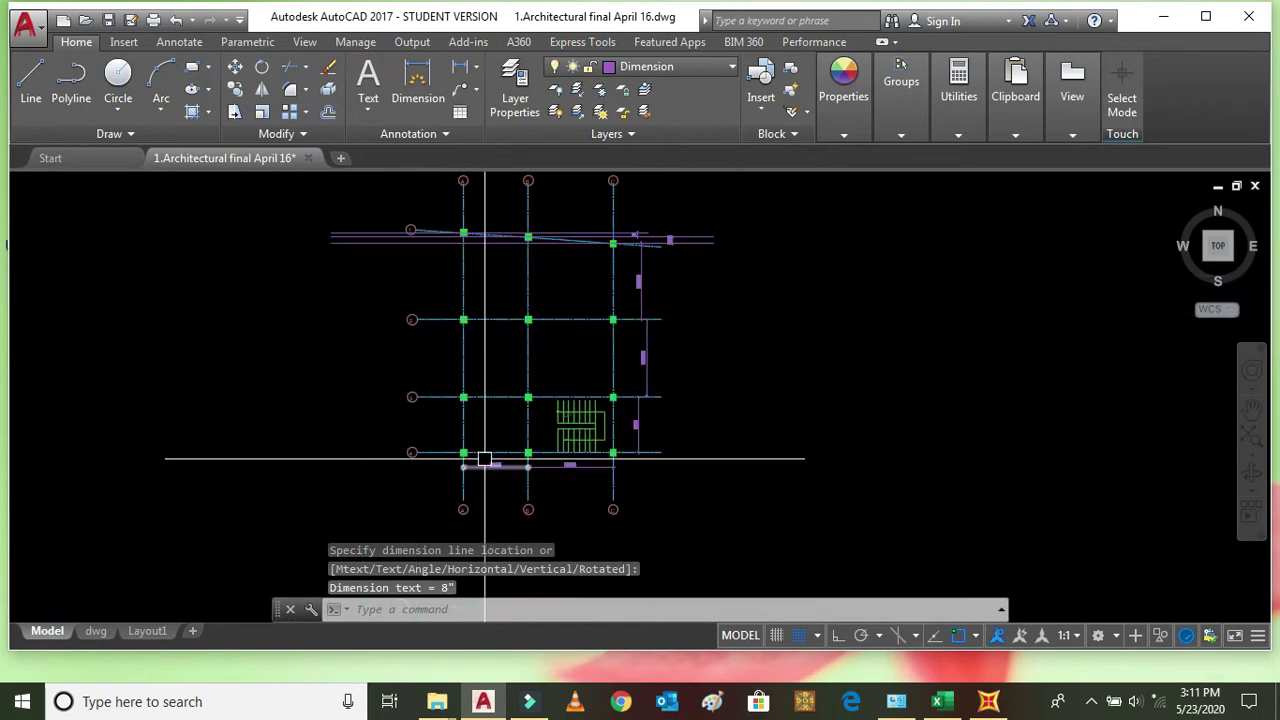
{"action": "scroll", "coordinate": [439, 409], "scroll_direction": "up", "scroll_amount": 3}
{"action": "scroll", "coordinate": [441, 405], "scroll_direction": "down", "scroll_amount": 2}
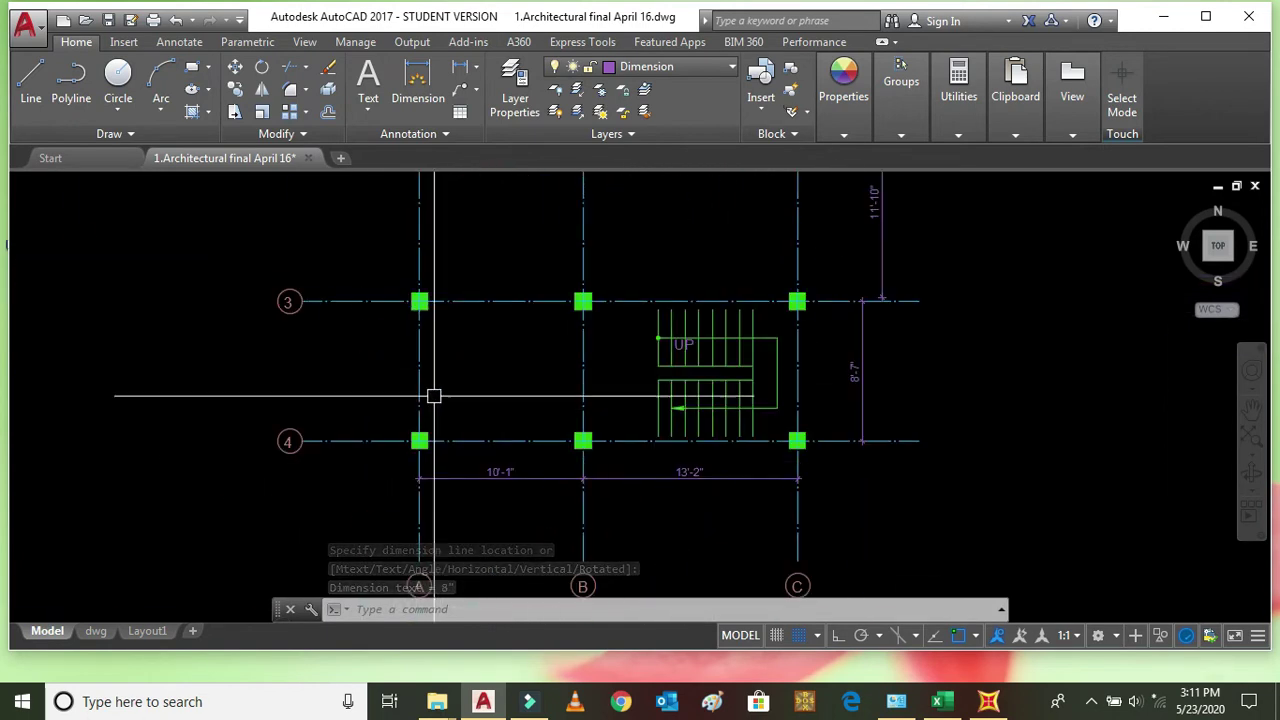
{"action": "scroll", "coordinate": [510, 455], "scroll_direction": "up", "scroll_amount": 4}
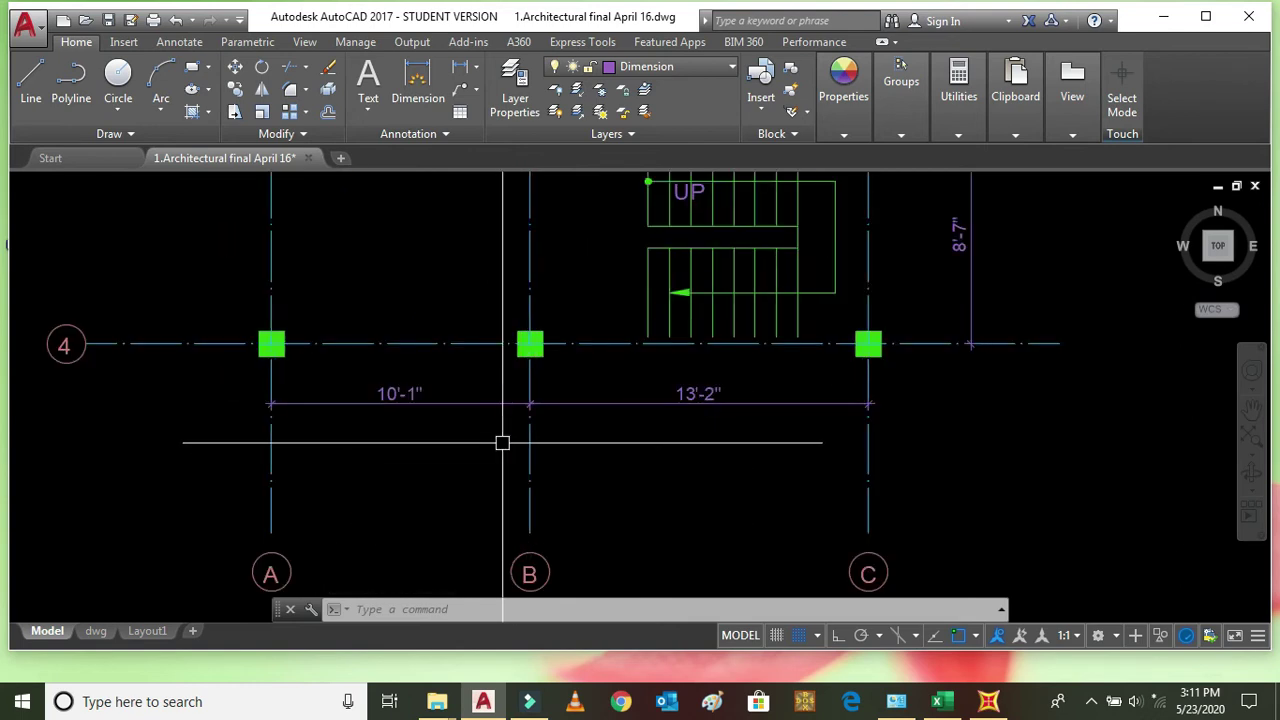
{"action": "scroll", "coordinate": [428, 410], "scroll_direction": "up", "scroll_amount": 2}
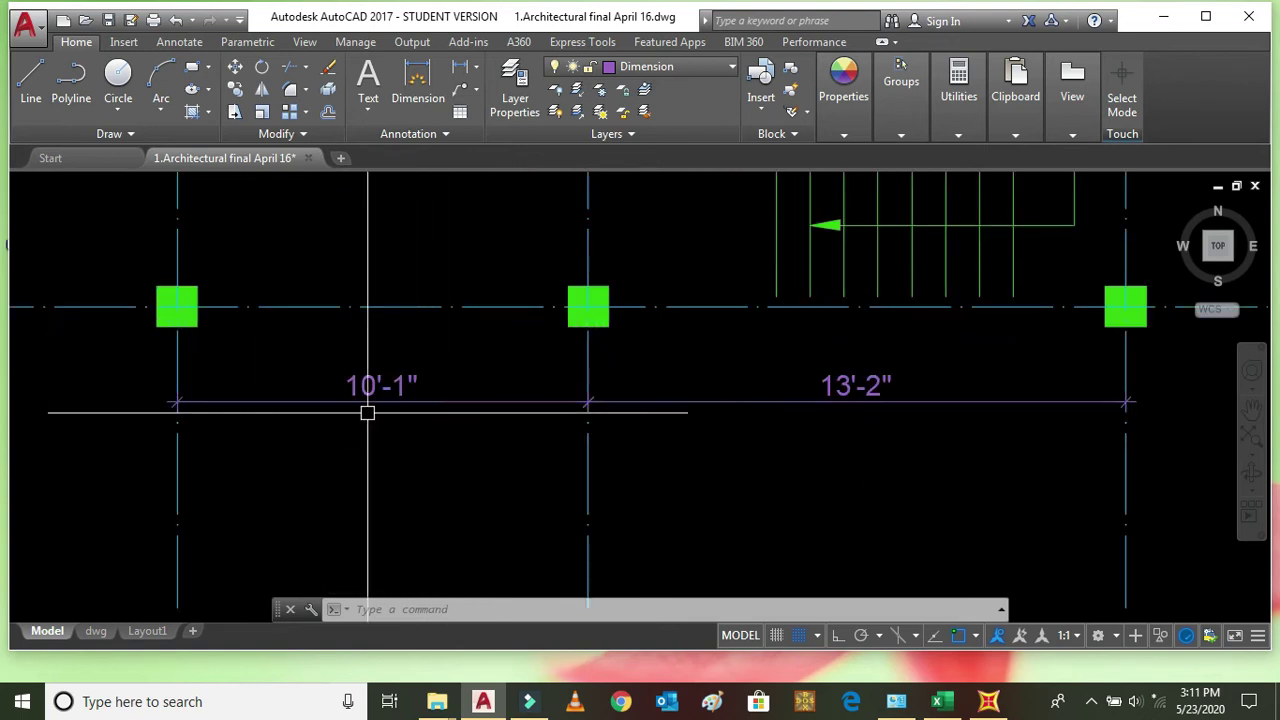
{"action": "scroll", "coordinate": [345, 416], "scroll_direction": "up", "scroll_amount": 2}
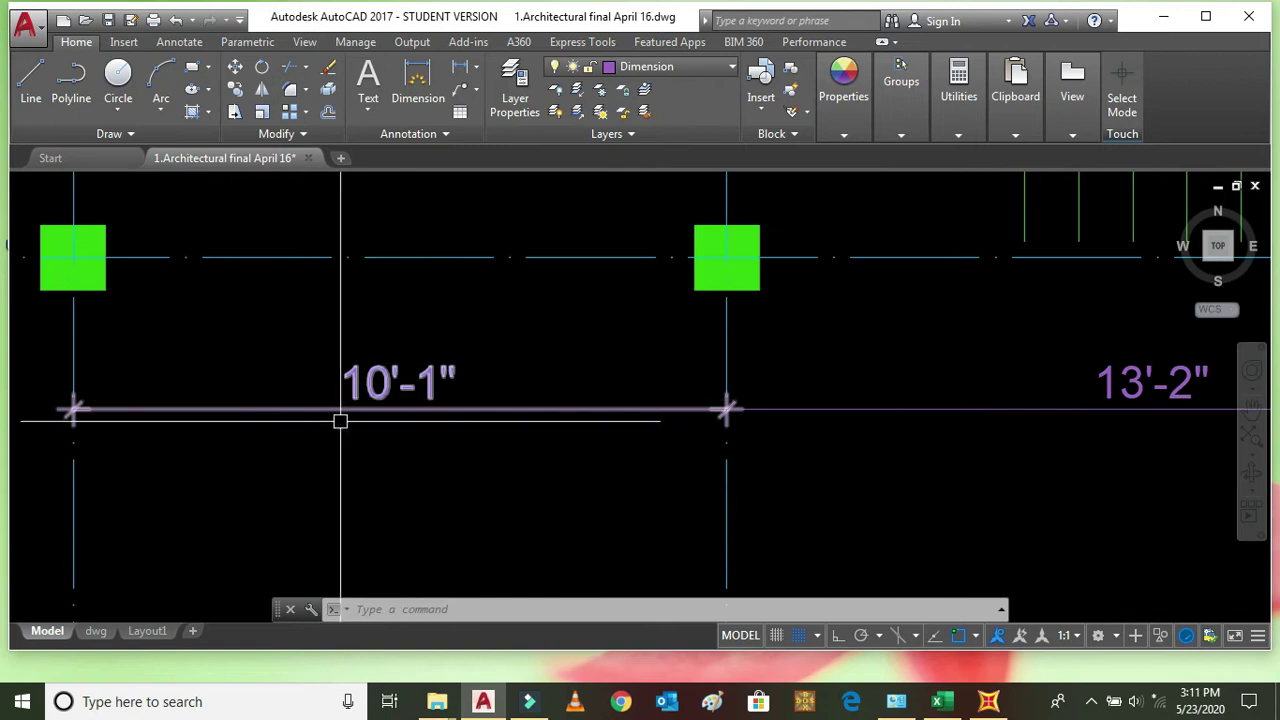
{"action": "scroll", "coordinate": [371, 400], "scroll_direction": "down", "scroll_amount": 4}
{"action": "scroll", "coordinate": [629, 319], "scroll_direction": "up", "scroll_amount": 4}
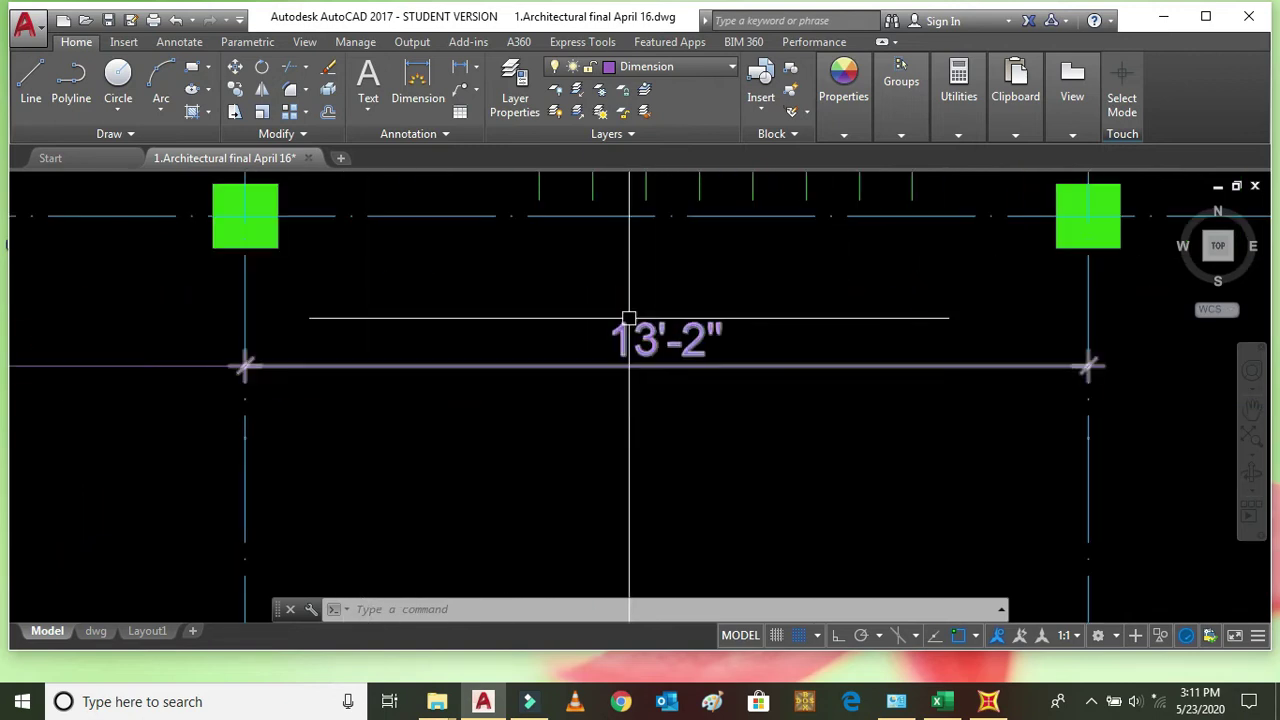
{"action": "scroll", "coordinate": [724, 434], "scroll_direction": "down", "scroll_amount": 4}
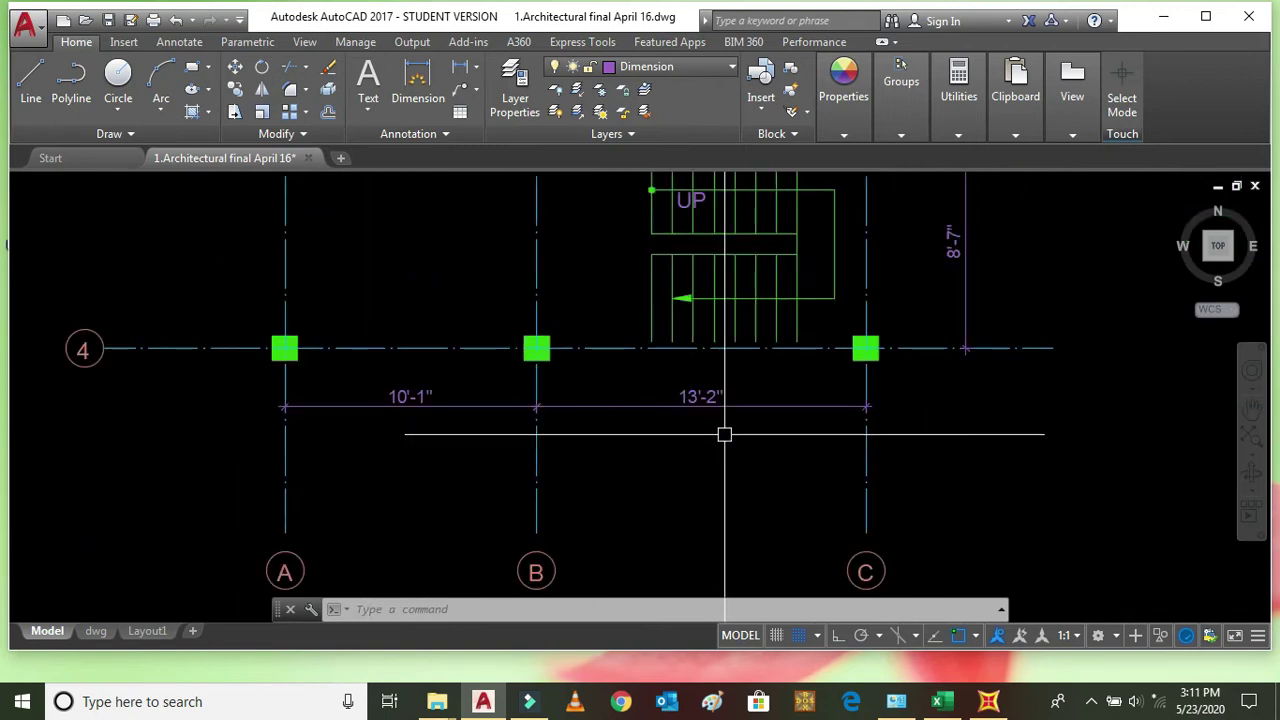
Step: Switch to the Load Calculation workbook in Excel, showing the X- and Y-direction spacing tables on Sheet3
{"action": "left_click", "coordinate": [942, 706]}
{"action": "left_click", "coordinate": [480, 329]}
{"action": "left_click", "coordinate": [536, 420]}
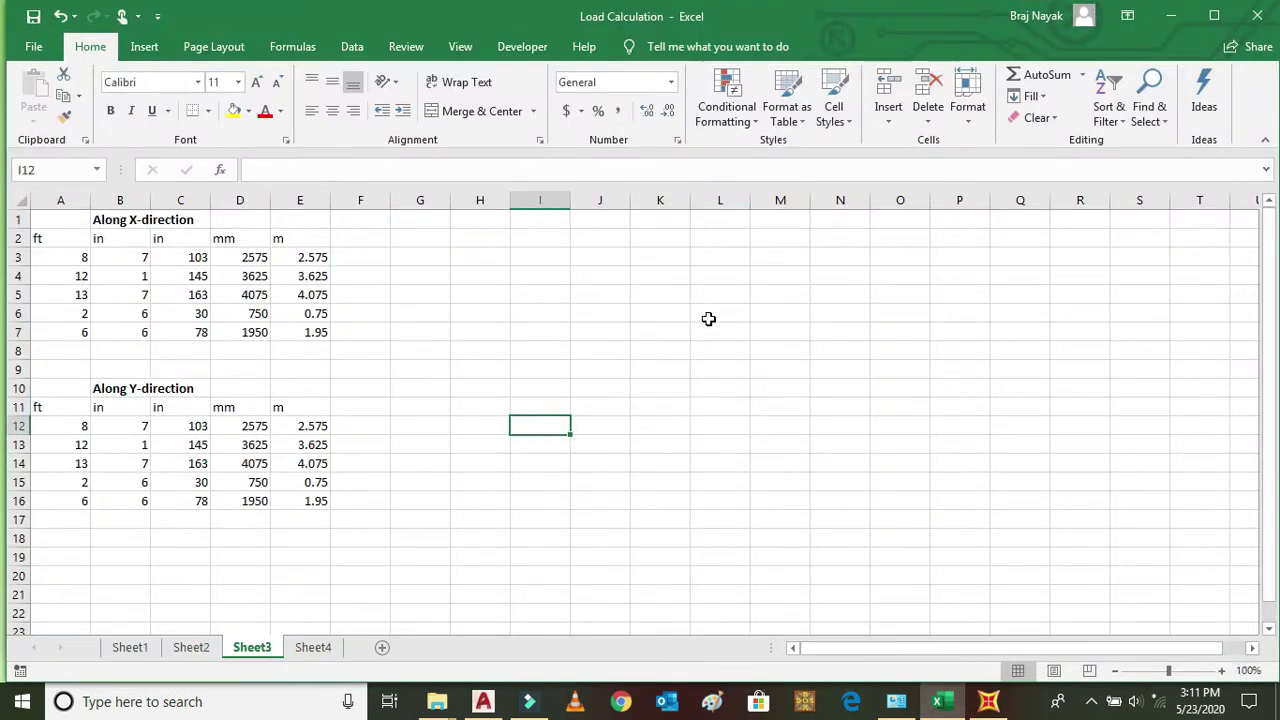
{"action": "left_click", "coordinate": [668, 402]}
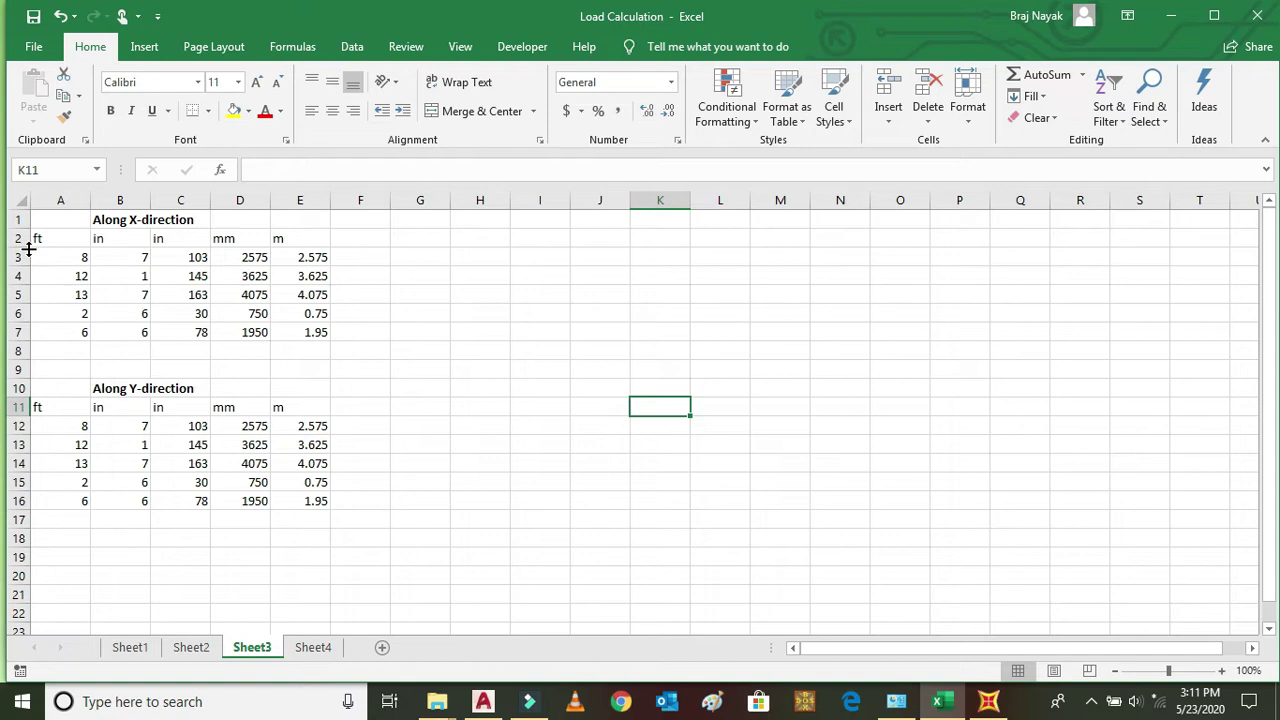
Step: Clear the feet and inch entries of the Along X-direction table in cells A3:B7
{"action": "left_click_drag", "start_coordinate": [47, 256], "coordinate": [60, 335]}
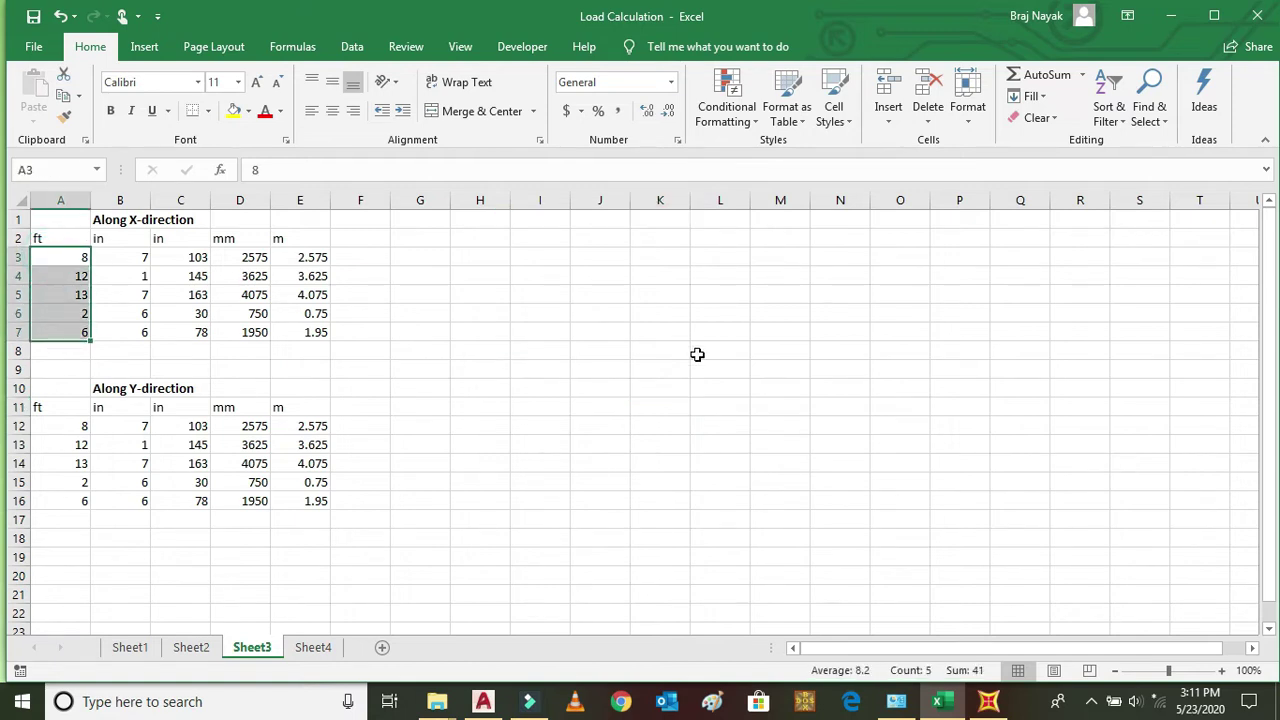
{"action": "key", "text": "Delete"}
{"action": "left_click_drag", "start_coordinate": [118, 257], "coordinate": [126, 331]}
{"action": "key", "text": "Delete"}
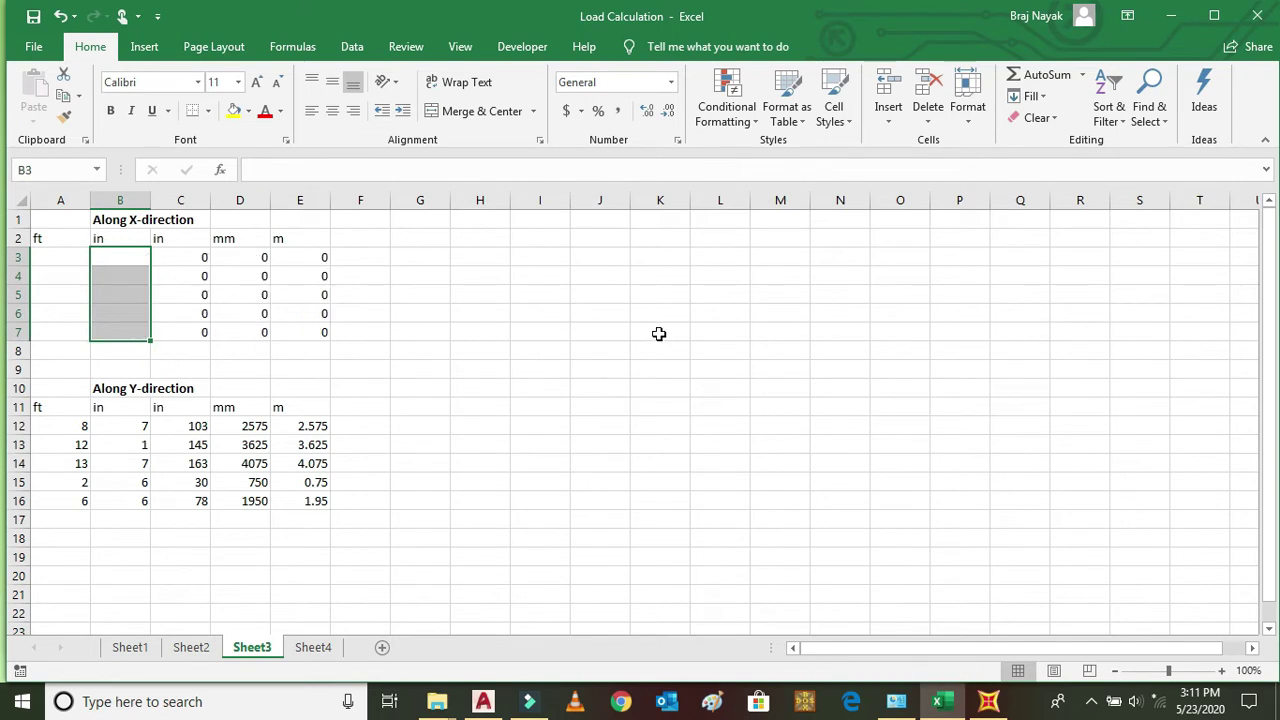
{"action": "left_click", "coordinate": [659, 334]}
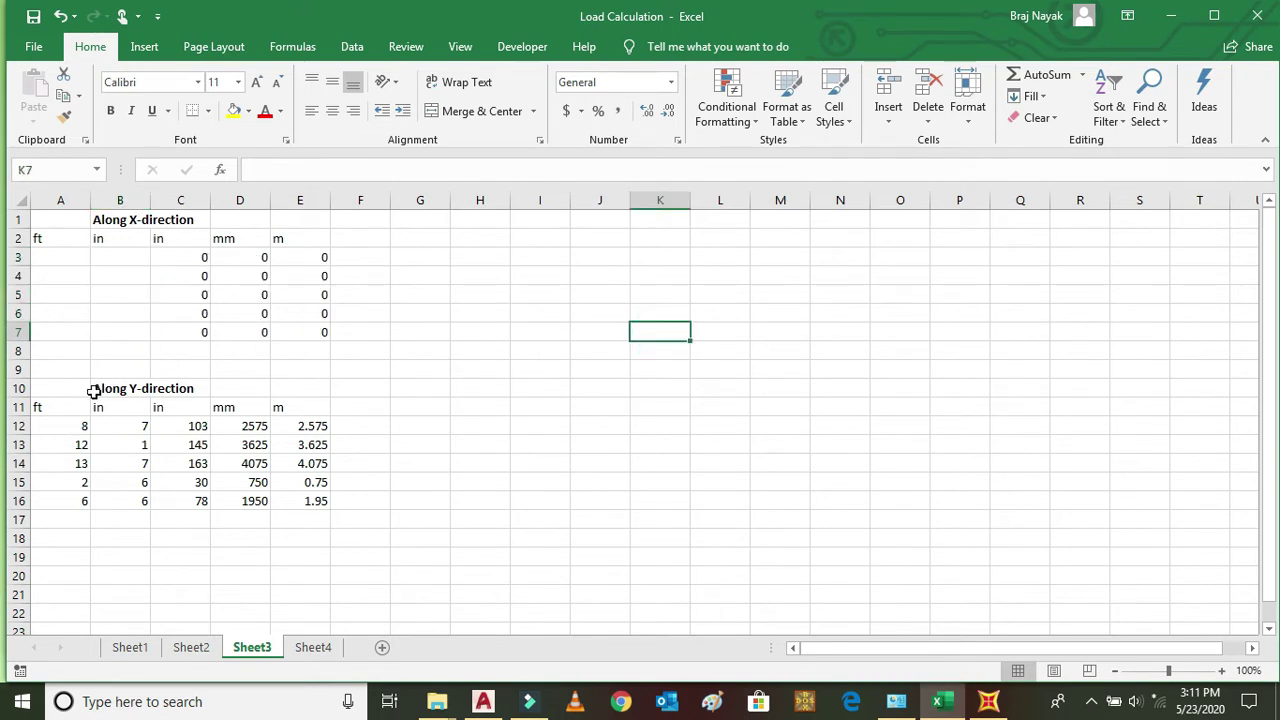
{"action": "left_click", "coordinate": [540, 388]}
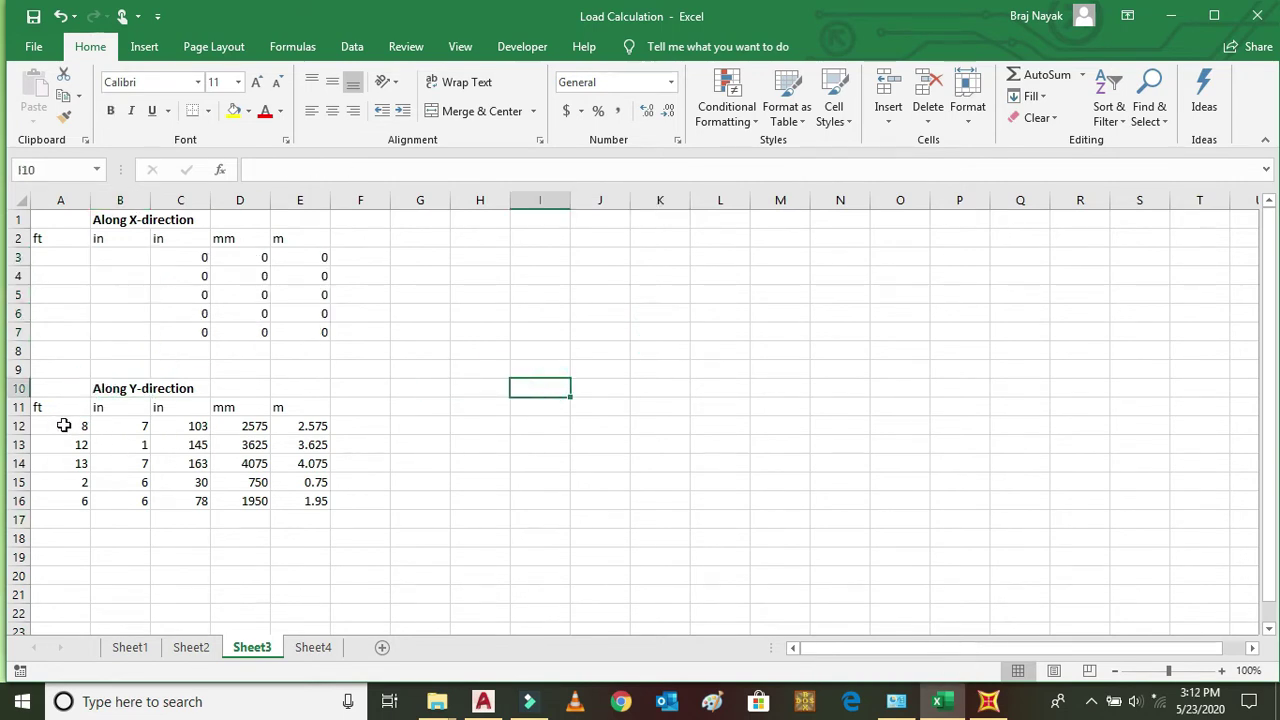
Step: Clear the feet and inch entries of the Along Y-direction table in cells A12:B16
{"action": "left_click_drag", "start_coordinate": [63, 425], "coordinate": [65, 497]}
{"action": "key", "text": "Delete"}
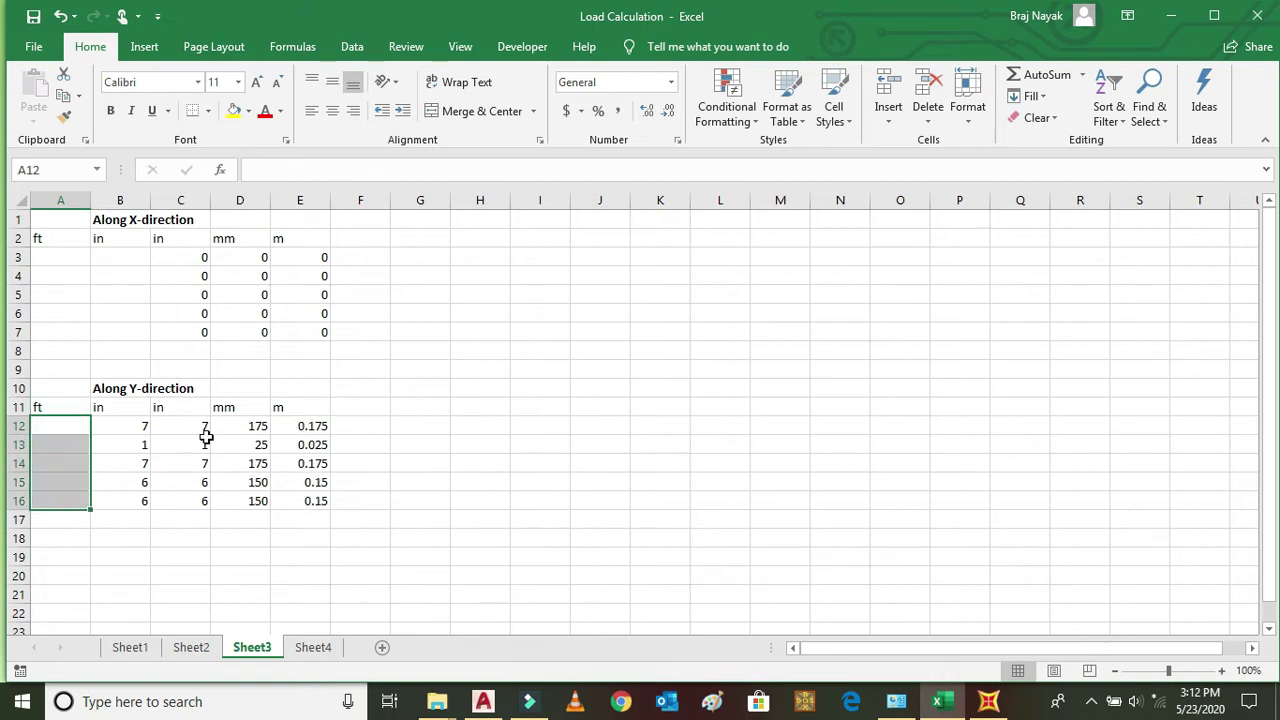
{"action": "left_click_drag", "start_coordinate": [133, 431], "coordinate": [126, 503]}
{"action": "key", "text": "Delete"}
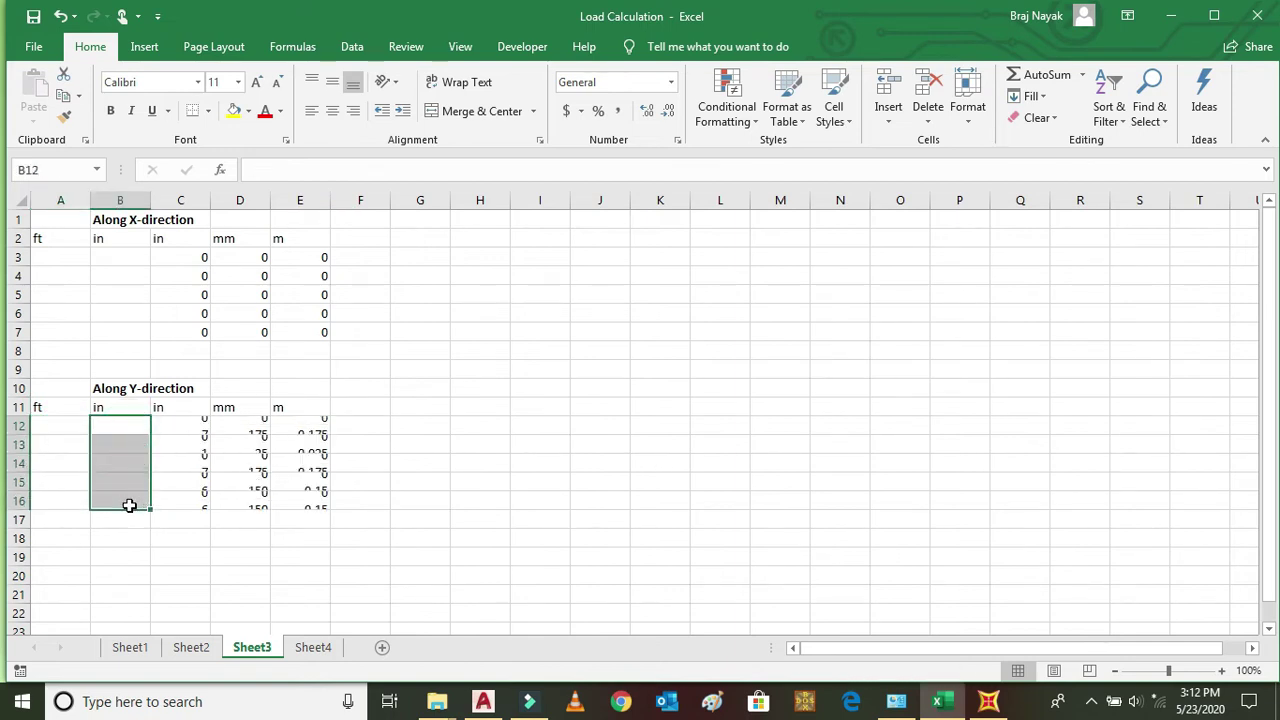
{"action": "left_click", "coordinate": [606, 388]}
Step: Fill the feet and inch input cells of both tables, A3:B7 and A12:B16, with yellow
{"action": "left_click_drag", "start_coordinate": [58, 257], "coordinate": [115, 336]}
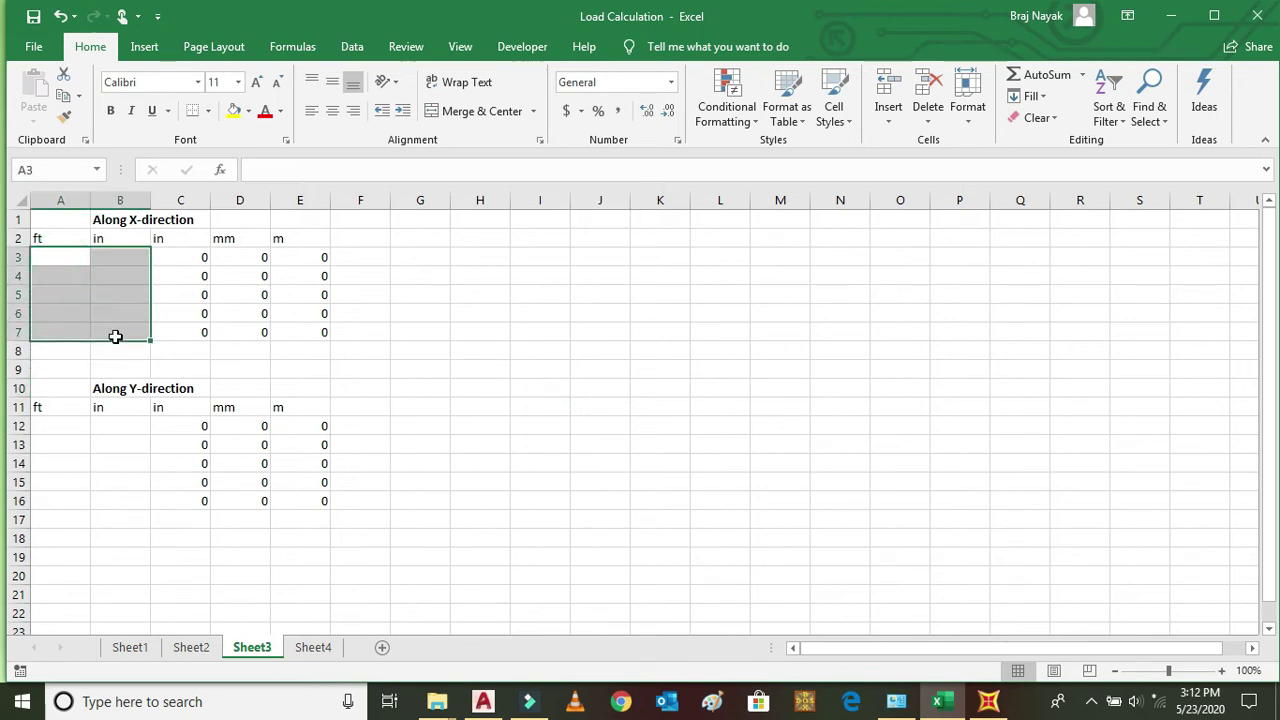
{"action": "left_click", "coordinate": [232, 110]}
{"action": "left_click", "coordinate": [655, 315]}
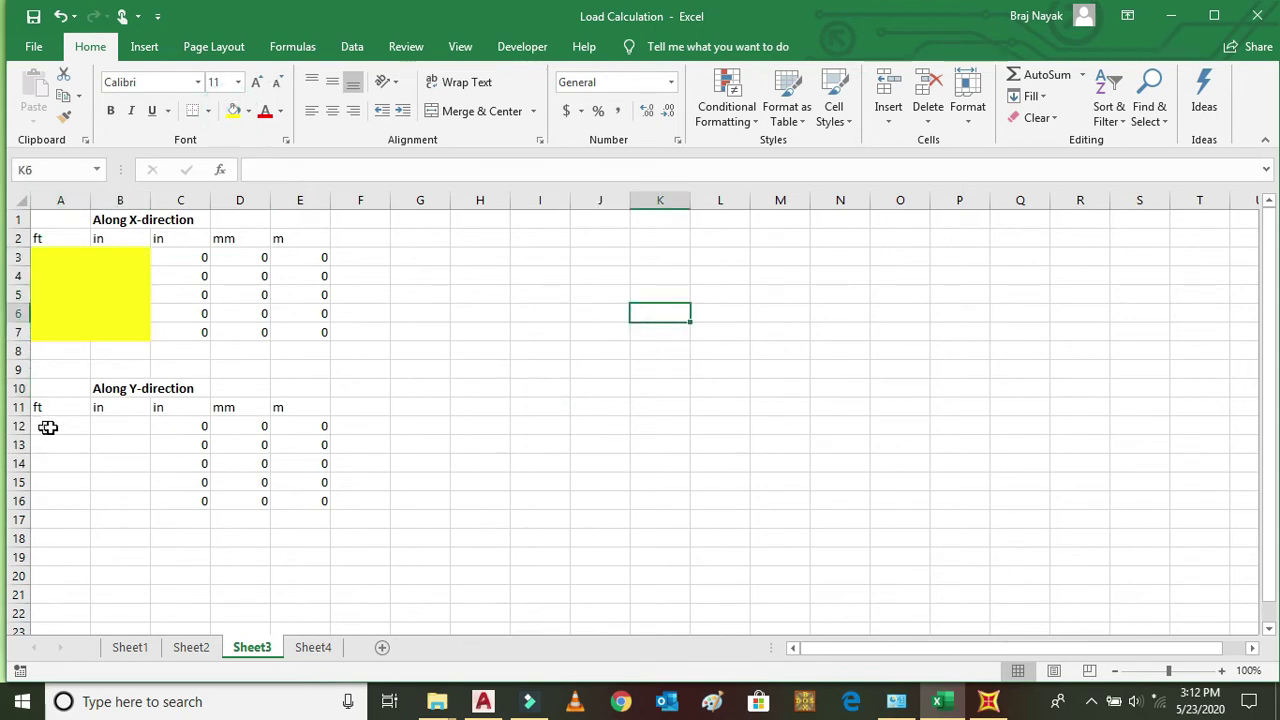
{"action": "left_click_drag", "start_coordinate": [48, 427], "coordinate": [120, 503]}
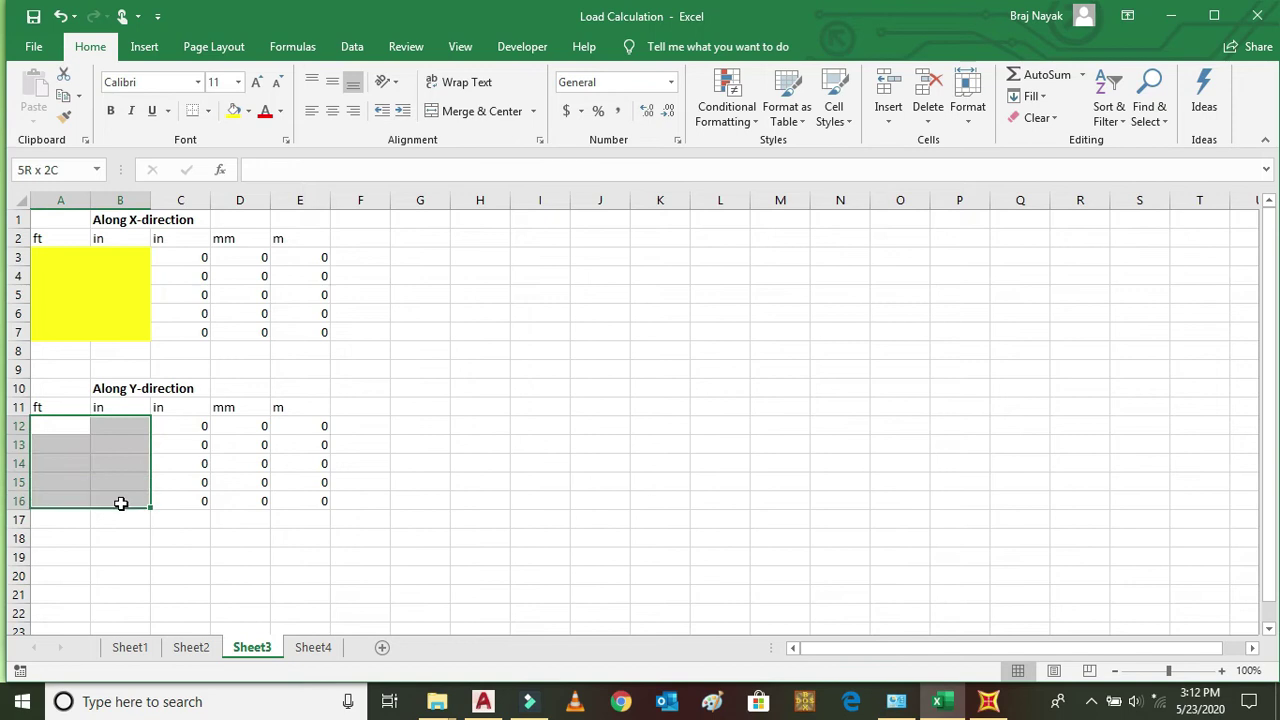
{"action": "left_click", "coordinate": [233, 115]}
{"action": "left_click", "coordinate": [540, 338]}
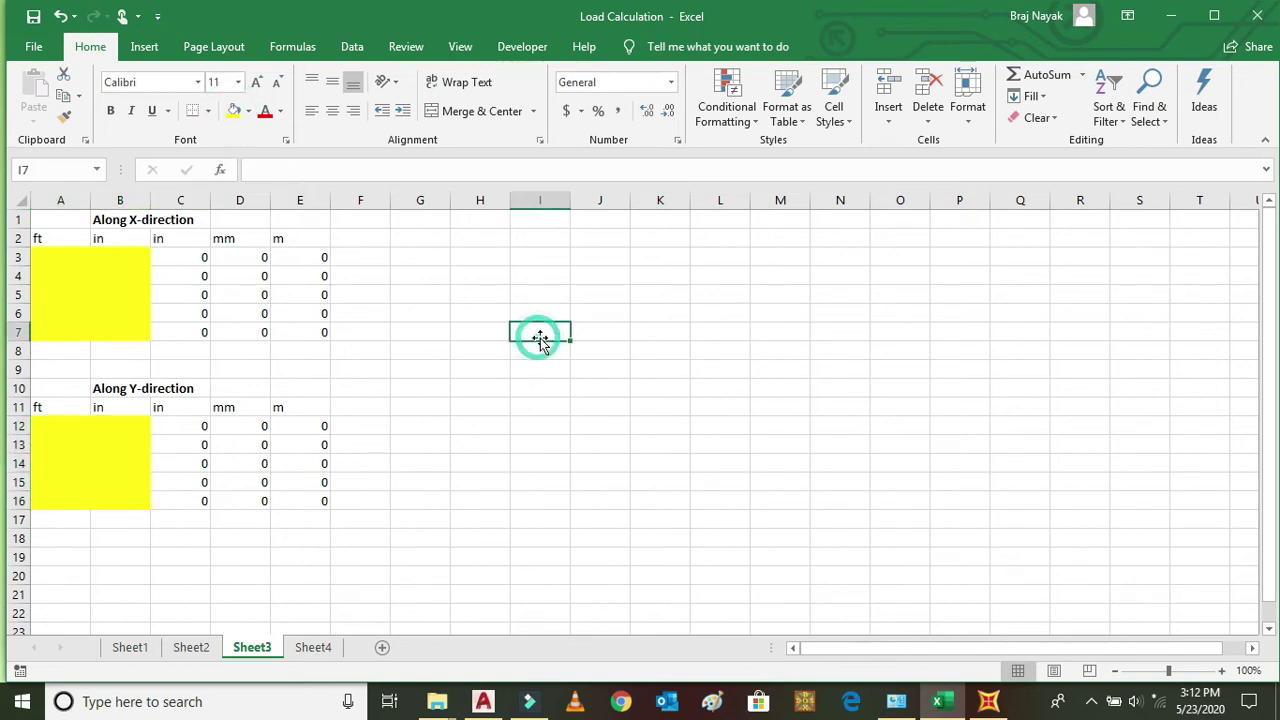
{"action": "left_click", "coordinate": [752, 377]}
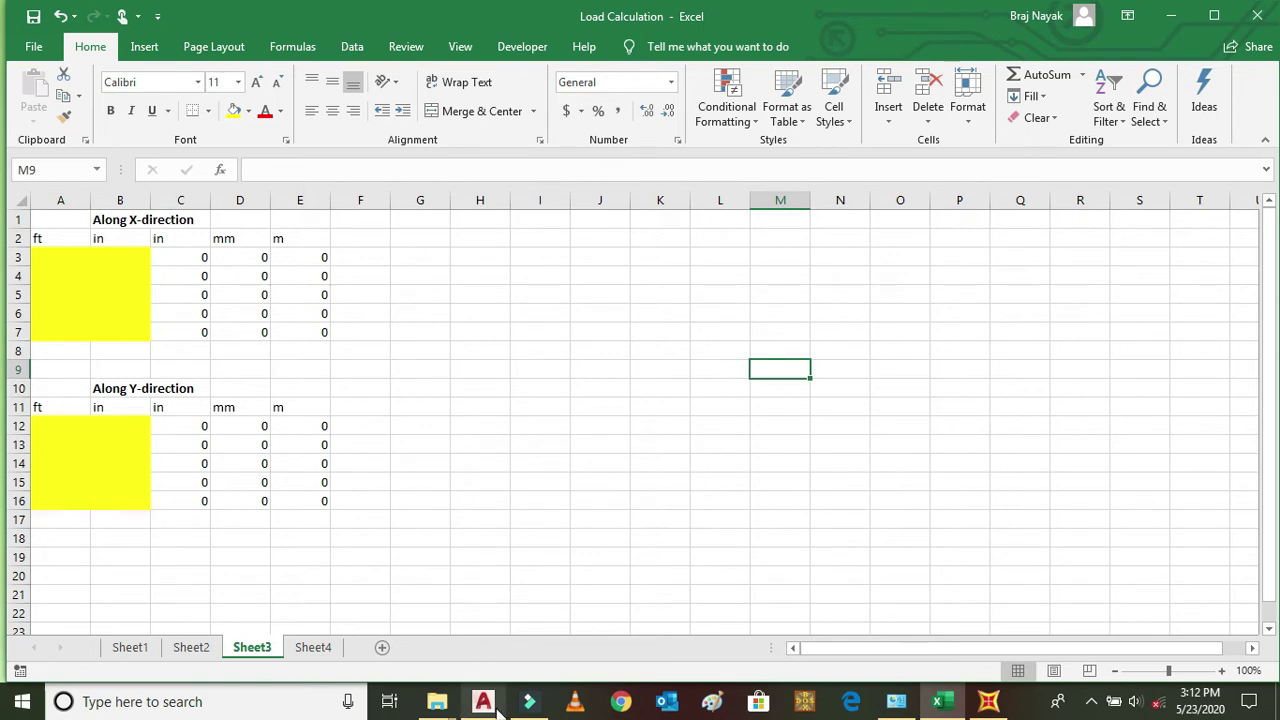
Step: Check the A–B grid spacing in AutoCAD and enter it in Excel as 10 ft in A3 and 1 in in B3
{"action": "left_click", "coordinate": [490, 702]}
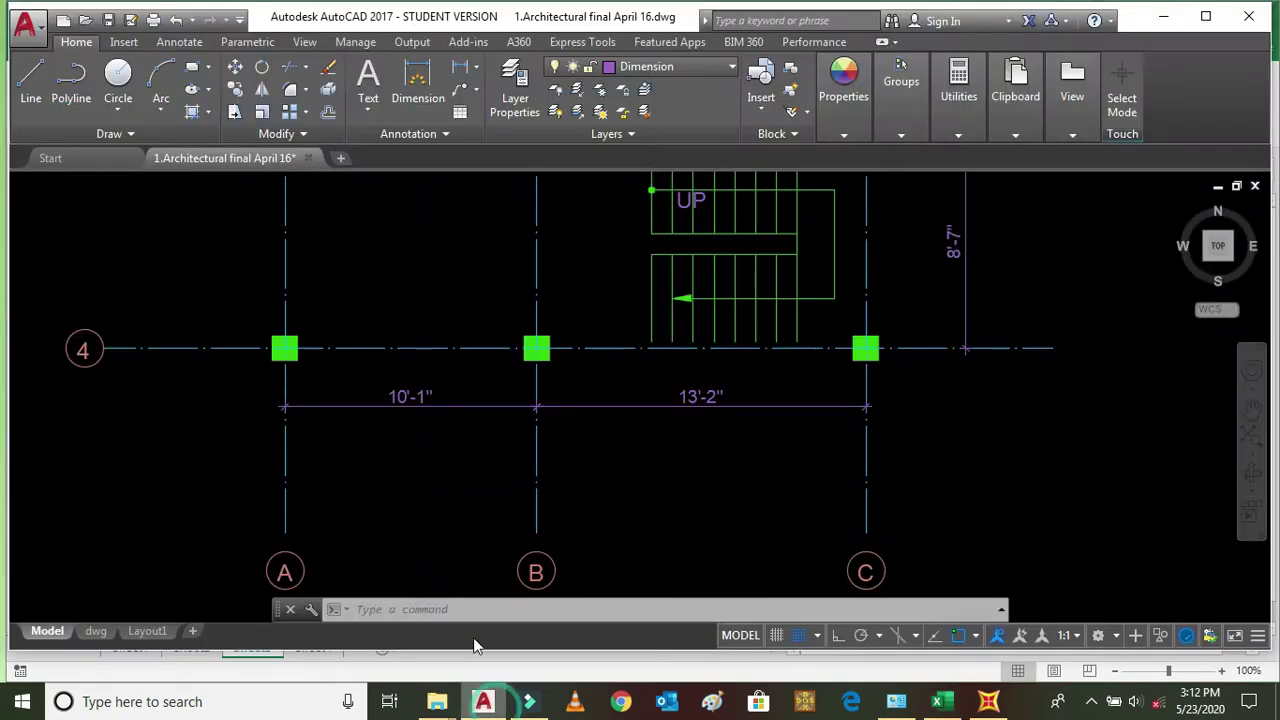
{"action": "left_click", "coordinate": [936, 702]}
{"action": "left_click", "coordinate": [57, 258]}
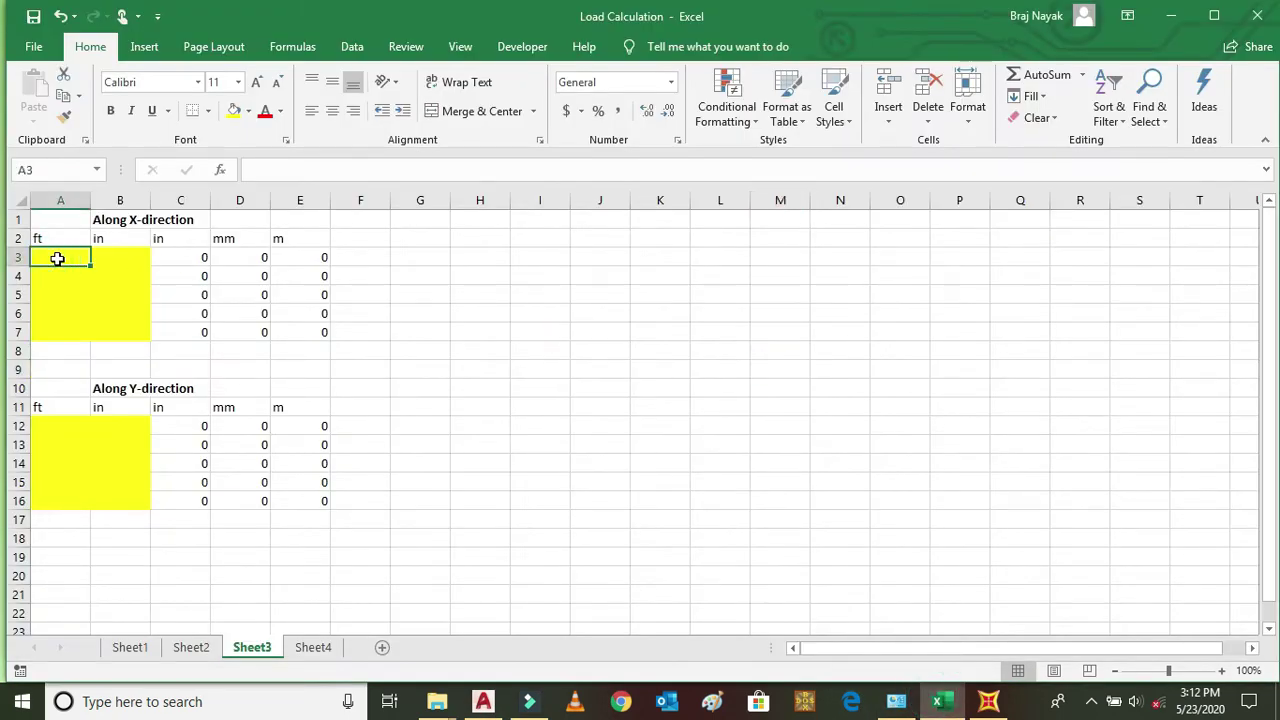
{"action": "type", "text": "10"}
{"action": "left_click", "coordinate": [125, 255]}
{"action": "type", "text": "1"}
{"action": "left_click", "coordinate": [492, 304]}
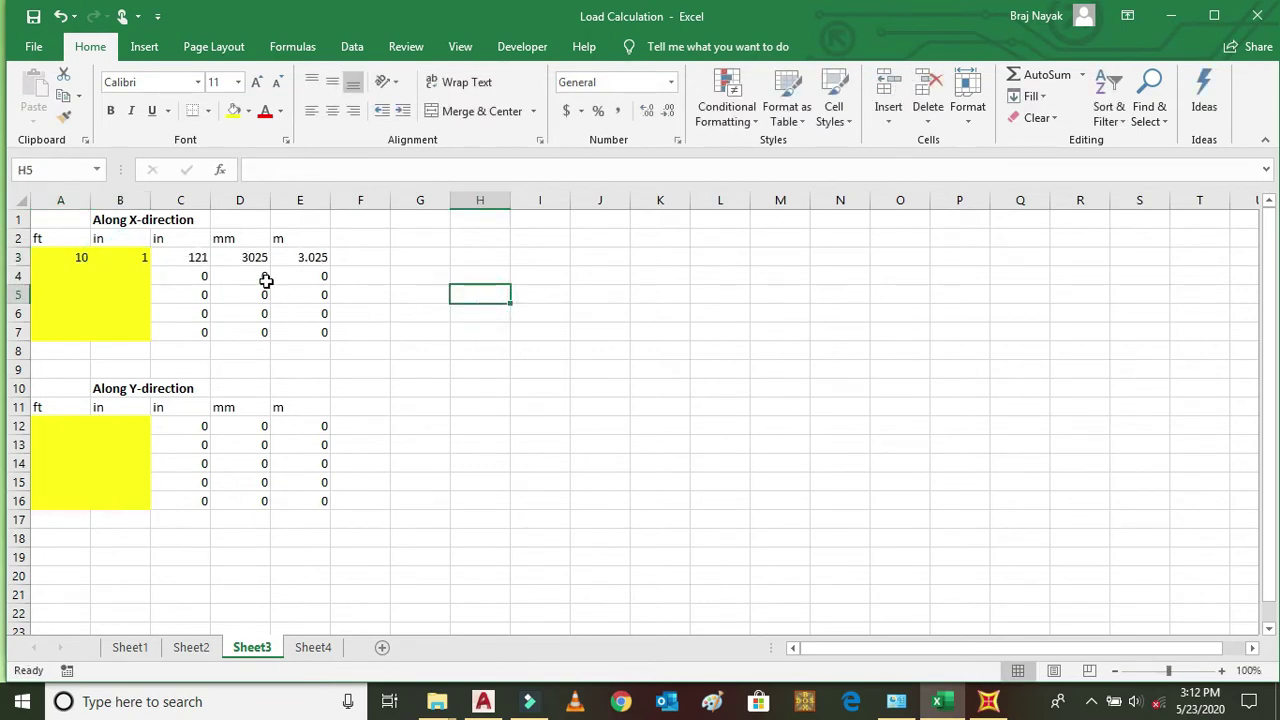
Step: Inspect the millimetre and metre conversion formulas in cells D3 and E3
{"action": "left_click", "coordinate": [236, 258]}
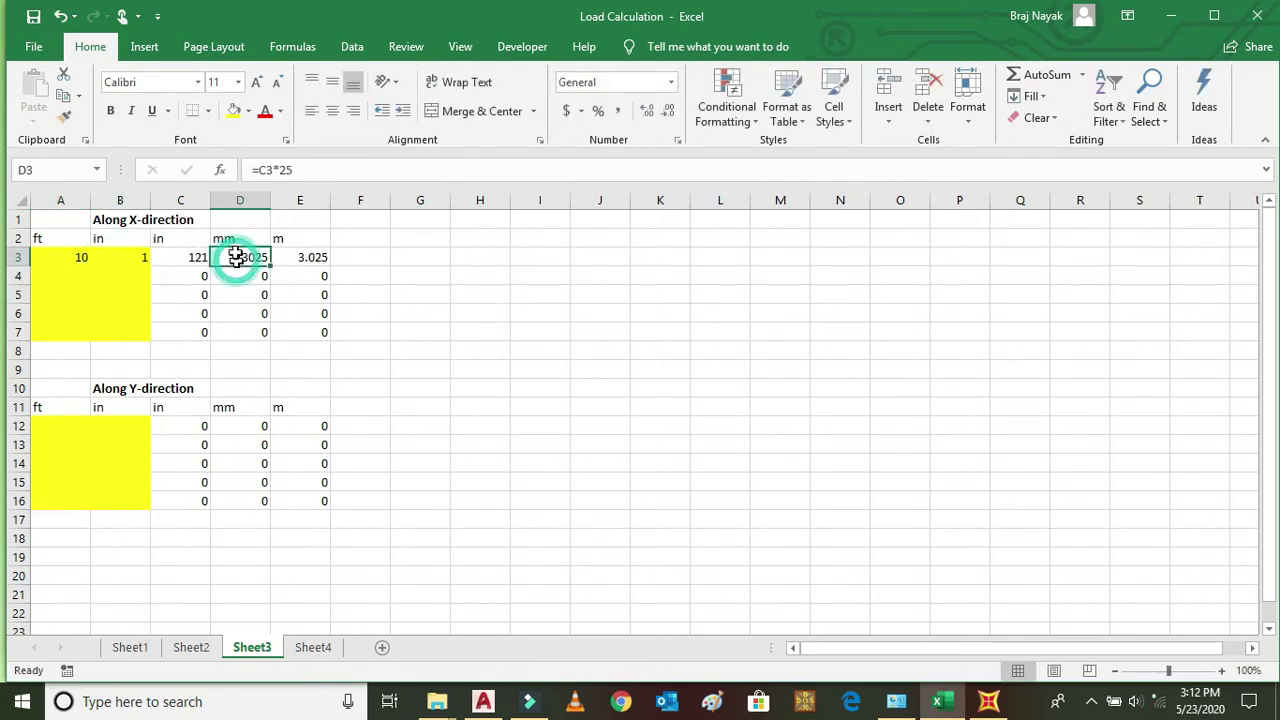
{"action": "left_click", "coordinate": [289, 257]}
{"action": "left_click", "coordinate": [541, 291]}
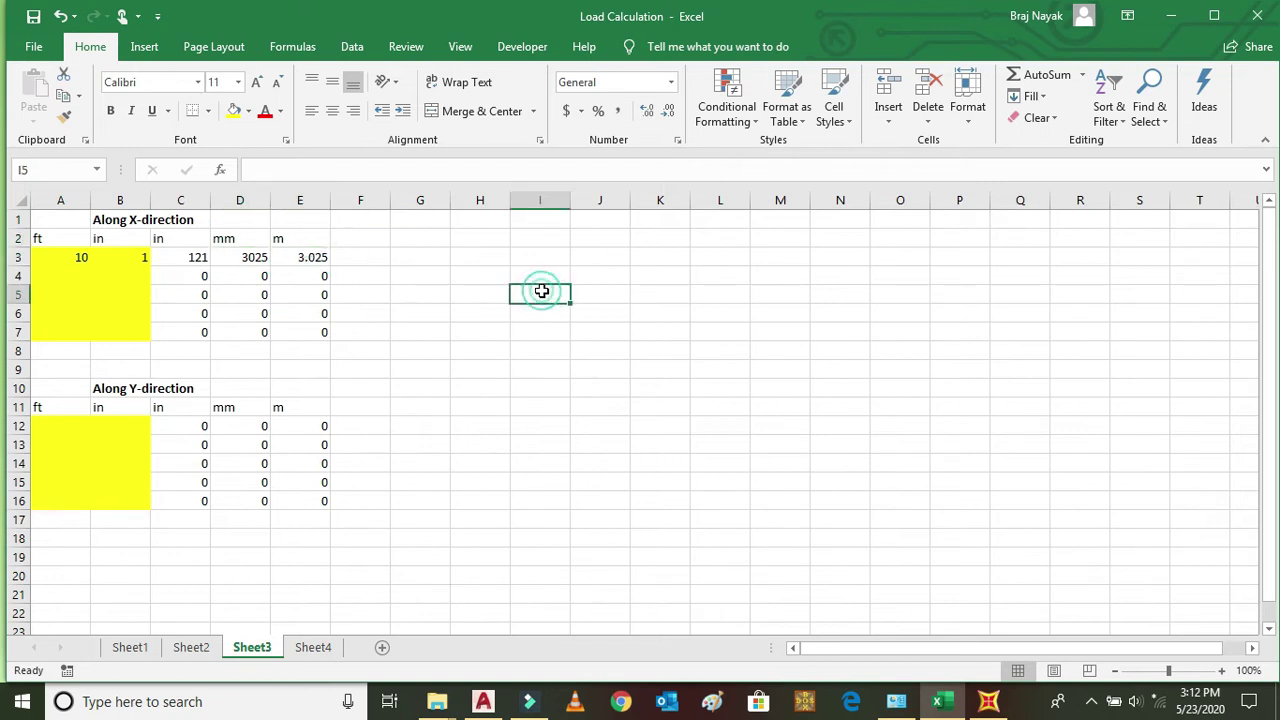
Step: Check the B–C grid spacing in AutoCAD and enter it in Excel as 13 ft in A4 and 2 in in B4
{"action": "left_click", "coordinate": [943, 700]}
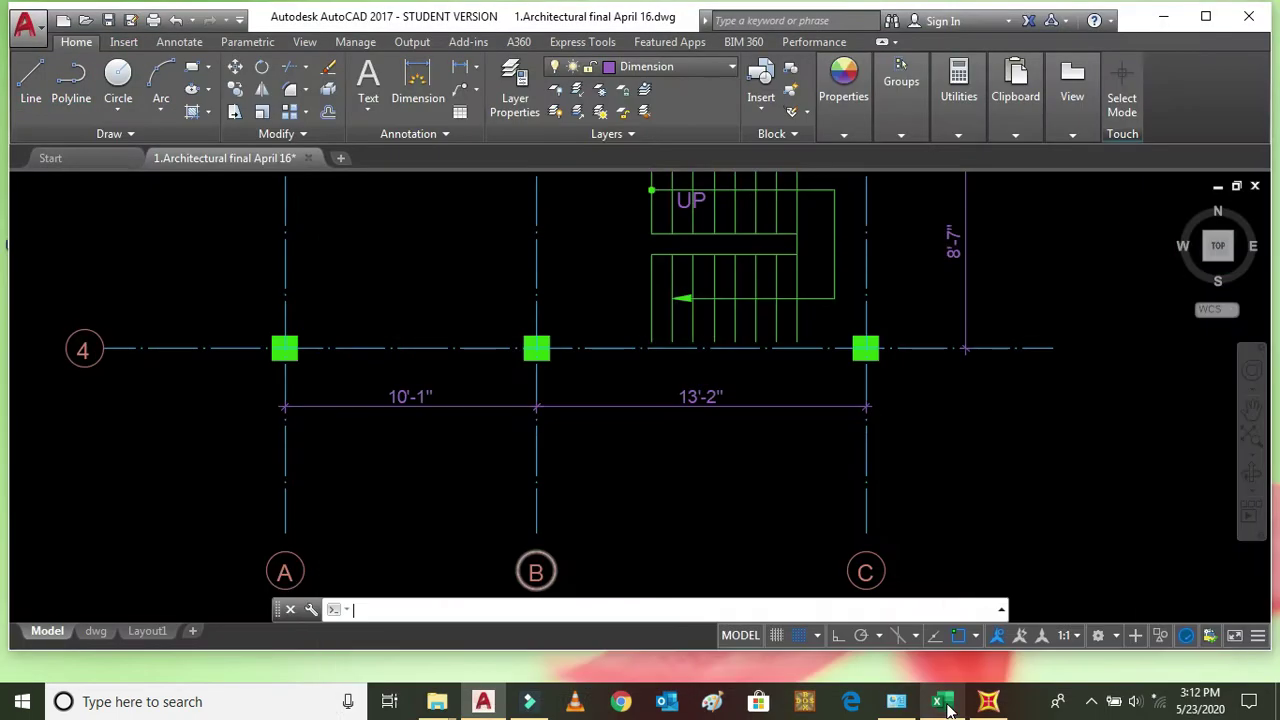
{"action": "right_click", "coordinate": [702, 484]}
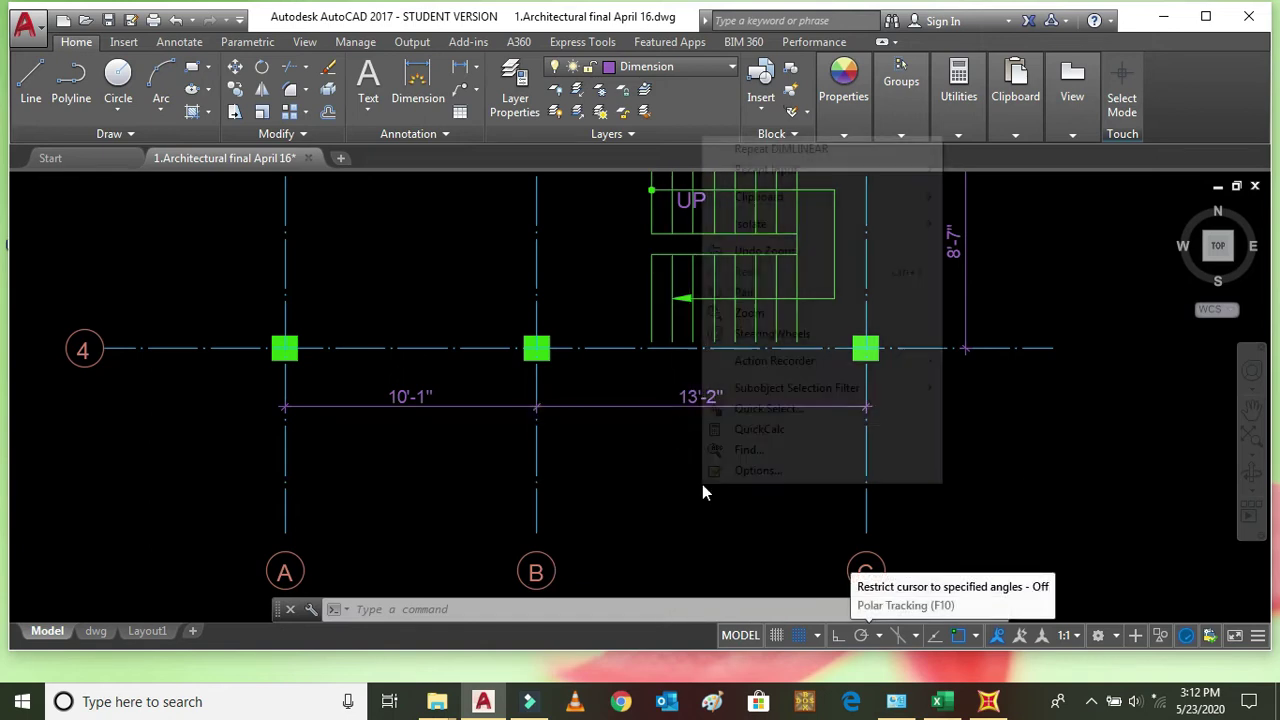
{"action": "left_click", "coordinate": [745, 293]}
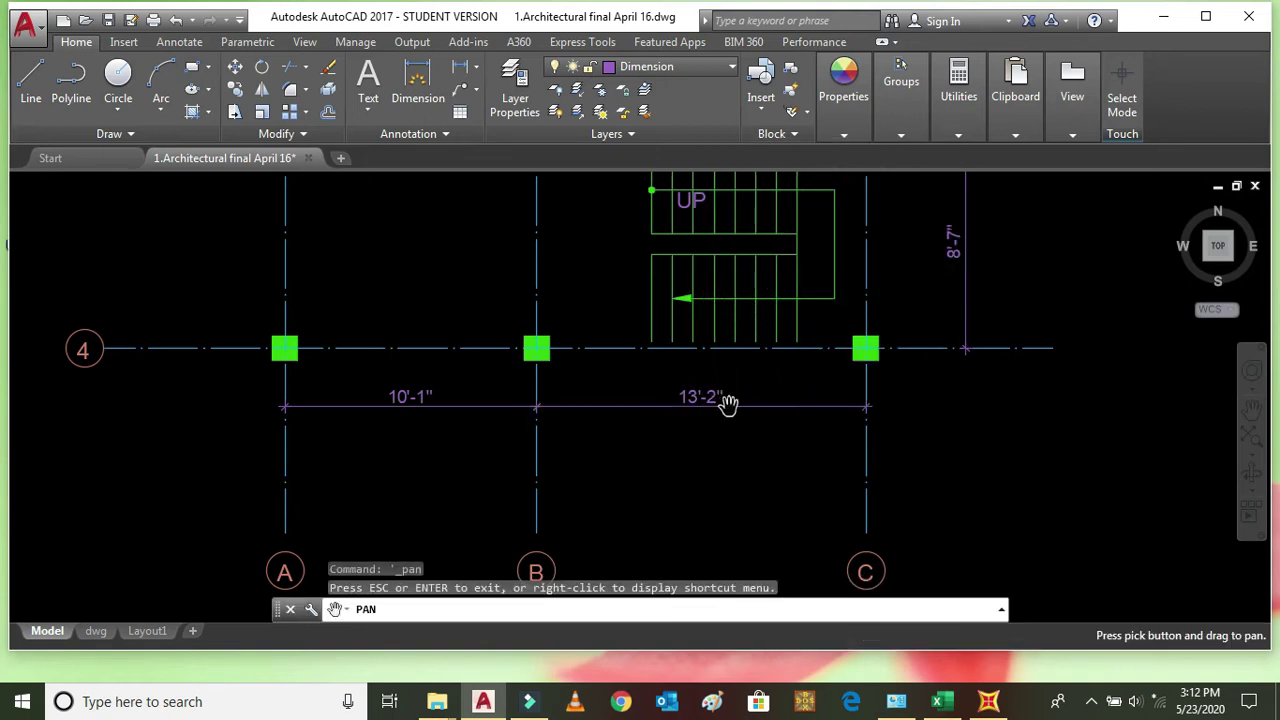
{"action": "left_click", "coordinate": [939, 703]}
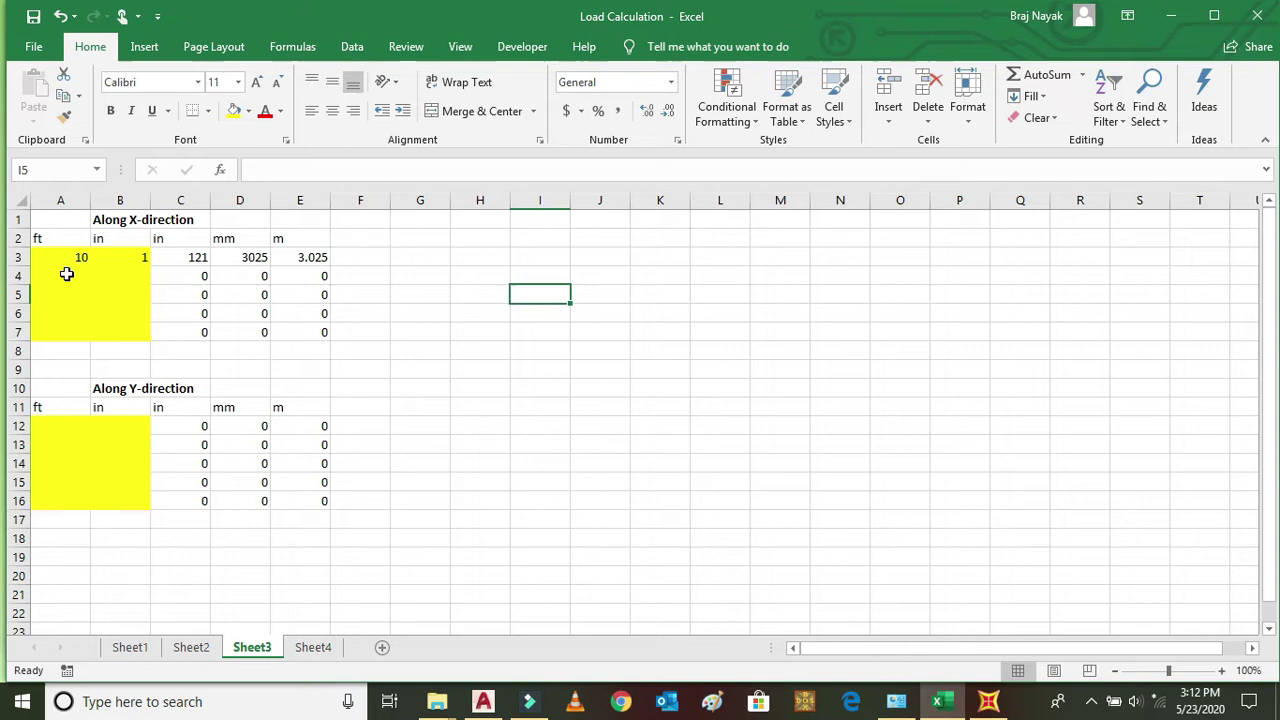
{"action": "left_click", "coordinate": [66, 274]}
{"action": "type", "text": "13"}
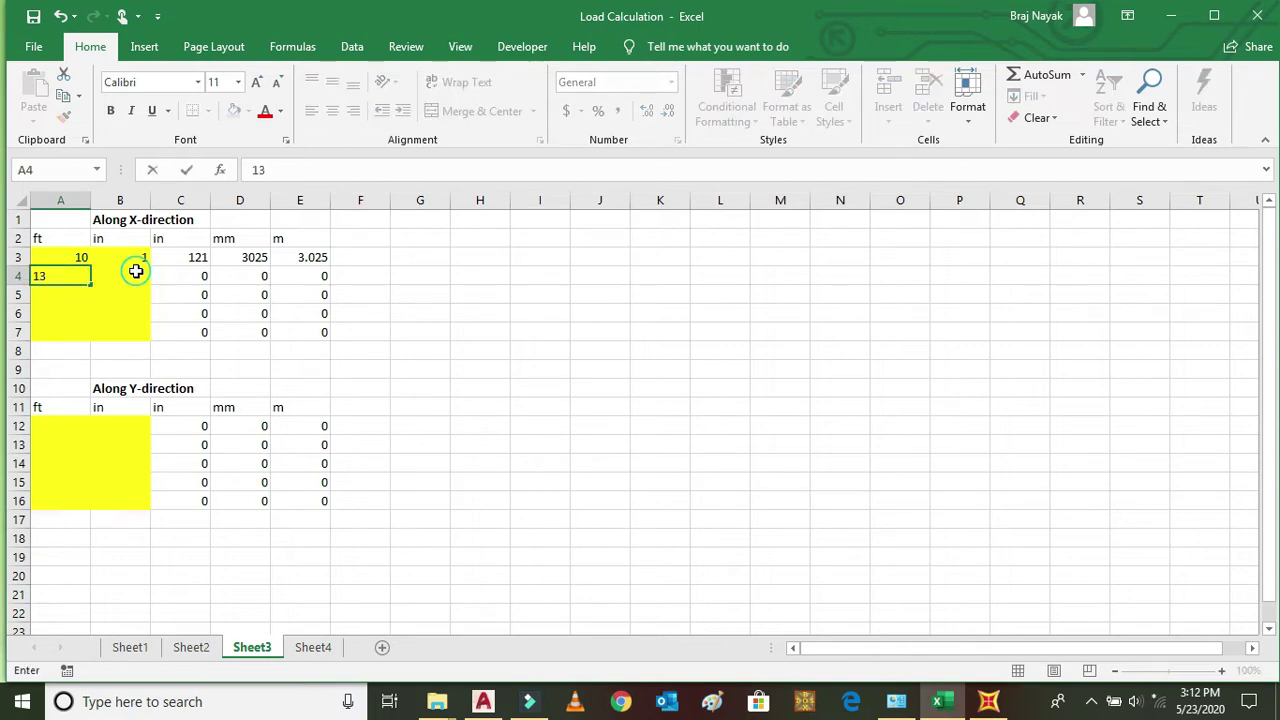
{"action": "left_click", "coordinate": [136, 271]}
{"action": "type", "text": "2"}
{"action": "key", "text": "ctrl+Return"}
{"action": "left_click", "coordinate": [580, 330]}
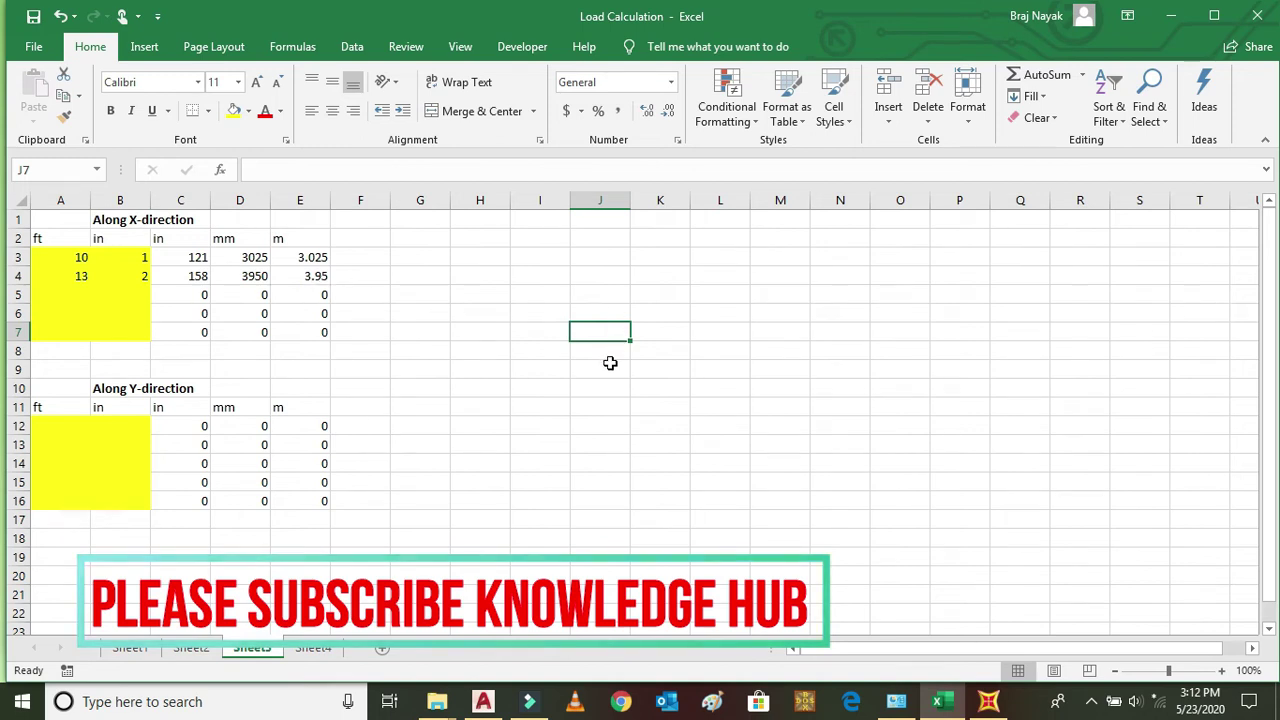
Step: Delete the unused rows 5 to 7 of the Along X-direction table
{"action": "left_click", "coordinate": [740, 336]}
{"action": "left_click", "coordinate": [760, 385]}
{"action": "left_click_drag", "start_coordinate": [16, 294], "coordinate": [20, 334]}
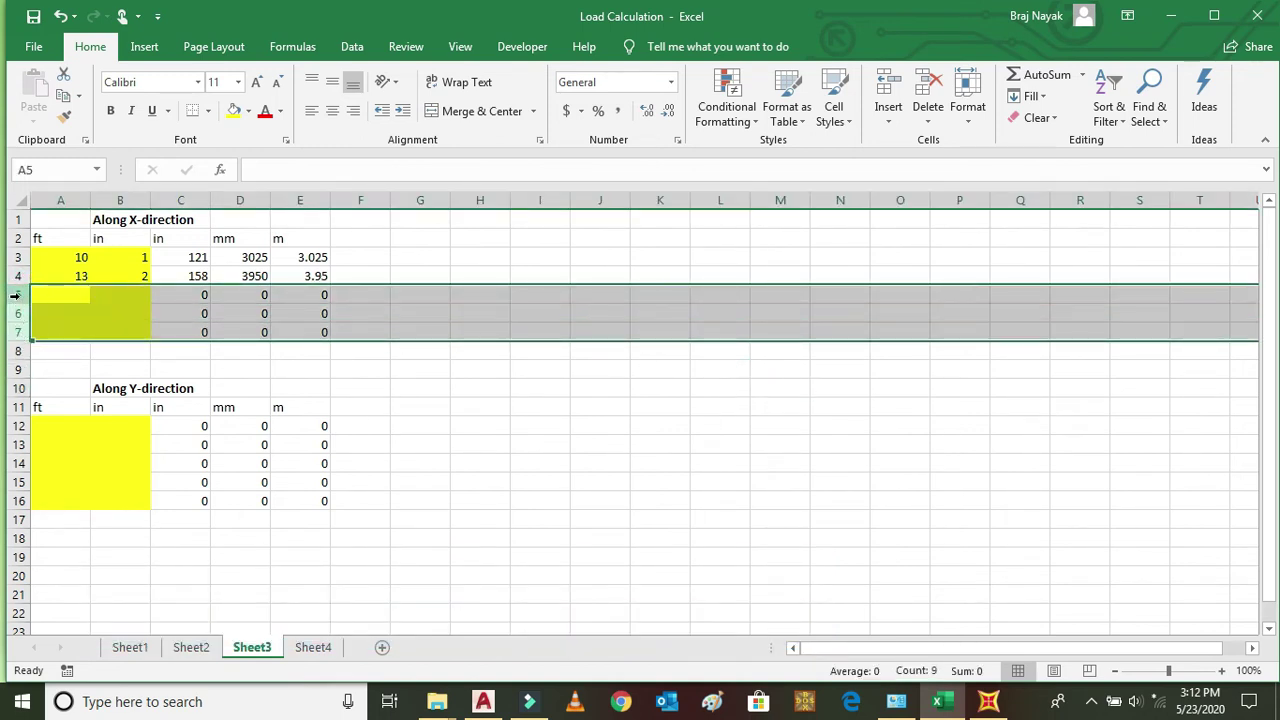
{"action": "right_click", "coordinate": [15, 295]}
{"action": "left_click", "coordinate": [71, 445]}
{"action": "left_click", "coordinate": [690, 422]}
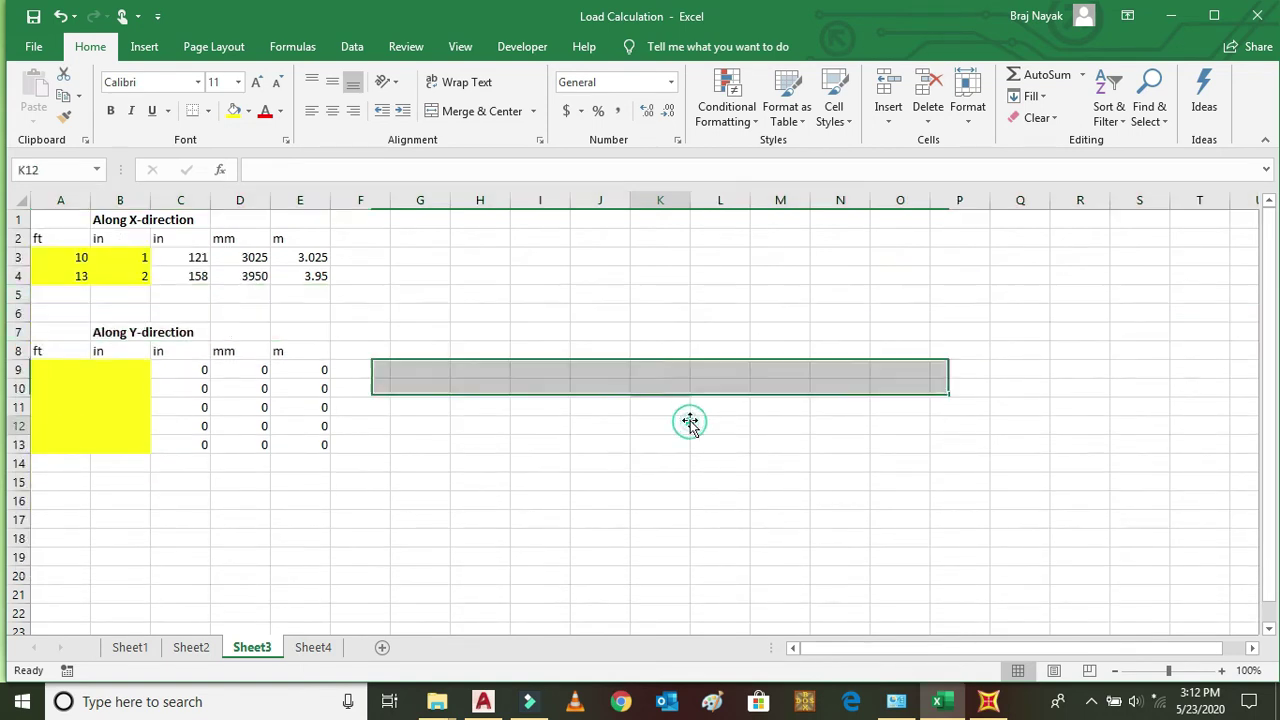
Step: Check the staircase bay's vertical spacing in AutoCAD and enter it in Excel as 8 ft in A9 and 7 in in B9
{"action": "left_click", "coordinate": [940, 701]}
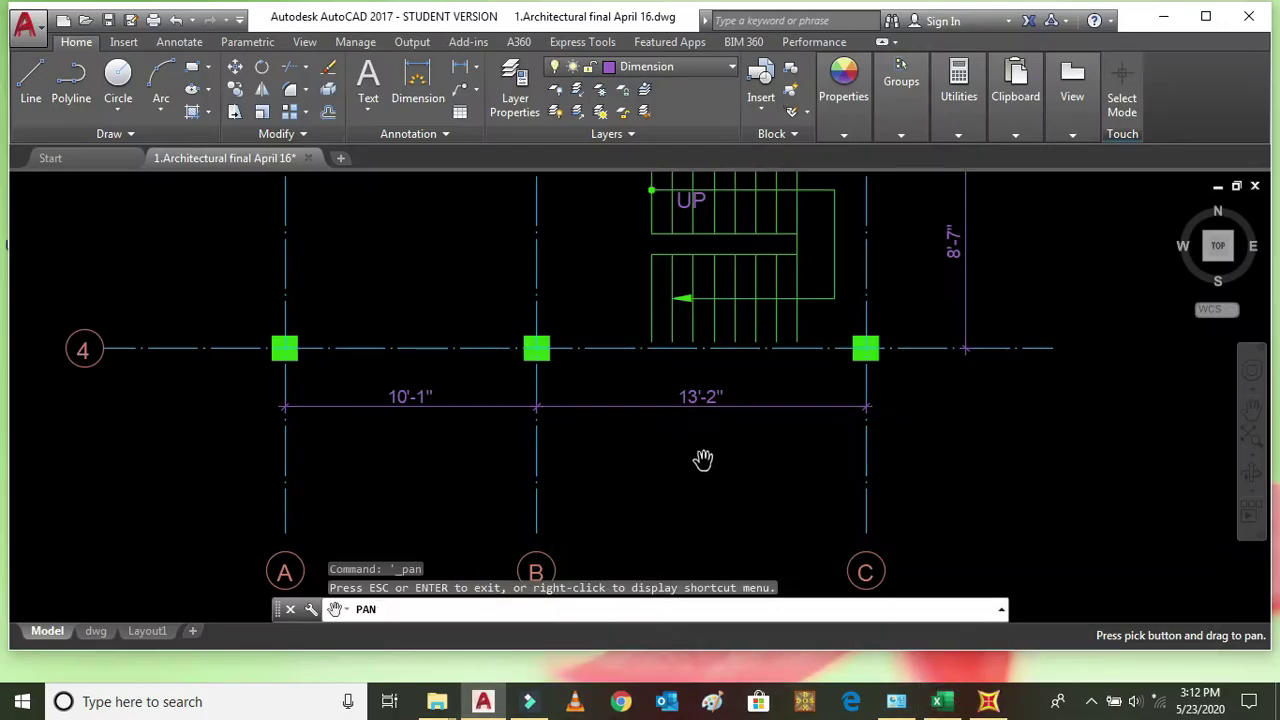
{"action": "scroll", "coordinate": [786, 391], "scroll_direction": "down", "scroll_amount": 5}
{"action": "scroll", "coordinate": [796, 395], "scroll_direction": "up", "scroll_amount": 5}
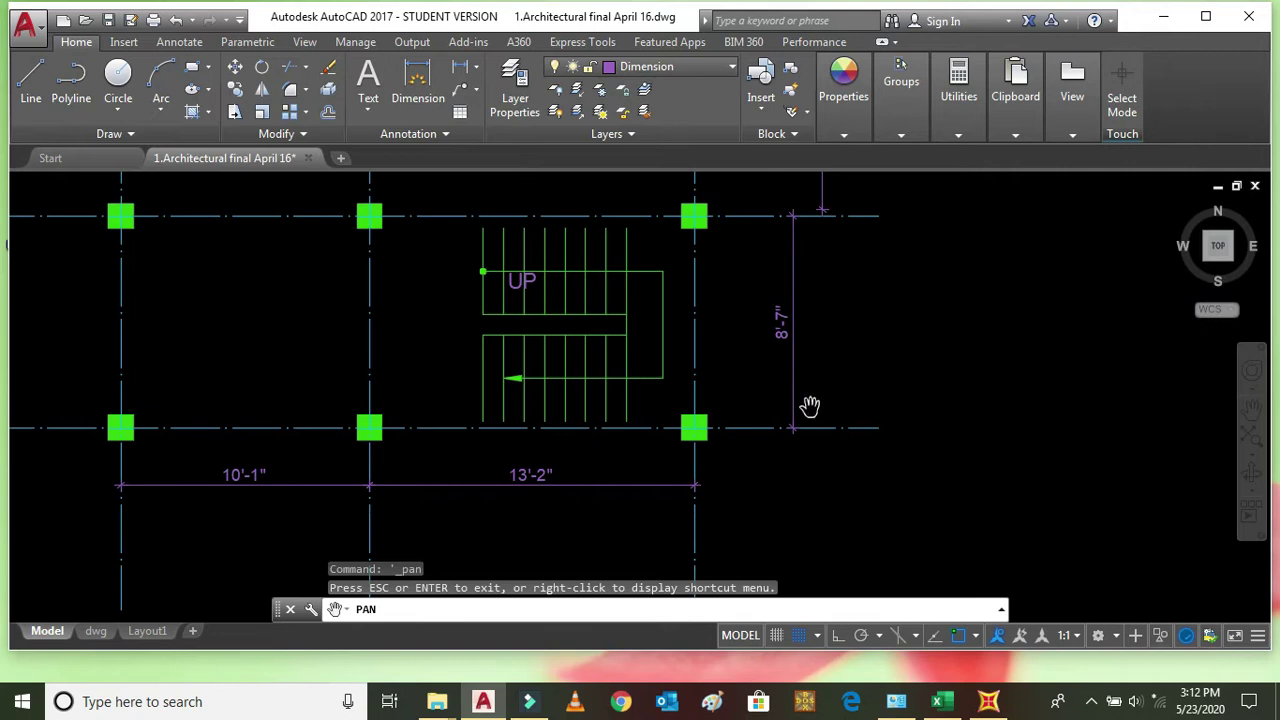
{"action": "left_click", "coordinate": [940, 701]}
{"action": "left_click", "coordinate": [53, 376]}
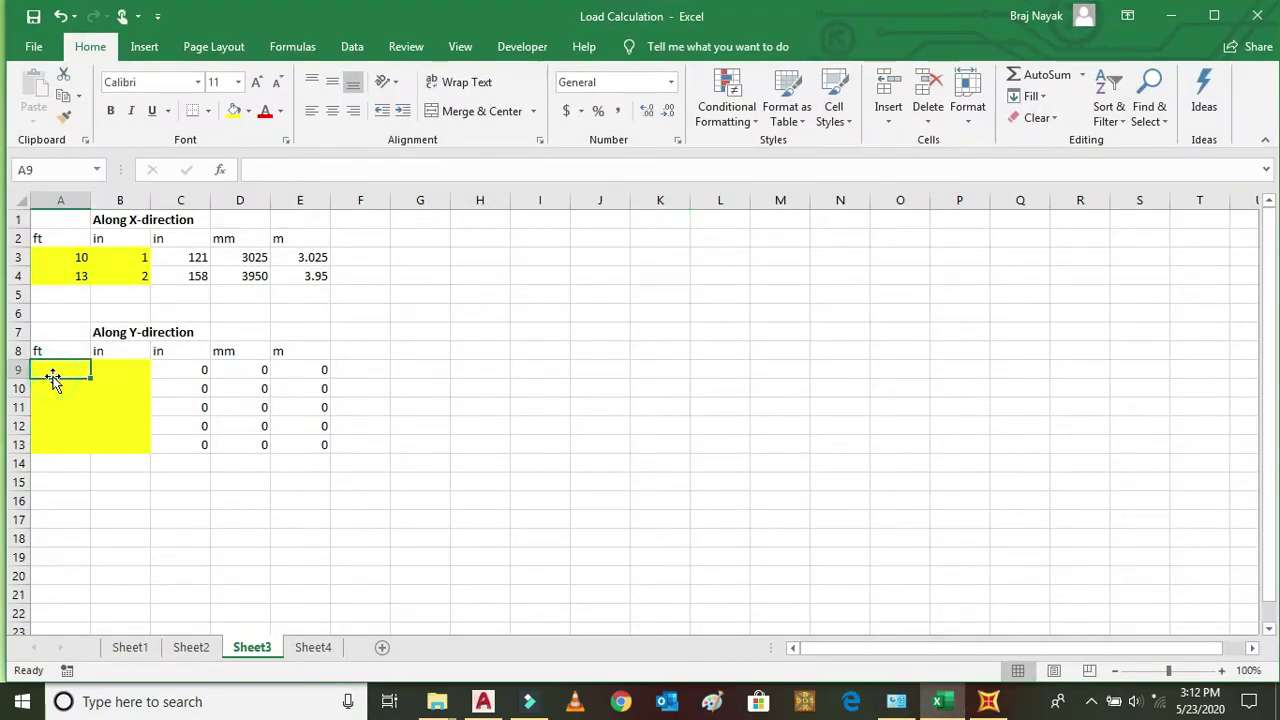
{"action": "type", "text": "8"}
{"action": "left_click", "coordinate": [113, 370]}
{"action": "type", "text": "7"}
{"action": "left_click", "coordinate": [512, 369]}
Step: Switch to AutoCAD and delete the vertical dimension of the bay directly above the staircase
{"action": "left_click", "coordinate": [935, 705]}
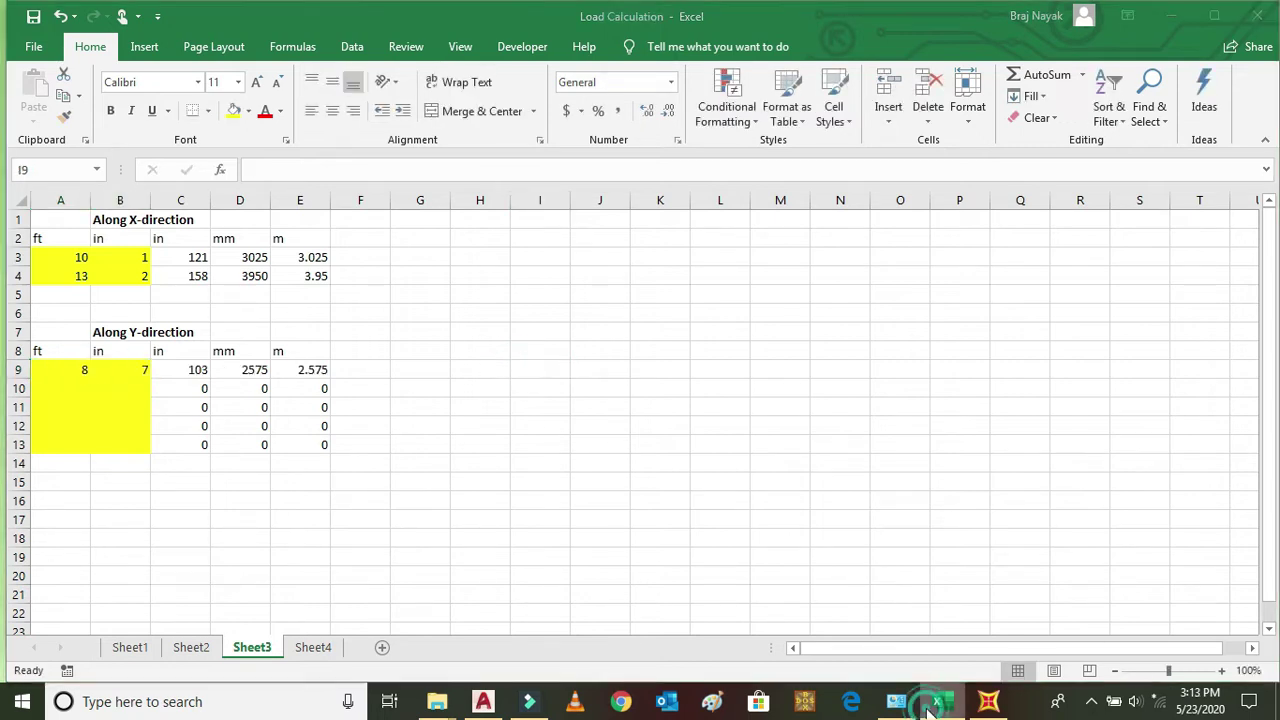
{"action": "left_click_drag", "start_coordinate": [860, 331], "coordinate": [835, 563]}
{"action": "left_click_drag", "start_coordinate": [916, 301], "coordinate": [916, 380]}
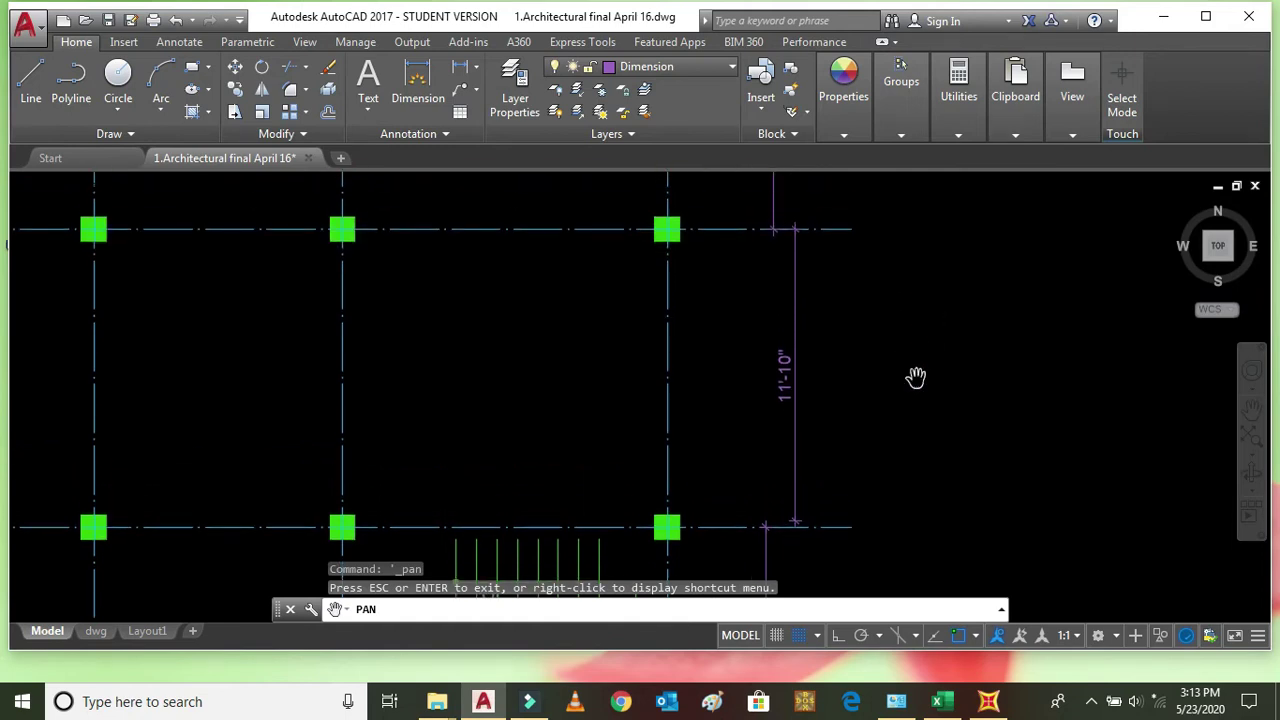
{"action": "key", "text": "Escape"}
{"action": "left_click", "coordinate": [795, 385]}
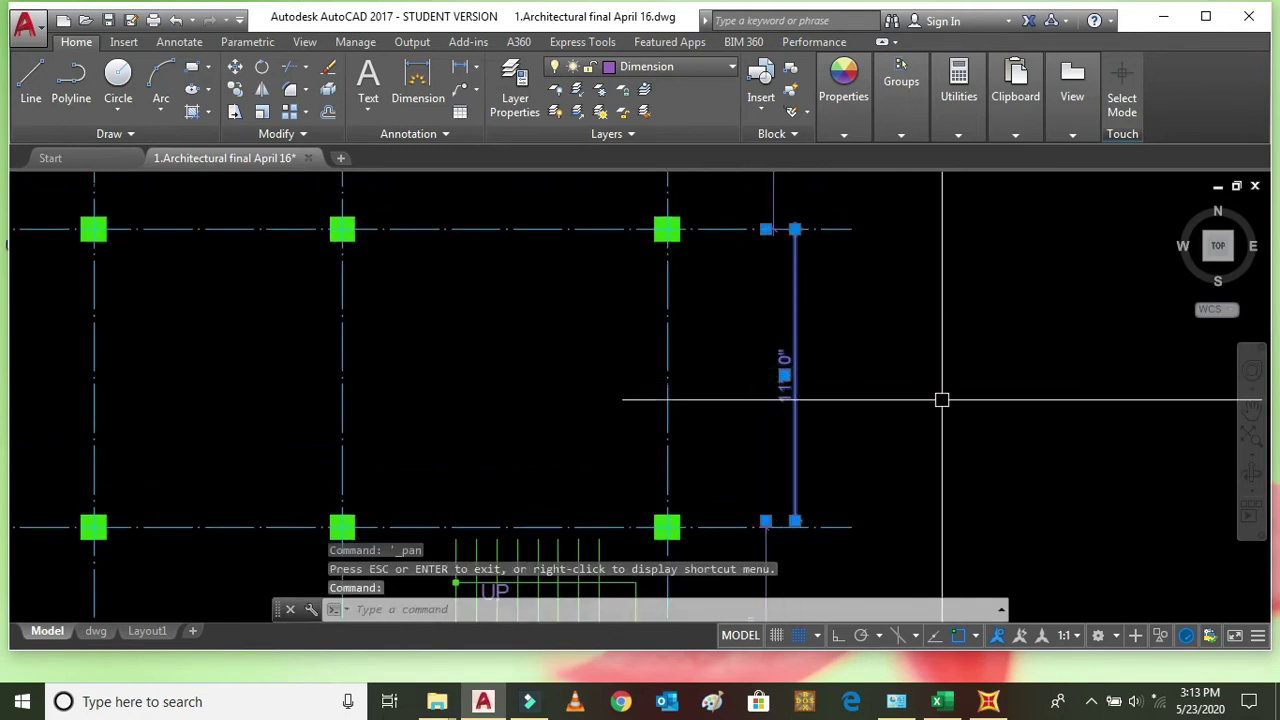
{"action": "key", "text": "Delete"}
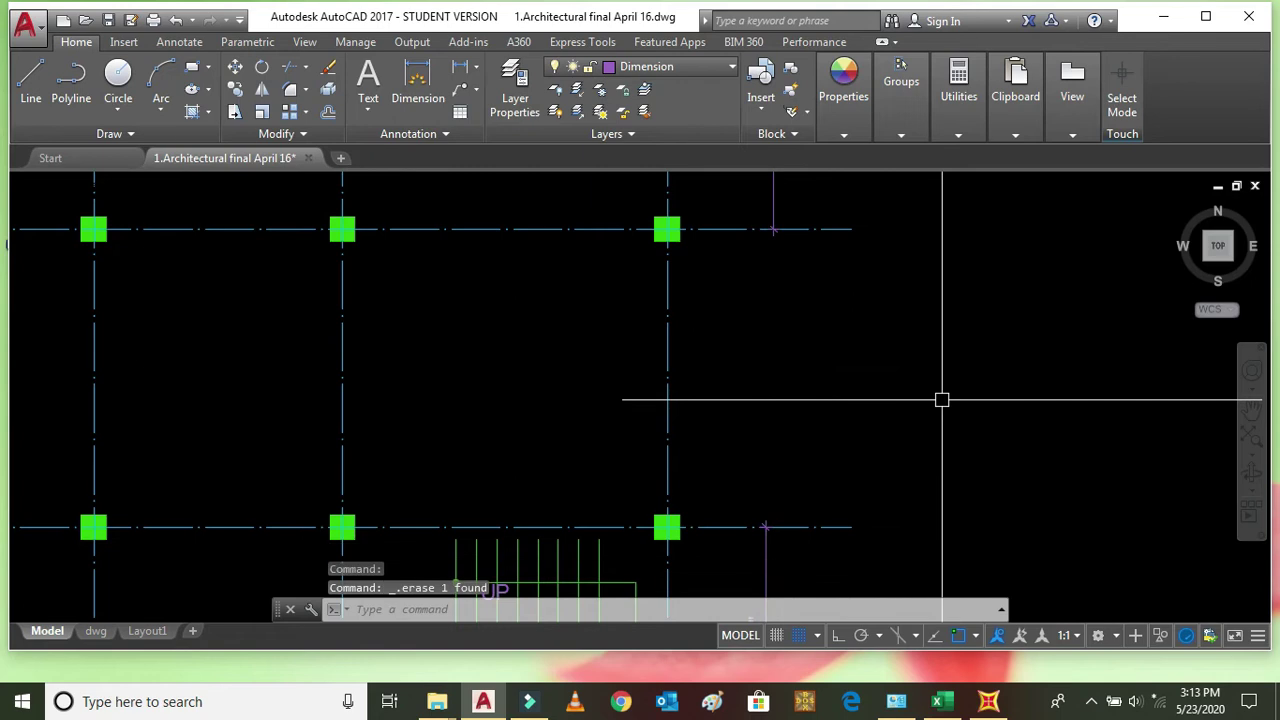
Step: Add a new linear dimension between the two horizontal grid lines of the bay above the staircase, east of the columns
{"action": "left_click", "coordinate": [459, 66]}
{"action": "left_click", "coordinate": [811, 230]}
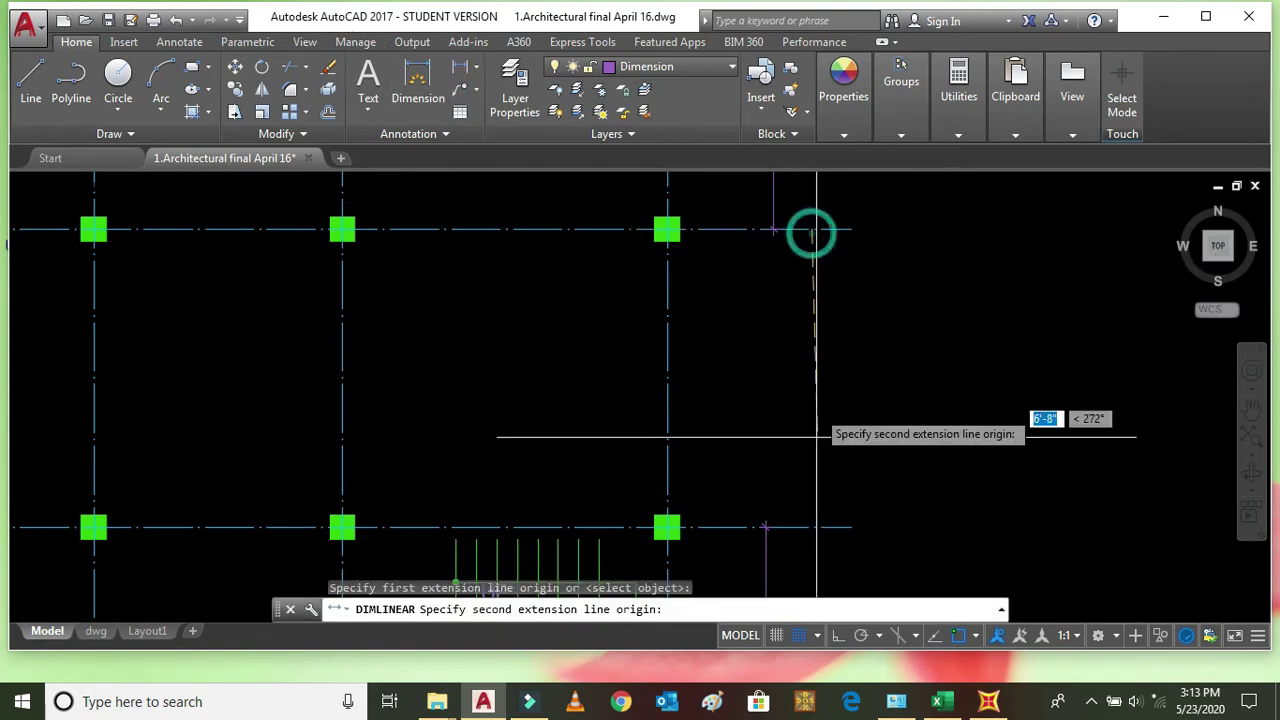
{"action": "left_click", "coordinate": [797, 526]}
{"action": "left_click", "coordinate": [807, 449]}
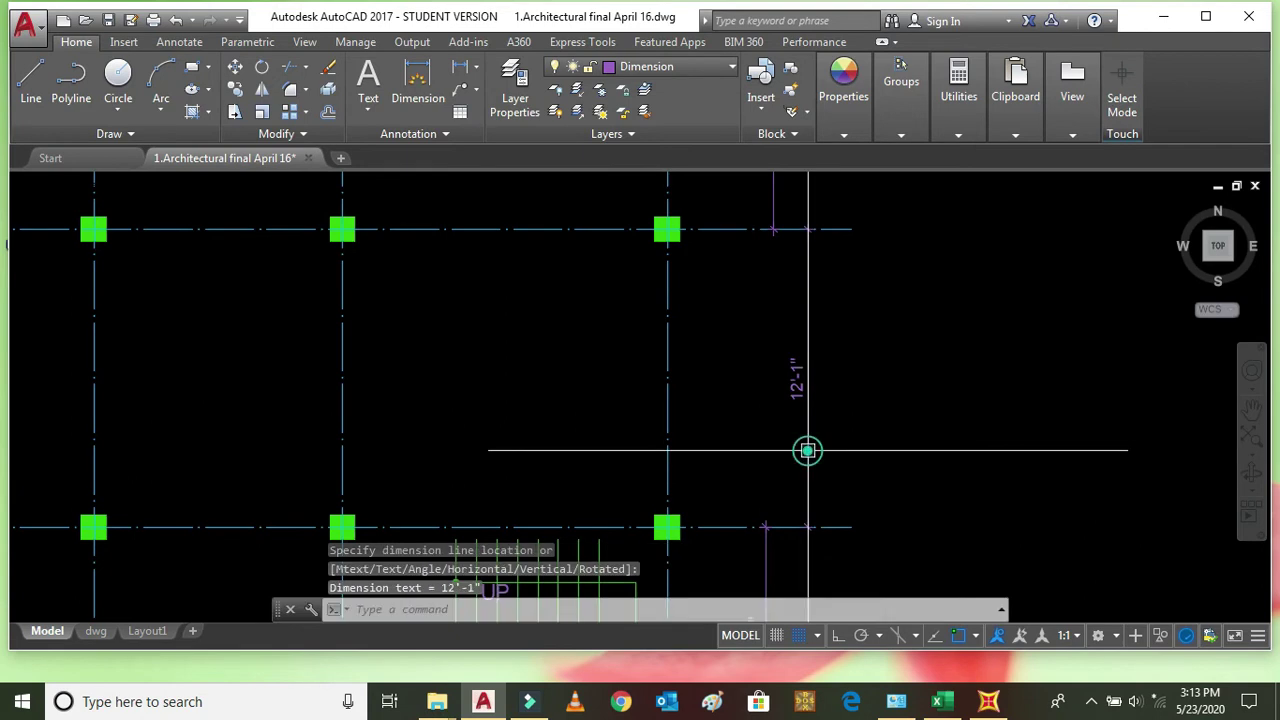
Step: Switch to Excel and enter the second Y-direction spacing as 12 ft in A10 and 1 in in B10
{"action": "left_click", "coordinate": [938, 701]}
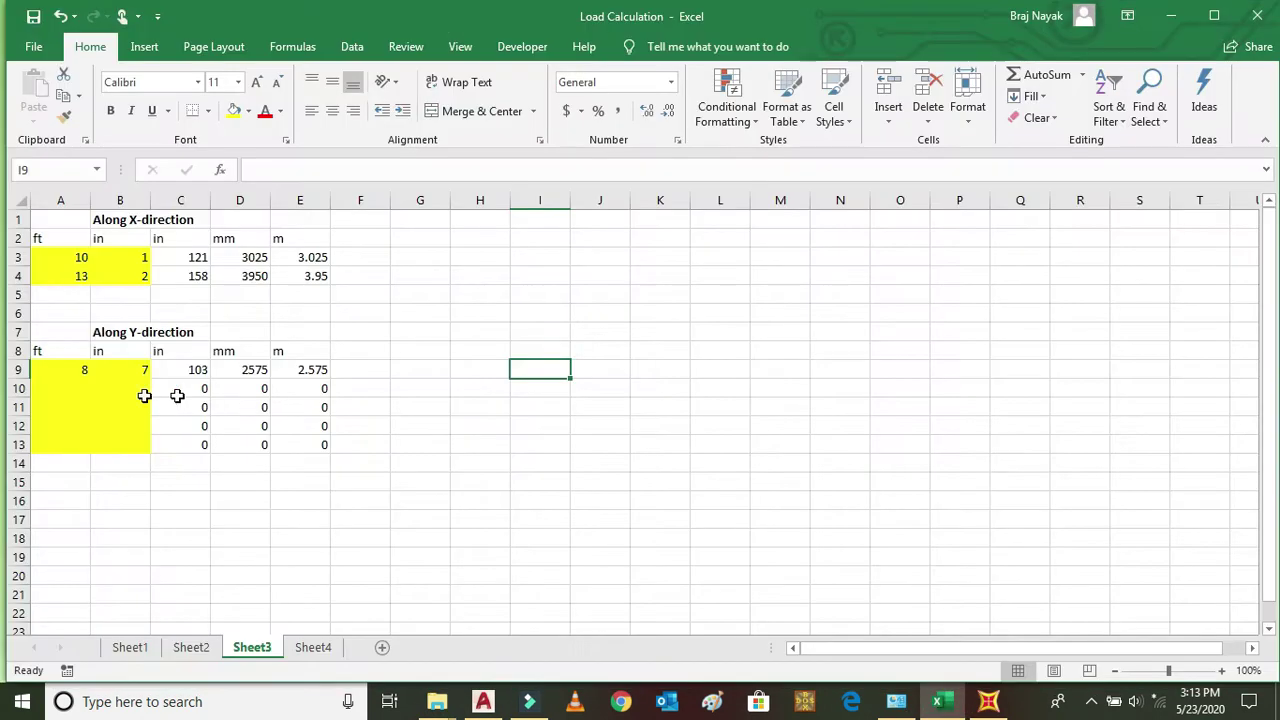
{"action": "left_click", "coordinate": [84, 389]}
{"action": "type", "text": "12"}
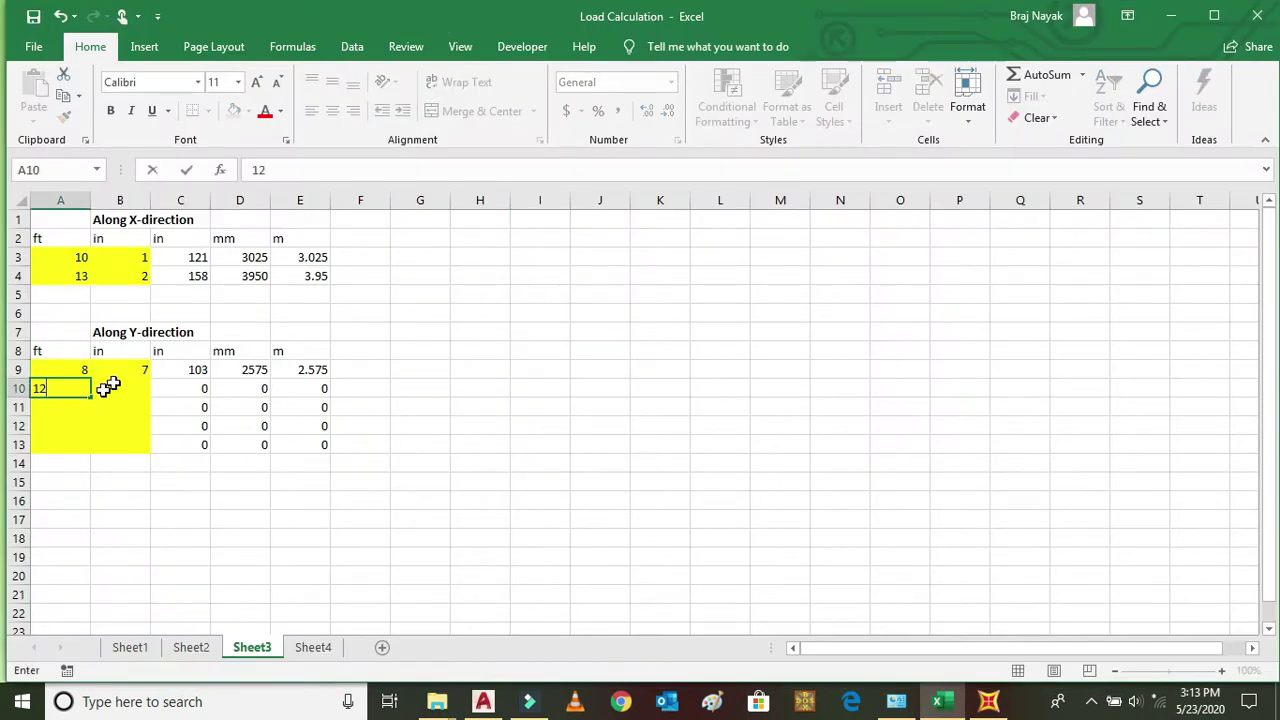
{"action": "left_click", "coordinate": [139, 386]}
{"action": "type", "text": "1"}
{"action": "left_click", "coordinate": [657, 409]}
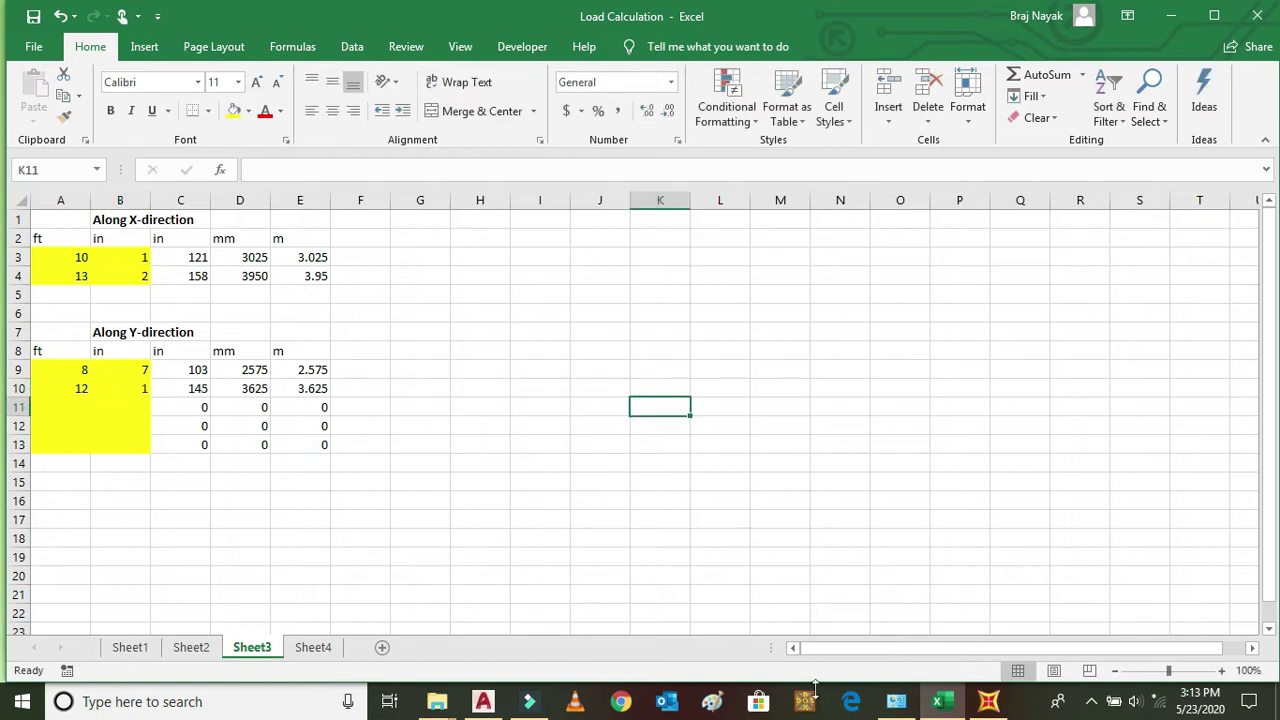
Step: Check the bay spacing above the 12'-1" bay in AutoCAD and enter it in Excel as 11 ft in A11 and 11 in in B11
{"action": "left_click", "coordinate": [950, 703]}
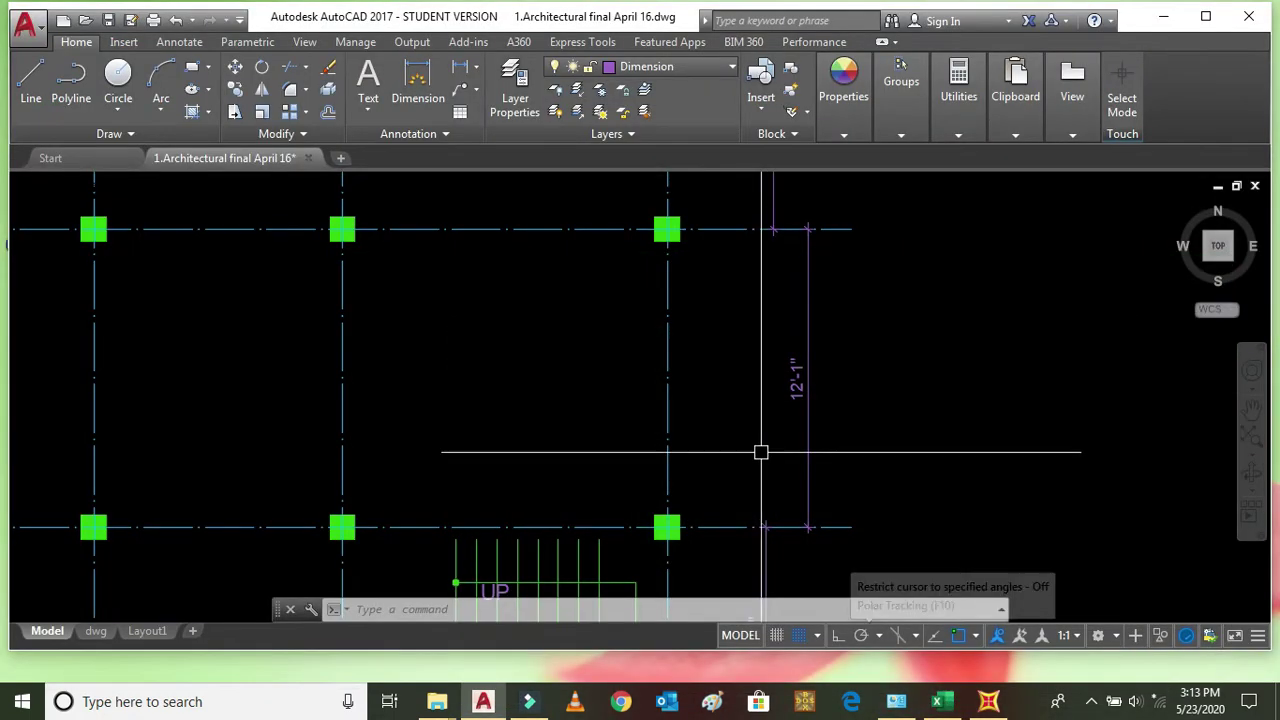
{"action": "scroll", "coordinate": [780, 331], "scroll_direction": "down", "scroll_amount": 2}
{"action": "scroll", "coordinate": [780, 300], "scroll_direction": "up", "scroll_amount": 4}
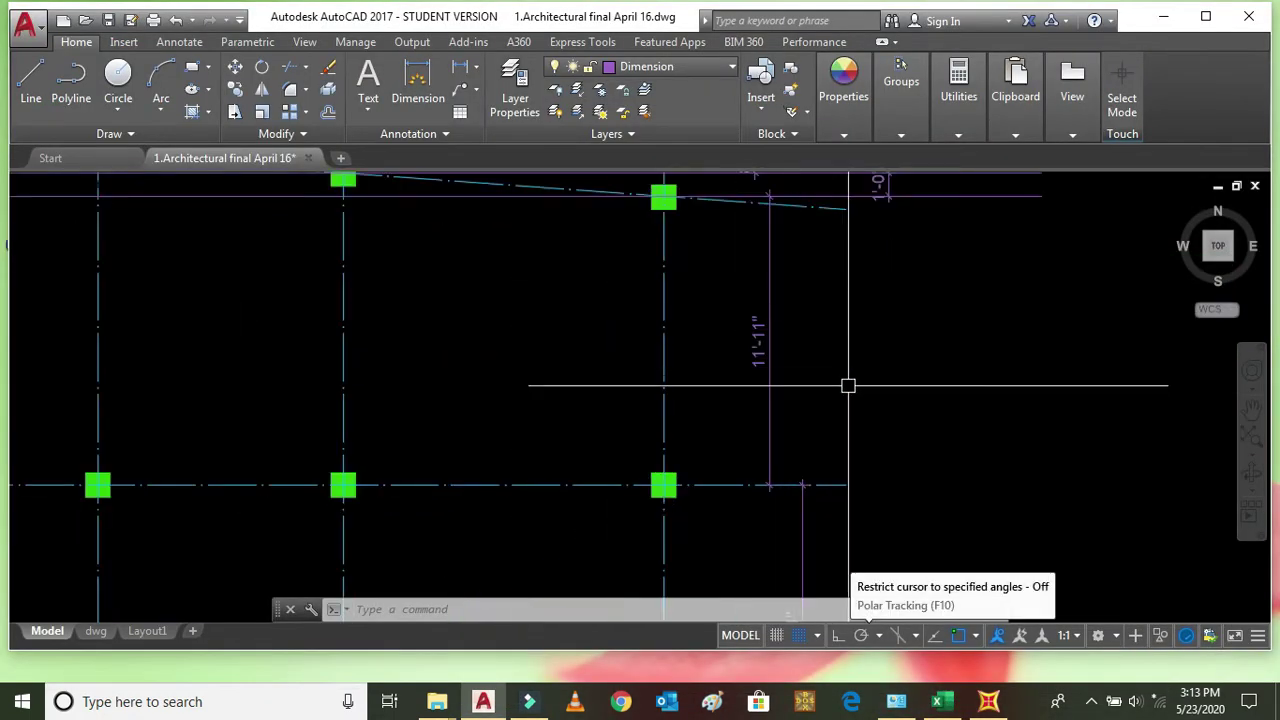
{"action": "left_click", "coordinate": [940, 703]}
{"action": "left_click", "coordinate": [71, 407]}
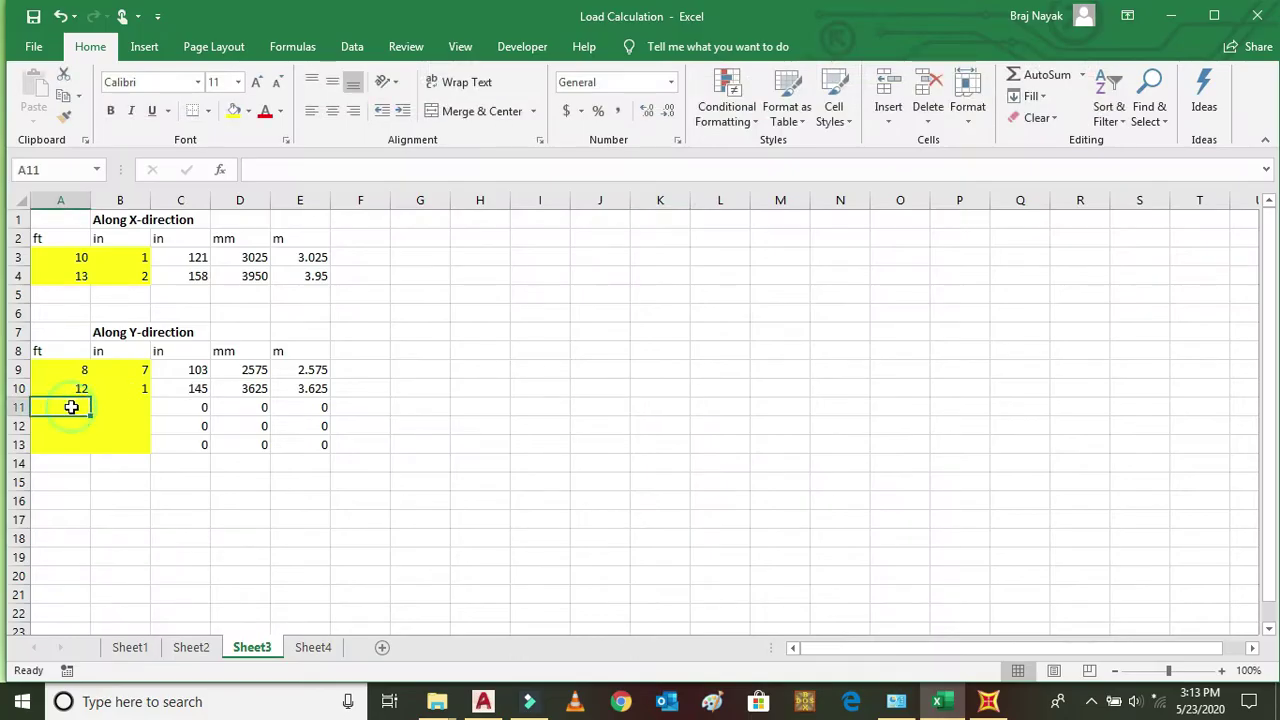
{"action": "type", "text": "1"}
{"action": "left_click", "coordinate": [113, 410]}
{"action": "type", "text": "11"}
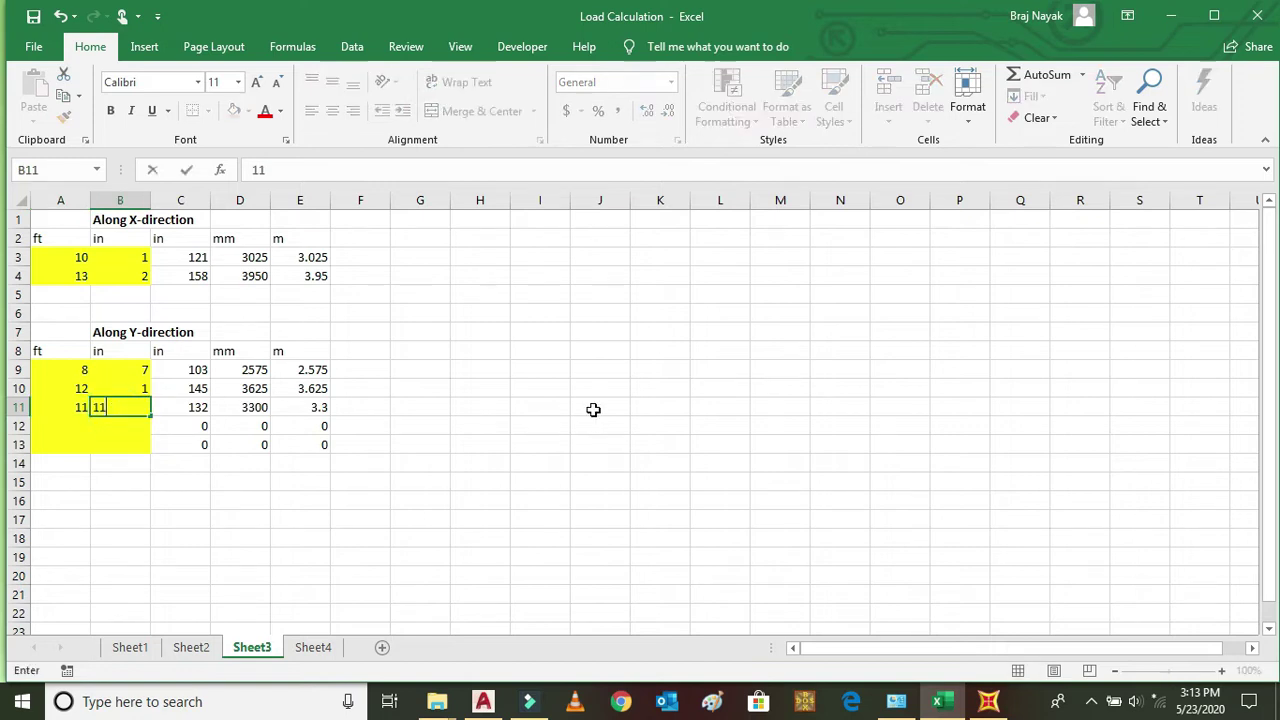
{"action": "left_click", "coordinate": [595, 409]}
Step: Check the small offsets at the inclined top grid line in AutoCAD and enter the first in Excel as 1 ft in A12 and 0 in in B12
{"action": "left_click", "coordinate": [930, 698]}
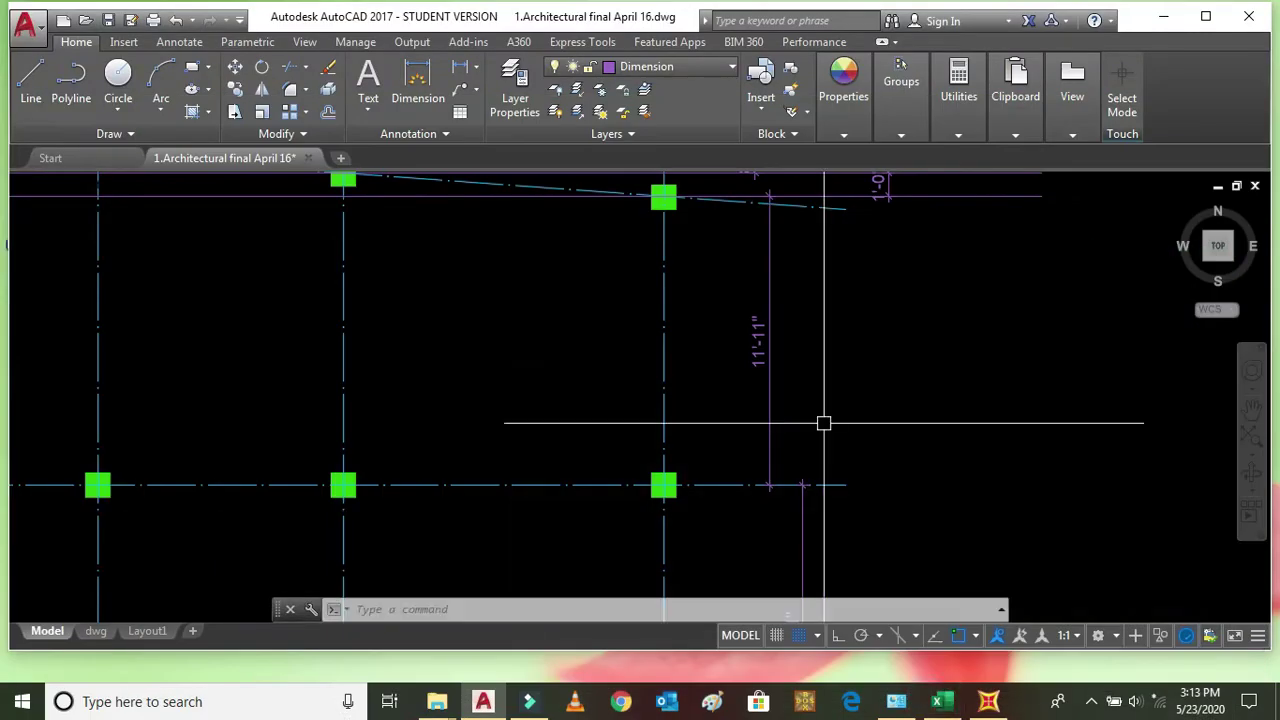
{"action": "scroll", "coordinate": [871, 225], "scroll_direction": "up", "scroll_amount": 4}
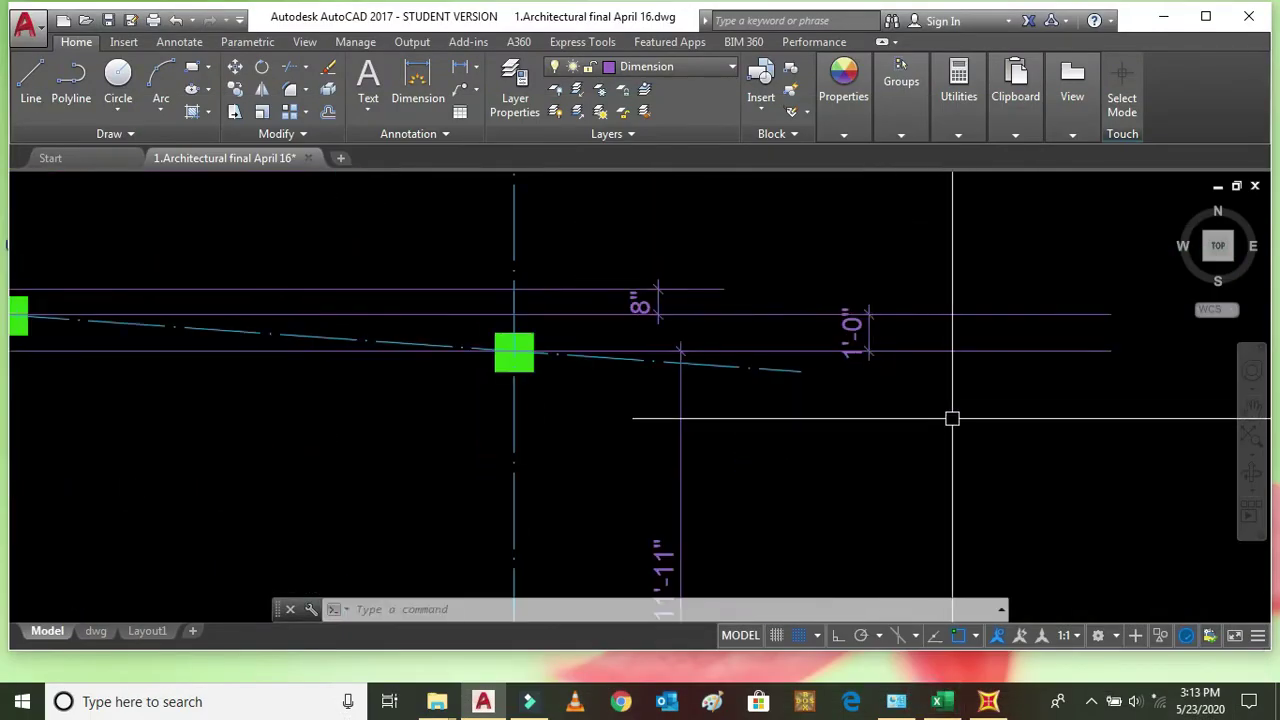
{"action": "left_click", "coordinate": [943, 702]}
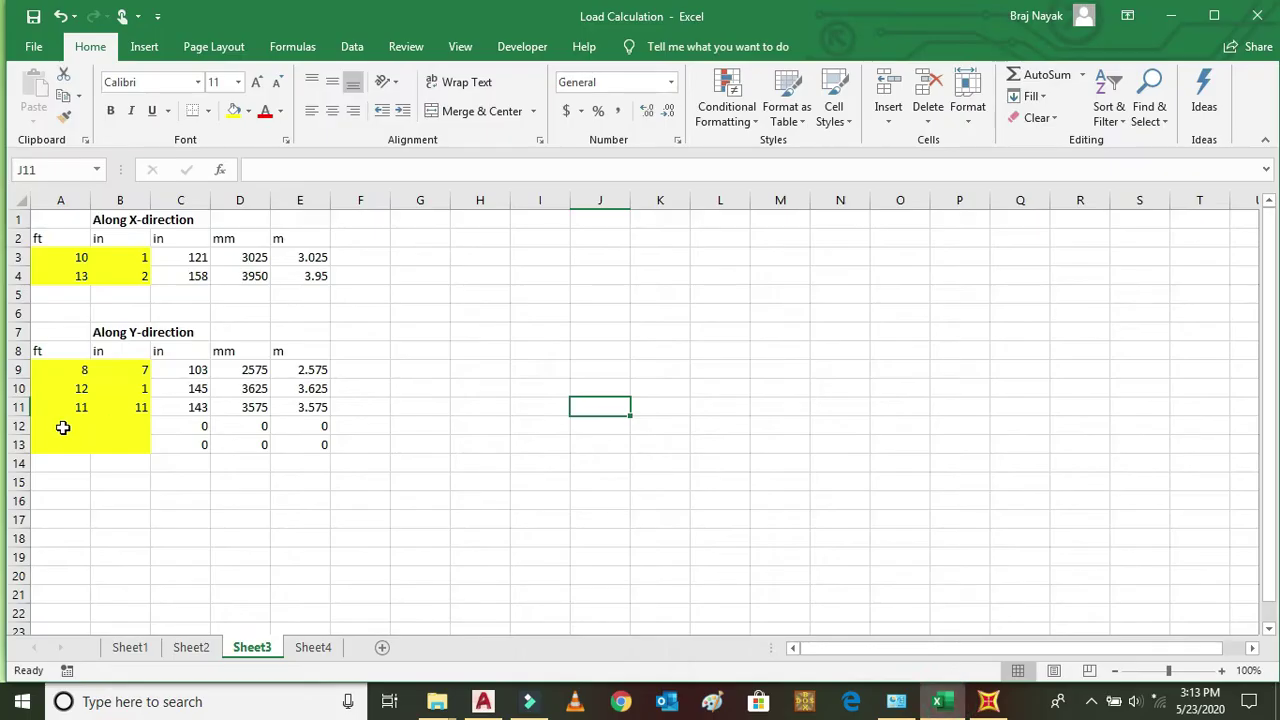
{"action": "left_click", "coordinate": [62, 429]}
{"action": "type", "text": "1"}
{"action": "left_click", "coordinate": [125, 428]}
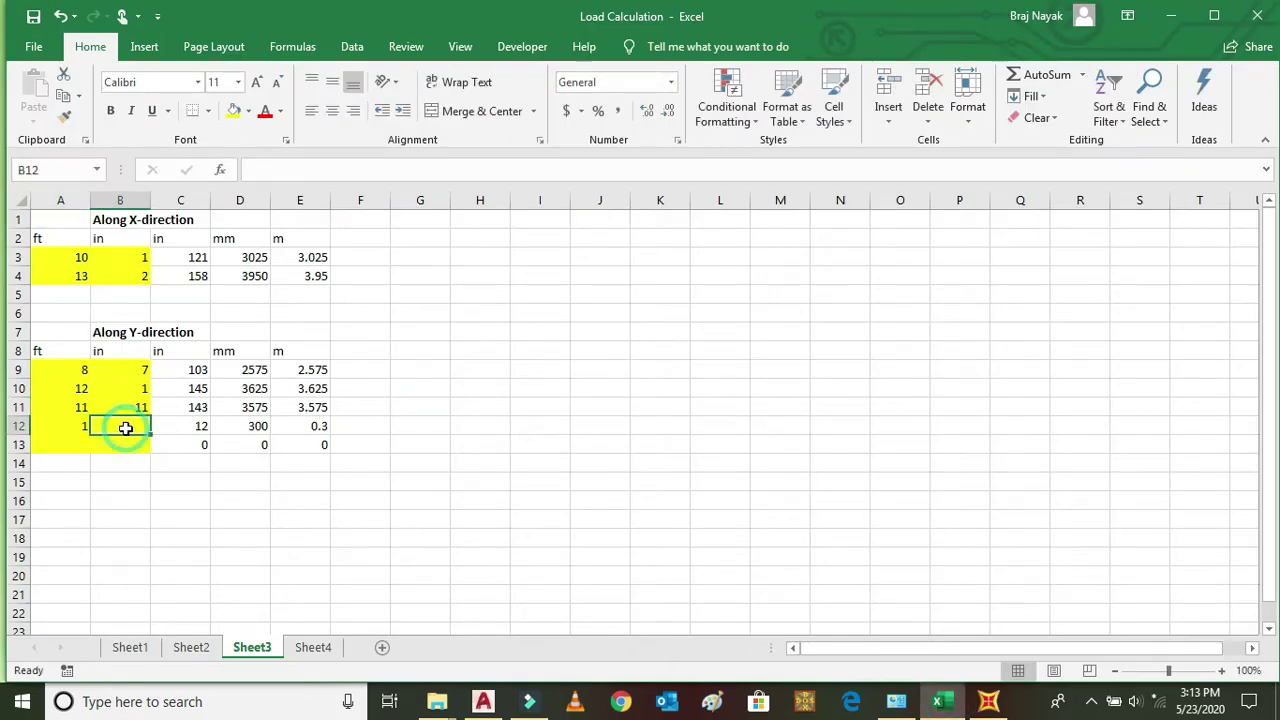
{"action": "type", "text": "0"}
Step: Enter the last Y-direction offset as 0 ft in A13 and 8 in in B13
{"action": "left_click", "coordinate": [63, 442]}
{"action": "type", "text": "0"}
{"action": "left_click", "coordinate": [112, 446]}
{"action": "type", "text": "8"}
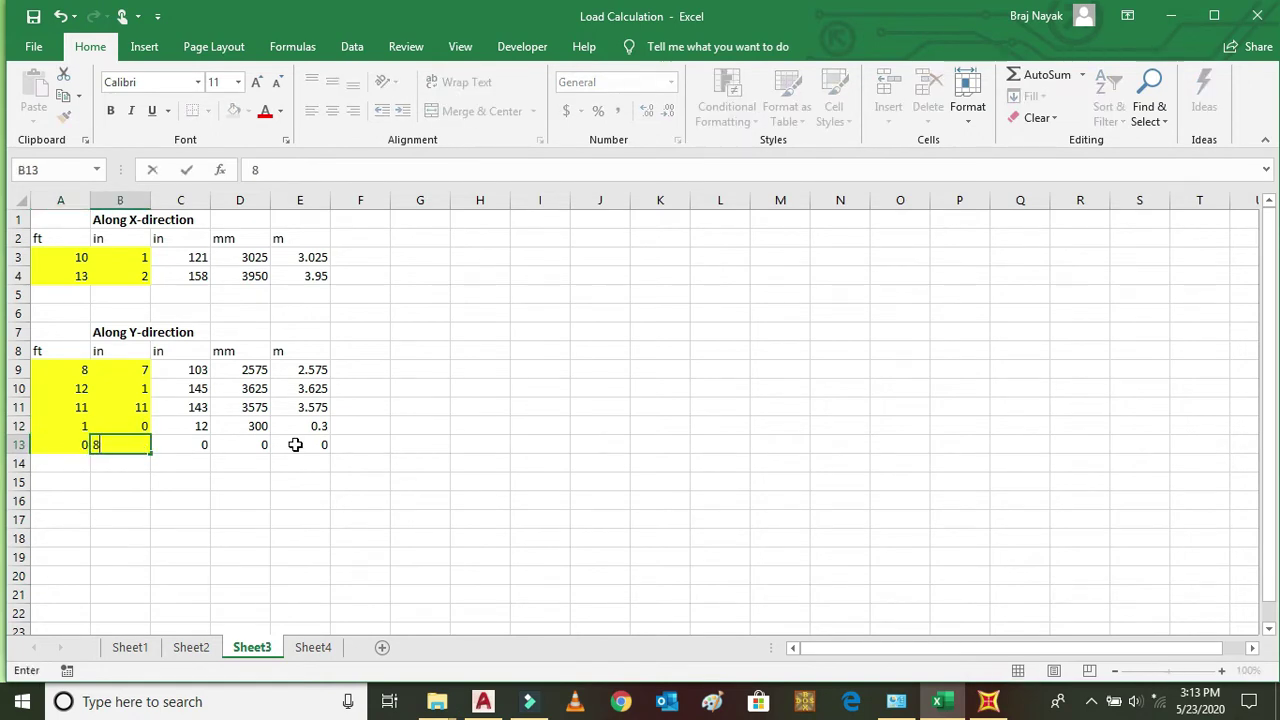
{"action": "left_click", "coordinate": [641, 441]}
Step: Review the dimensioned column grid in AutoCAD and compare it with the converted X- and Y-direction spacings in Excel
{"action": "left_click", "coordinate": [940, 701]}
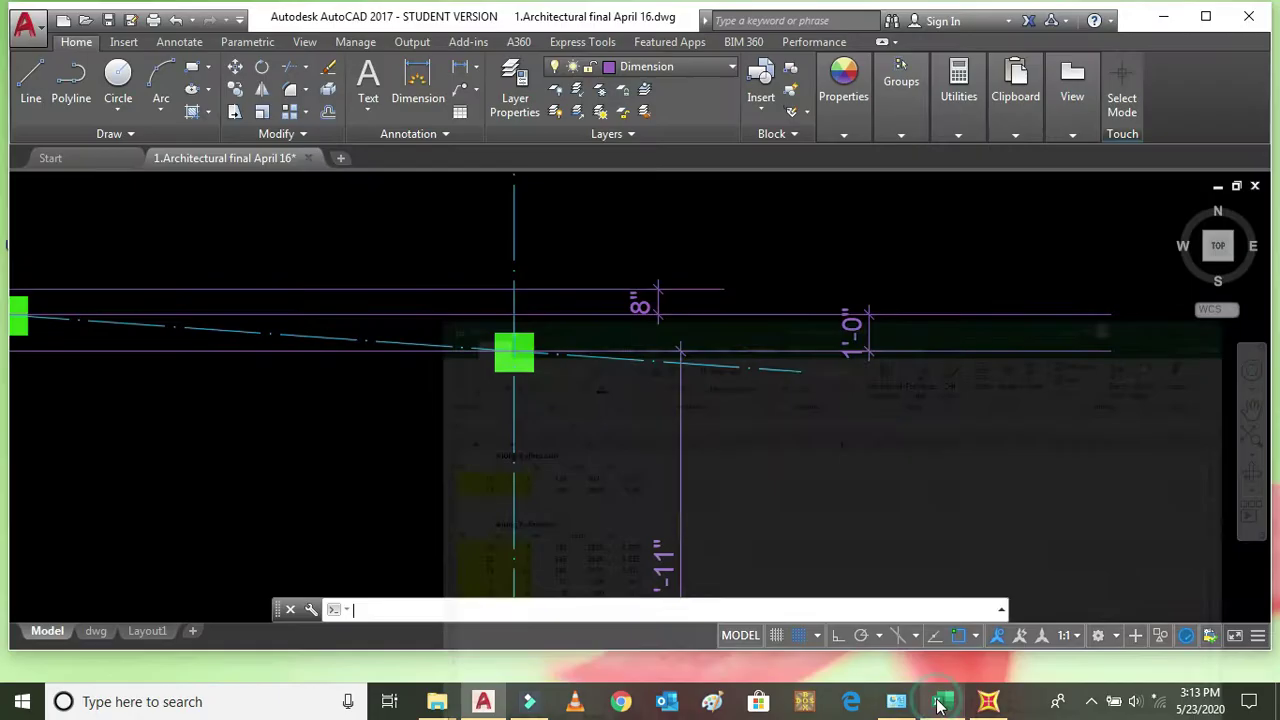
{"action": "scroll", "coordinate": [681, 440], "scroll_direction": "down", "scroll_amount": 8}
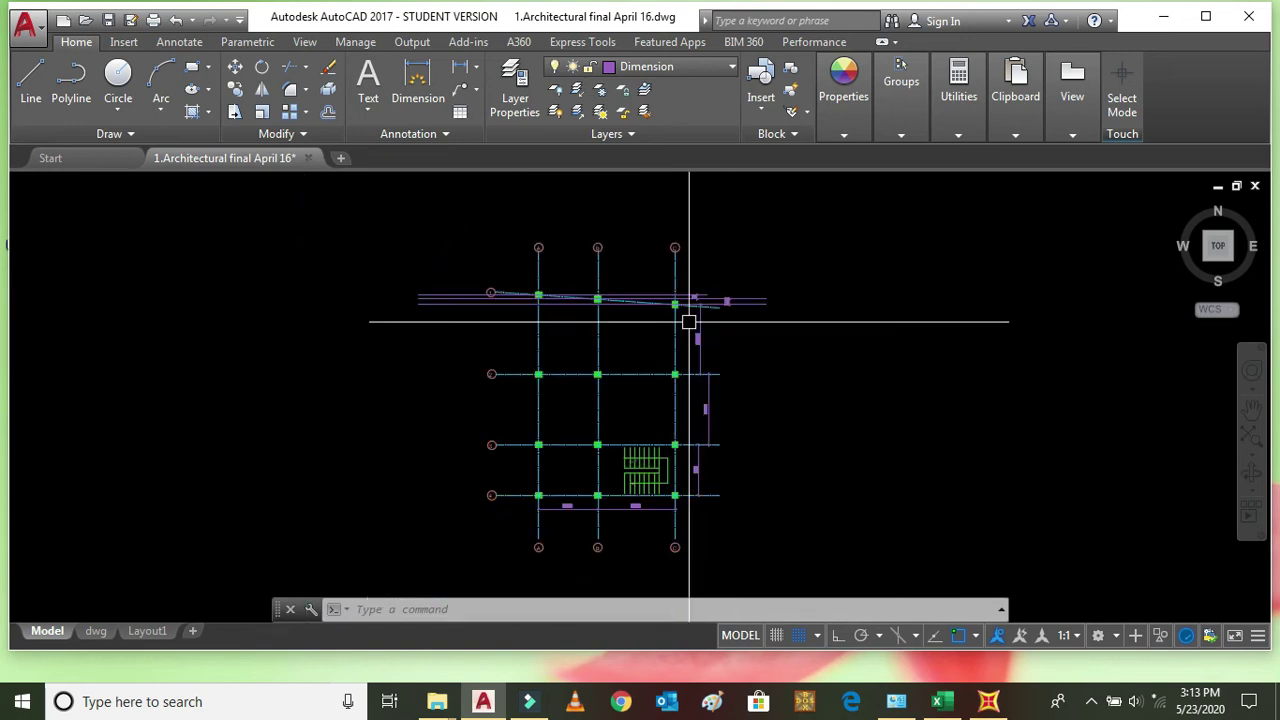
{"action": "scroll", "coordinate": [681, 440], "scroll_direction": "up", "scroll_amount": 5}
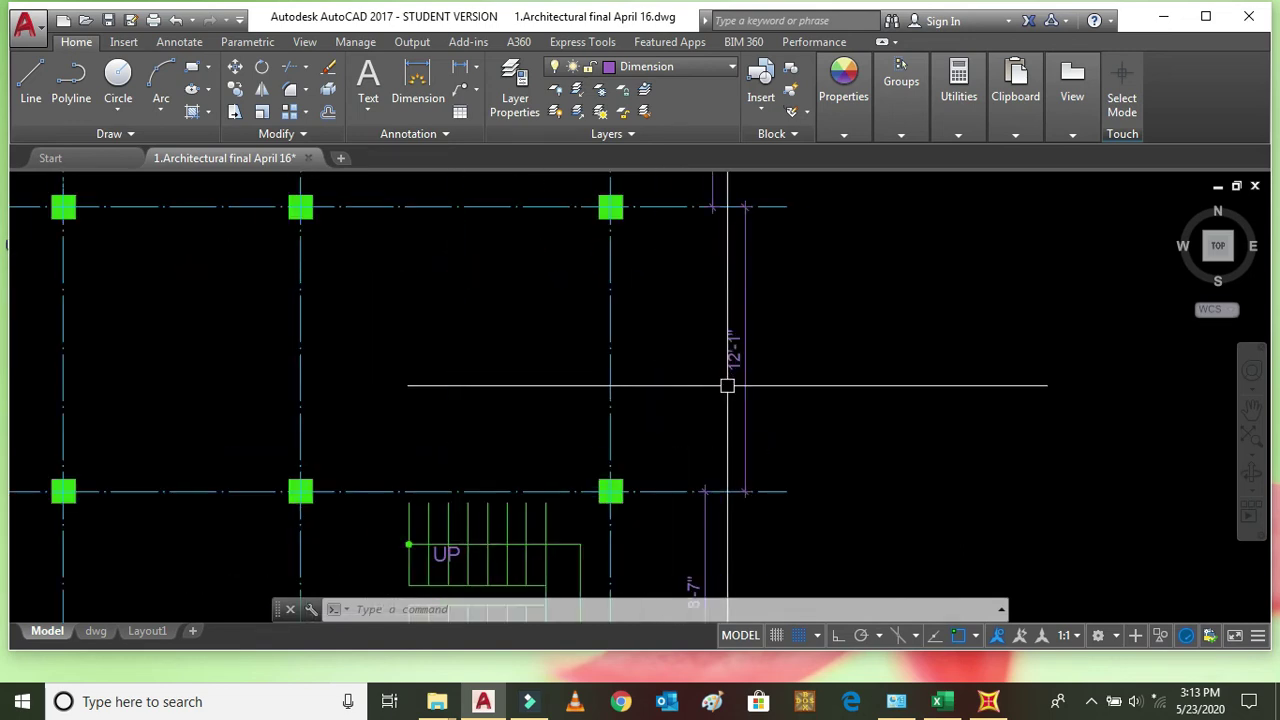
{"action": "scroll", "coordinate": [720, 364], "scroll_direction": "down", "scroll_amount": 2}
{"action": "left_click", "coordinate": [940, 701]}
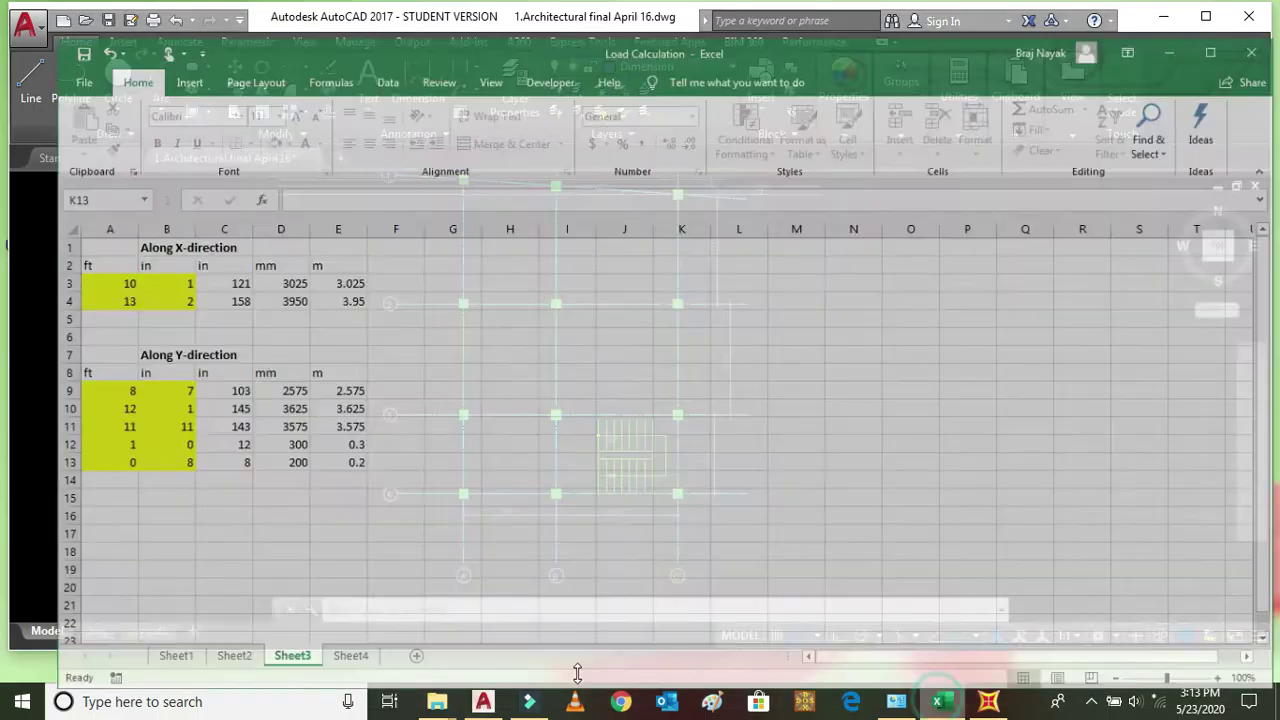
{"action": "left_click", "coordinate": [497, 442]}
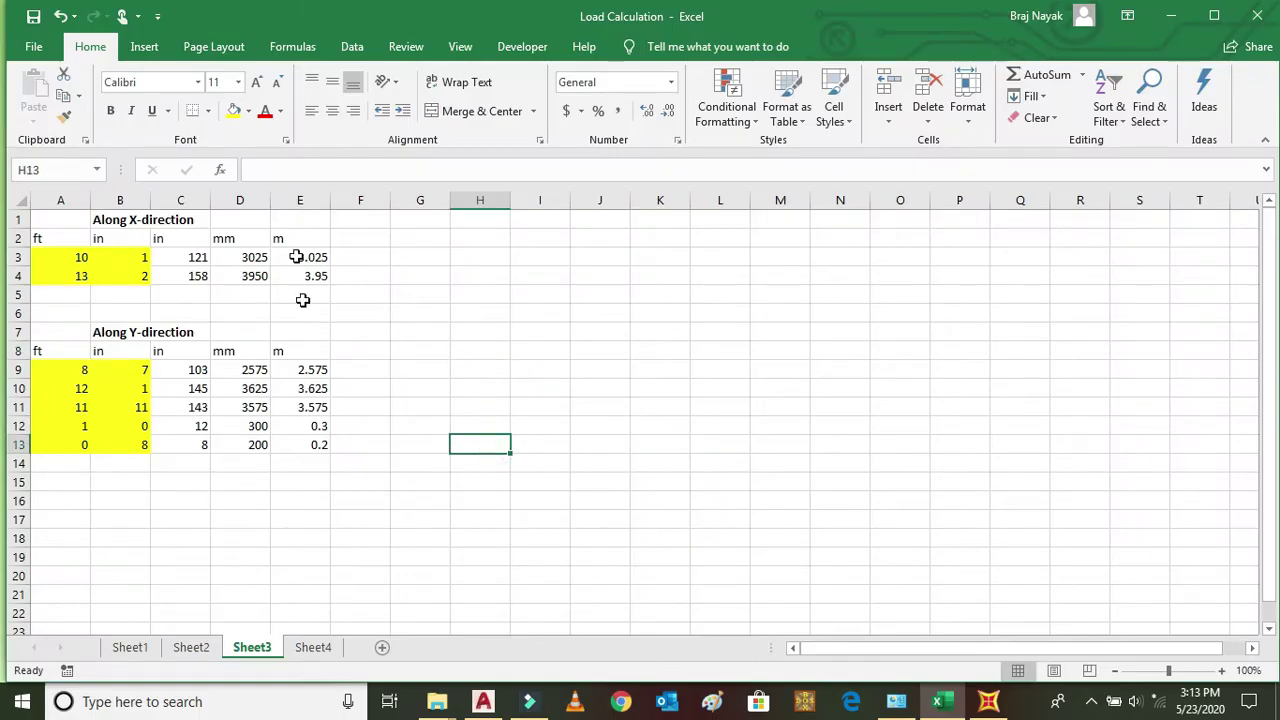
{"action": "left_click", "coordinate": [550, 408]}
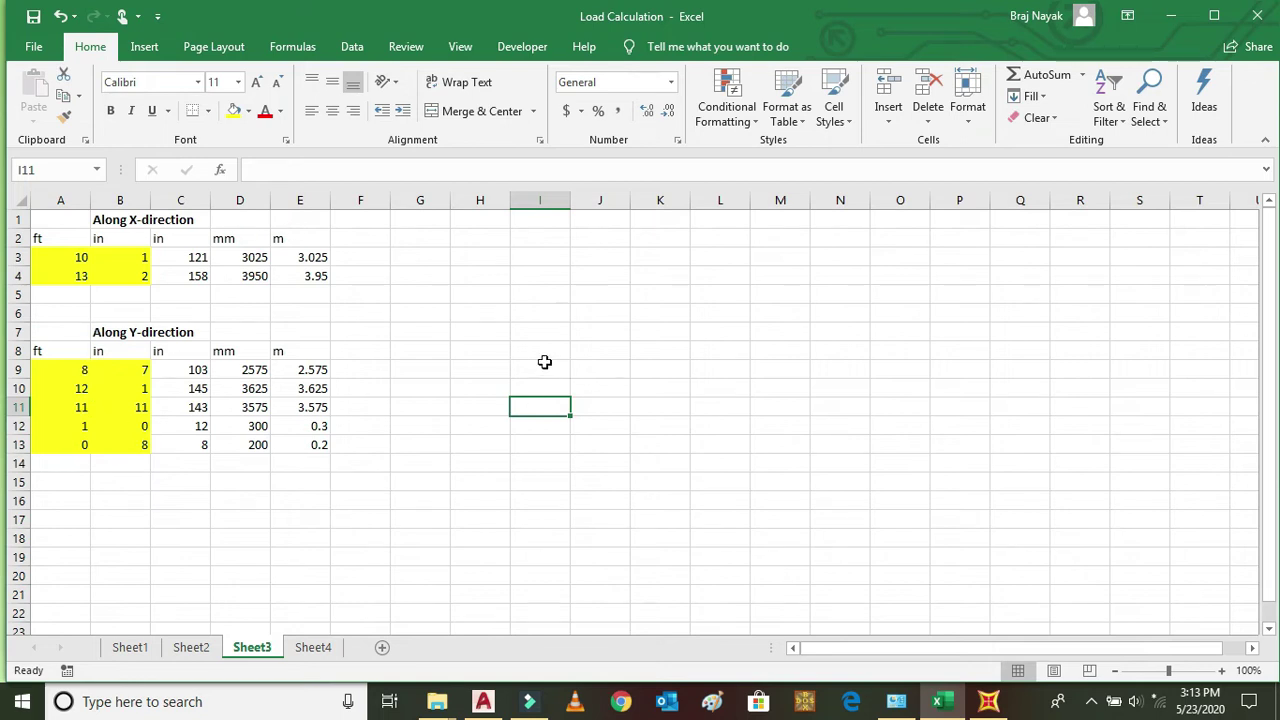
{"action": "left_click", "coordinate": [652, 426]}
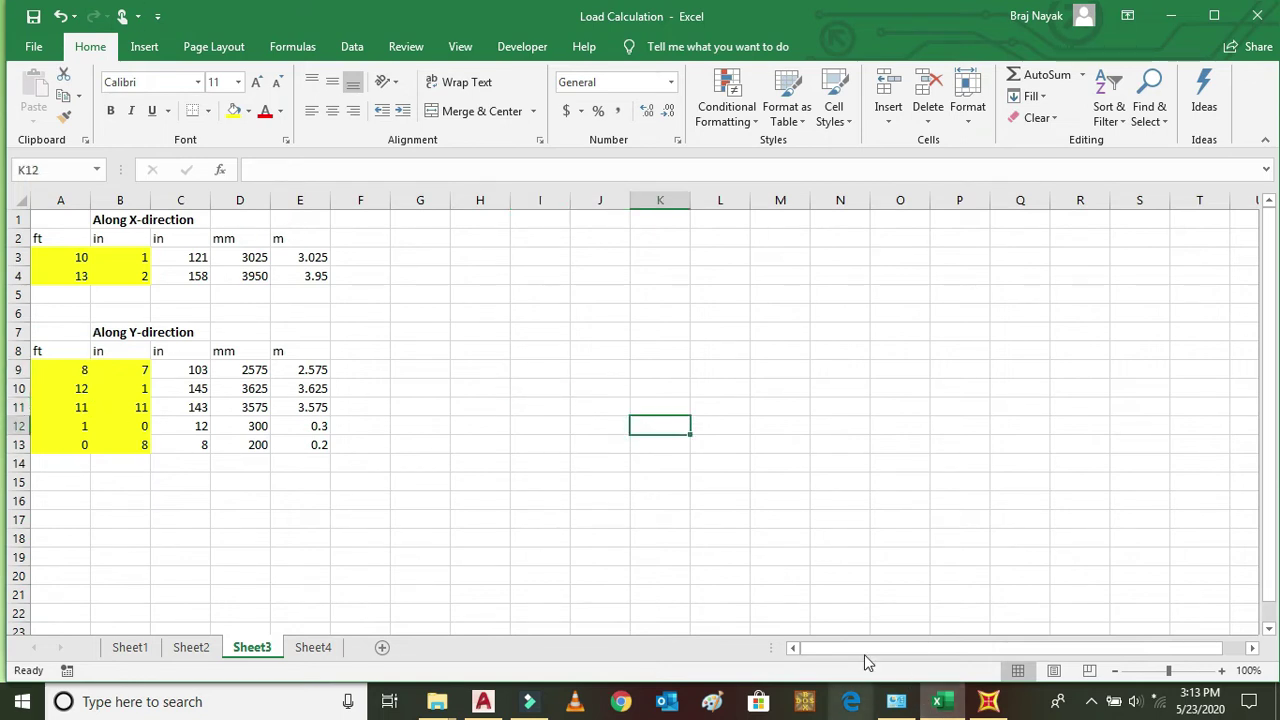
{"action": "left_click", "coordinate": [815, 519]}
{"action": "left_click", "coordinate": [900, 426]}
Step: Switch to AutoCAD and examine the column grid layout, from the A-4 corner column along grid lines A to C and 1 to 4
{"action": "left_click", "coordinate": [943, 702]}
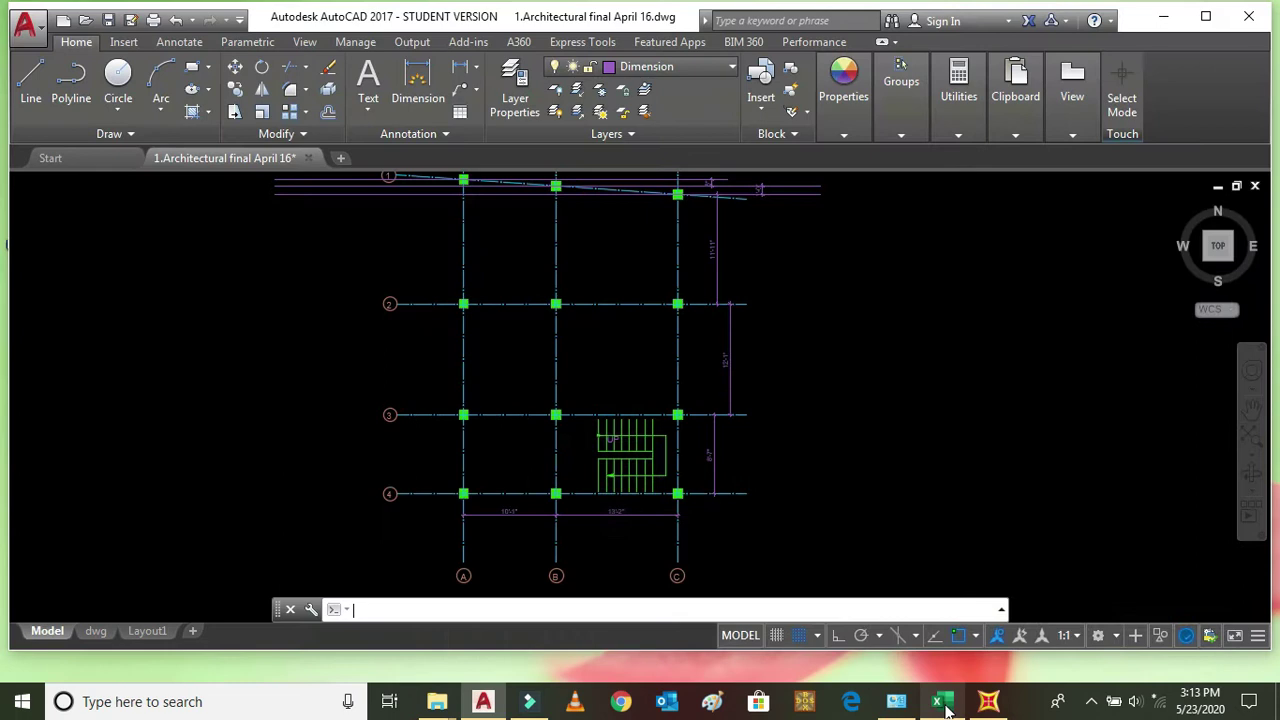
{"action": "right_click", "coordinate": [914, 388]}
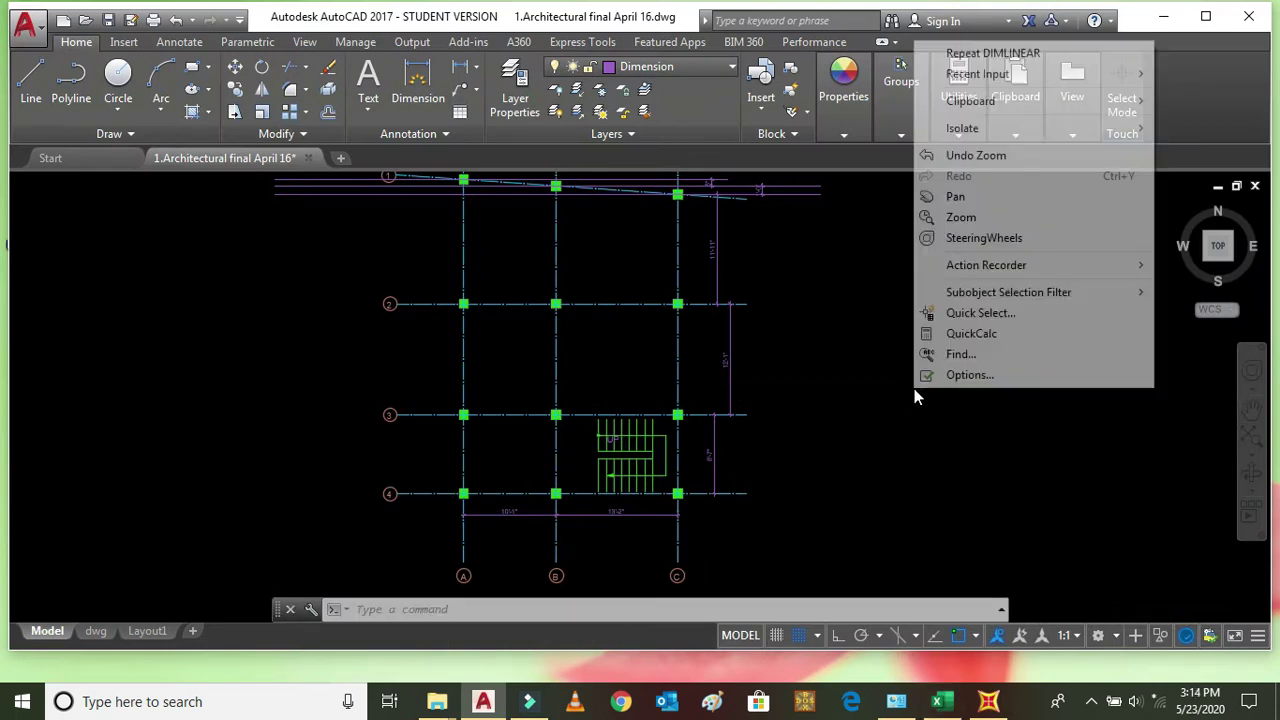
{"action": "left_click", "coordinate": [962, 196]}
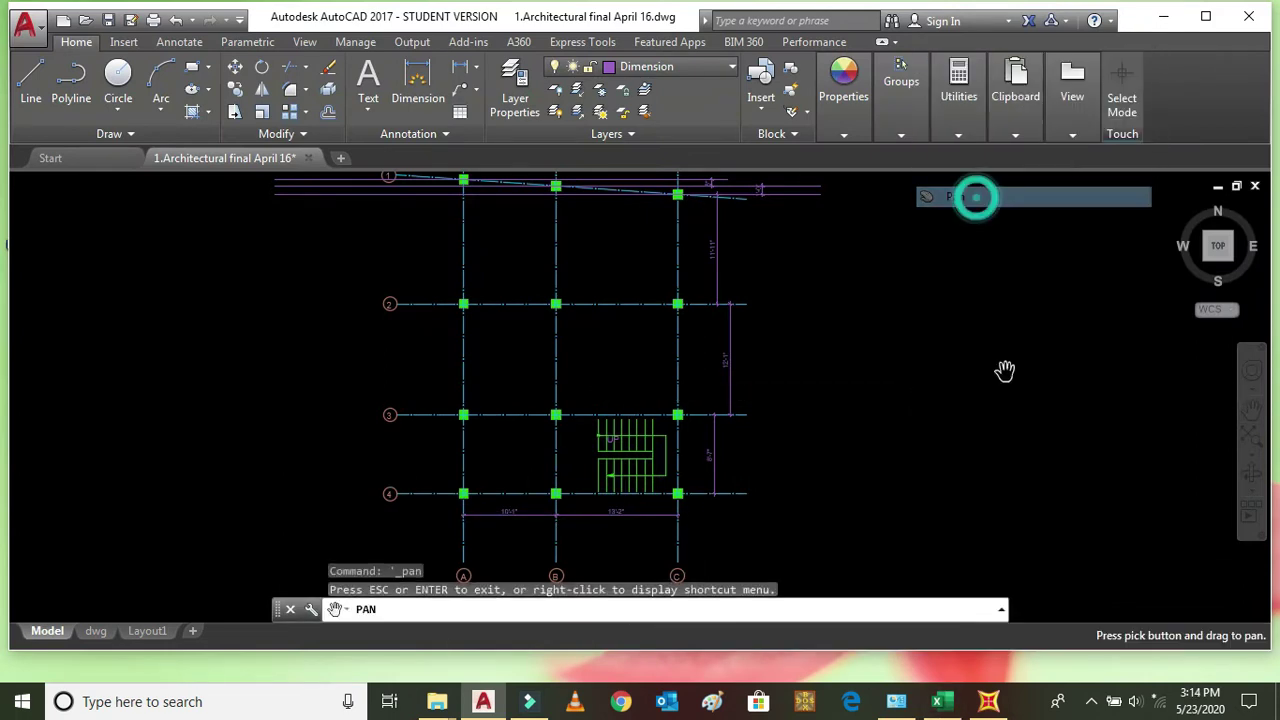
{"action": "scroll", "coordinate": [525, 503], "scroll_direction": "up", "scroll_amount": 2}
{"action": "scroll", "coordinate": [538, 413], "scroll_direction": "down", "scroll_amount": 3}
{"action": "scroll", "coordinate": [509, 453], "scroll_direction": "up", "scroll_amount": 2}
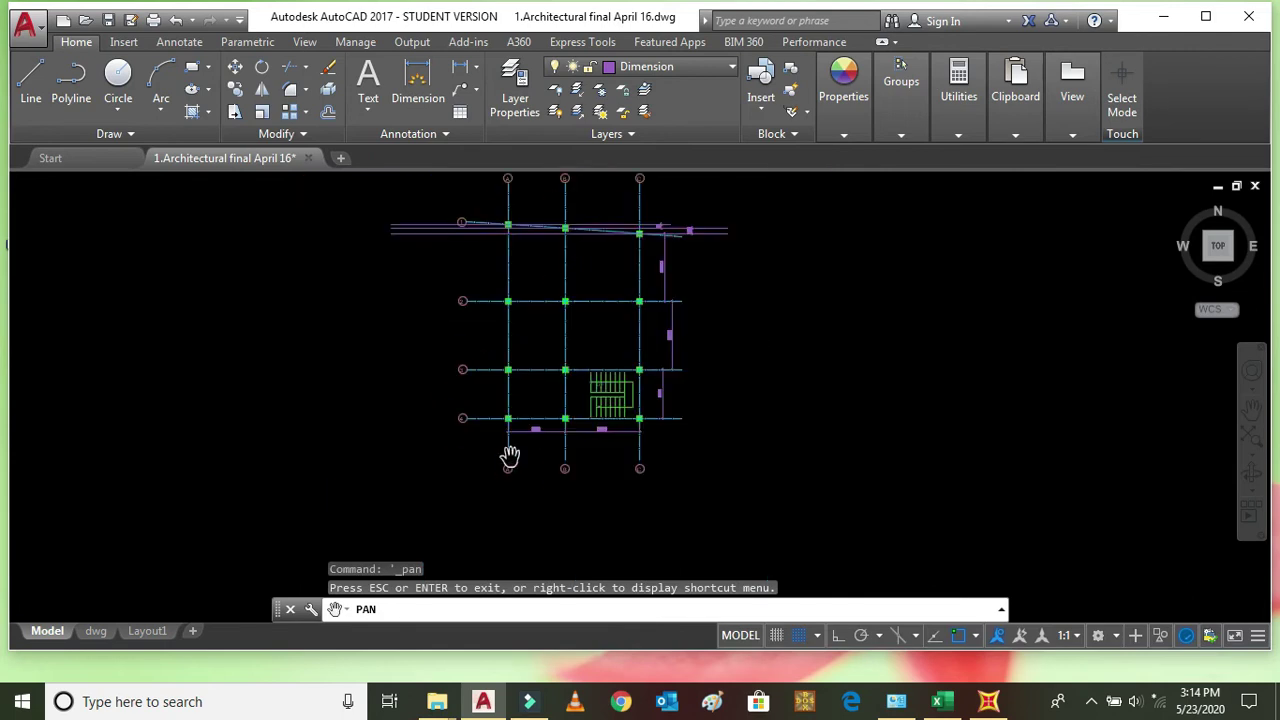
{"action": "scroll", "coordinate": [509, 457], "scroll_direction": "down", "scroll_amount": 1}
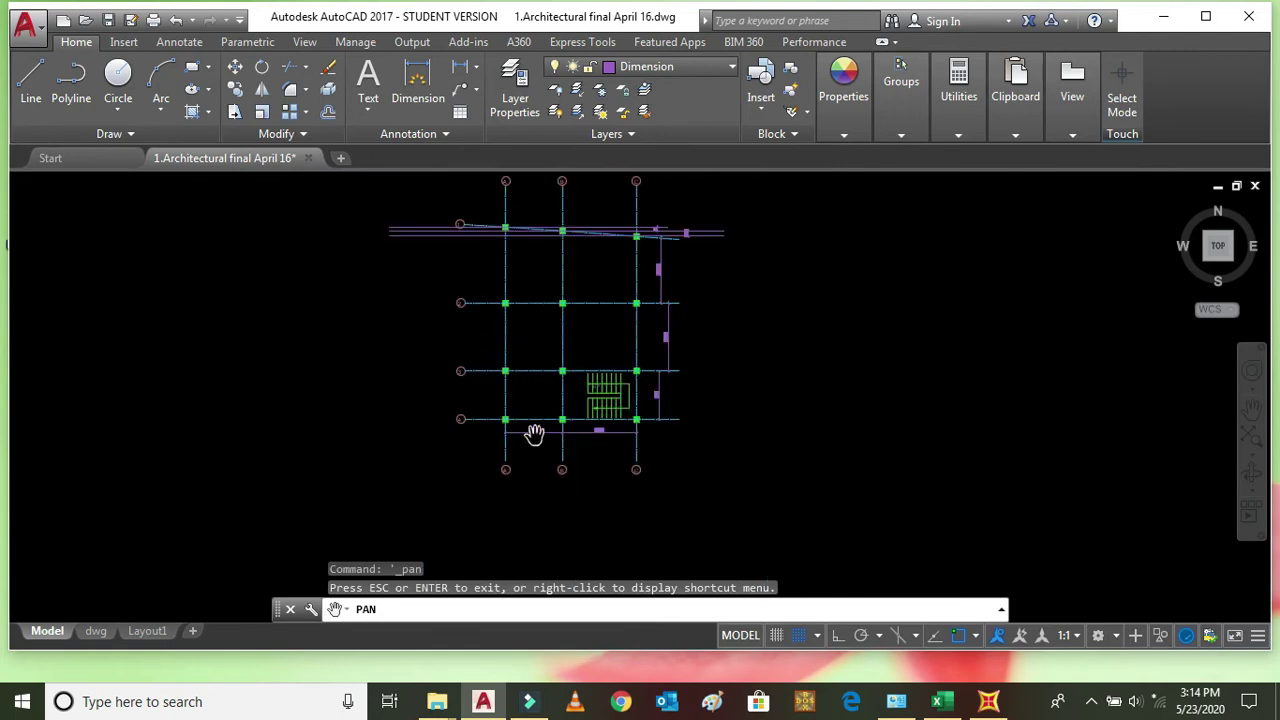
{"action": "scroll", "coordinate": [480, 423], "scroll_direction": "up", "scroll_amount": 3}
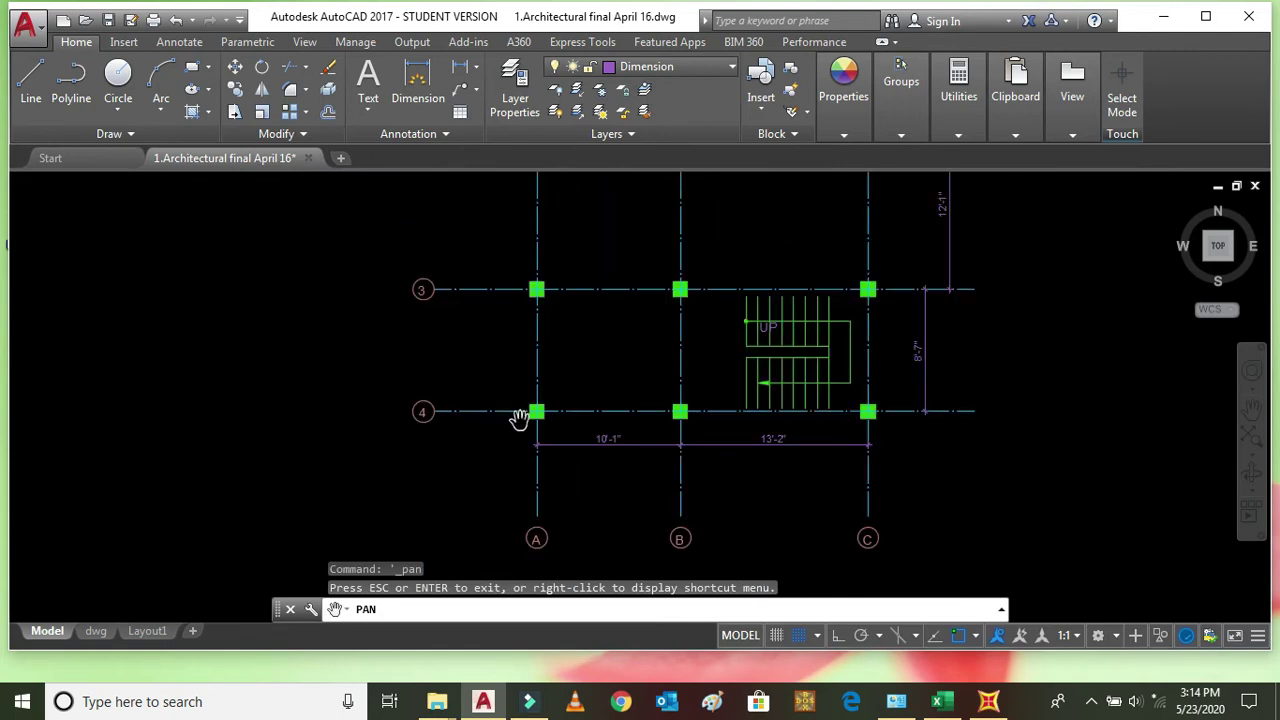
{"action": "scroll", "coordinate": [521, 450], "scroll_direction": "down", "scroll_amount": 3}
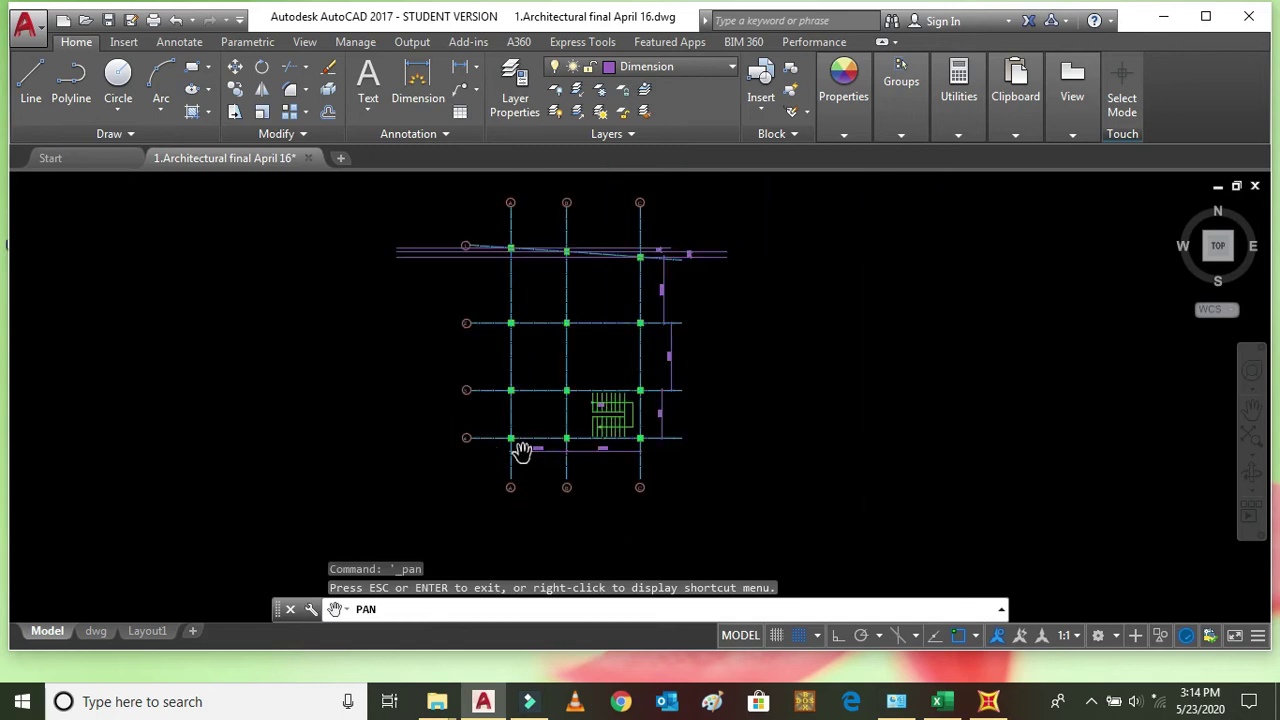
{"action": "scroll", "coordinate": [492, 444], "scroll_direction": "up", "scroll_amount": 3}
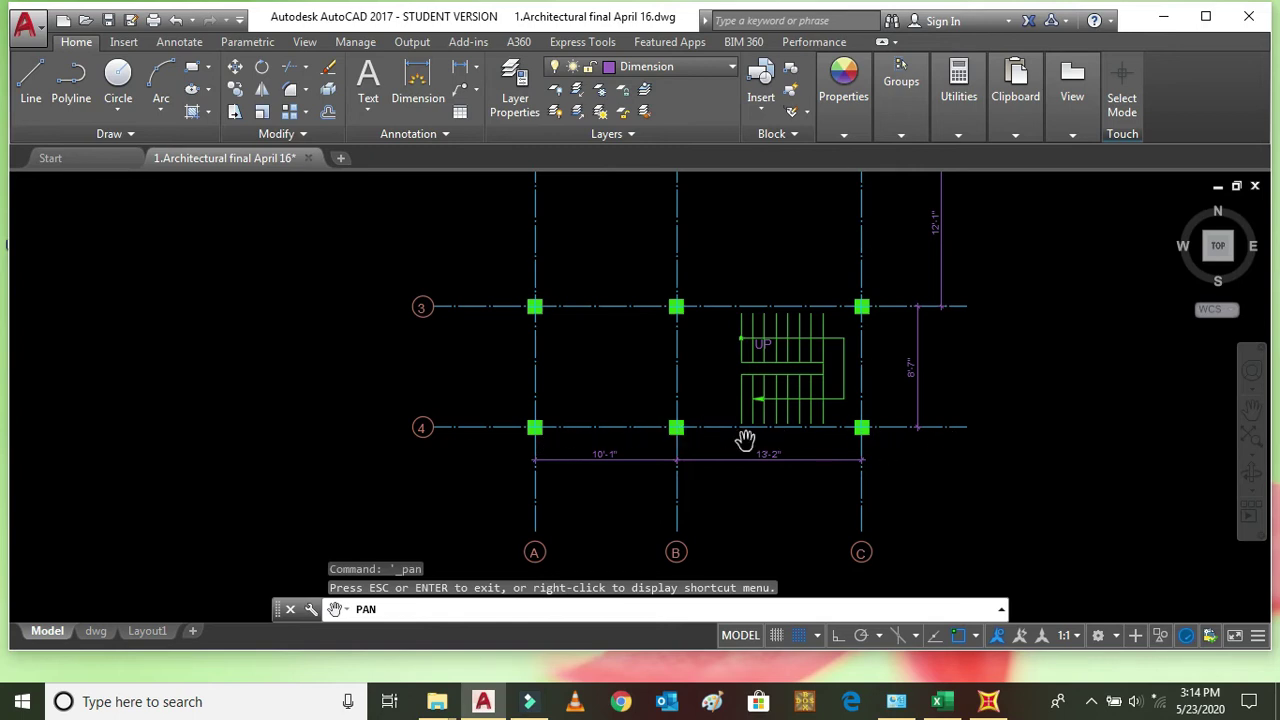
{"action": "left_click_drag", "start_coordinate": [637, 440], "coordinate": [648, 536]}
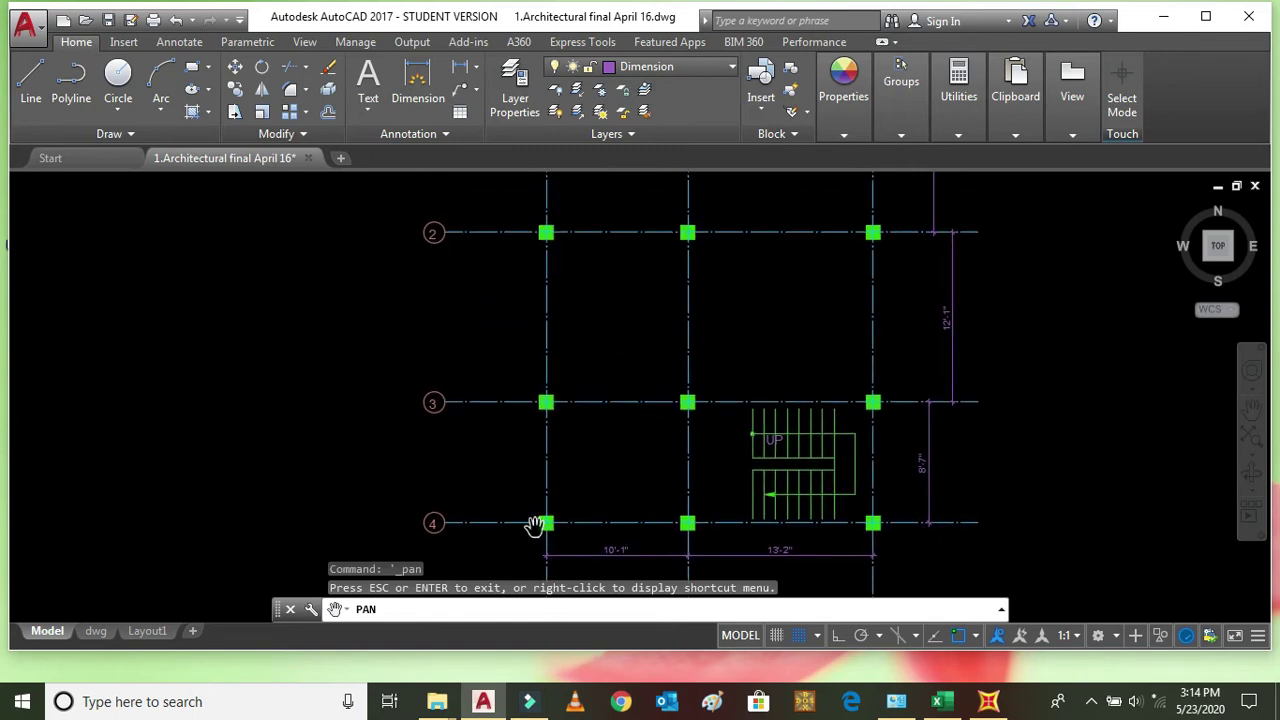
{"action": "scroll", "coordinate": [540, 291], "scroll_direction": "down", "scroll_amount": 3}
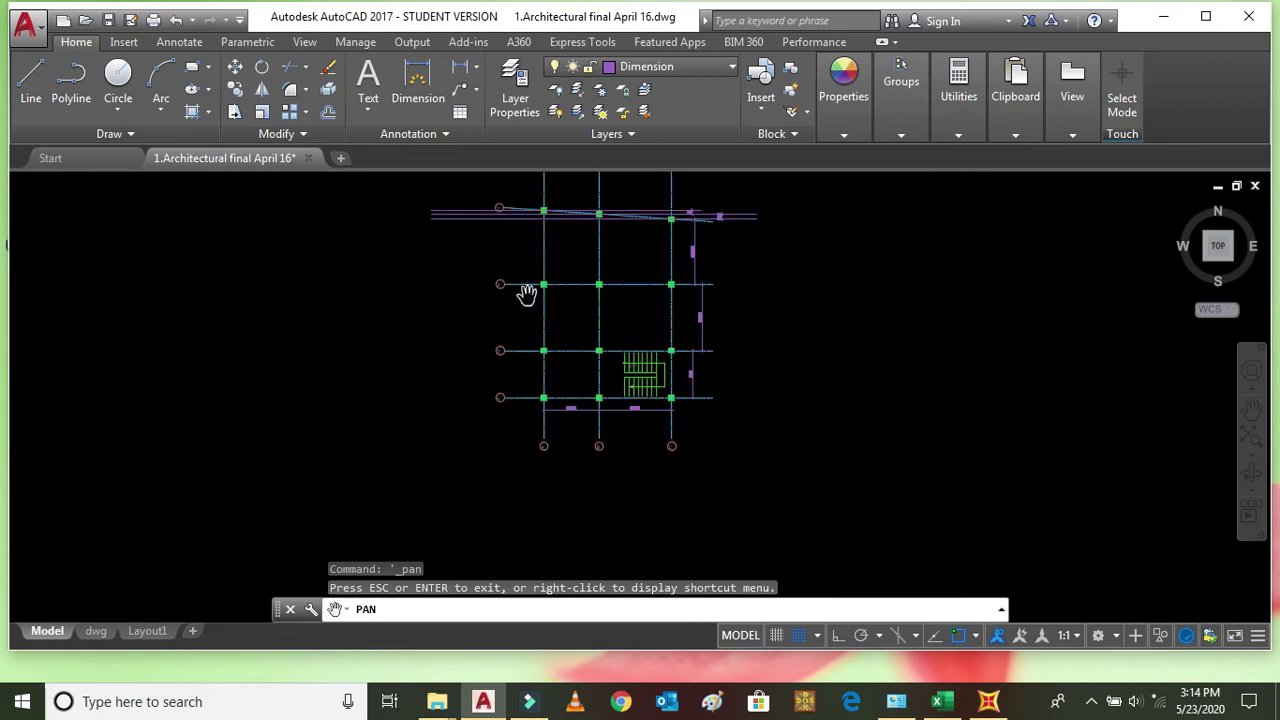
{"action": "scroll", "coordinate": [517, 405], "scroll_direction": "up", "scroll_amount": 4}
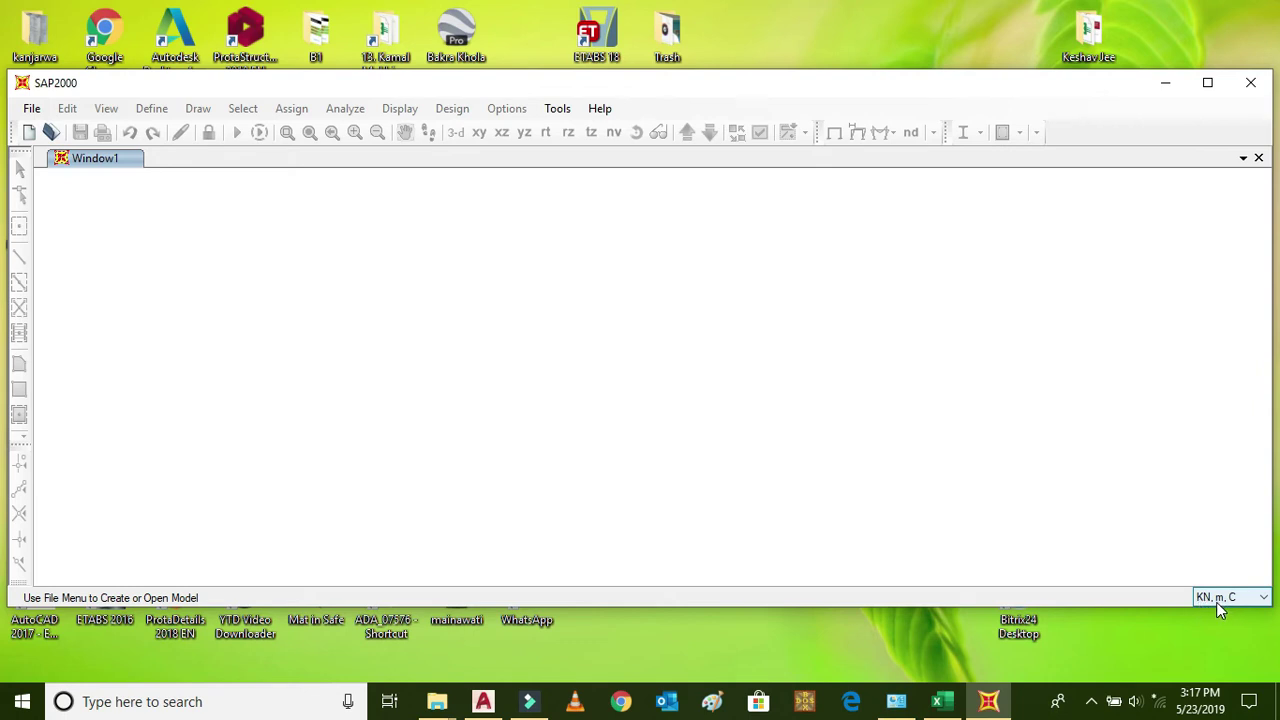
Step: Switch to SAP2000 and create a new Grid Only model in KN, m, C units, accepting the default Cartesian grid lines and spacings
{"action": "left_click", "coordinate": [1207, 82]}
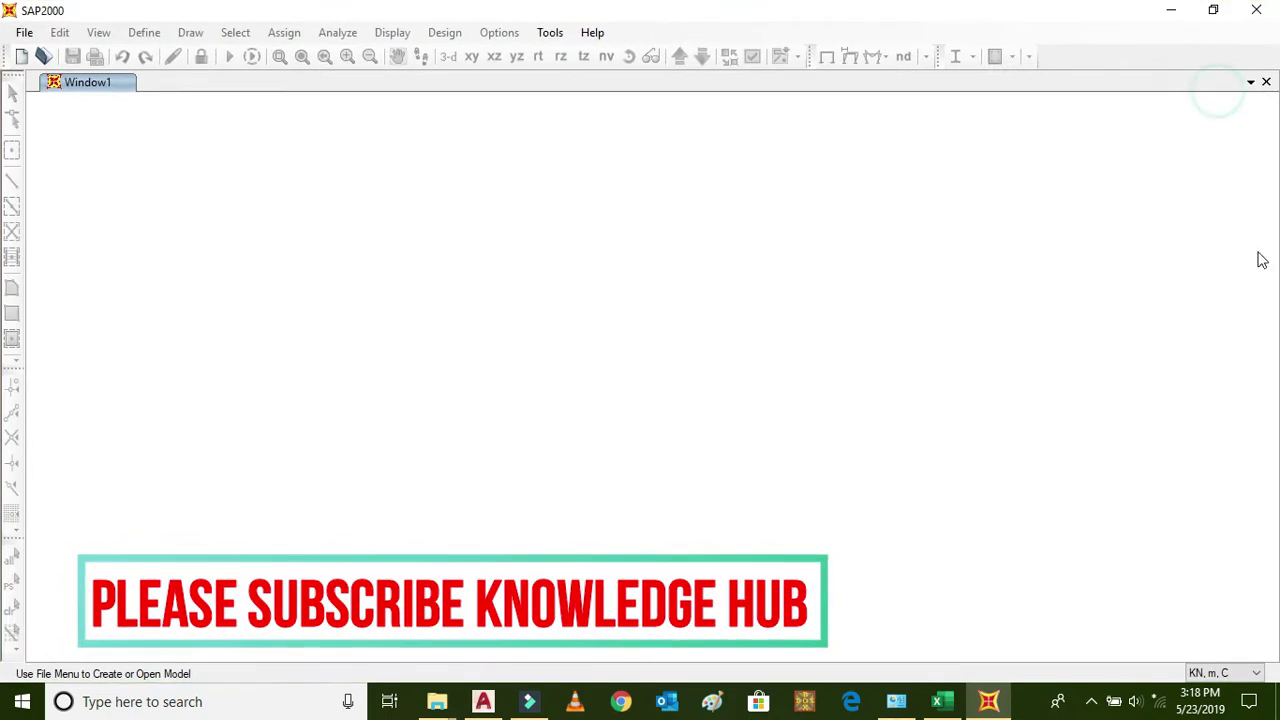
{"action": "left_click", "coordinate": [24, 32]}
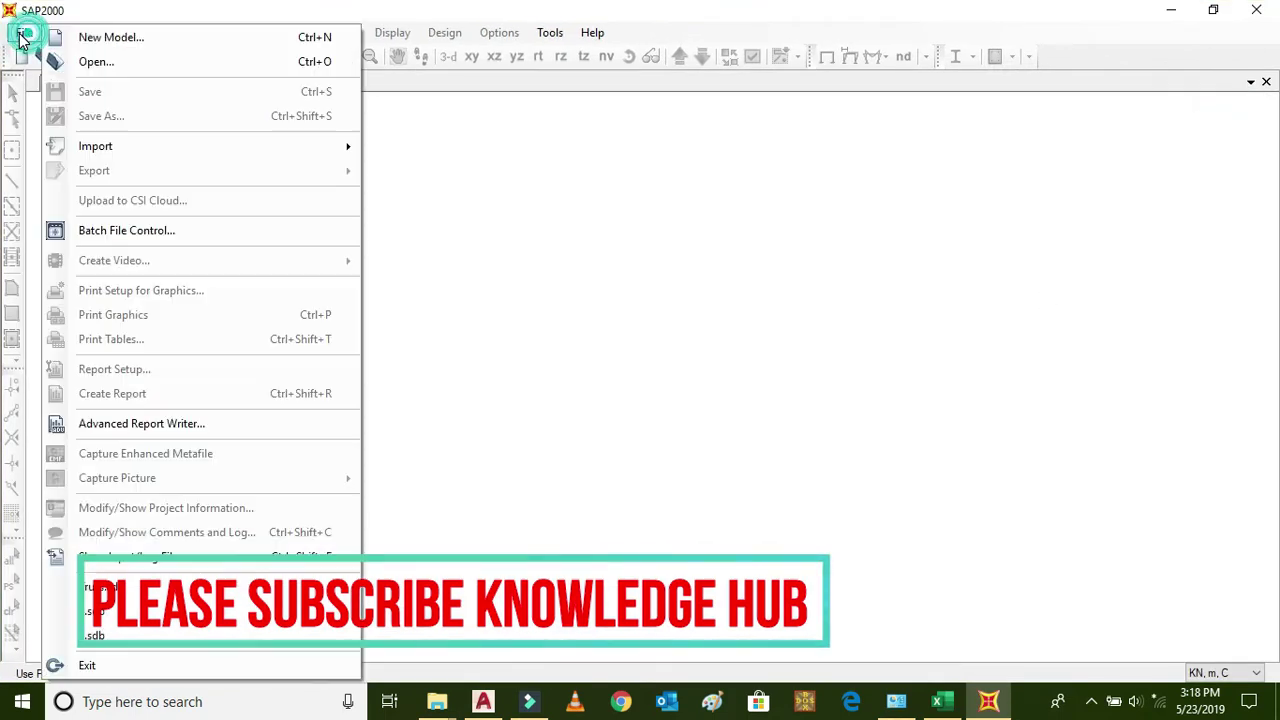
{"action": "left_click", "coordinate": [82, 44]}
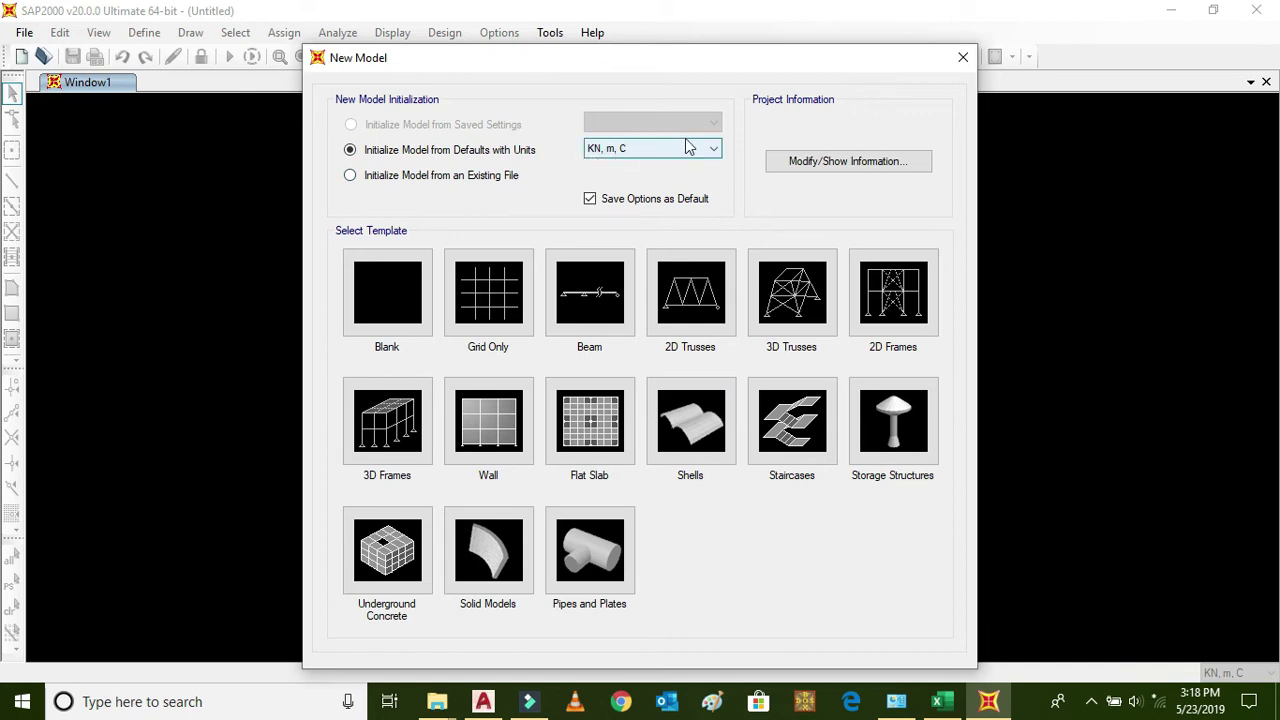
{"action": "left_click", "coordinate": [492, 322]}
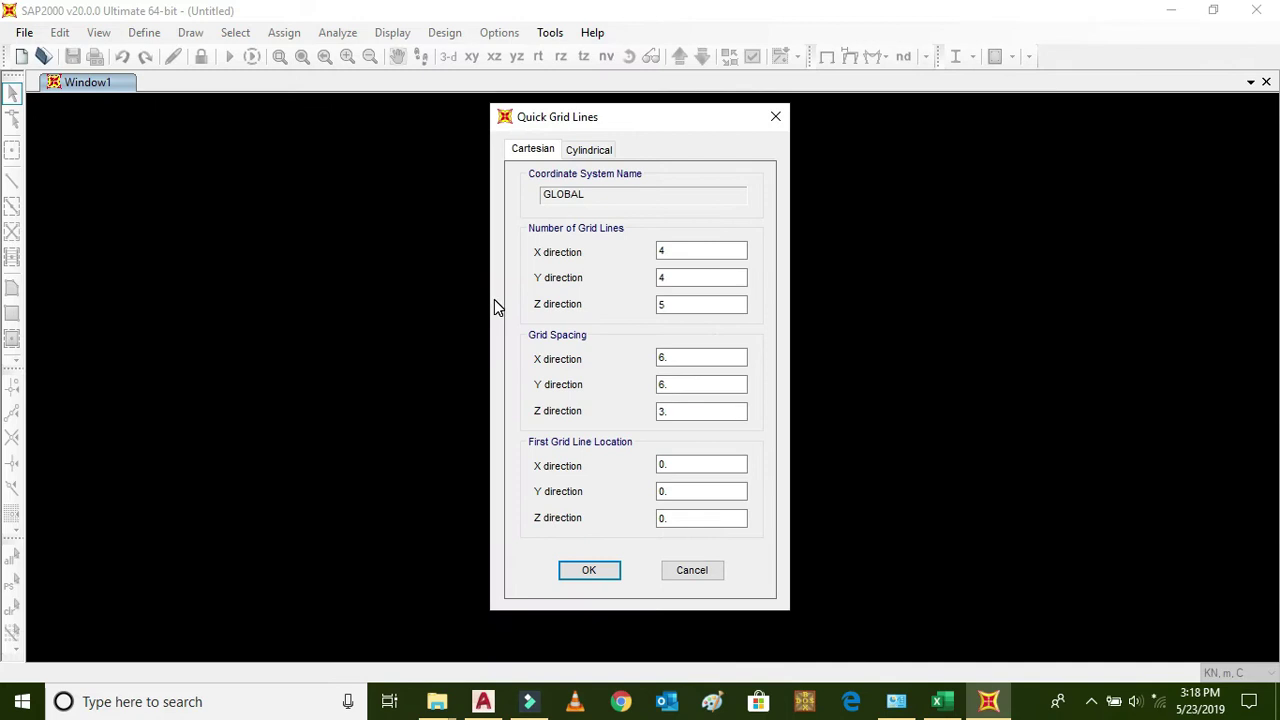
{"action": "left_click", "coordinate": [578, 566]}
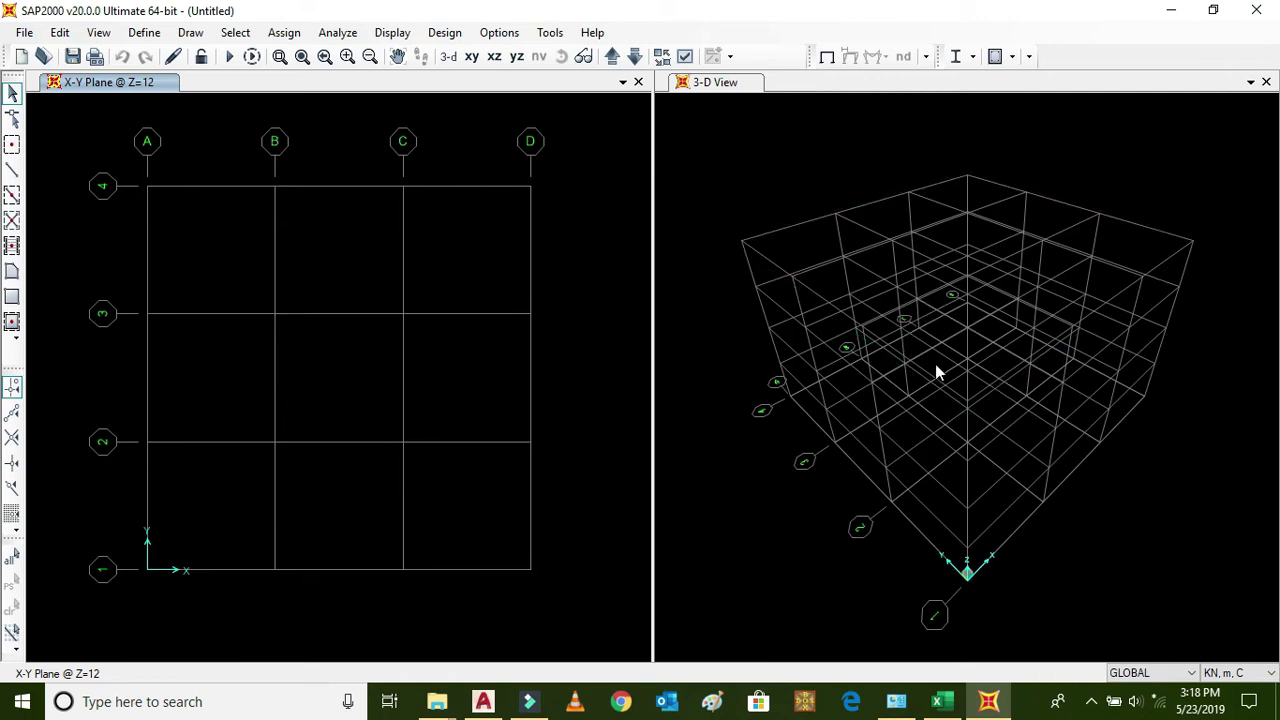
Step: Switch to AutoCAD and review the overall column grid to see how many grid lines run in each direction
{"action": "left_click", "coordinate": [483, 701]}
{"action": "scroll", "coordinate": [645, 485], "scroll_direction": "up", "scroll_amount": 5}
{"action": "scroll", "coordinate": [634, 471], "scroll_direction": "down", "scroll_amount": 5}
{"action": "scroll", "coordinate": [449, 463], "scroll_direction": "up", "scroll_amount": 5}
{"action": "scroll", "coordinate": [565, 470], "scroll_direction": "down", "scroll_amount": 5}
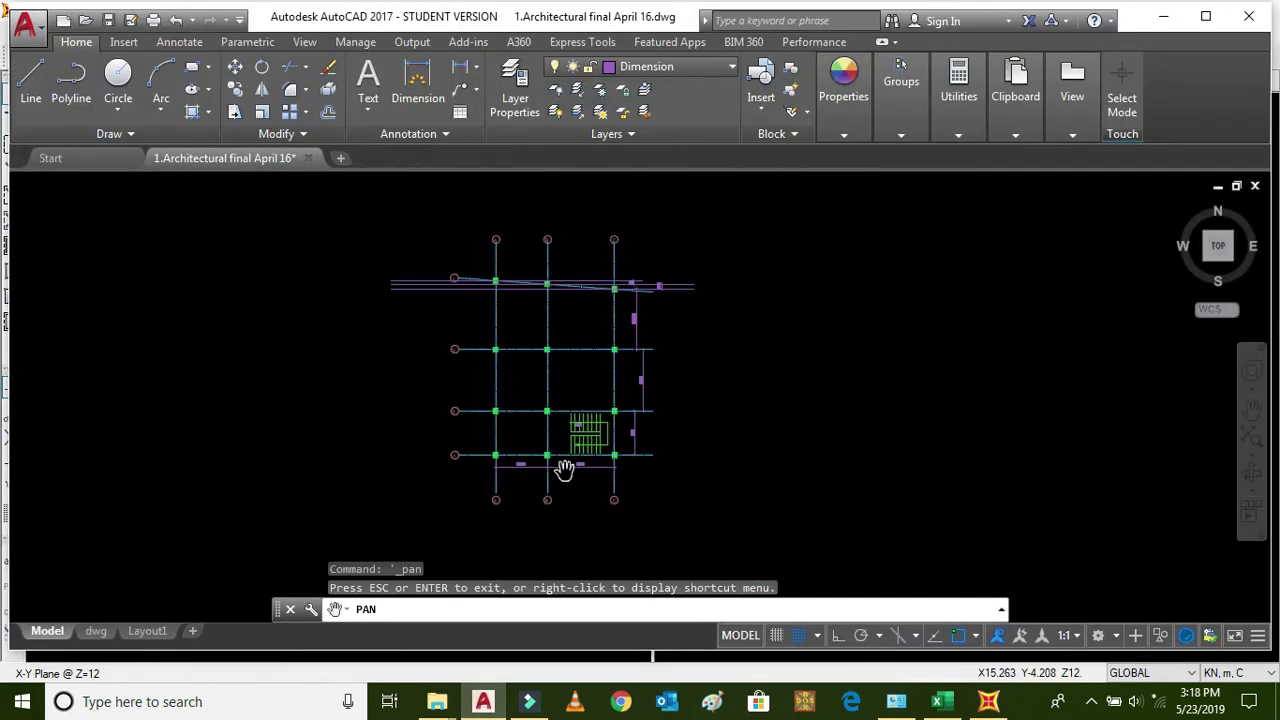
Step: Switch back to SAP2000, open the GLOBAL grid system for modification and display its grids as Spacing
{"action": "left_click", "coordinate": [988, 701]}
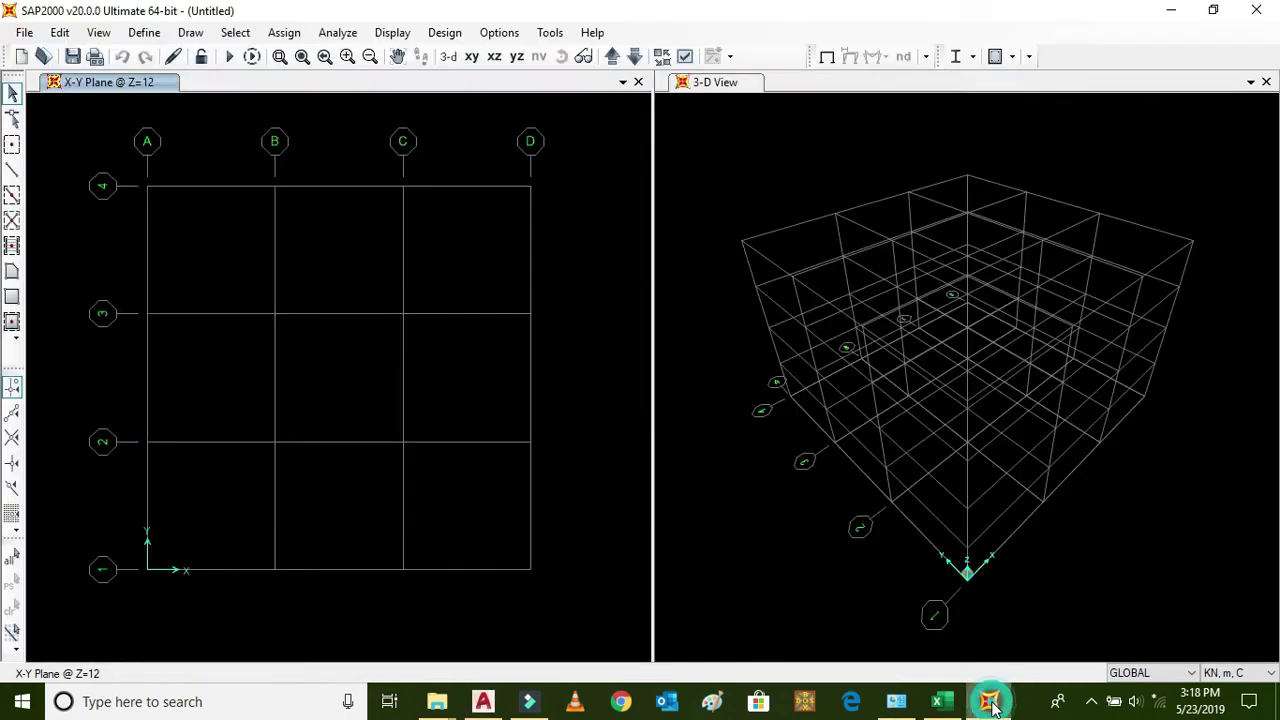
{"action": "right_click", "coordinate": [698, 158]}
{"action": "left_click", "coordinate": [749, 166]}
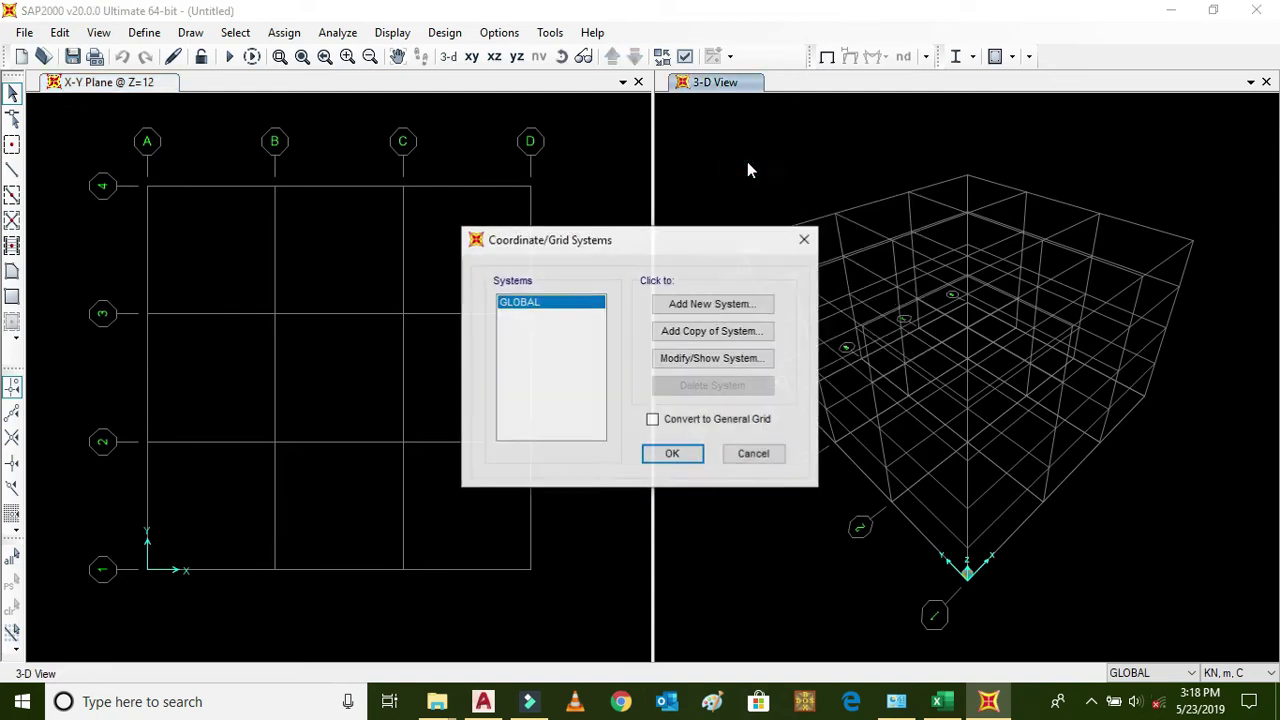
{"action": "left_click", "coordinate": [724, 359]}
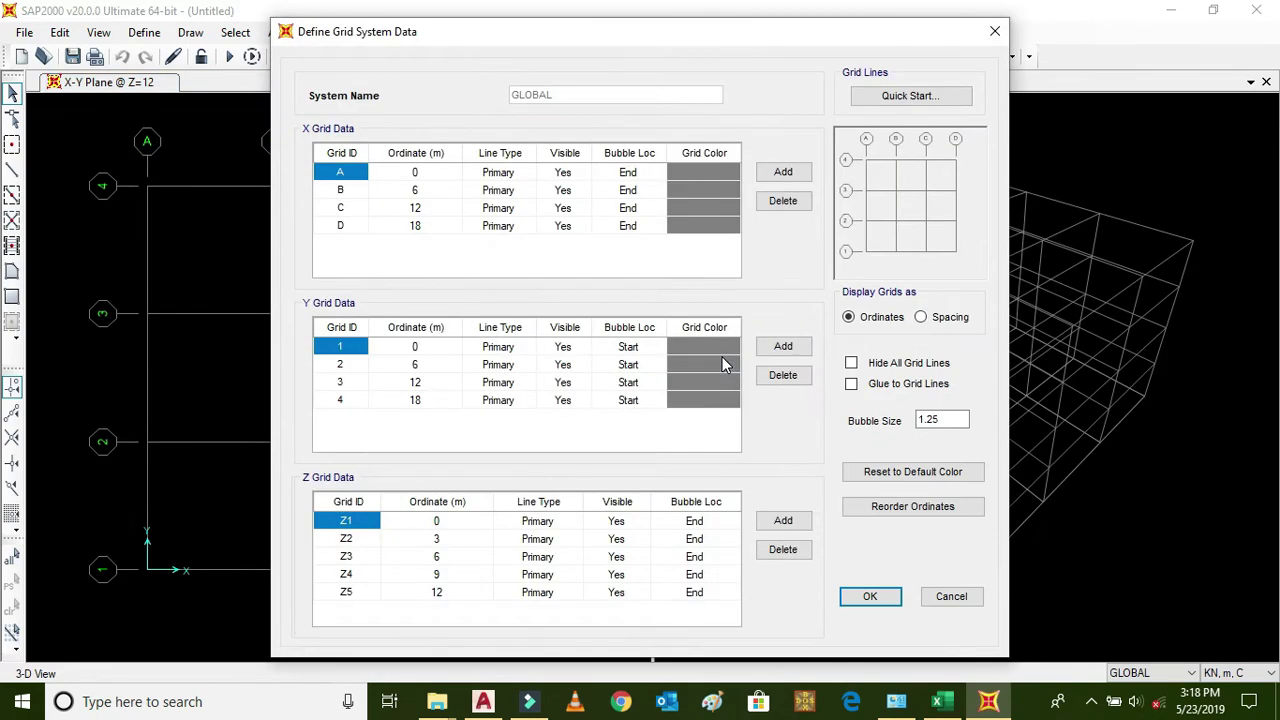
{"action": "left_click", "coordinate": [923, 318]}
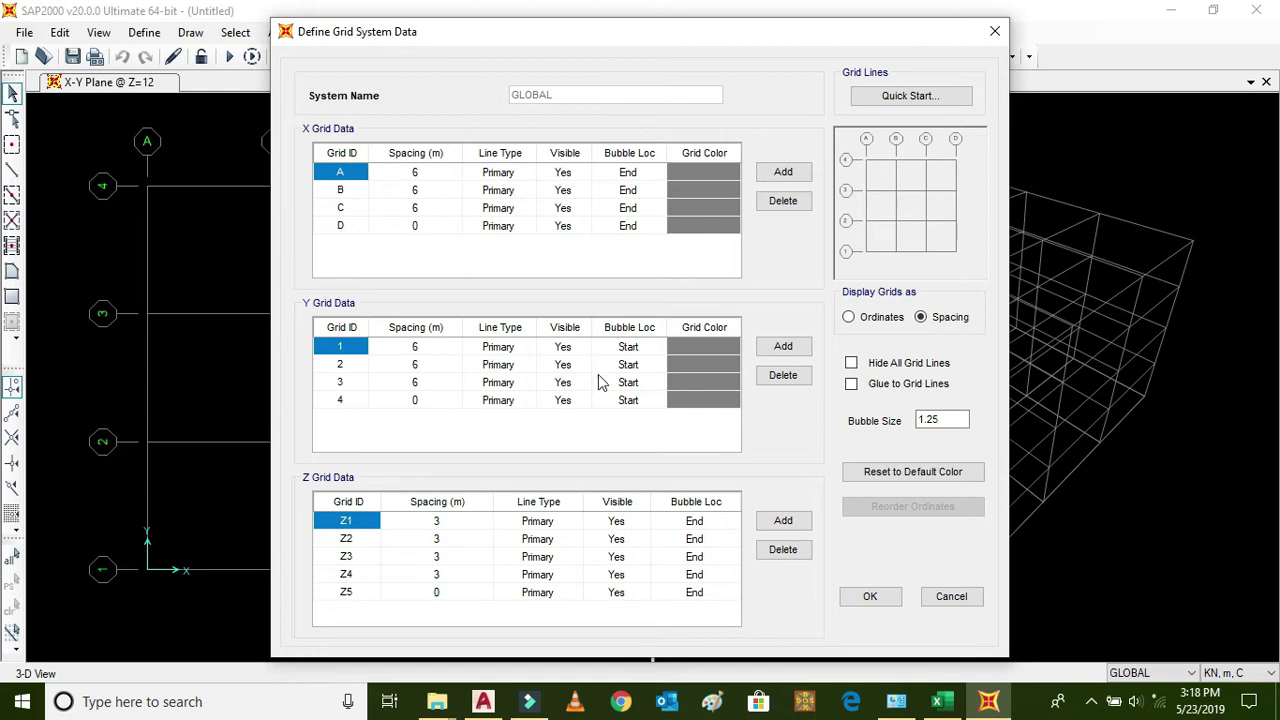
Step: Compare the dimensions between column lines A, B and C in AutoCAD with the metric X-direction spacings in Excel, and return to SAP2000
{"action": "left_click", "coordinate": [940, 704]}
{"action": "left_click", "coordinate": [940, 704]}
{"action": "left_click", "coordinate": [485, 703]}
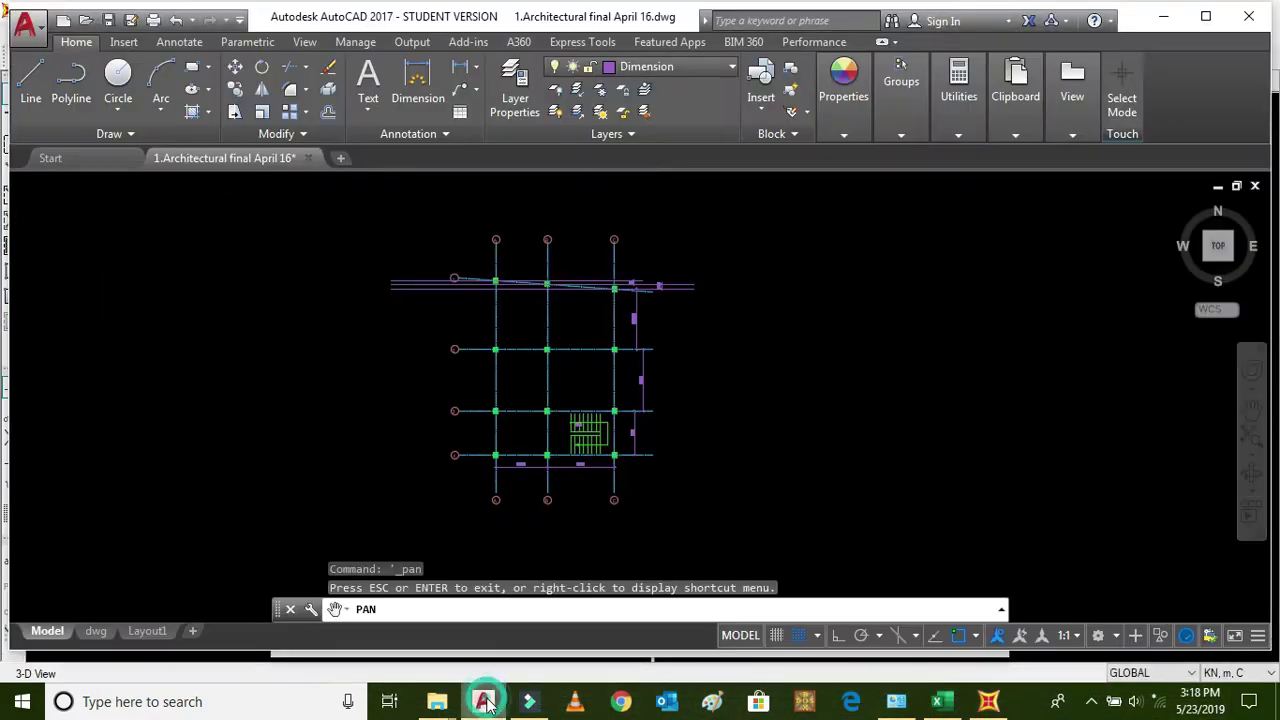
{"action": "scroll", "coordinate": [605, 460], "scroll_direction": "up", "scroll_amount": 5}
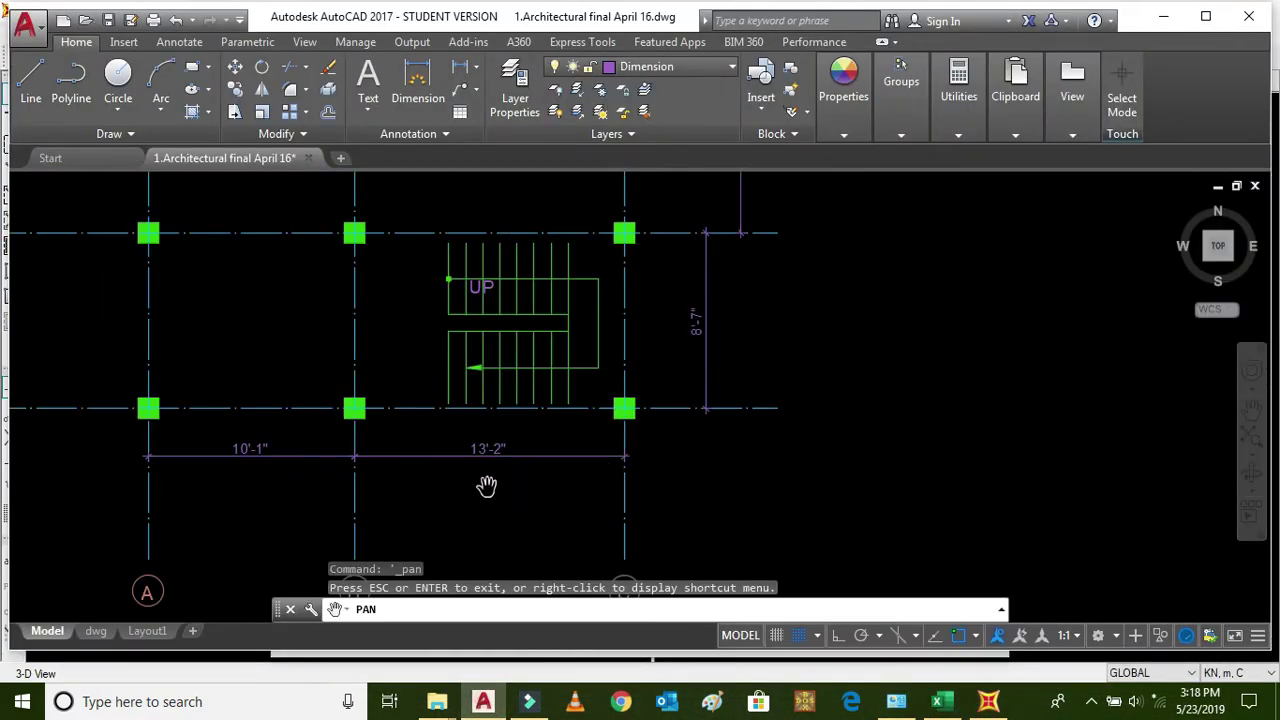
{"action": "left_click", "coordinate": [943, 703]}
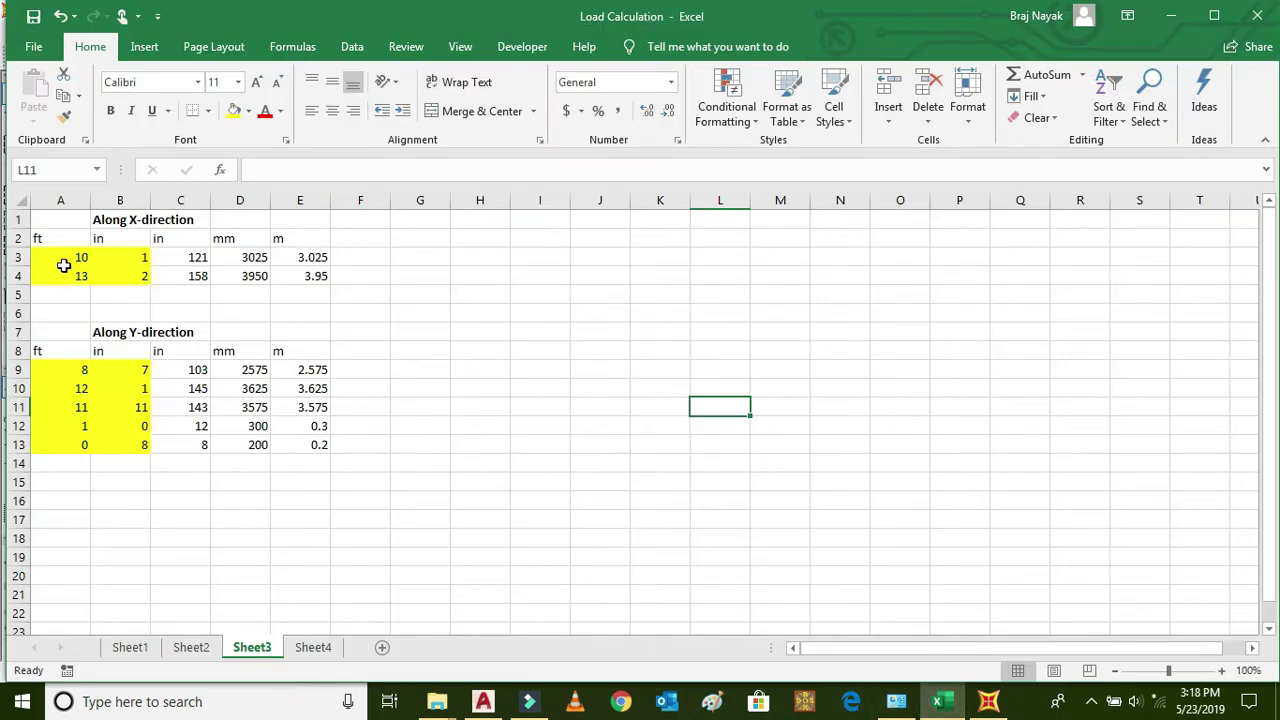
{"action": "left_click", "coordinate": [548, 333]}
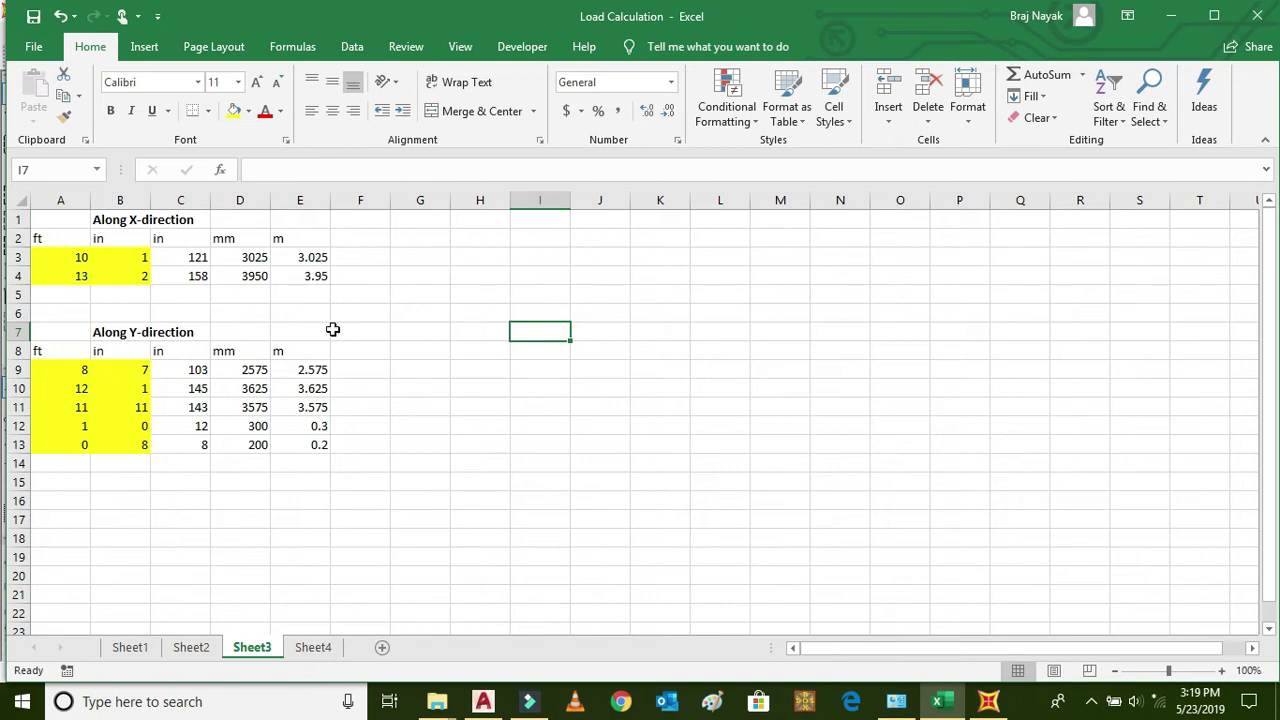
{"action": "left_click", "coordinate": [575, 385]}
{"action": "left_click", "coordinate": [300, 262]}
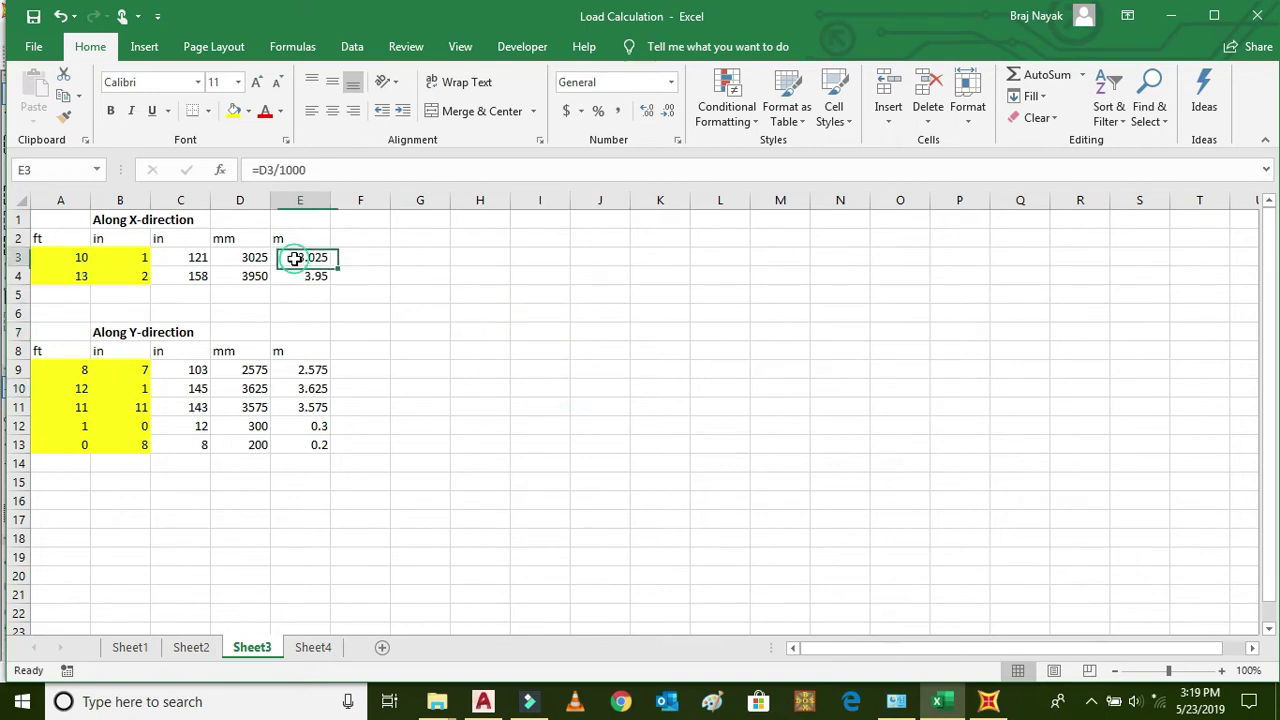
{"action": "left_click", "coordinate": [291, 277]}
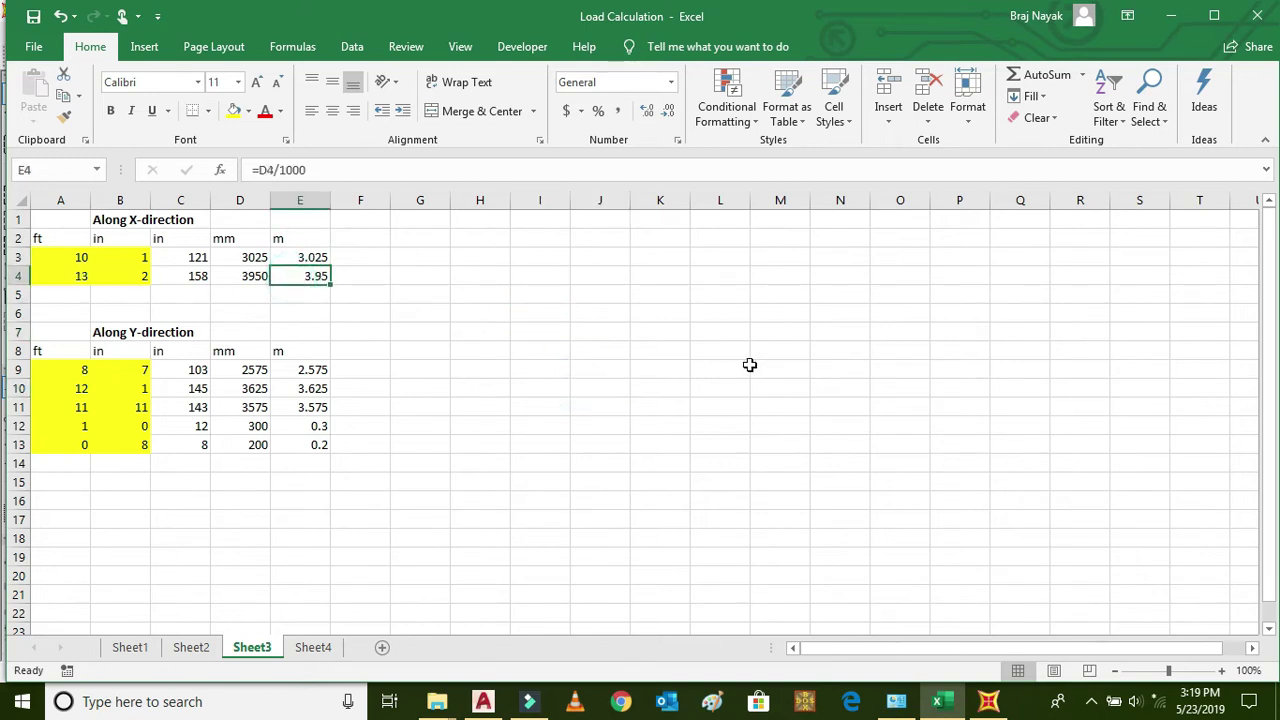
{"action": "left_click", "coordinate": [751, 364]}
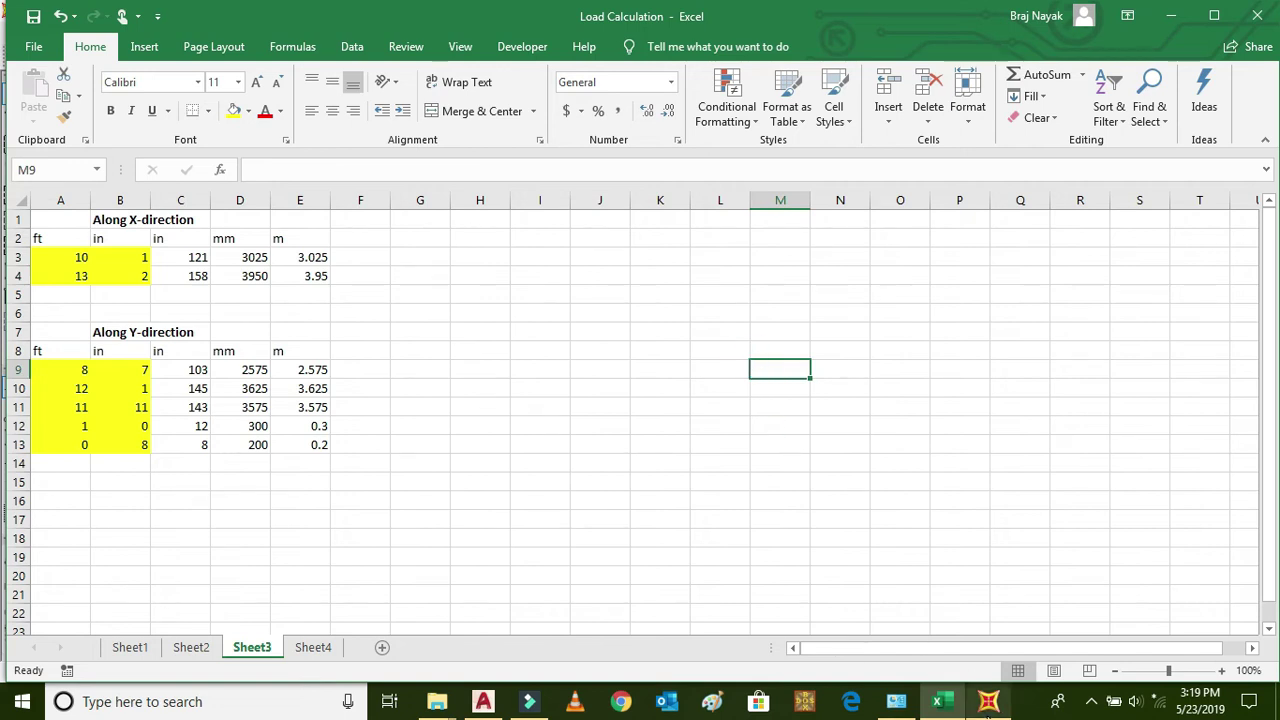
{"action": "left_click", "coordinate": [940, 703]}
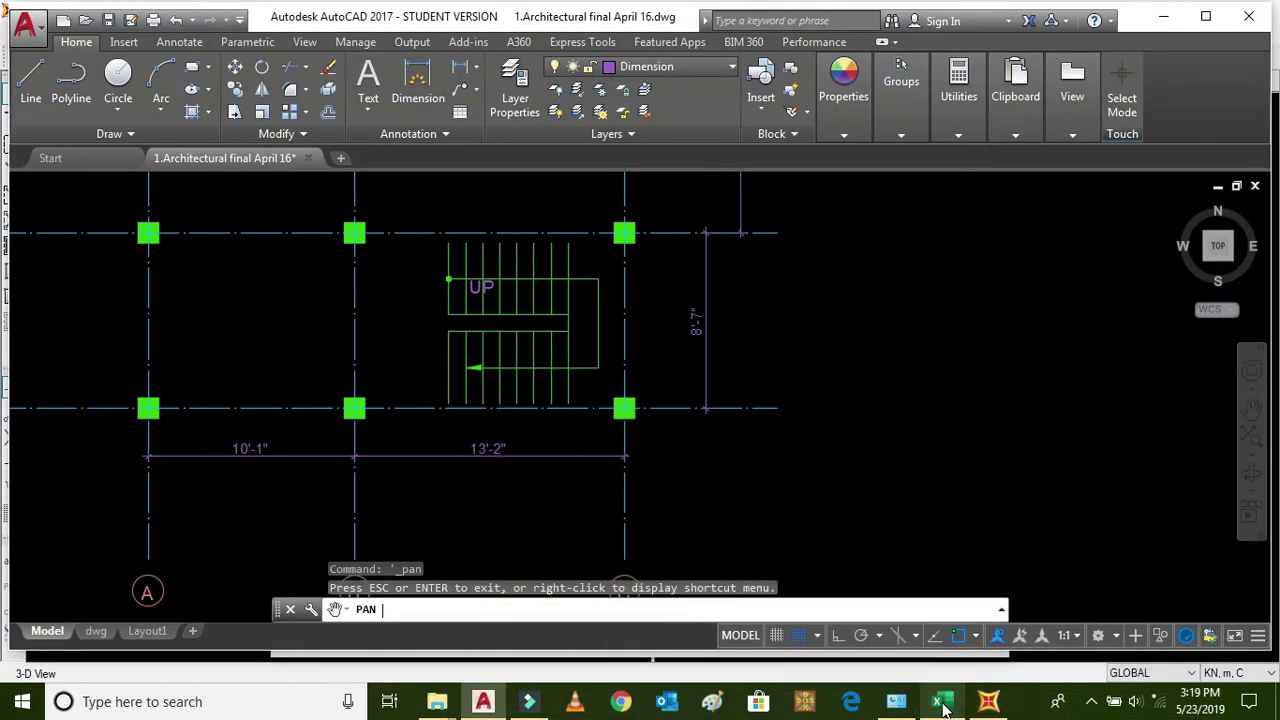
{"action": "left_click", "coordinate": [942, 704]}
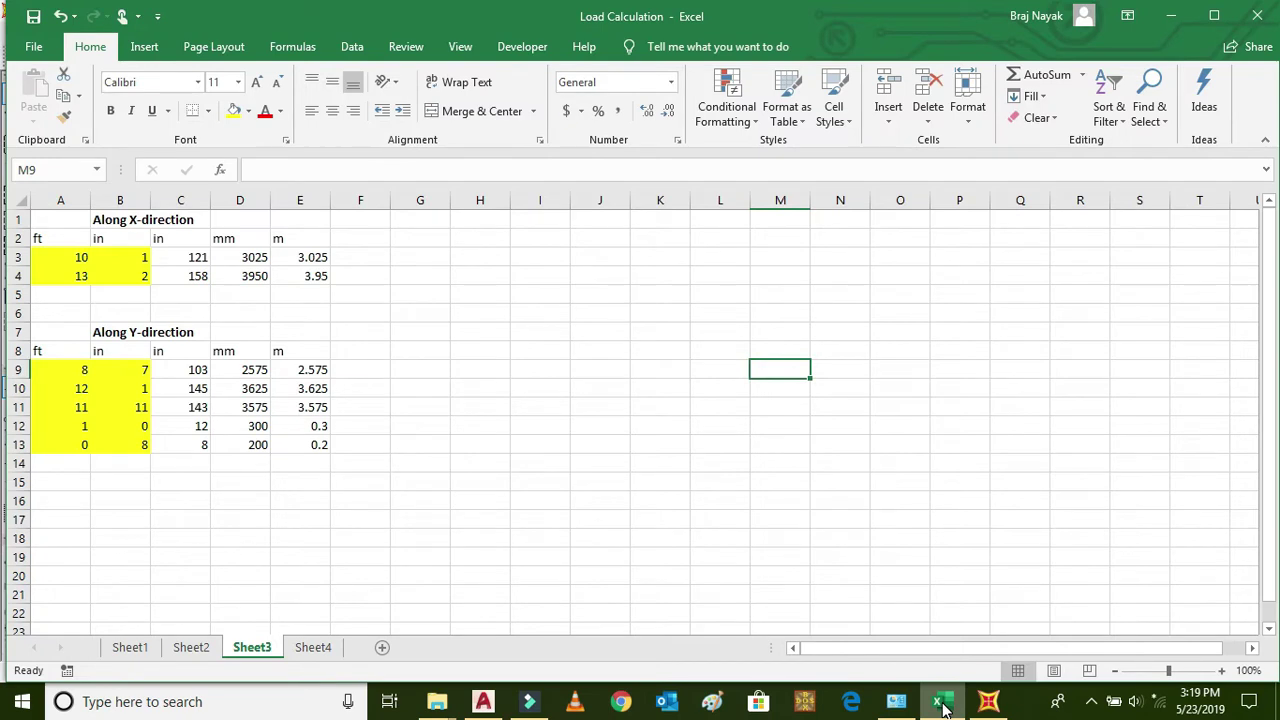
{"action": "left_click", "coordinate": [1171, 16]}
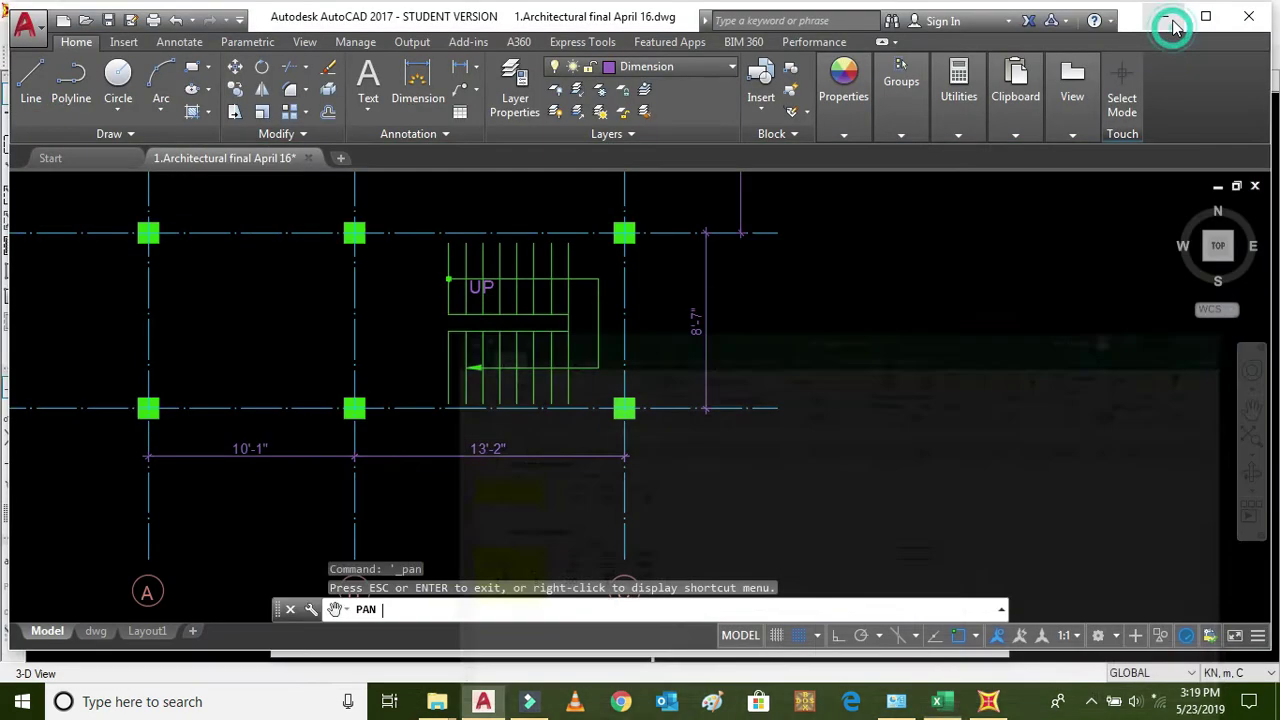
{"action": "left_click", "coordinate": [1163, 16]}
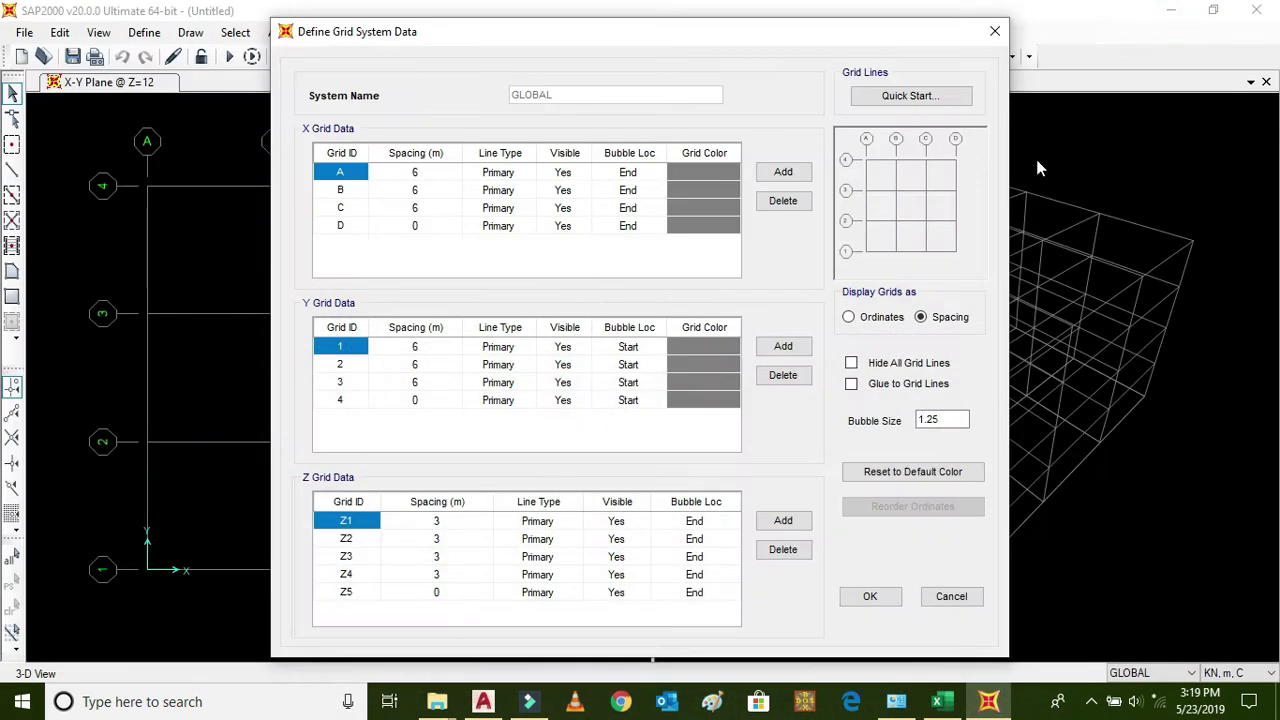
Step: Look up the first X-direction spacing in Excel and set the spacing of X grid line A to 3.025 m in SAP2000
{"action": "left_click", "coordinate": [942, 704]}
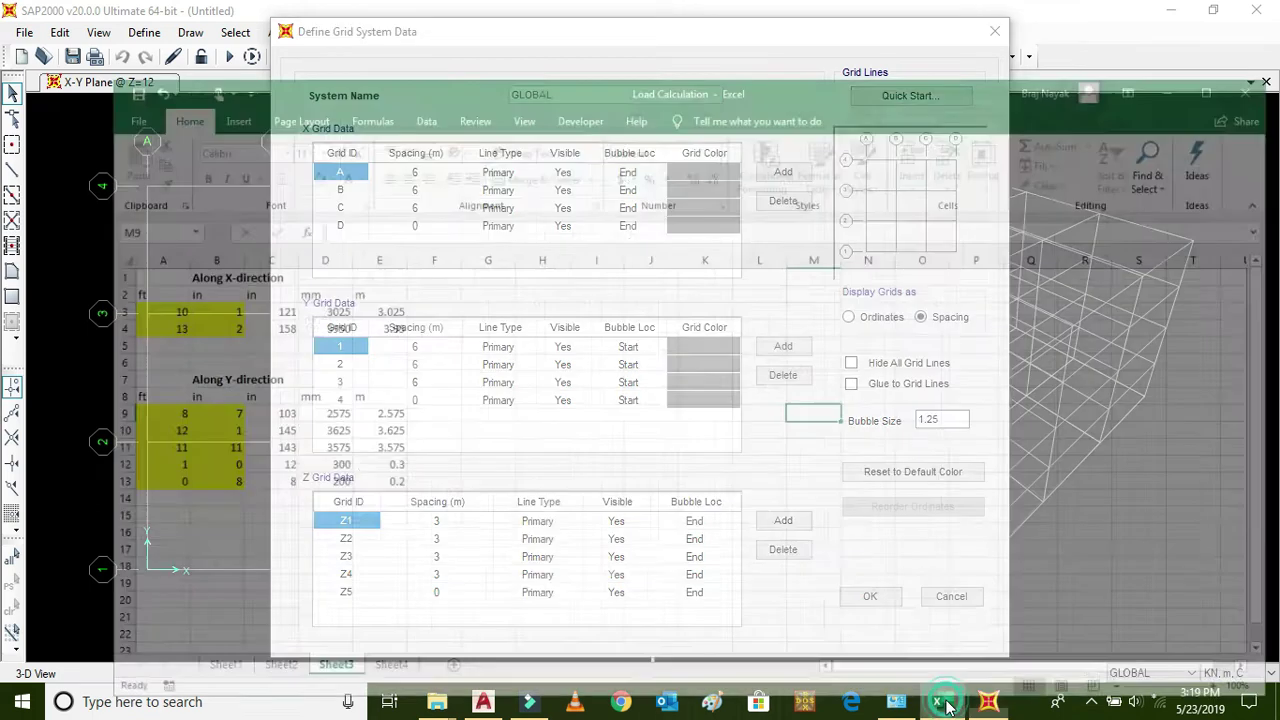
{"action": "left_click", "coordinate": [291, 257]}
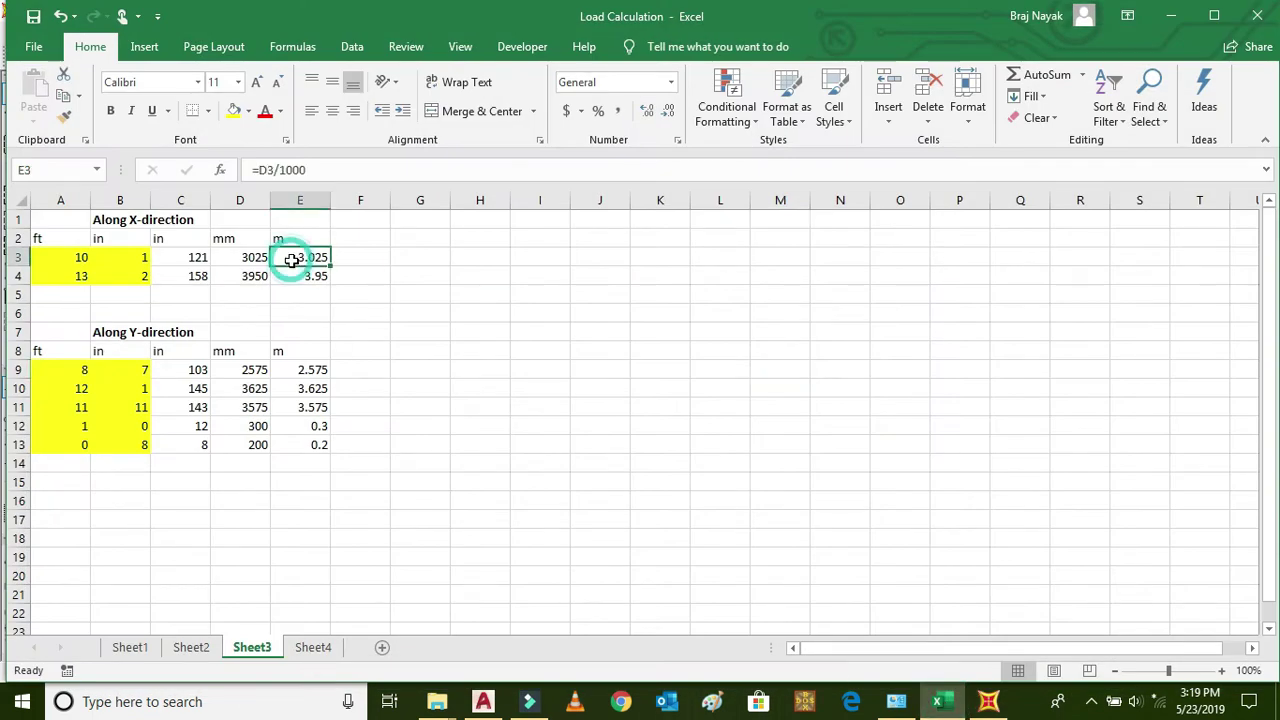
{"action": "left_click", "coordinate": [645, 356]}
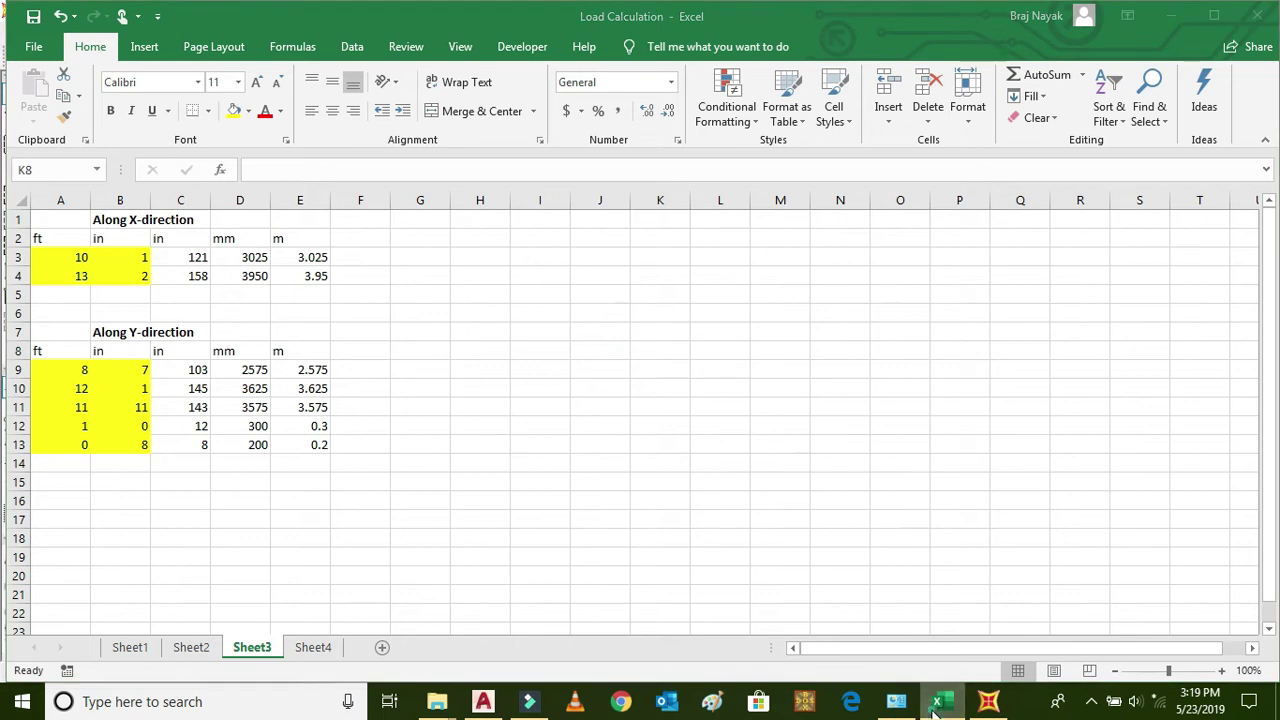
{"action": "left_click", "coordinate": [942, 704]}
{"action": "left_click", "coordinate": [389, 174]}
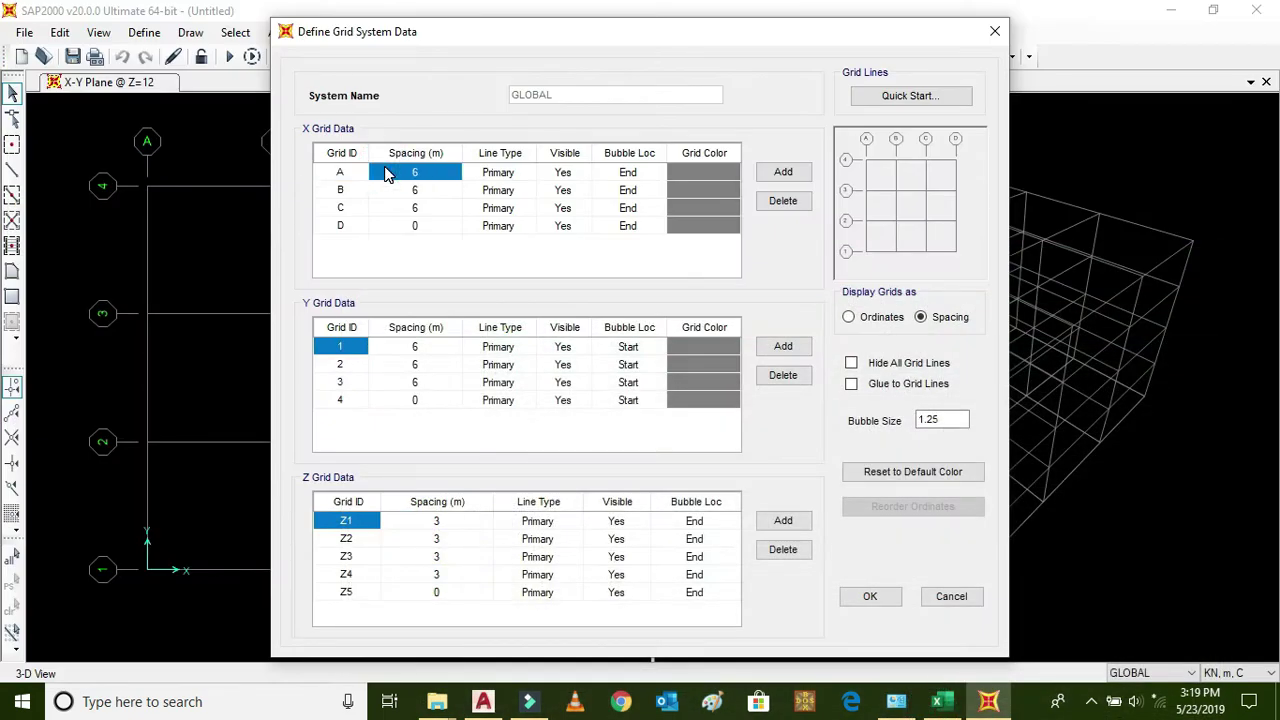
{"action": "type", "text": "3"}
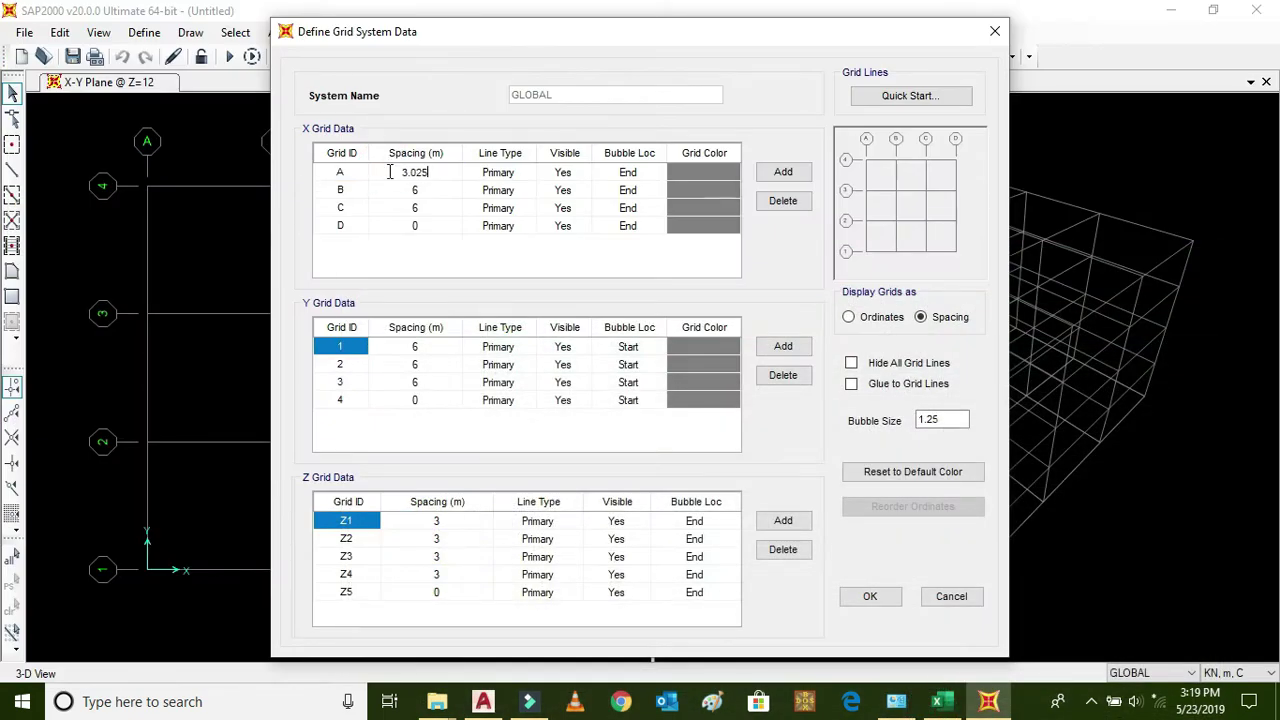
{"action": "type", "text": ".025"}
Step: Look up the second X-direction spacing in Excel and set the spacing of X grid line B to 3.95 m in SAP2000
{"action": "left_click", "coordinate": [400, 190]}
{"action": "left_click", "coordinate": [942, 704]}
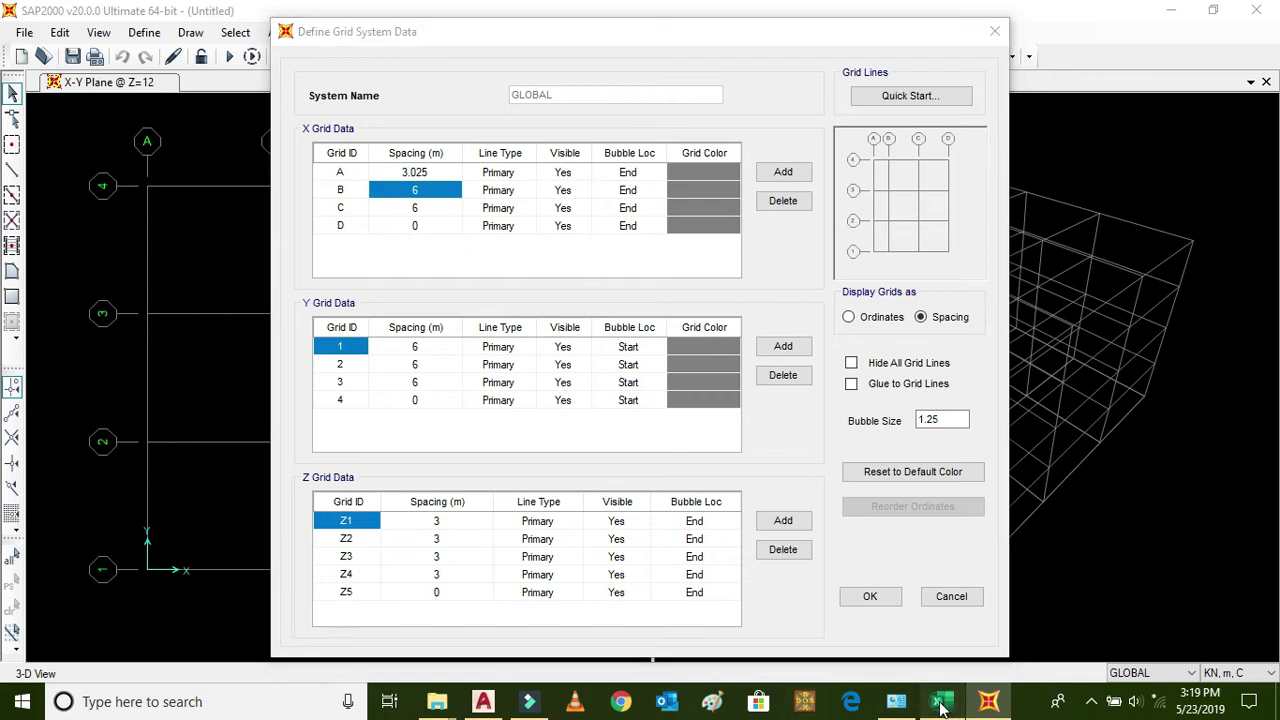
{"action": "left_click", "coordinate": [300, 276]}
{"action": "key", "text": "ctrl+c"}
{"action": "left_click", "coordinate": [942, 704]}
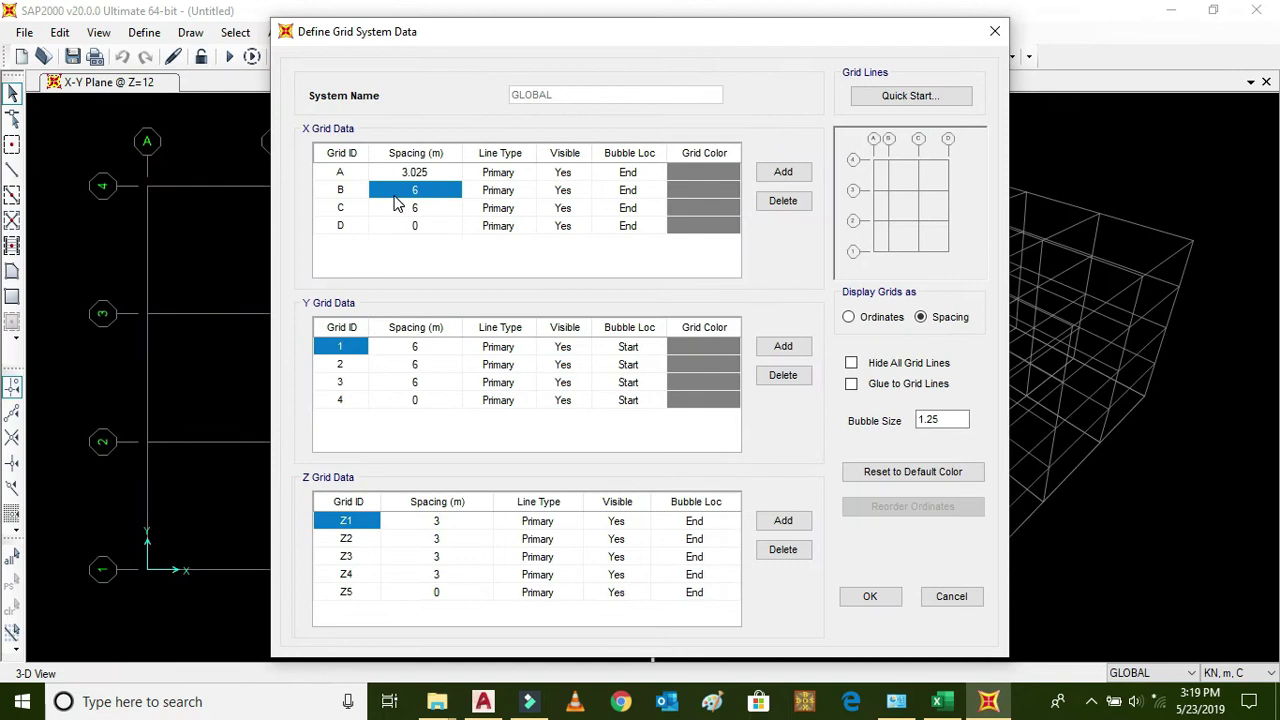
{"action": "type", "text": "3.95"}
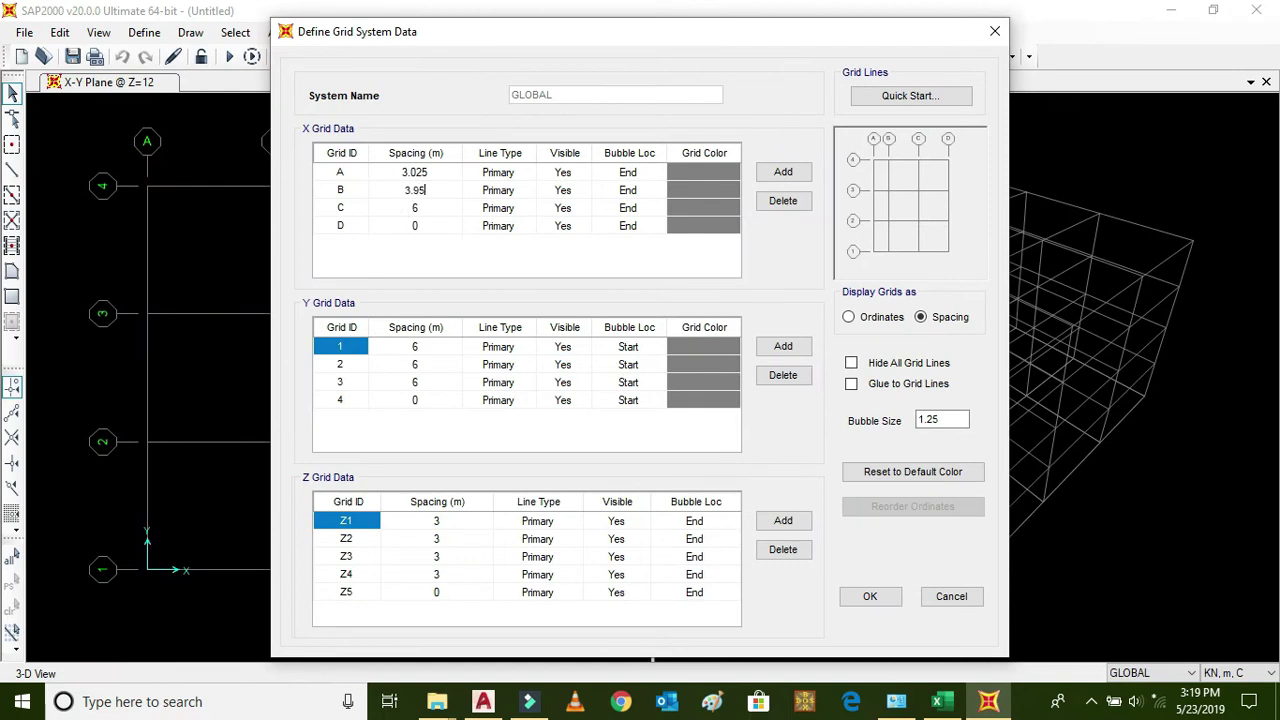
Step: Set the spacing of X grid line C to 0 and delete grid line D
{"action": "left_click", "coordinate": [416, 210]}
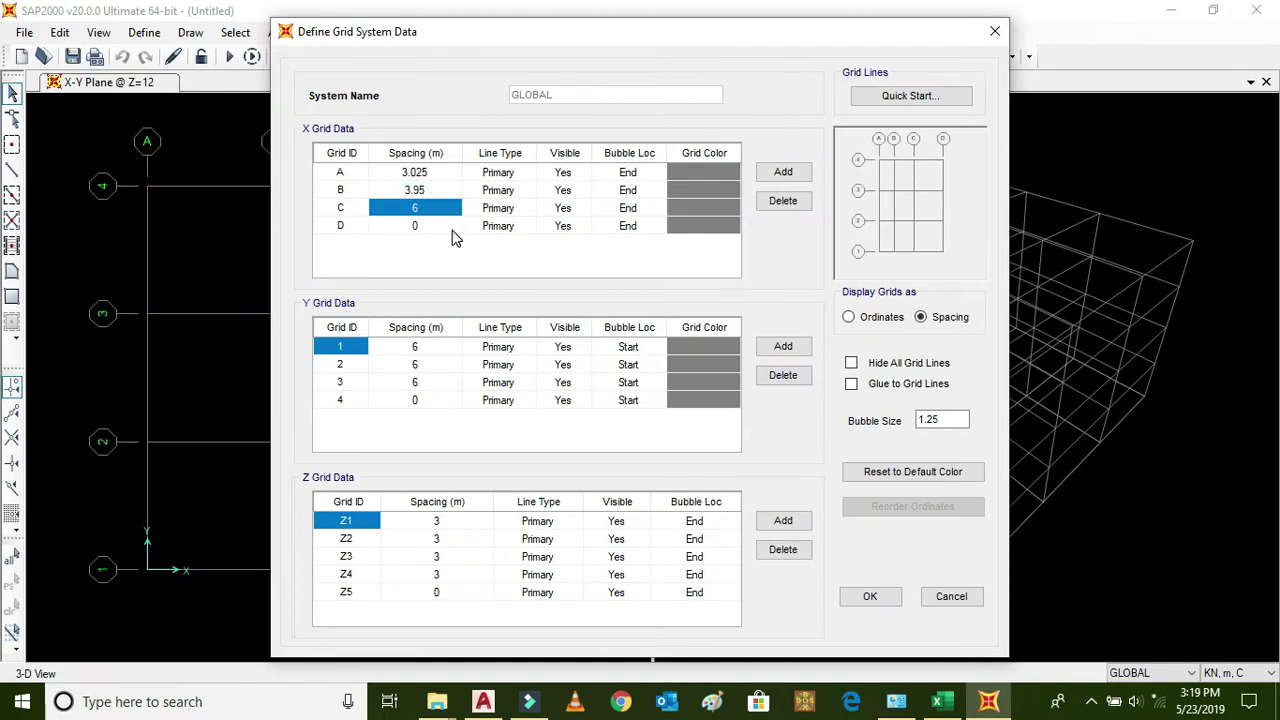
{"action": "type", "text": "0"}
{"action": "left_click", "coordinate": [340, 226]}
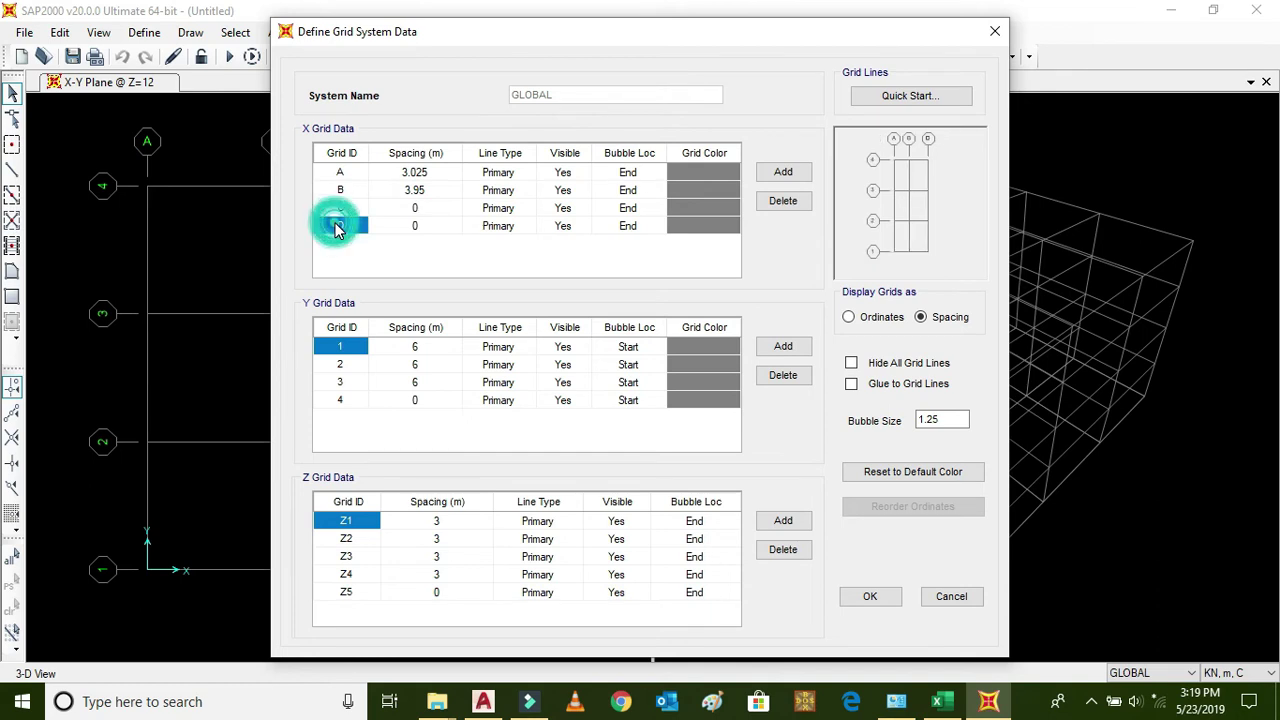
{"action": "left_click", "coordinate": [785, 204]}
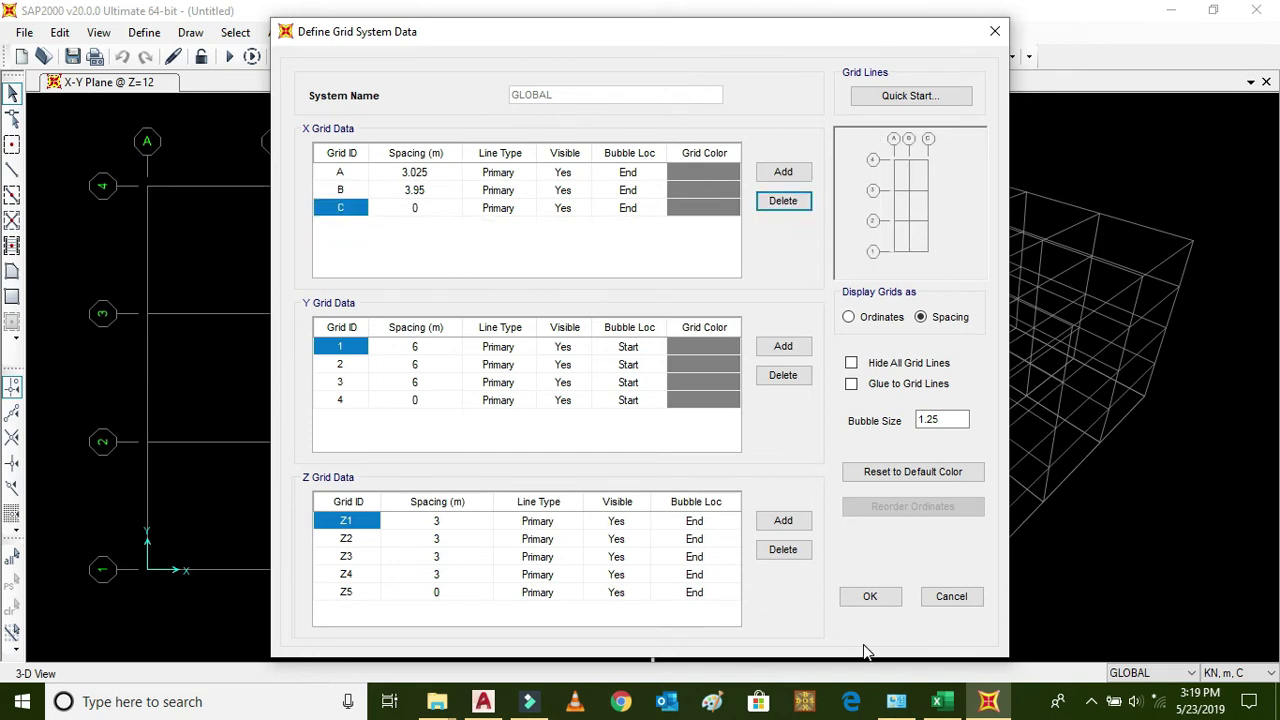
Step: Look up the first Y-direction spacing in Excel and set the spacing of Y grid line 1 to 2.575 m in SAP2000
{"action": "left_click", "coordinate": [940, 701]}
{"action": "left_click", "coordinate": [490, 461]}
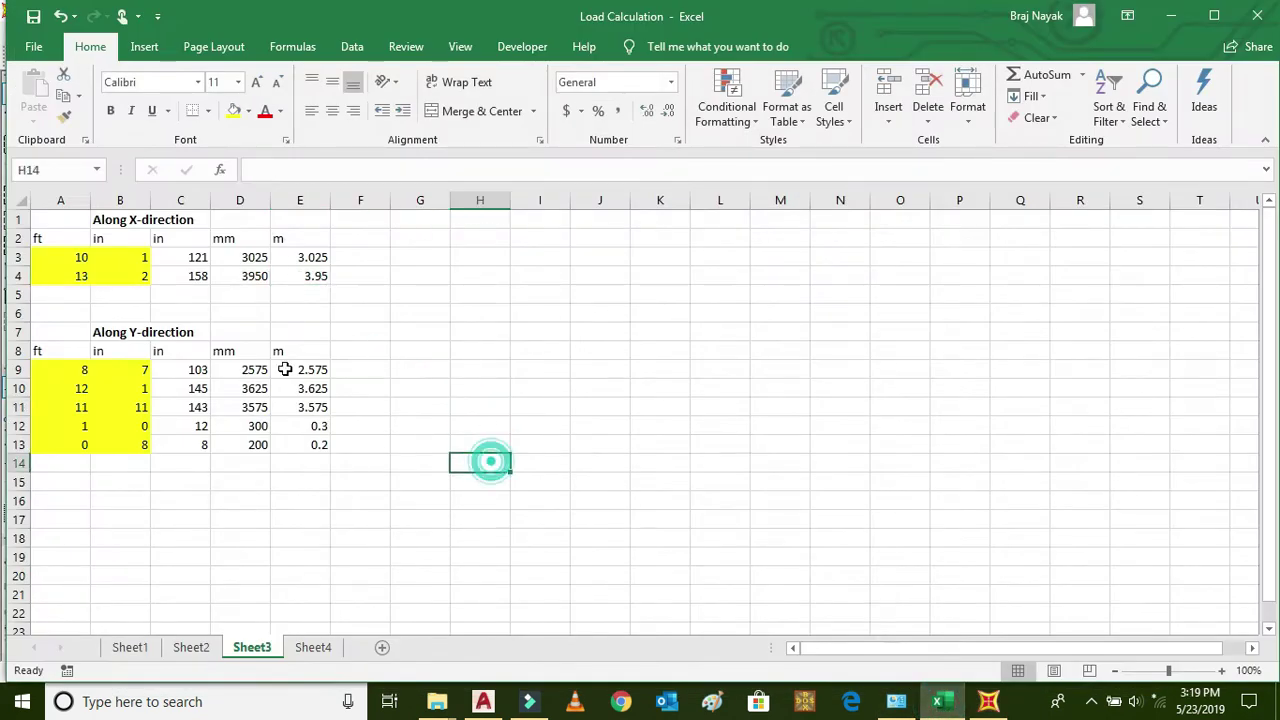
{"action": "left_click", "coordinate": [285, 369]}
{"action": "key", "text": "alt+Tab"}
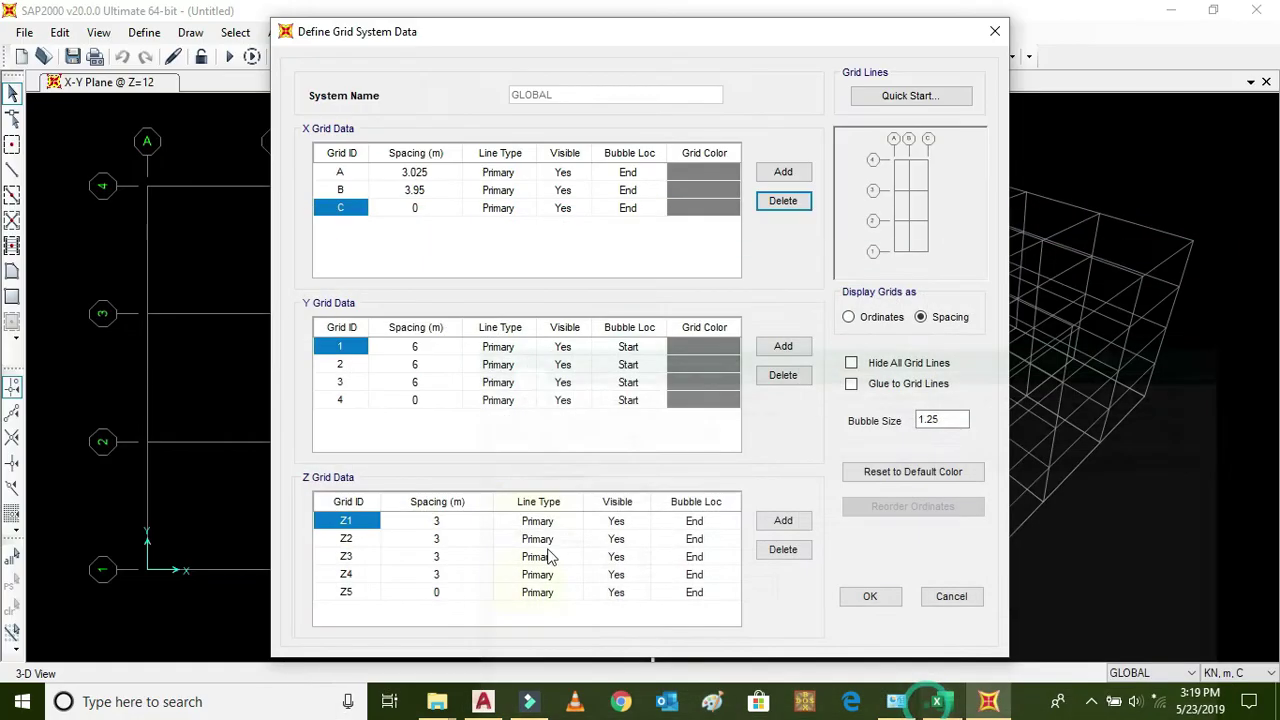
{"action": "left_click", "coordinate": [416, 346]}
{"action": "type", "text": "2.575"}
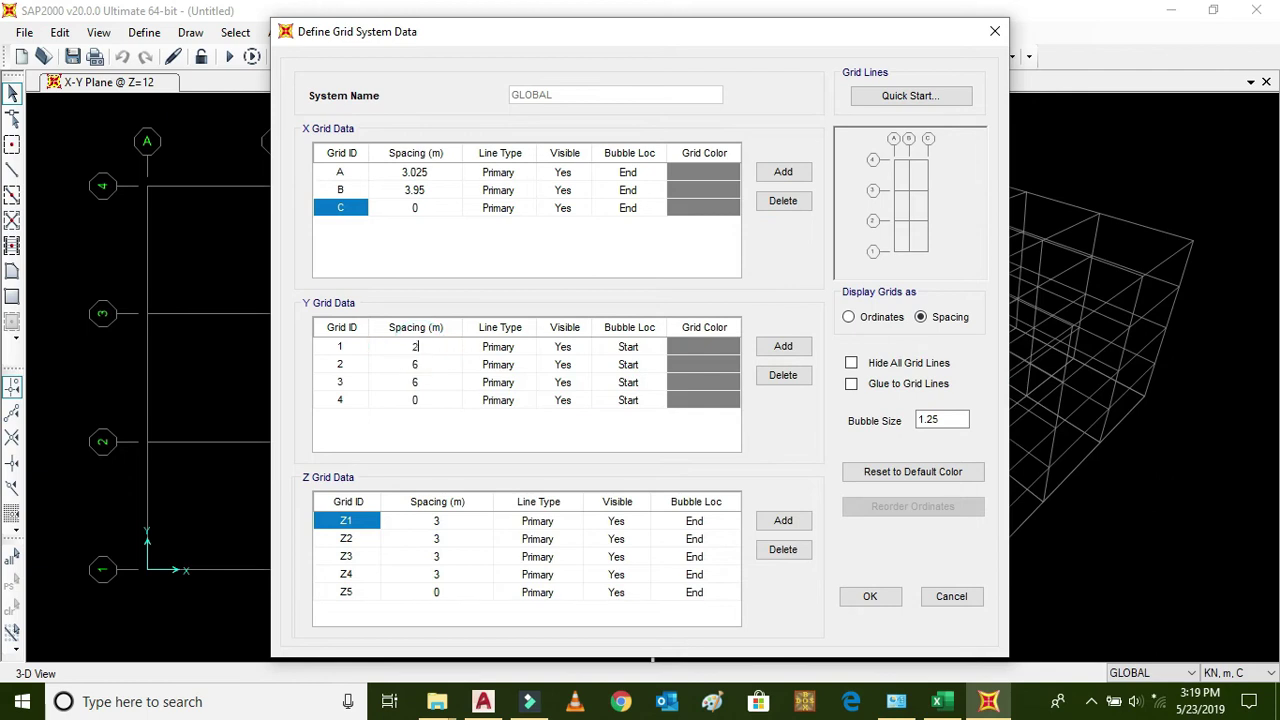
Step: Look up the second Y-direction spacing in Excel and set the spacing of Y grid line 2 to 3.625 m in SAP2000
{"action": "left_click", "coordinate": [416, 364]}
{"action": "left_click", "coordinate": [940, 701]}
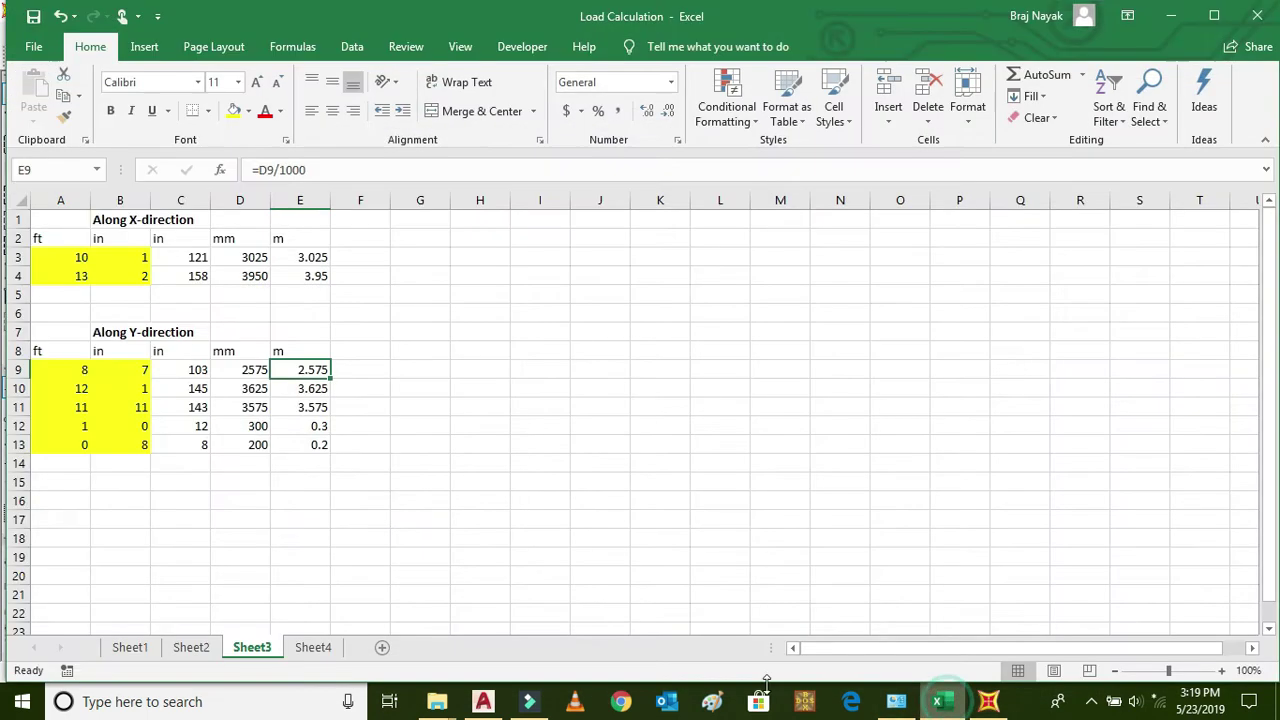
{"action": "left_click", "coordinate": [298, 390]}
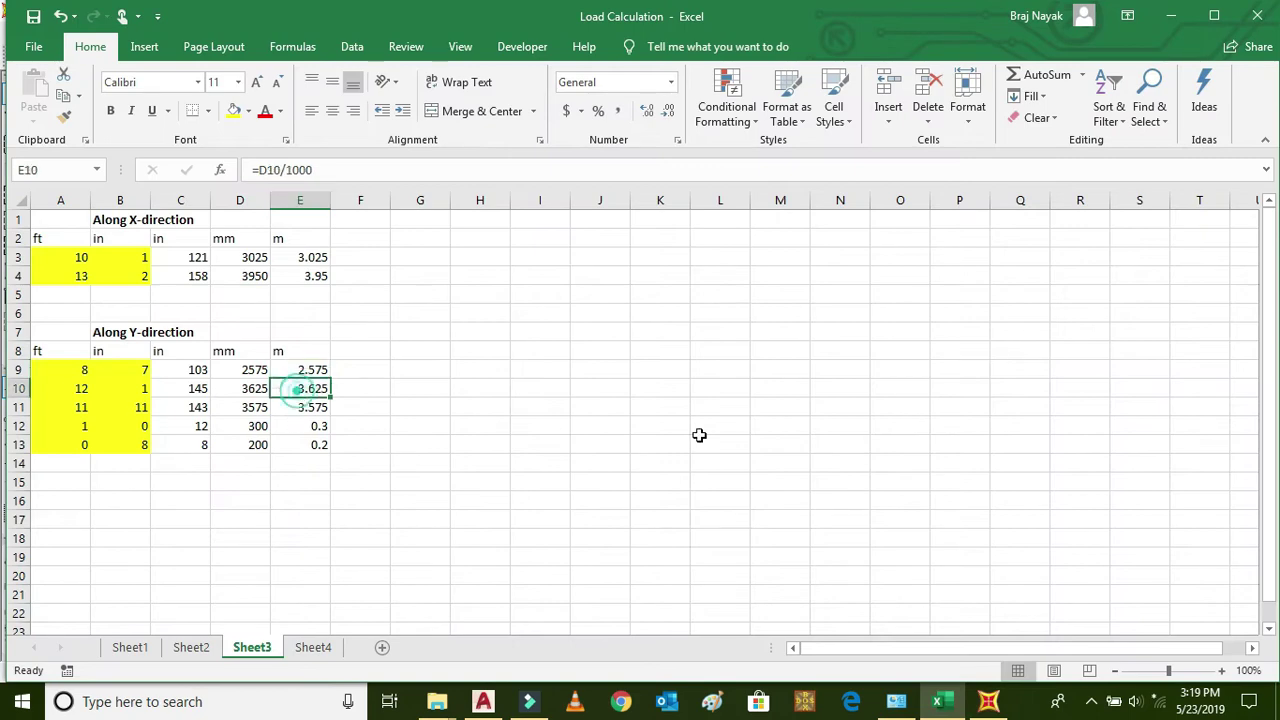
{"action": "left_click", "coordinate": [940, 703]}
{"action": "type", "text": "3.625"}
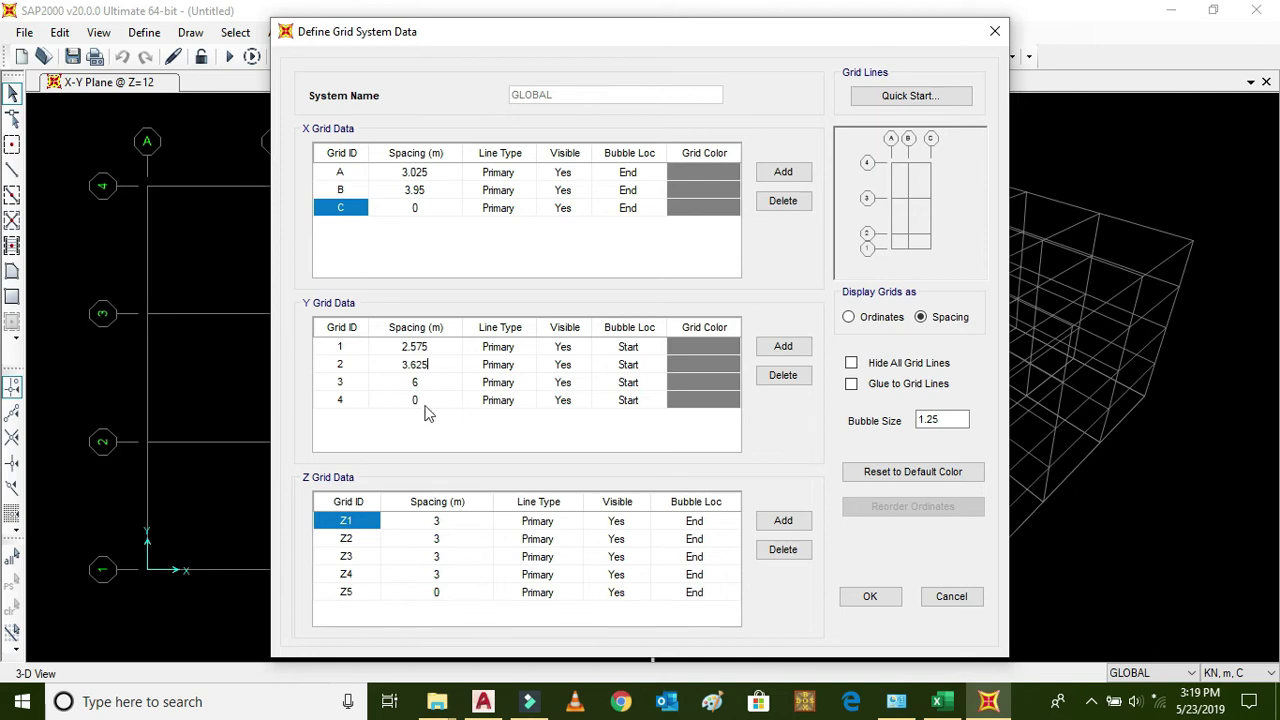
{"action": "key", "text": "Return"}
Step: Look up the third Y-direction spacing in Excel and set the spacing of Y grid line 3 to 3.575 m in SAP2000
{"action": "left_click", "coordinate": [940, 703]}
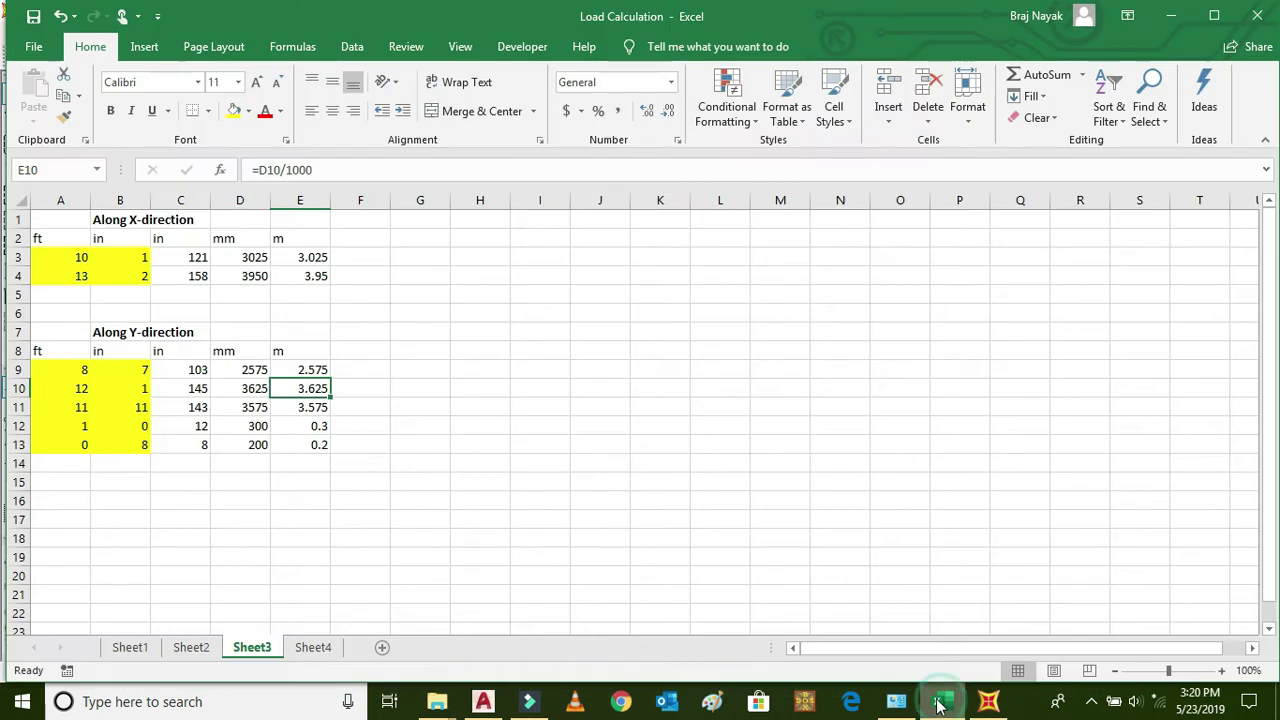
{"action": "left_click", "coordinate": [300, 408]}
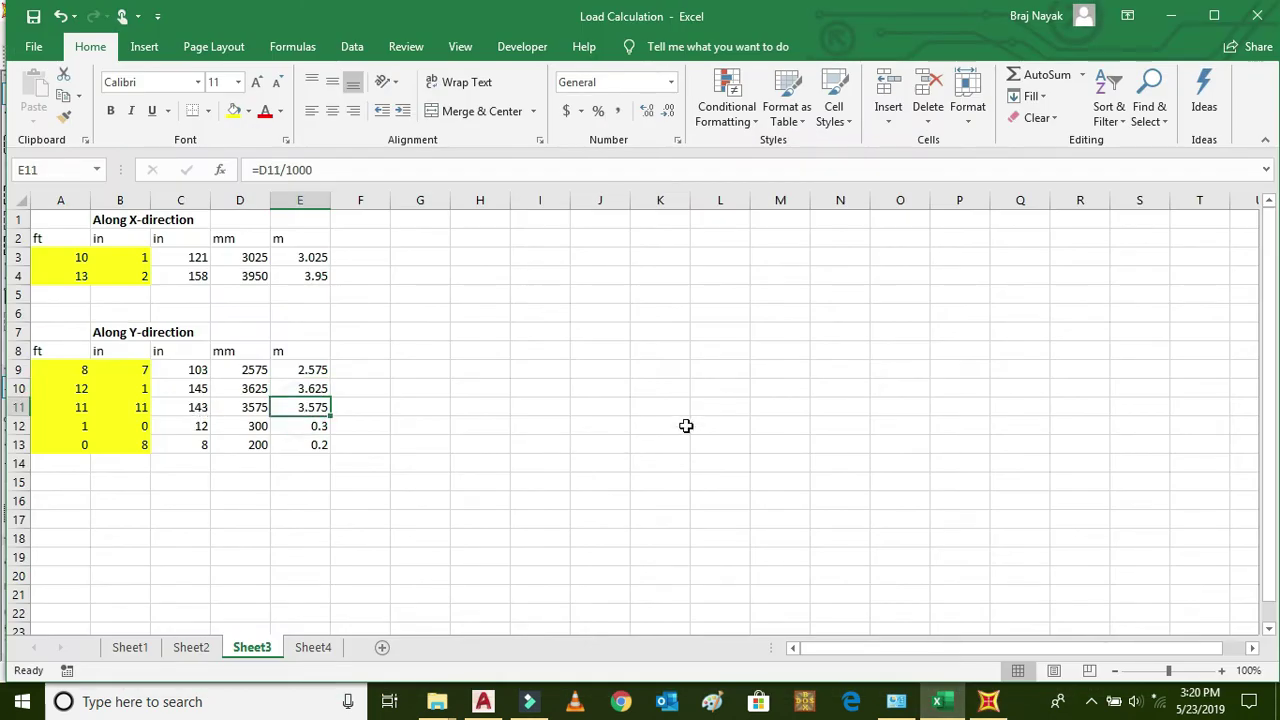
{"action": "left_click", "coordinate": [930, 705]}
{"action": "type", "text": "3.575"}
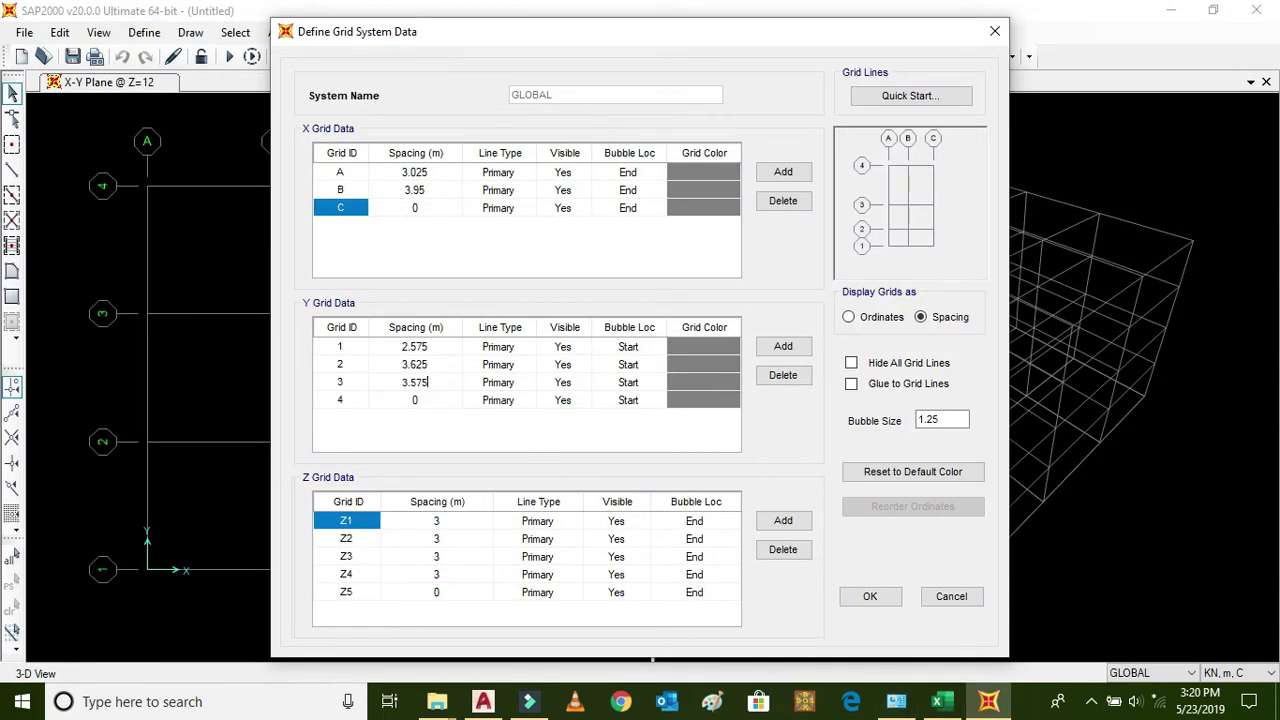
{"action": "left_click", "coordinate": [408, 403]}
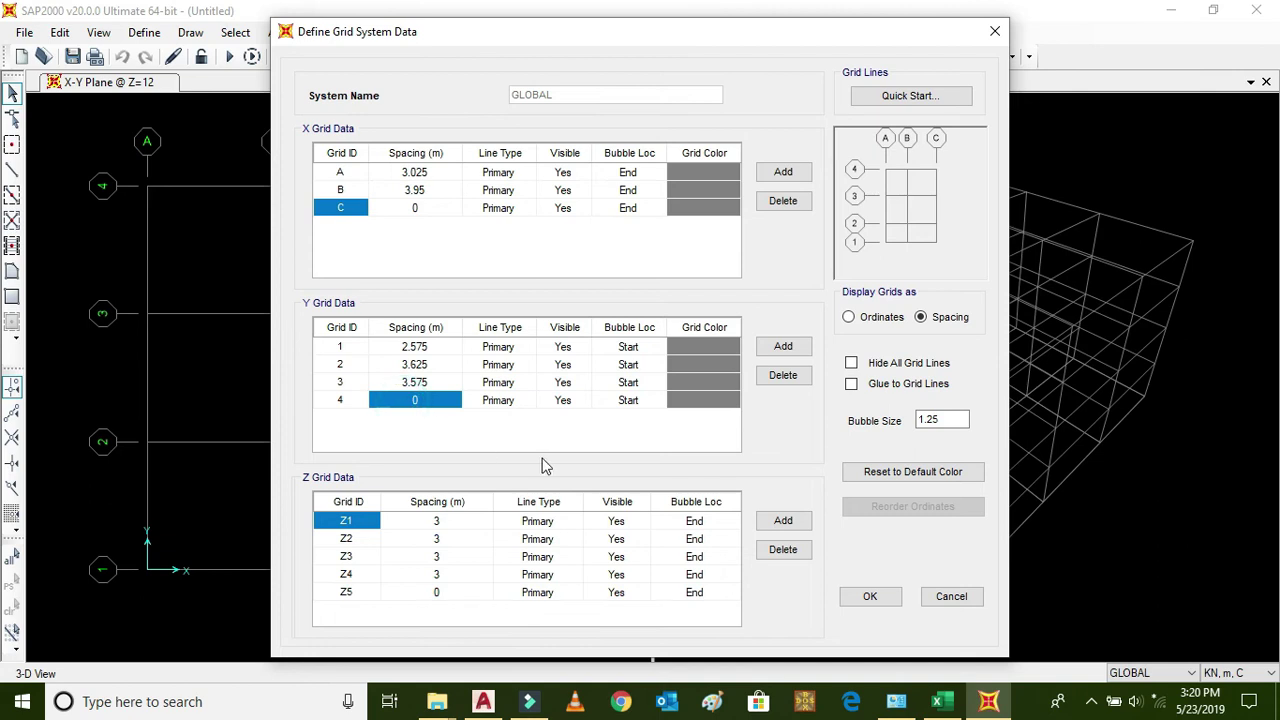
Step: Add two Y grid lines and set the spacing of Y grid line 4 to 0.3 m, taken from the fourth Y-direction spacing in Excel
{"action": "left_click", "coordinate": [787, 348]}
{"action": "left_click", "coordinate": [787, 348]}
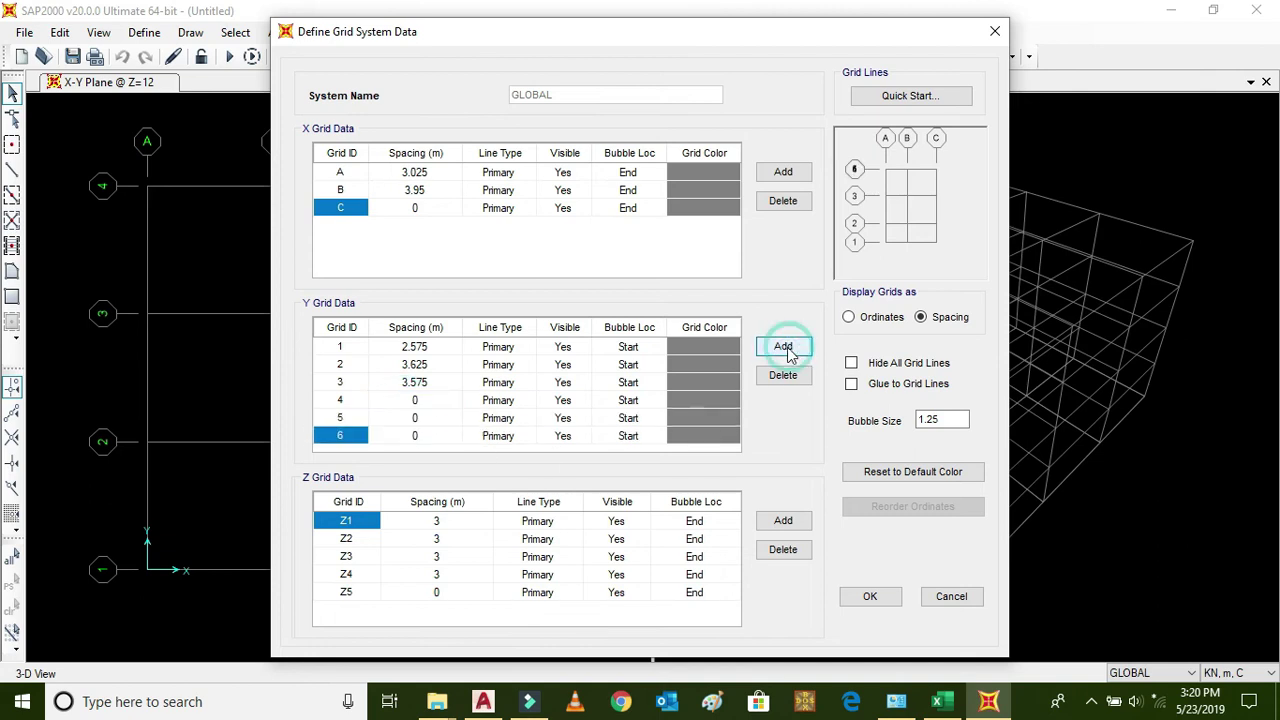
{"action": "left_click", "coordinate": [423, 400]}
{"action": "left_click", "coordinate": [940, 701]}
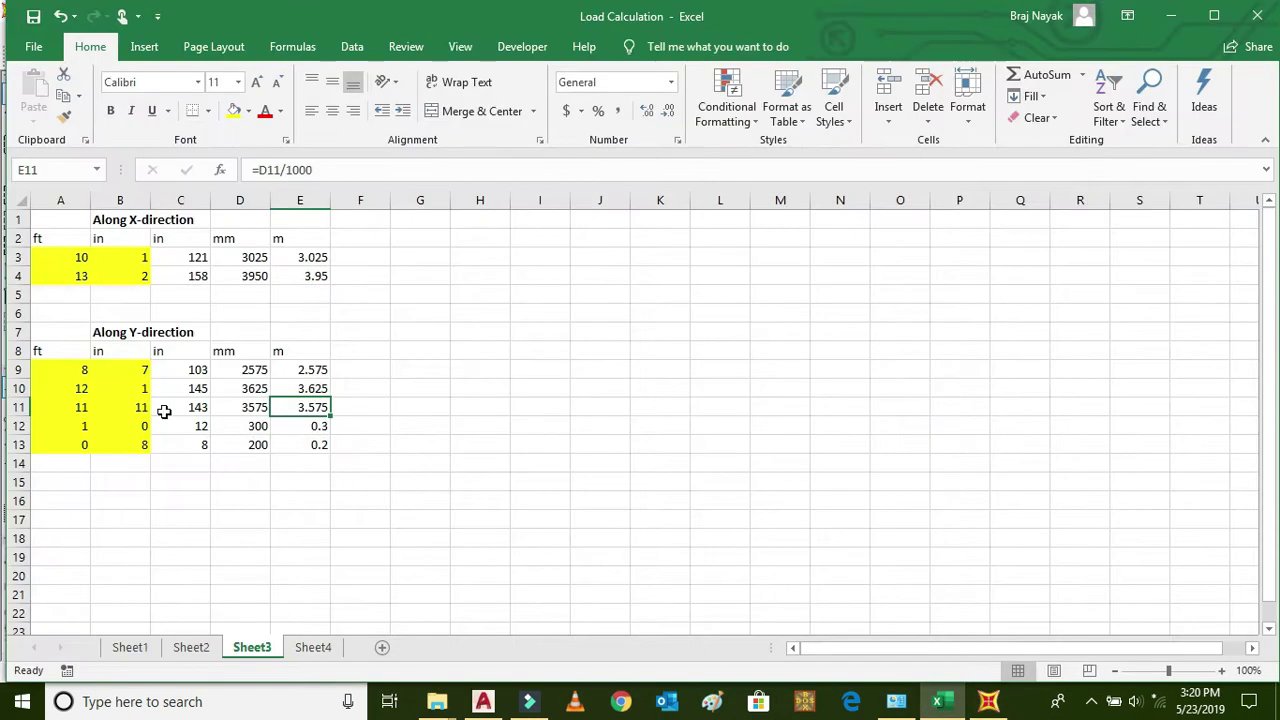
{"action": "left_click", "coordinate": [290, 426]}
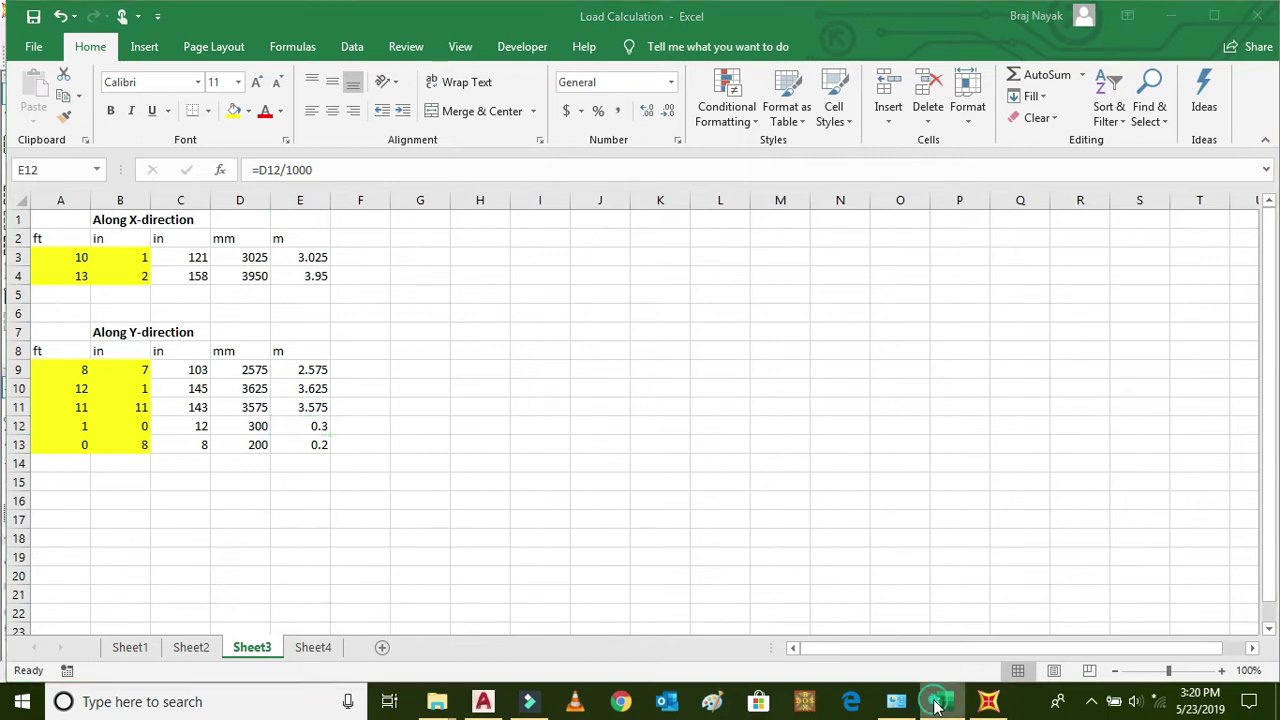
{"action": "left_click", "coordinate": [988, 701]}
{"action": "key", "text": "BackSpace"}
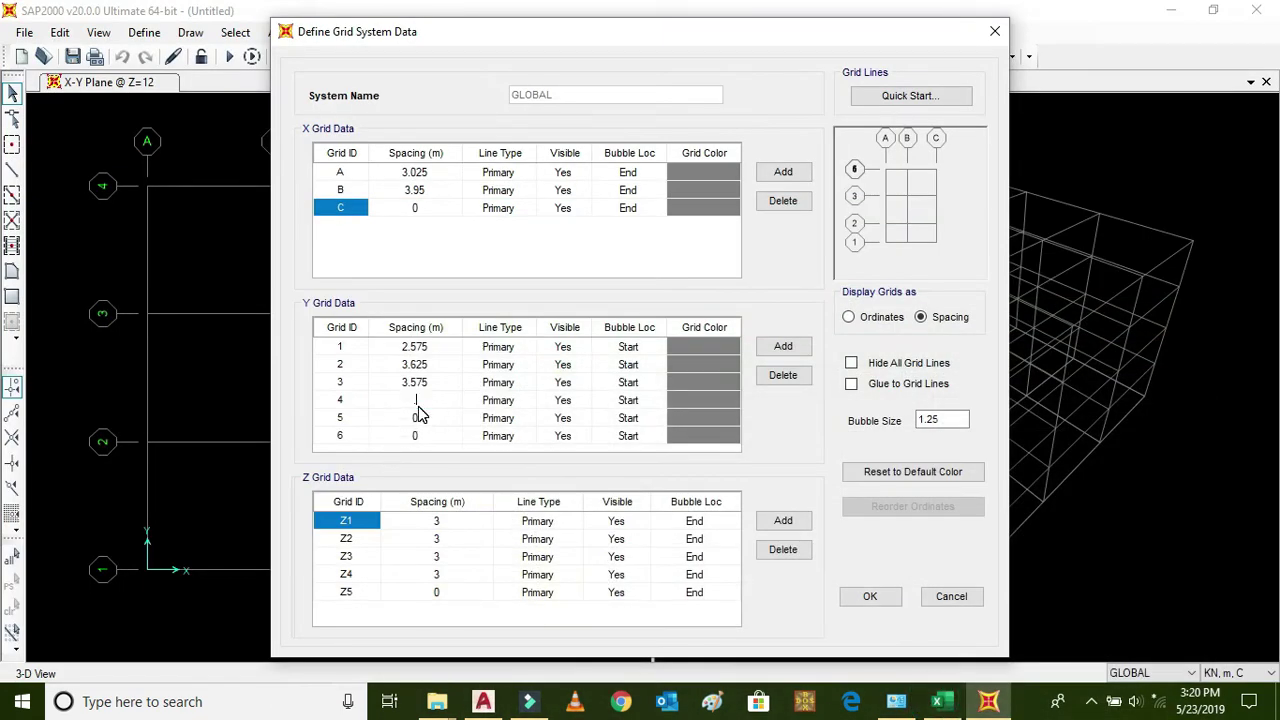
{"action": "type", "text": ".3"}
{"action": "left_click", "coordinate": [423, 417]}
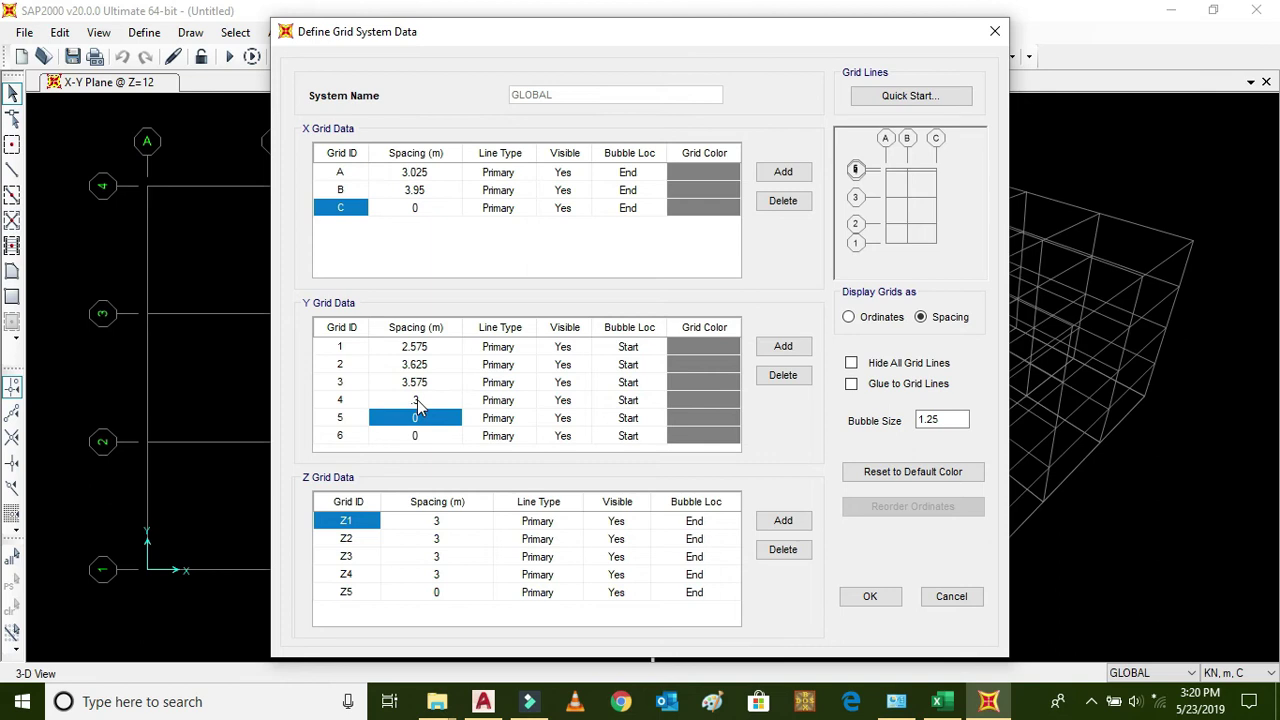
{"action": "left_click", "coordinate": [418, 400]}
{"action": "type", "text": "0."}
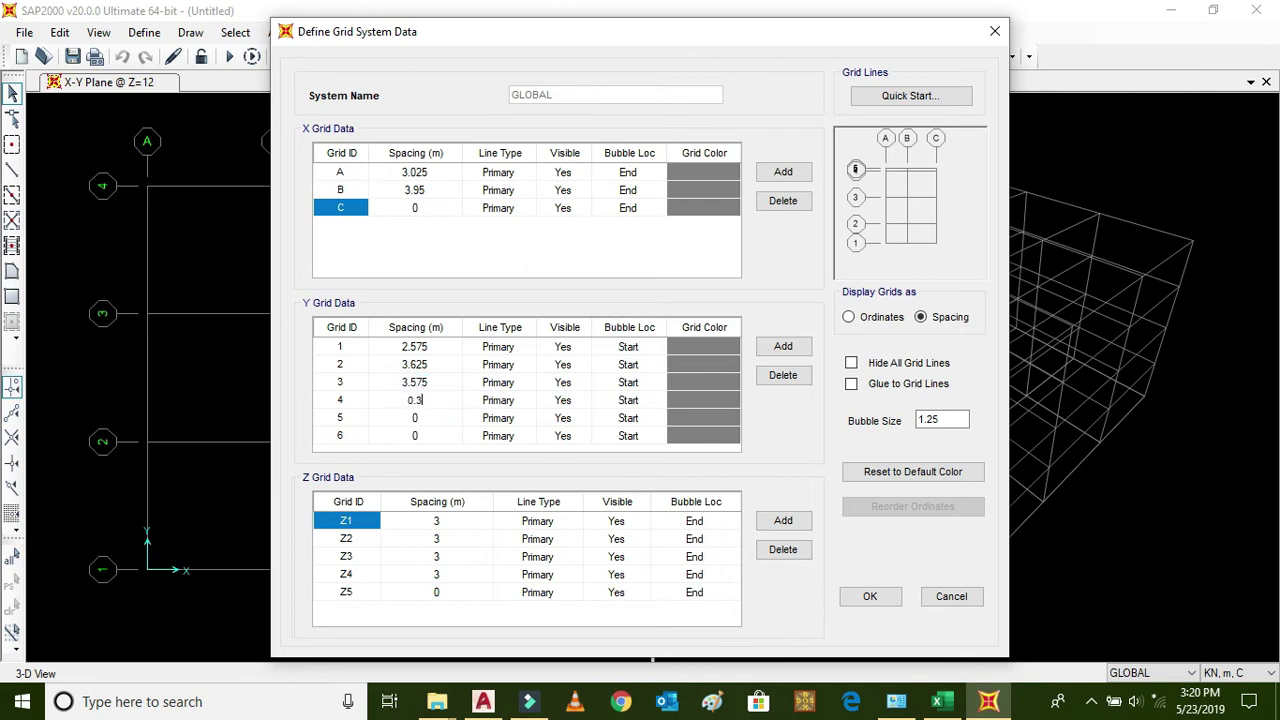
Step: Look up the fifth Y-direction spacing in Excel and set the spacing of Y grid line 5 to 0.2 m in SAP2000
{"action": "left_click", "coordinate": [414, 418]}
{"action": "left_click", "coordinate": [941, 701]}
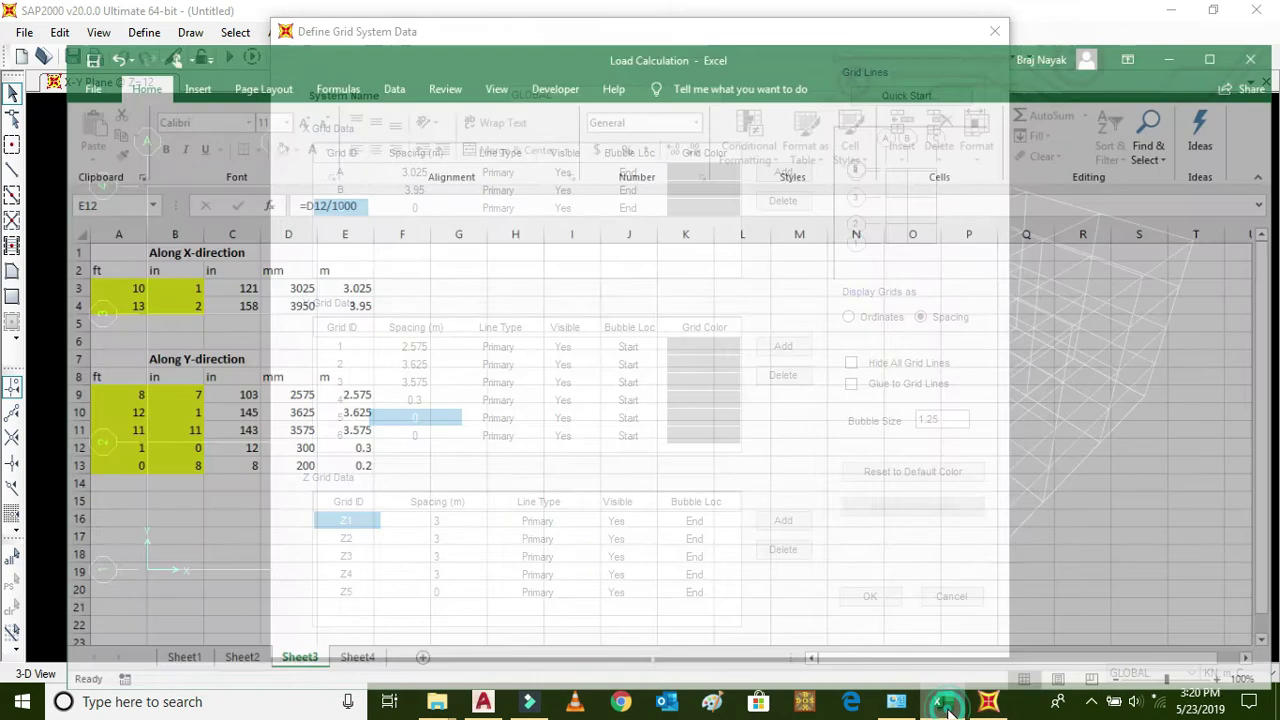
{"action": "left_click", "coordinate": [312, 446]}
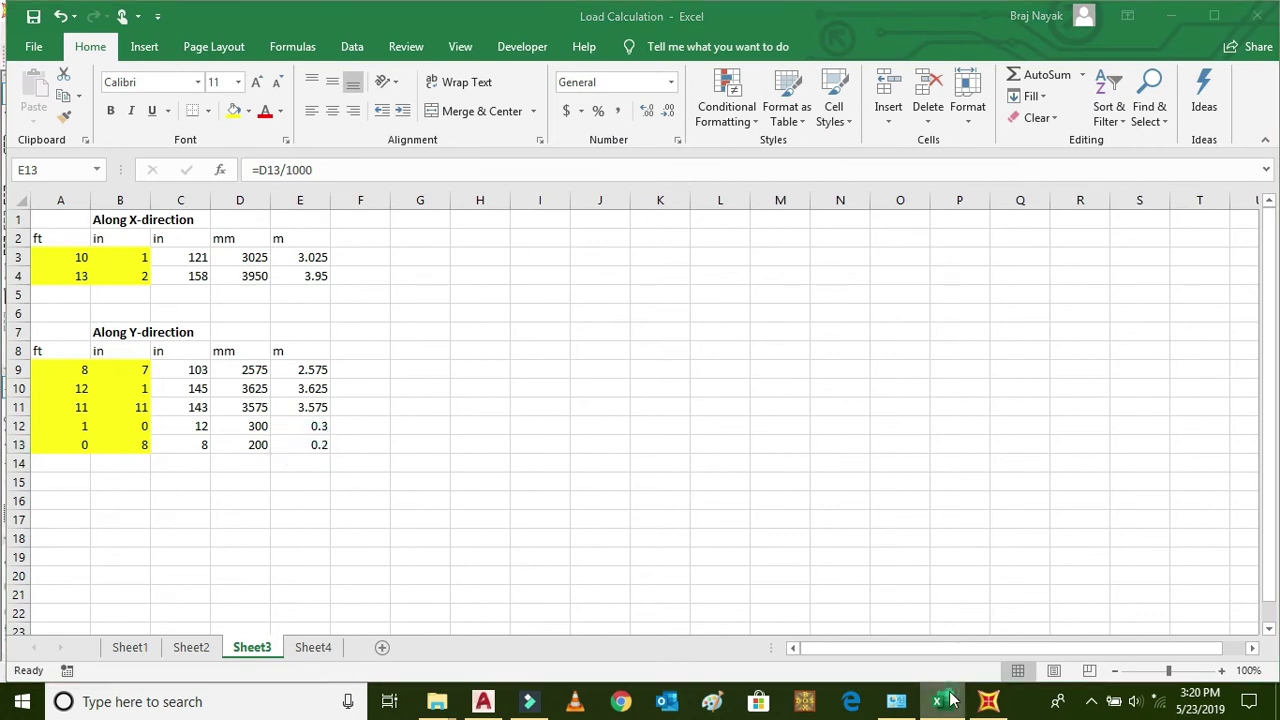
{"action": "left_click", "coordinate": [948, 701]}
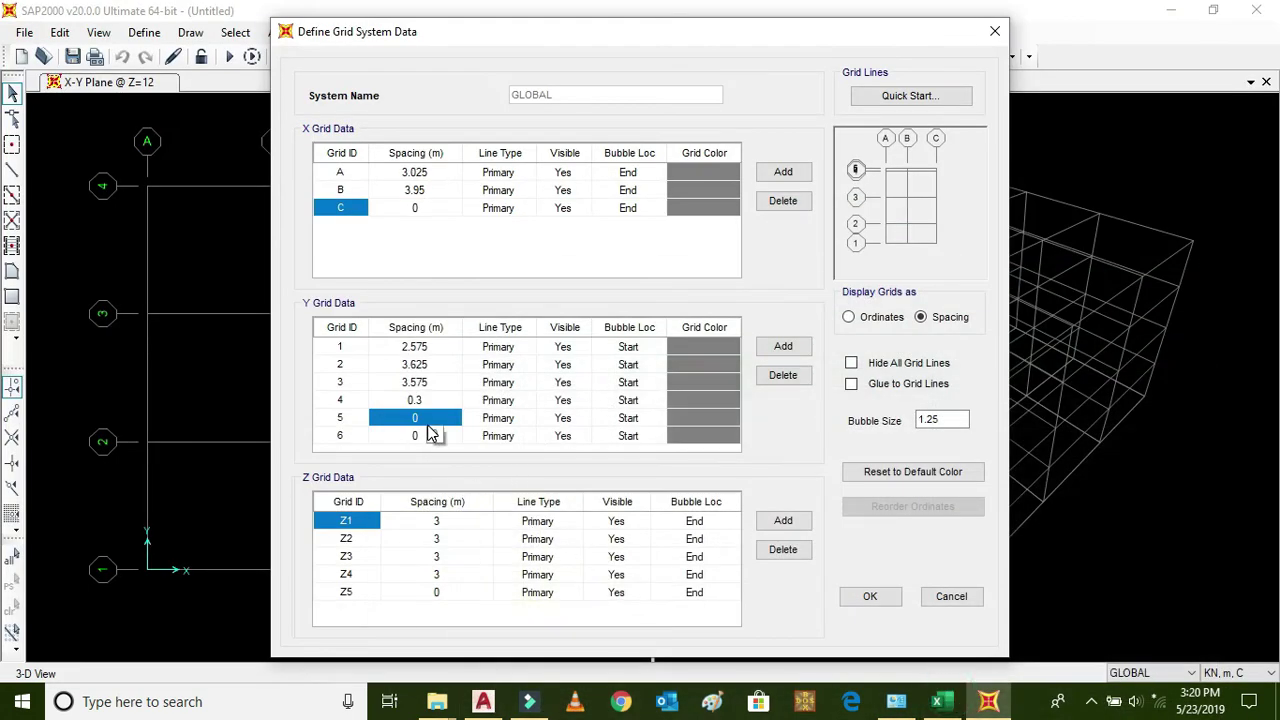
{"action": "left_click", "coordinate": [427, 425]}
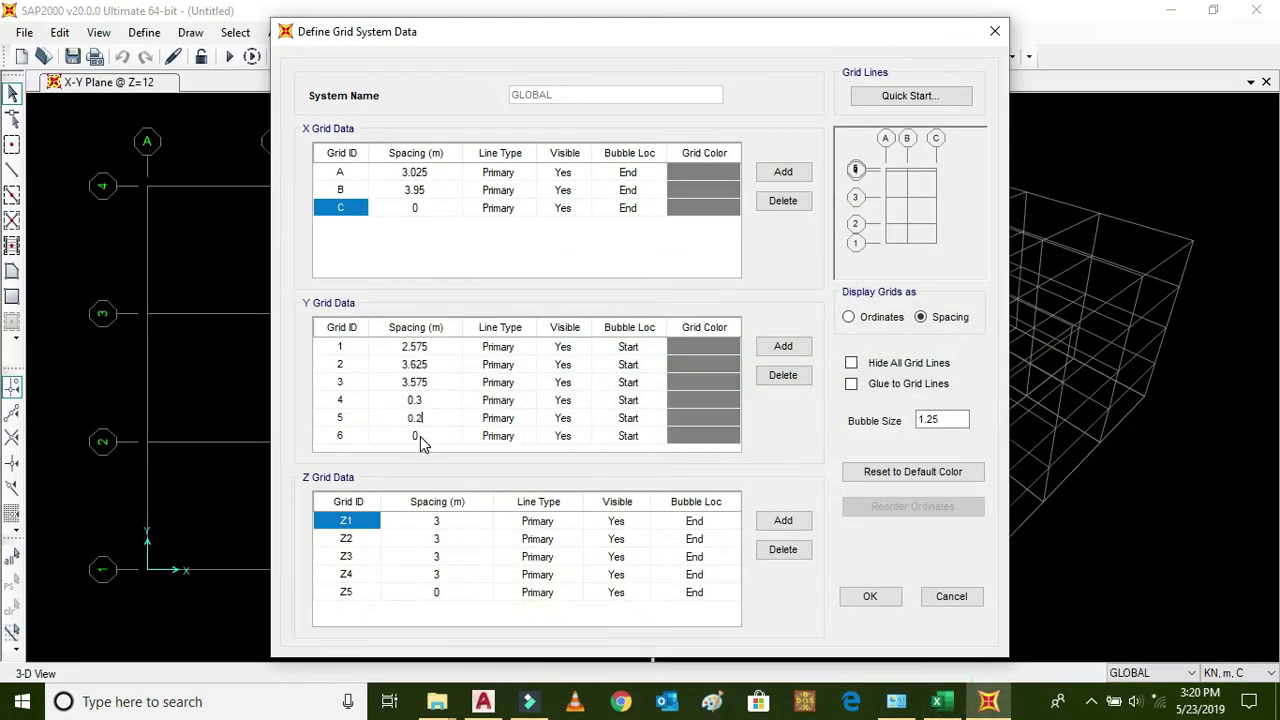
{"action": "type", "text": ".2"}
{"action": "left_click", "coordinate": [420, 437]}
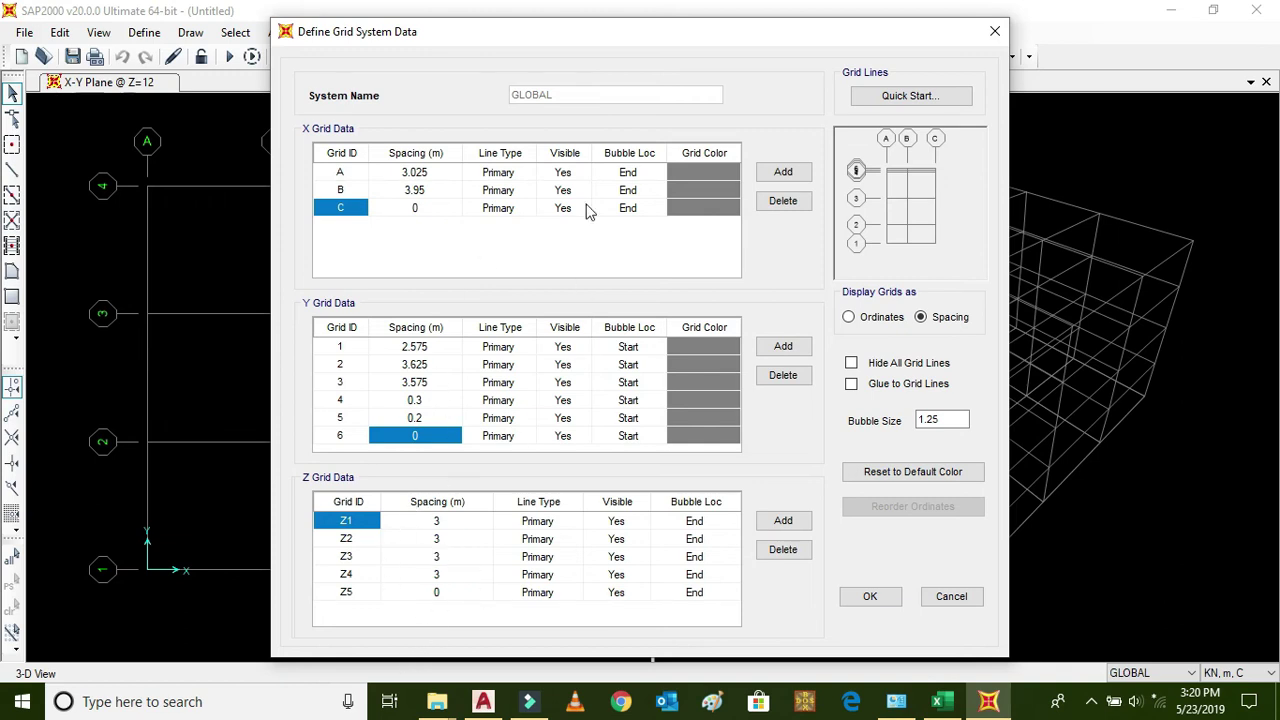
Step: Apply the edited grid system and restore the full view of the X-Y plane
{"action": "left_click", "coordinate": [870, 598]}
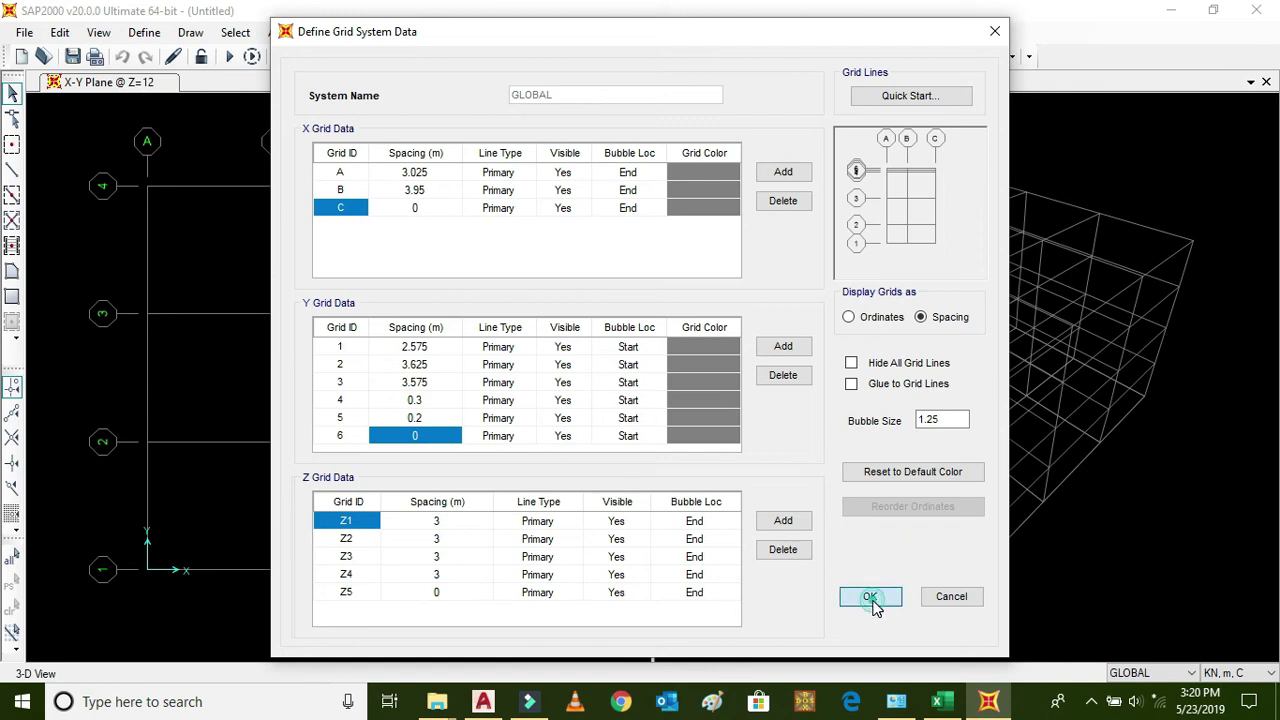
{"action": "left_click", "coordinate": [688, 460]}
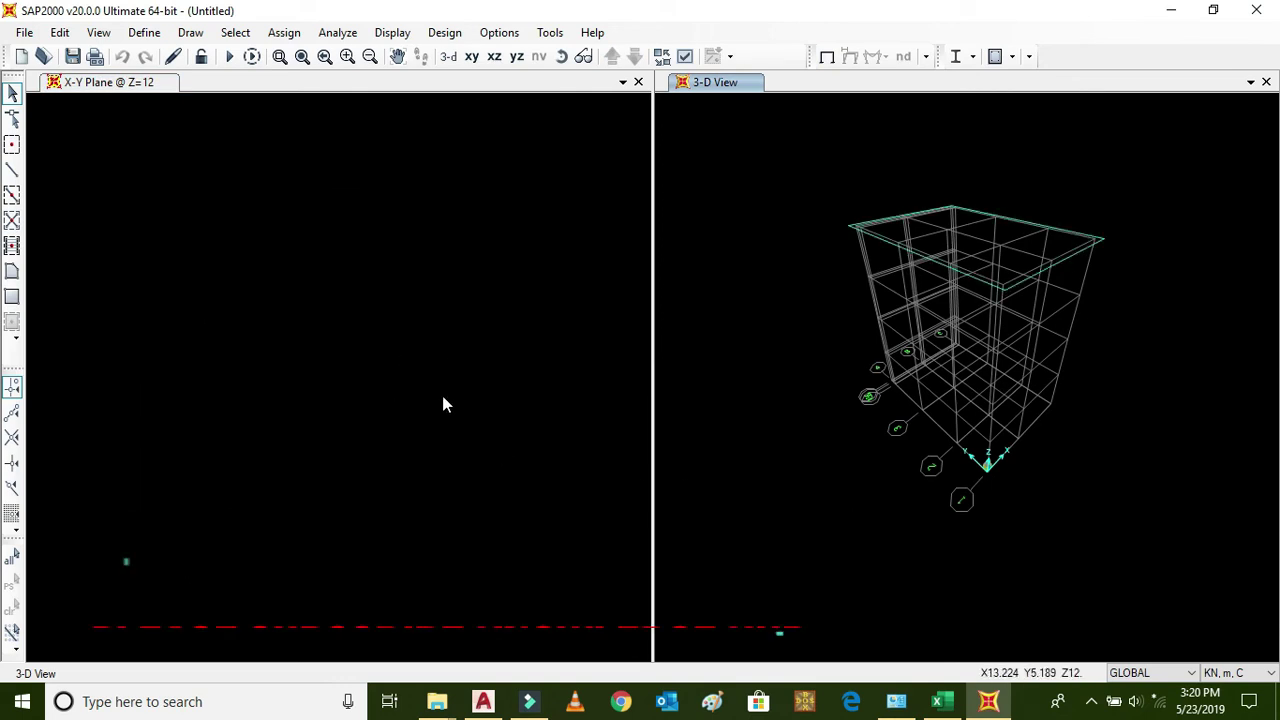
{"action": "left_click", "coordinate": [110, 88]}
{"action": "left_click", "coordinate": [302, 57]}
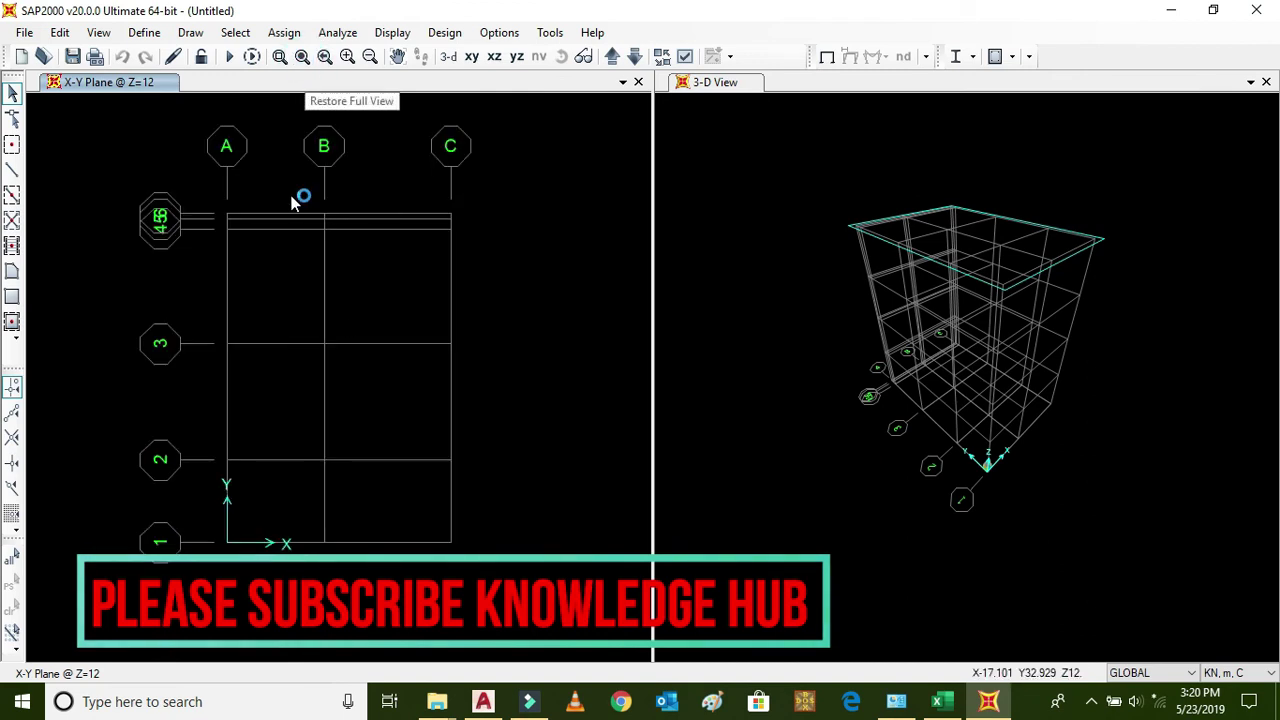
Step: Compare the new SAP2000 grid with the column grid plan in AutoCAD
{"action": "left_click", "coordinate": [484, 700]}
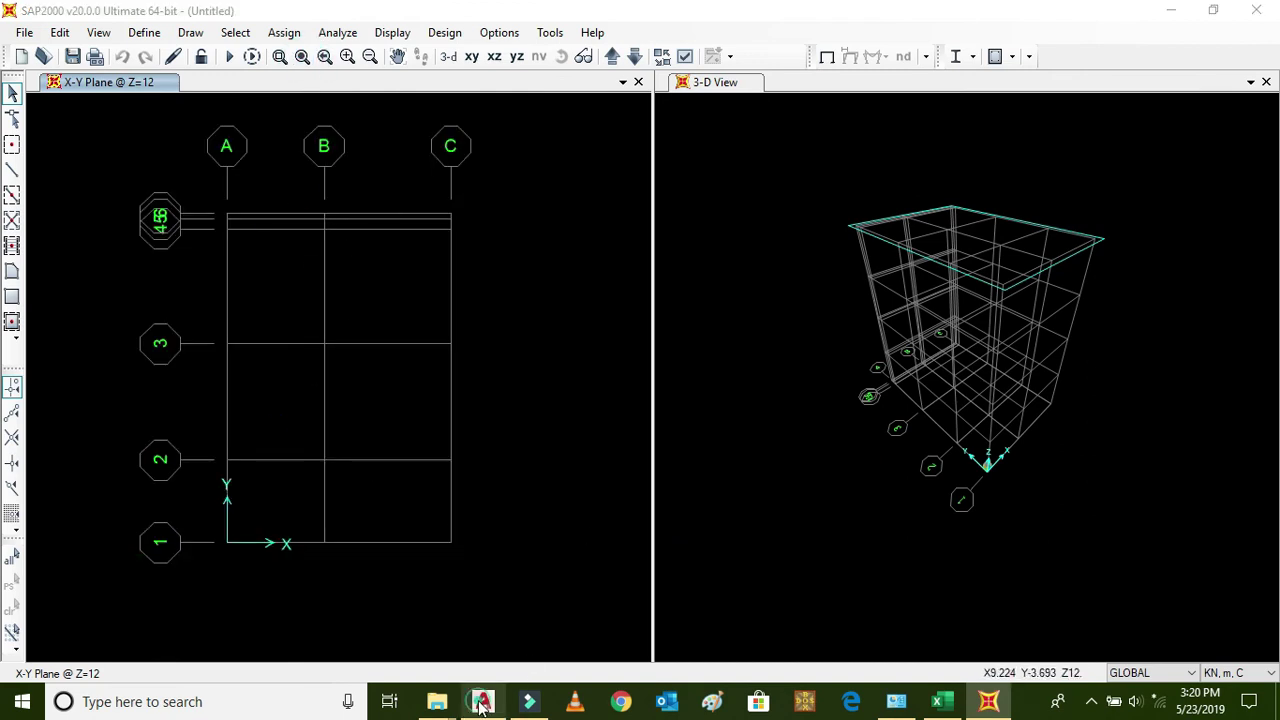
{"action": "scroll", "coordinate": [655, 357], "scroll_direction": "down", "scroll_amount": 3}
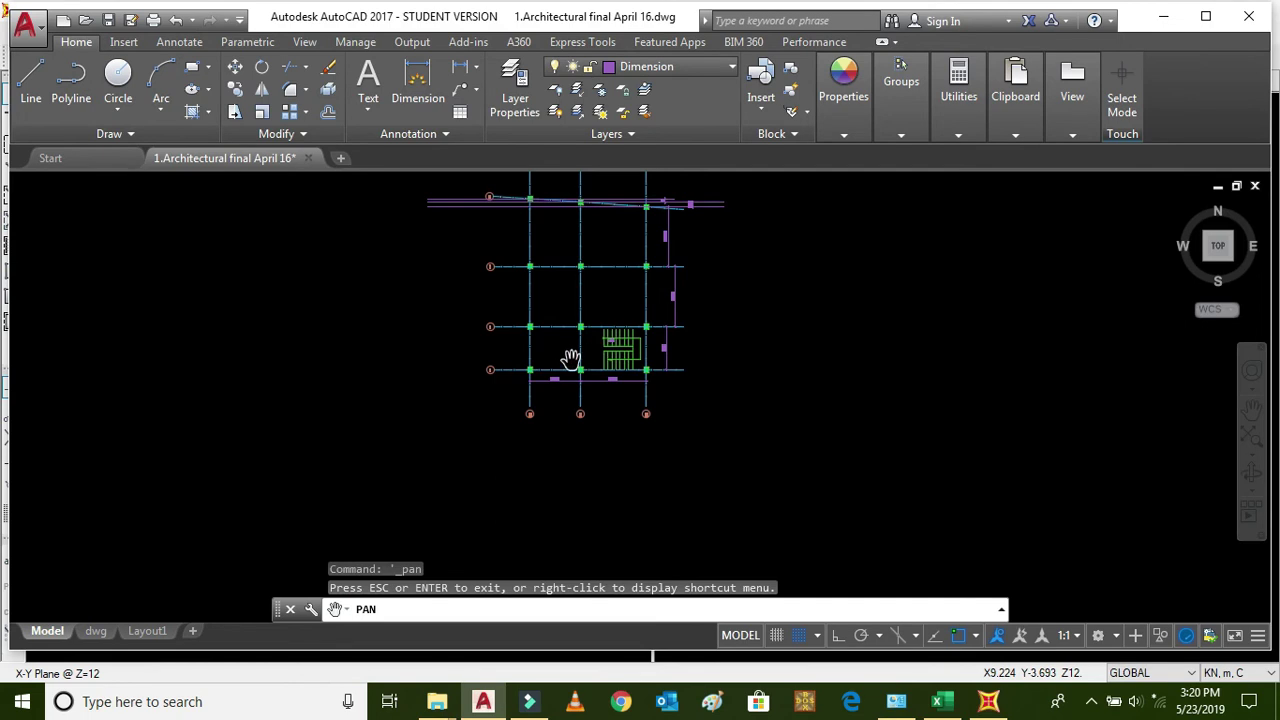
{"action": "scroll", "coordinate": [584, 280], "scroll_direction": "up", "scroll_amount": 3}
{"action": "scroll", "coordinate": [502, 338], "scroll_direction": "down", "scroll_amount": 3}
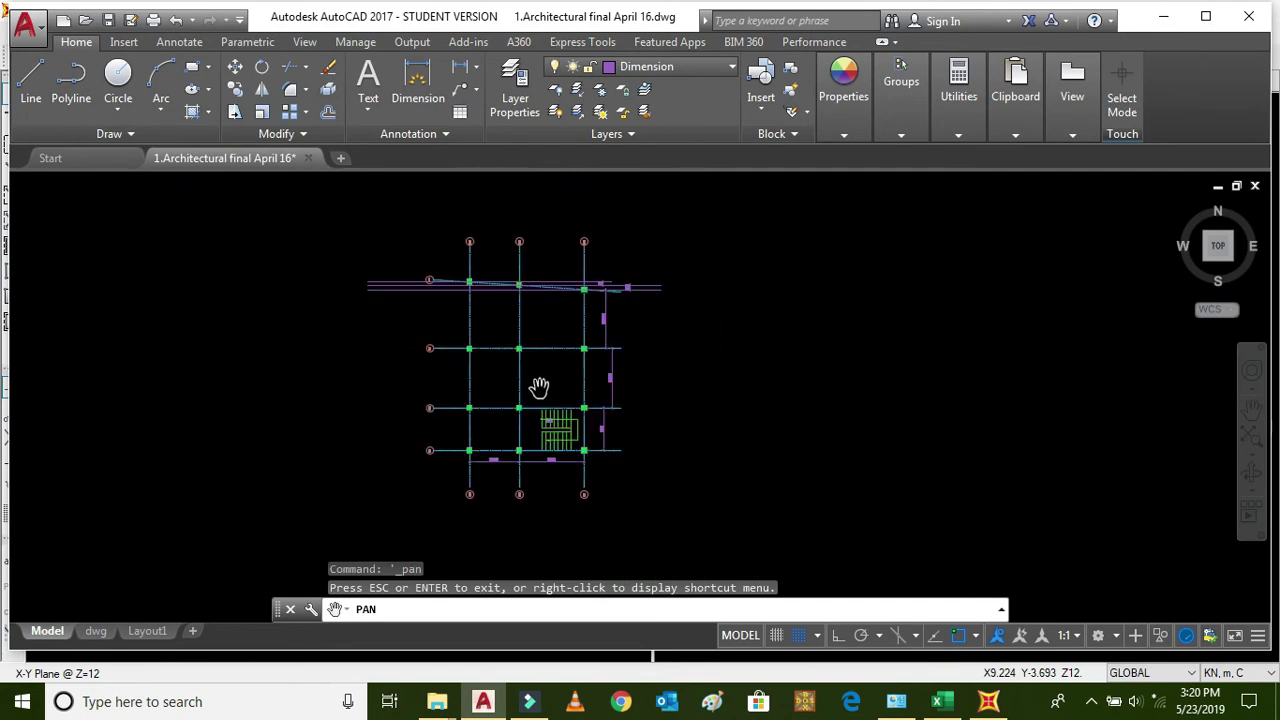
{"action": "left_click", "coordinate": [484, 700]}
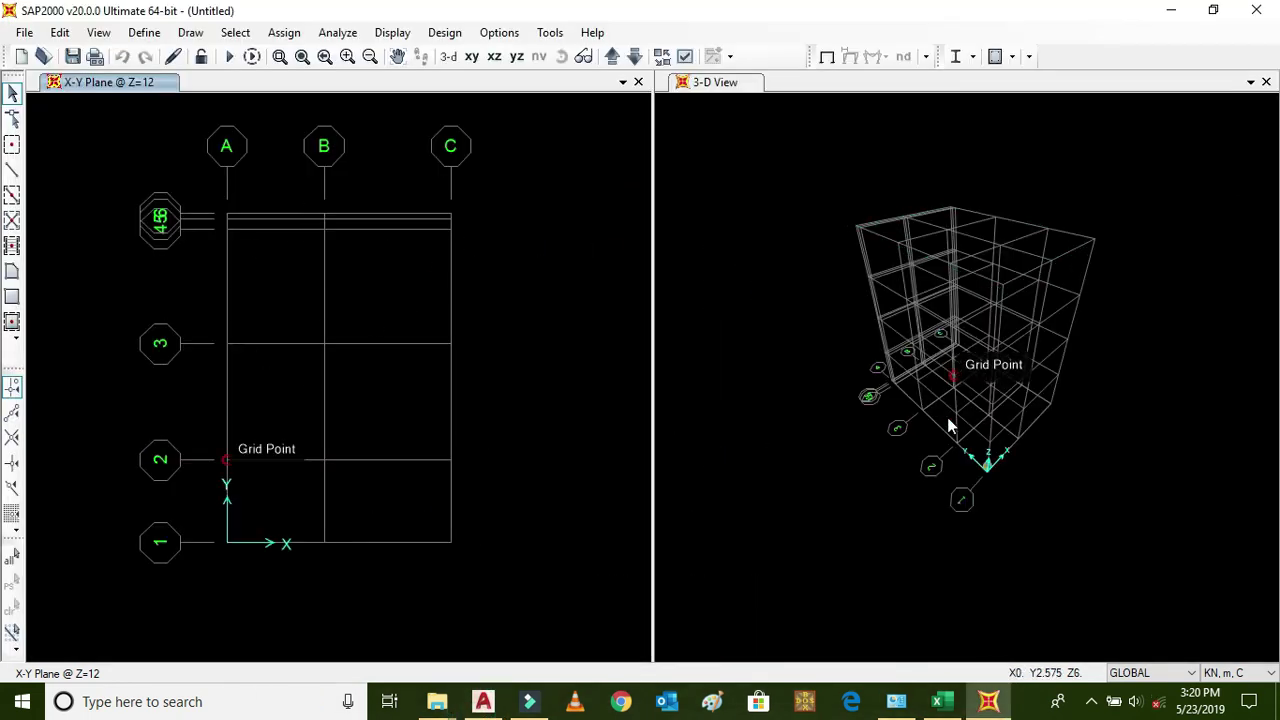
Step: Examine the building section in the AutoCAD drawing to read the first floor and top floor levels
{"action": "left_click", "coordinate": [482, 703]}
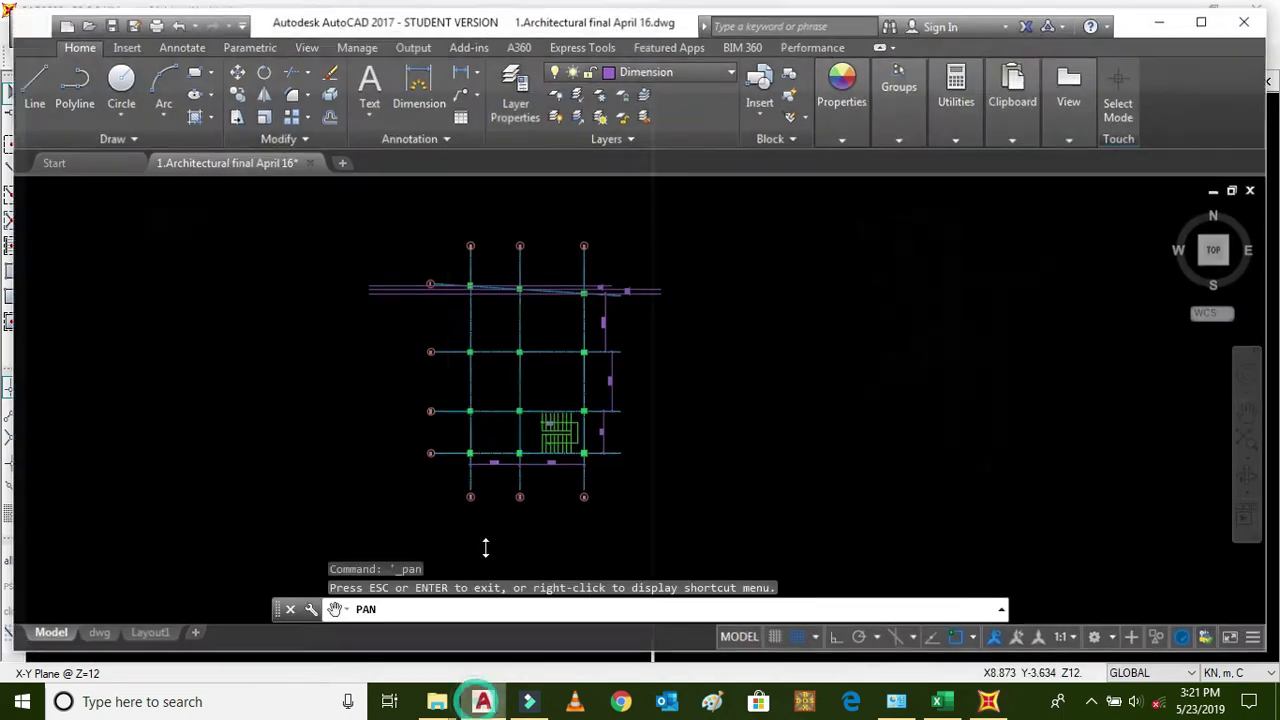
{"action": "scroll", "coordinate": [486, 414], "scroll_direction": "down", "scroll_amount": 5}
{"action": "scroll", "coordinate": [915, 418], "scroll_direction": "down", "scroll_amount": 2}
{"action": "scroll", "coordinate": [915, 418], "scroll_direction": "up", "scroll_amount": 10}
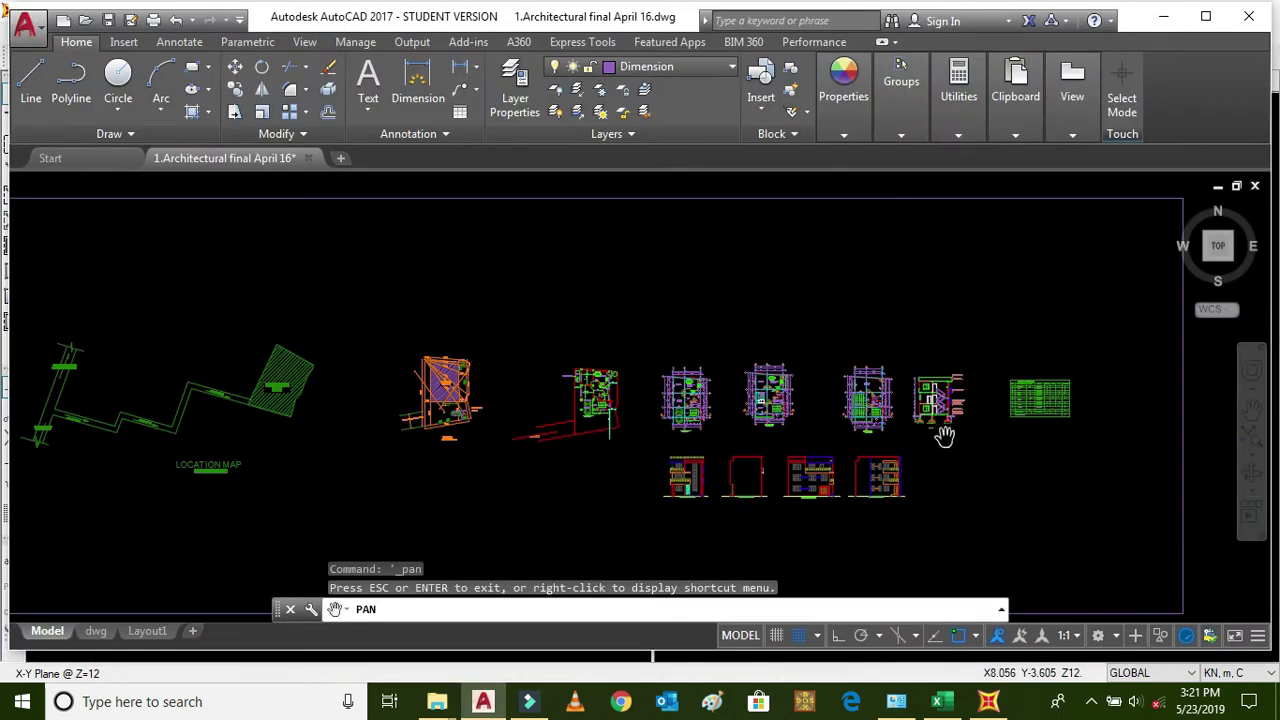
{"action": "scroll", "coordinate": [959, 450], "scroll_direction": "up", "scroll_amount": 3}
{"action": "scroll", "coordinate": [820, 438], "scroll_direction": "down", "scroll_amount": 5}
{"action": "scroll", "coordinate": [906, 331], "scroll_direction": "up", "scroll_amount": 8}
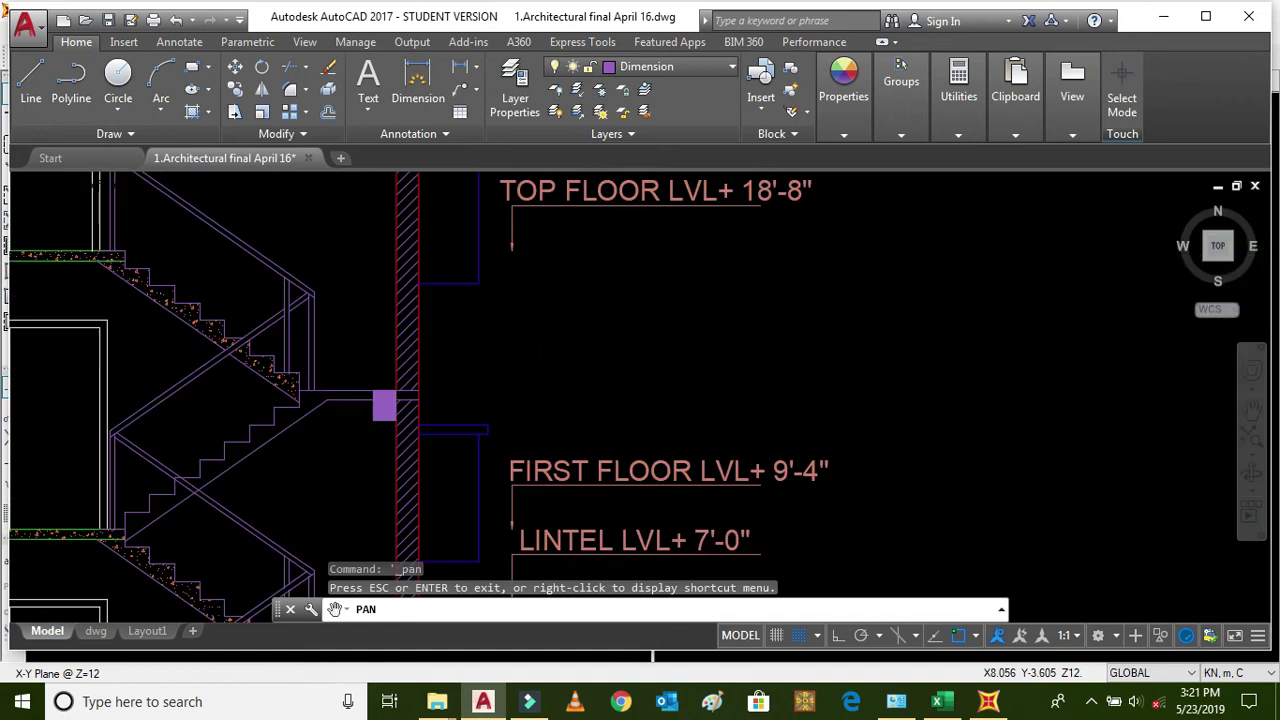
{"action": "scroll", "coordinate": [853, 340], "scroll_direction": "down", "scroll_amount": 3}
{"action": "scroll", "coordinate": [863, 403], "scroll_direction": "up", "scroll_amount": 2}
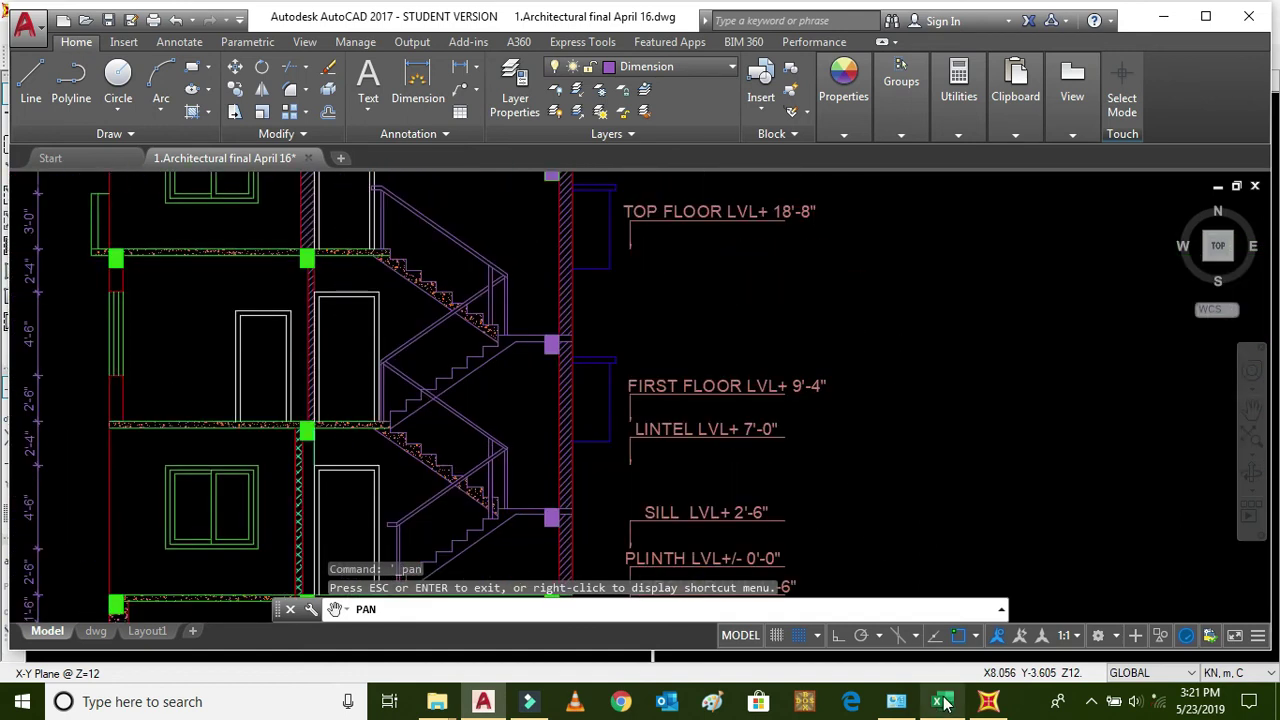
Step: Switch to the Load Calculation workbook and copy the last Y-direction conversion row, A13:E13, to row 16 of Sheet3
{"action": "left_click", "coordinate": [943, 702]}
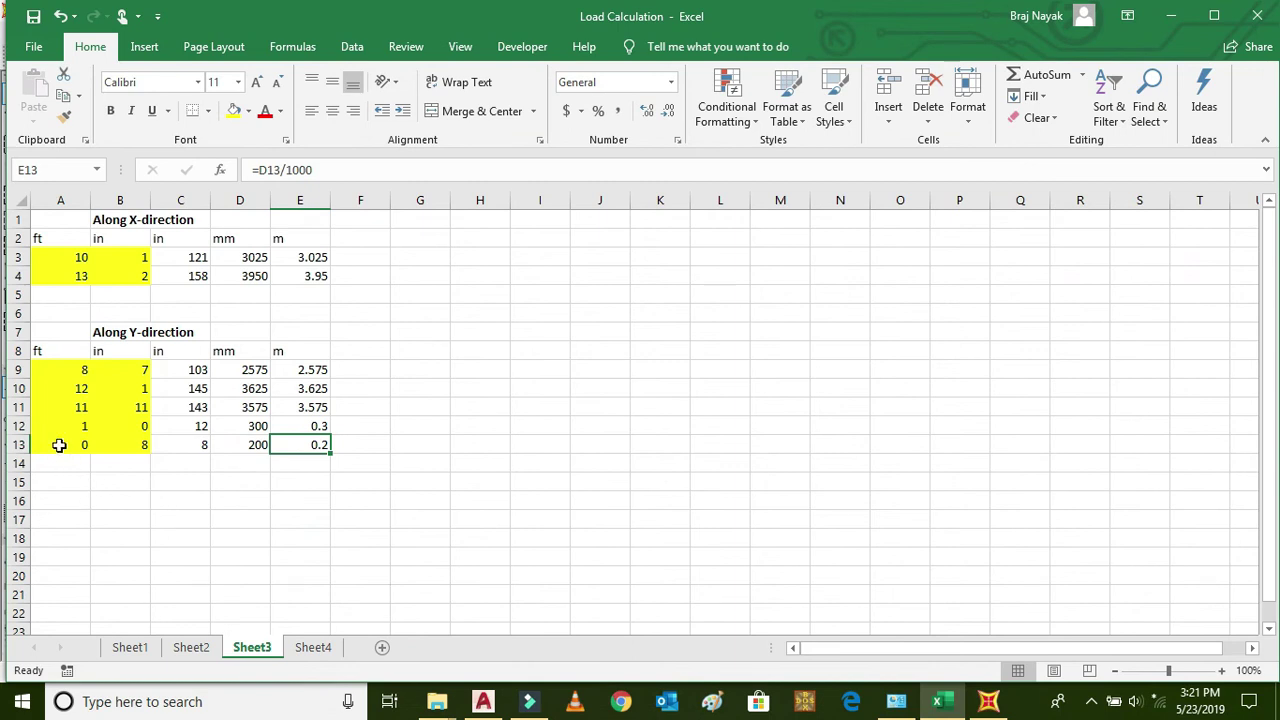
{"action": "left_click_drag", "start_coordinate": [40, 450], "coordinate": [322, 446]}
{"action": "key", "text": "ctrl+c"}
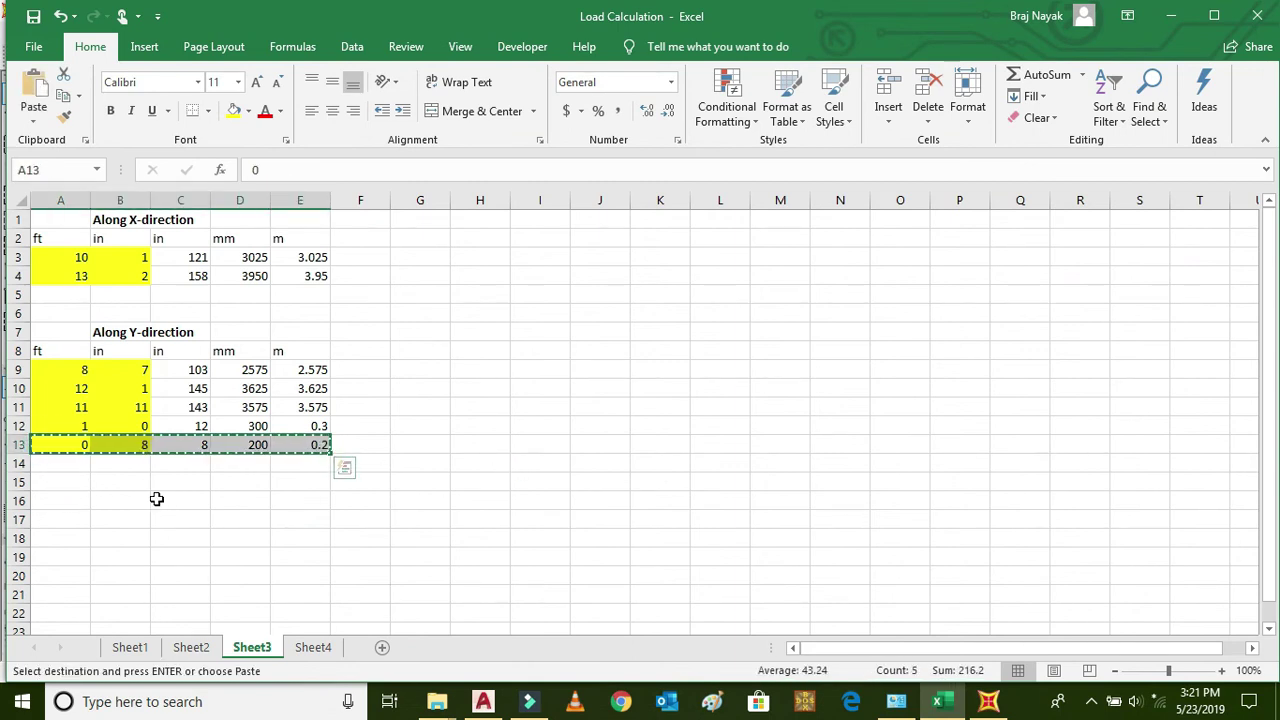
{"action": "left_click", "coordinate": [75, 500]}
{"action": "key", "text": "ctrl+v"}
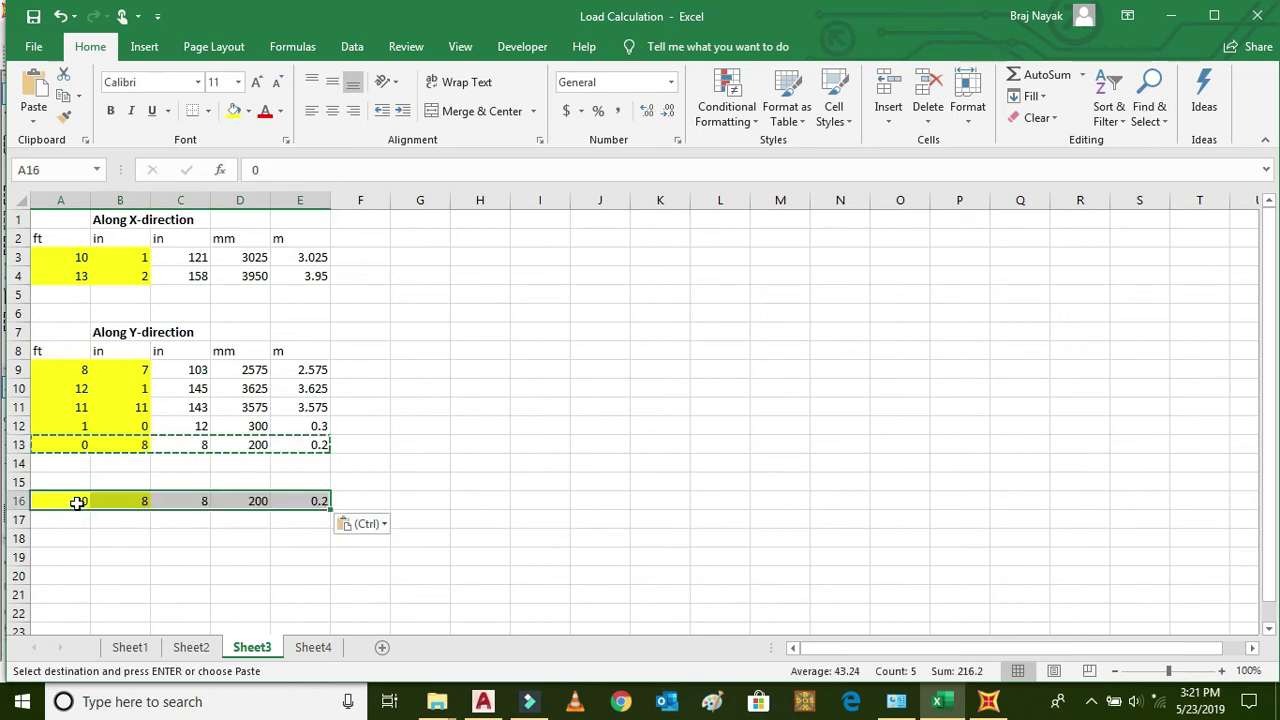
{"action": "key", "text": "Escape"}
Step: Enter the storey height of 9 ft 4 in in row 16 to convert it to metres
{"action": "left_click", "coordinate": [66, 500]}
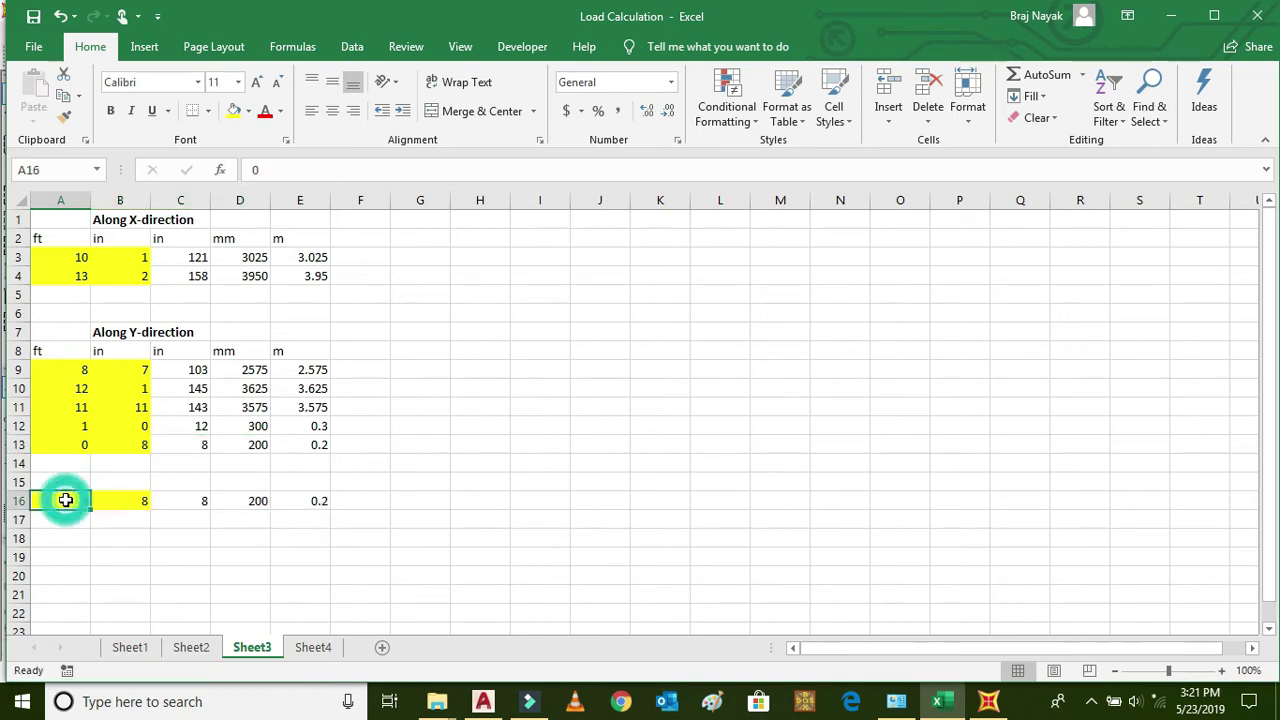
{"action": "type", "text": "9"}
{"action": "left_click", "coordinate": [119, 500]}
{"action": "type", "text": "4"}
{"action": "left_click", "coordinate": [540, 481]}
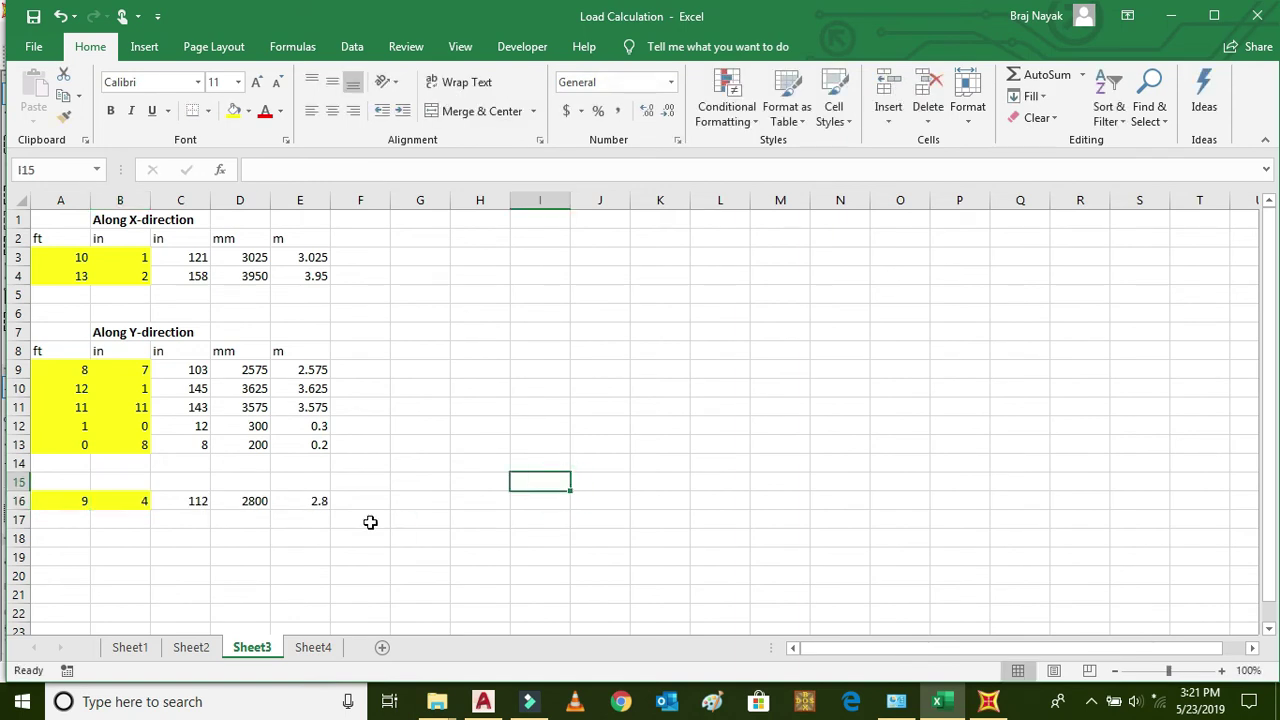
{"action": "left_click", "coordinate": [304, 500]}
{"action": "left_click", "coordinate": [362, 500]}
{"action": "left_click", "coordinate": [993, 500]}
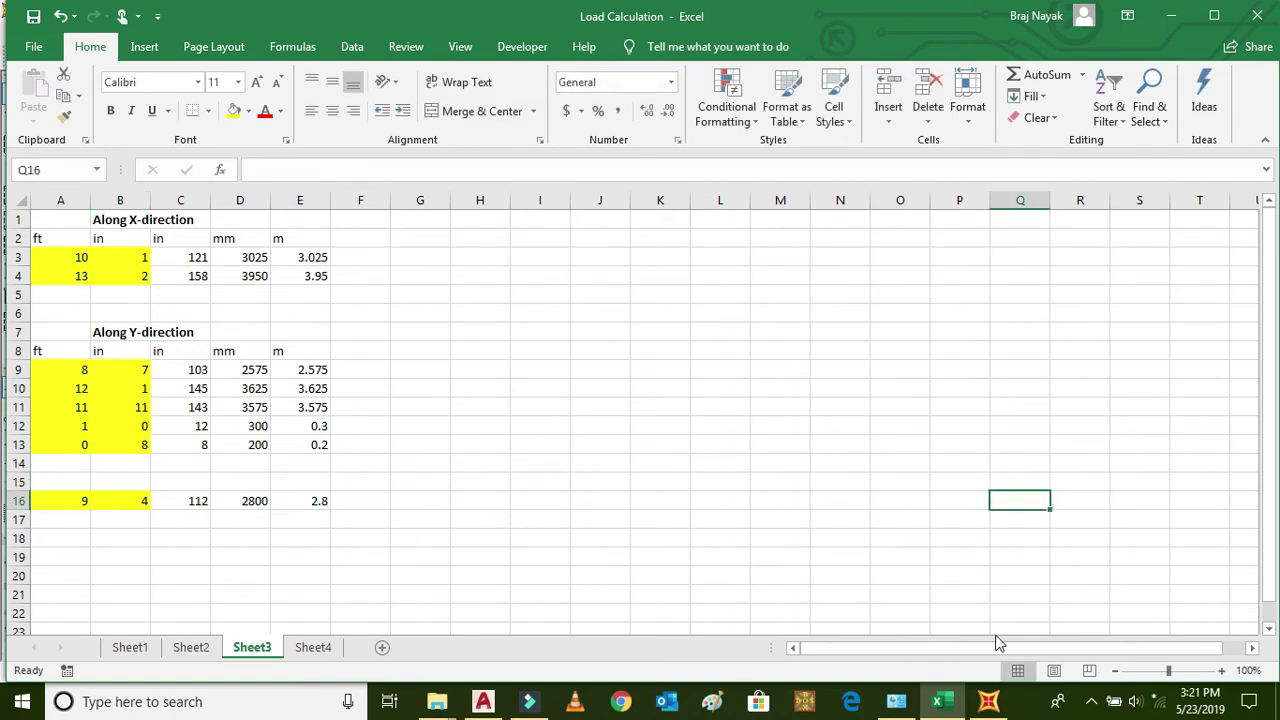
Step: Switch to SAP2000 and open the grid data of the GLOBAL coordinate system for editing
{"action": "left_click", "coordinate": [940, 703]}
{"action": "left_click", "coordinate": [988, 703]}
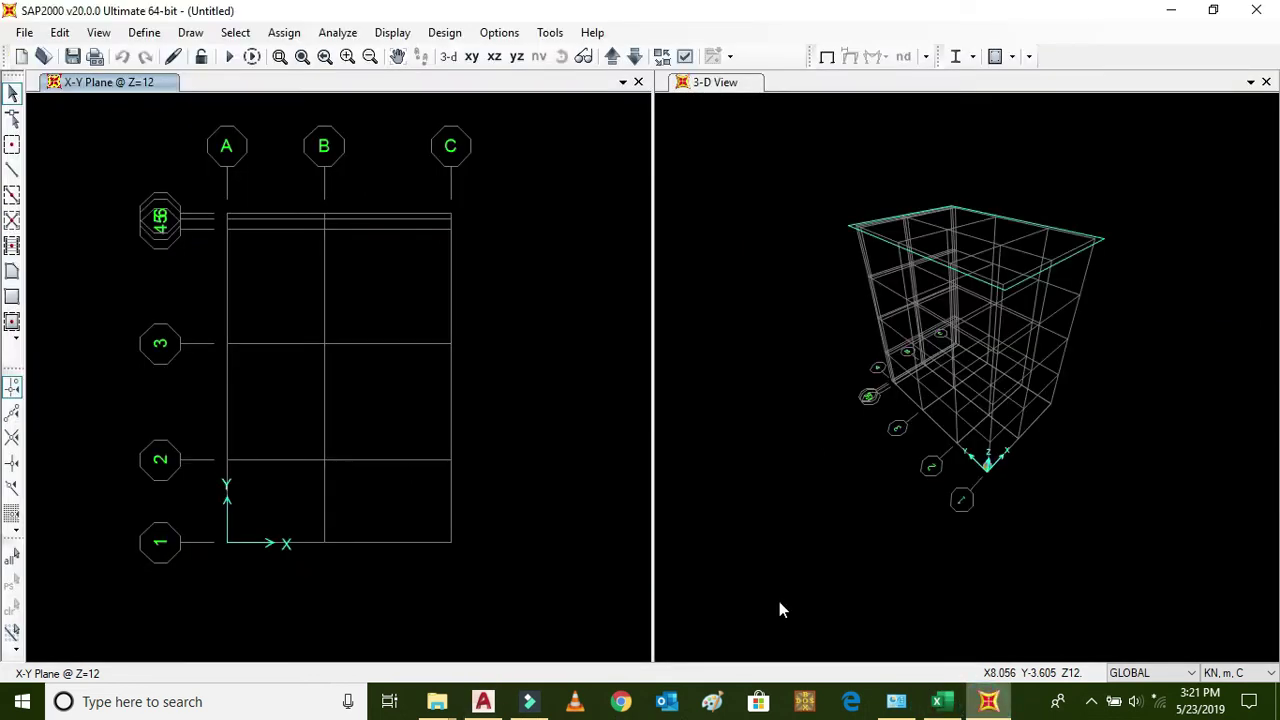
{"action": "right_click", "coordinate": [734, 232]}
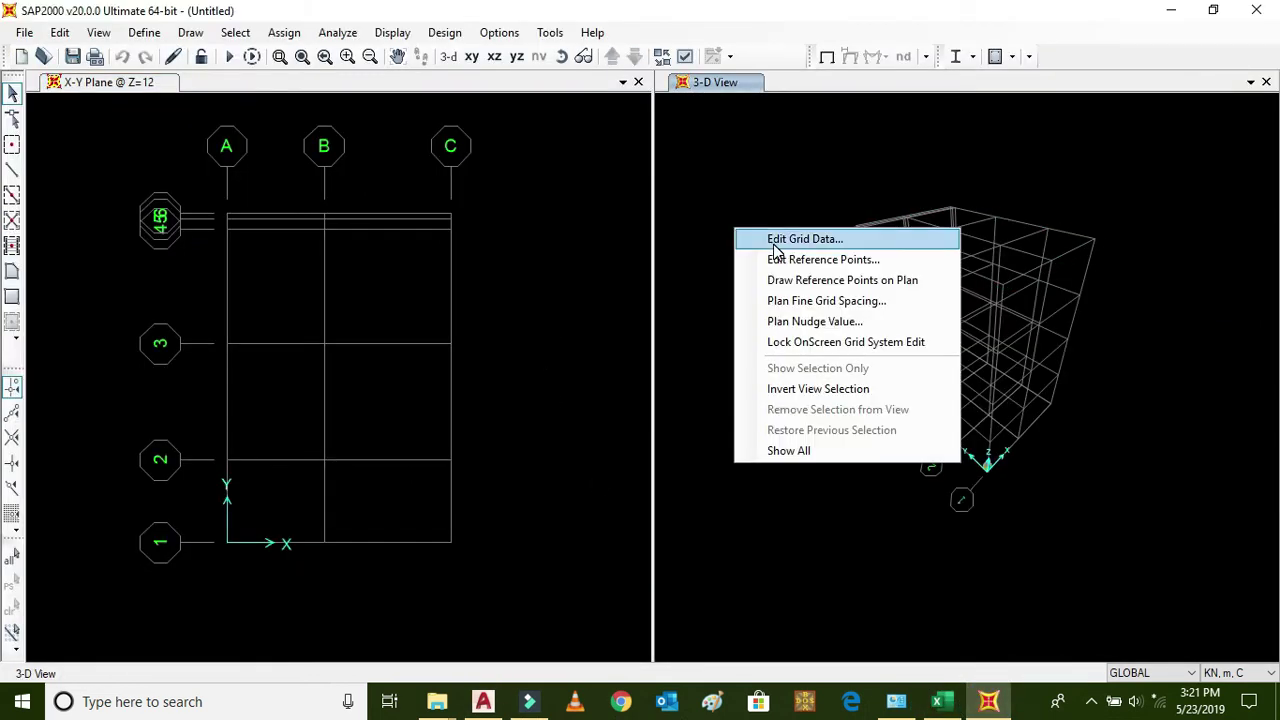
{"action": "left_click", "coordinate": [775, 243]}
{"action": "left_click", "coordinate": [716, 363]}
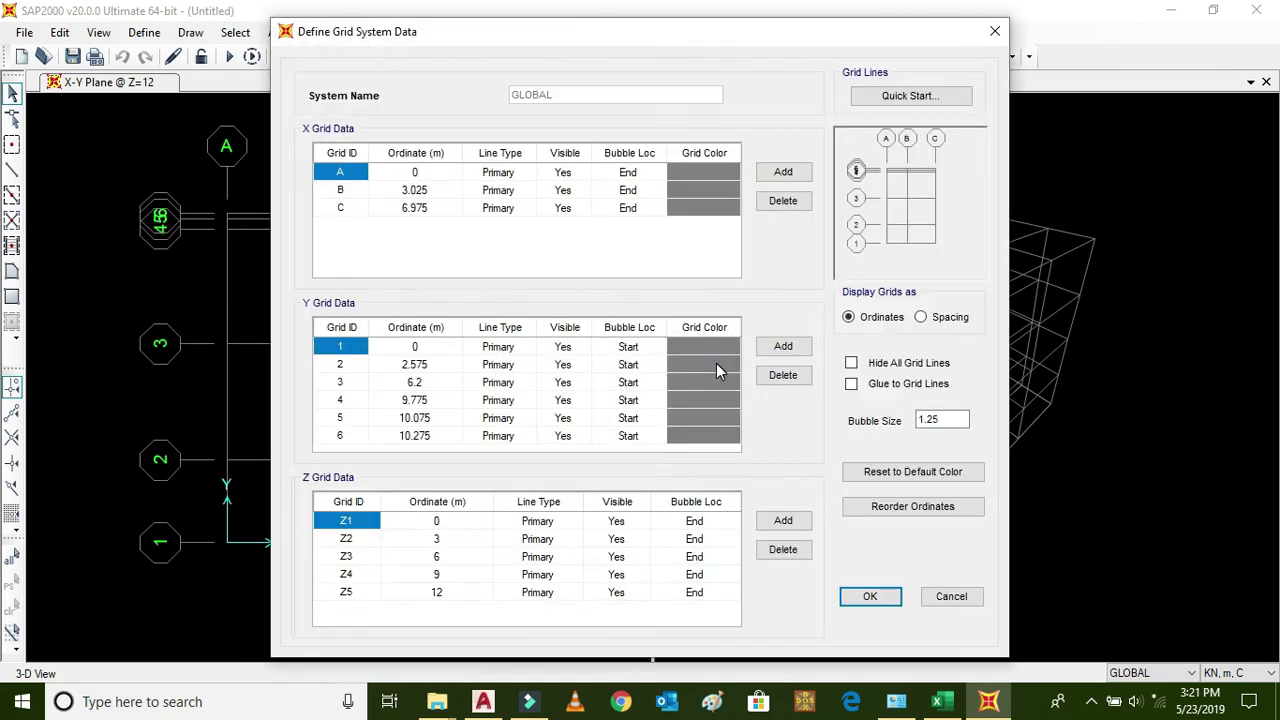
Step: Display the grids as spacing instead of ordinates and set the Z1 grid spacing to 2.8 m
{"action": "left_click", "coordinate": [920, 317]}
{"action": "left_click", "coordinate": [436, 521]}
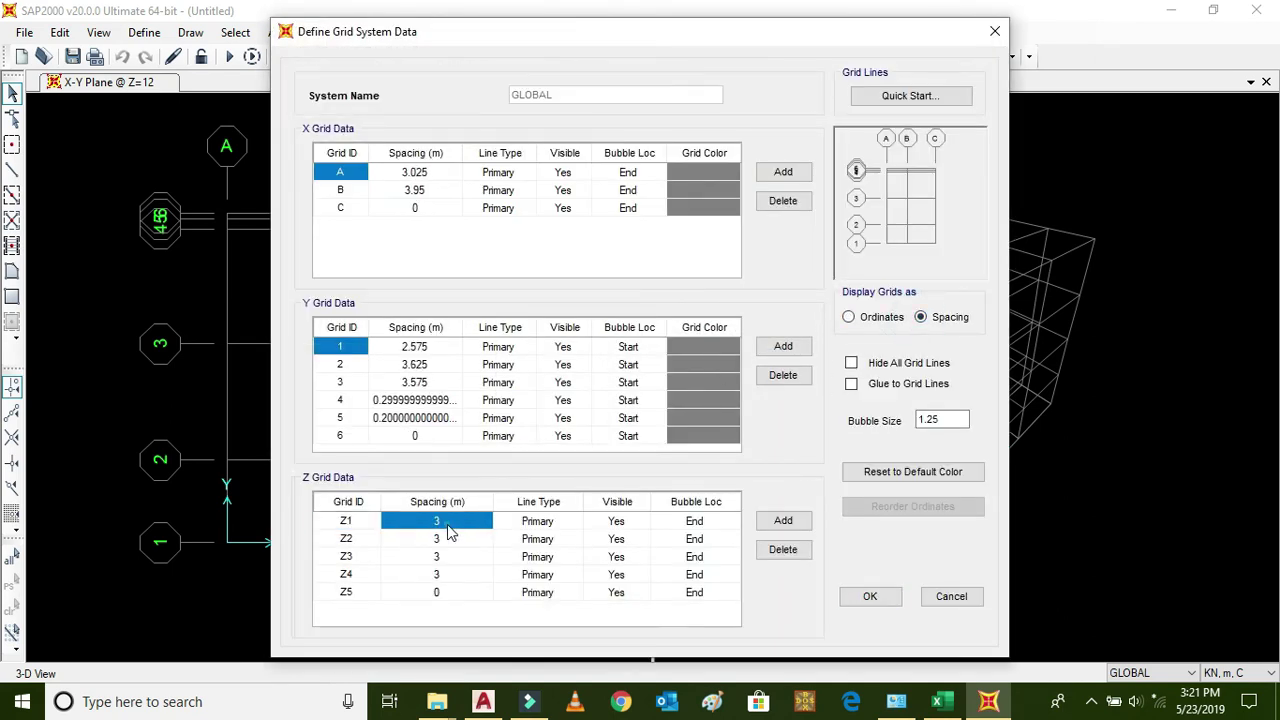
{"action": "type", "text": "2.8"}
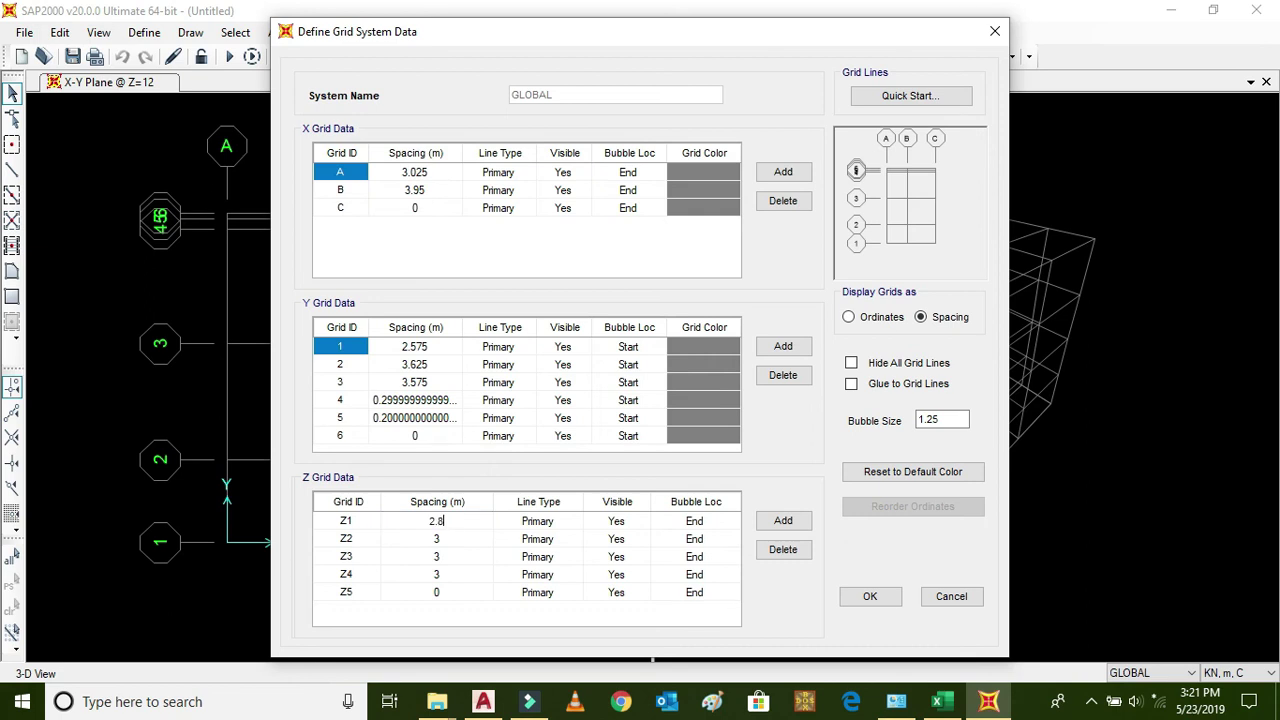
{"action": "left_click", "coordinate": [449, 540]}
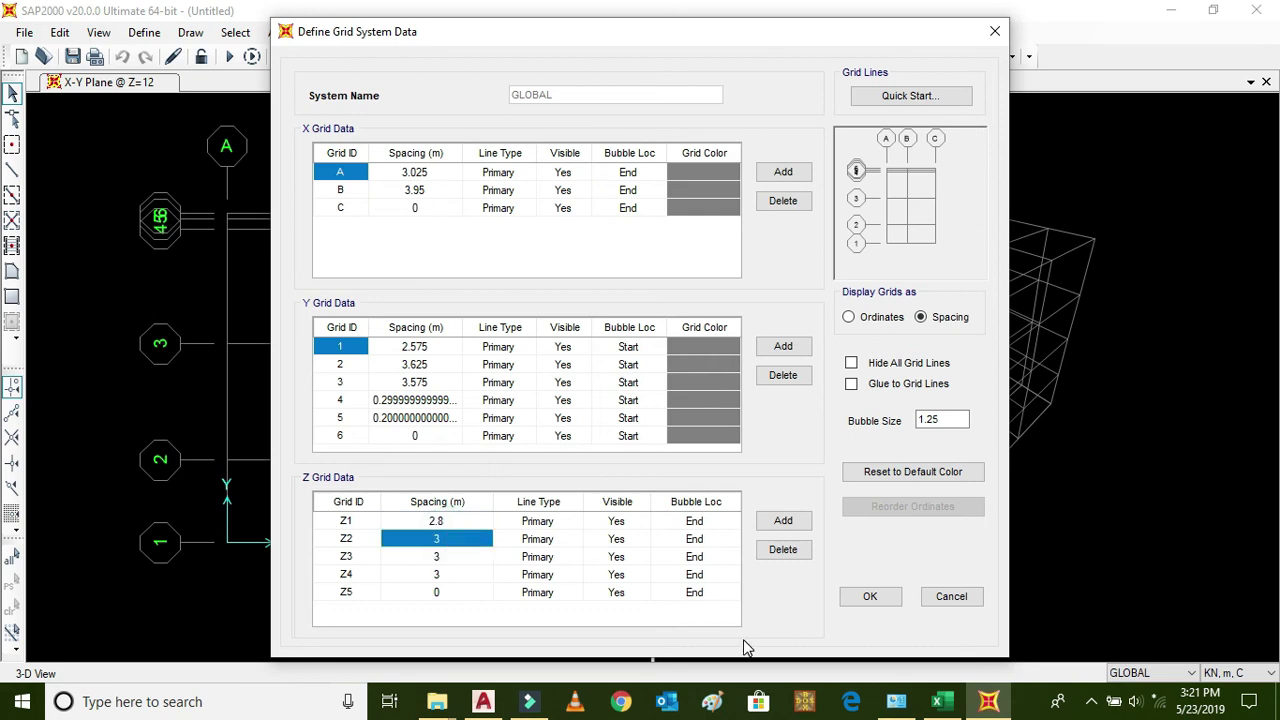
Step: Switch to the AutoCAD drawing to check the storey levels on the building section, and return to the SAP2000 grid data
{"action": "left_click", "coordinate": [484, 701]}
{"action": "scroll", "coordinate": [574, 374], "scroll_direction": "down", "scroll_amount": 4}
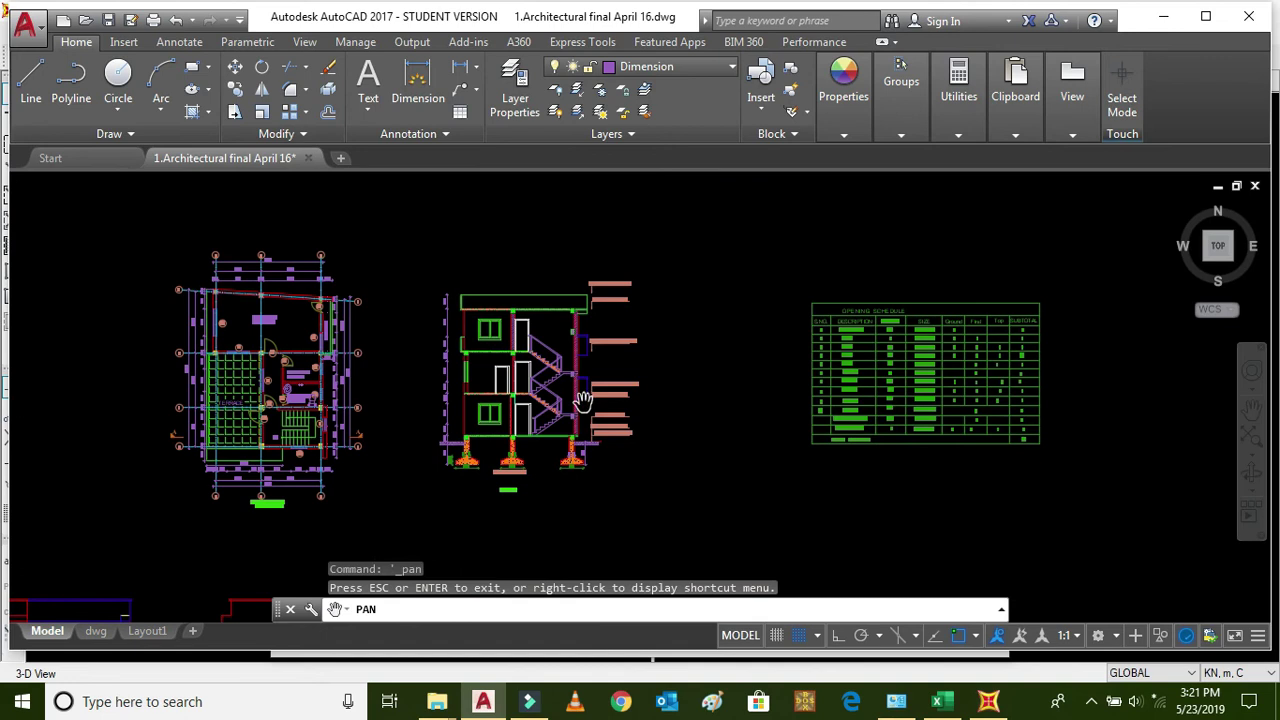
{"action": "scroll", "coordinate": [583, 400], "scroll_direction": "up", "scroll_amount": 4}
{"action": "scroll", "coordinate": [623, 466], "scroll_direction": "down", "scroll_amount": 2}
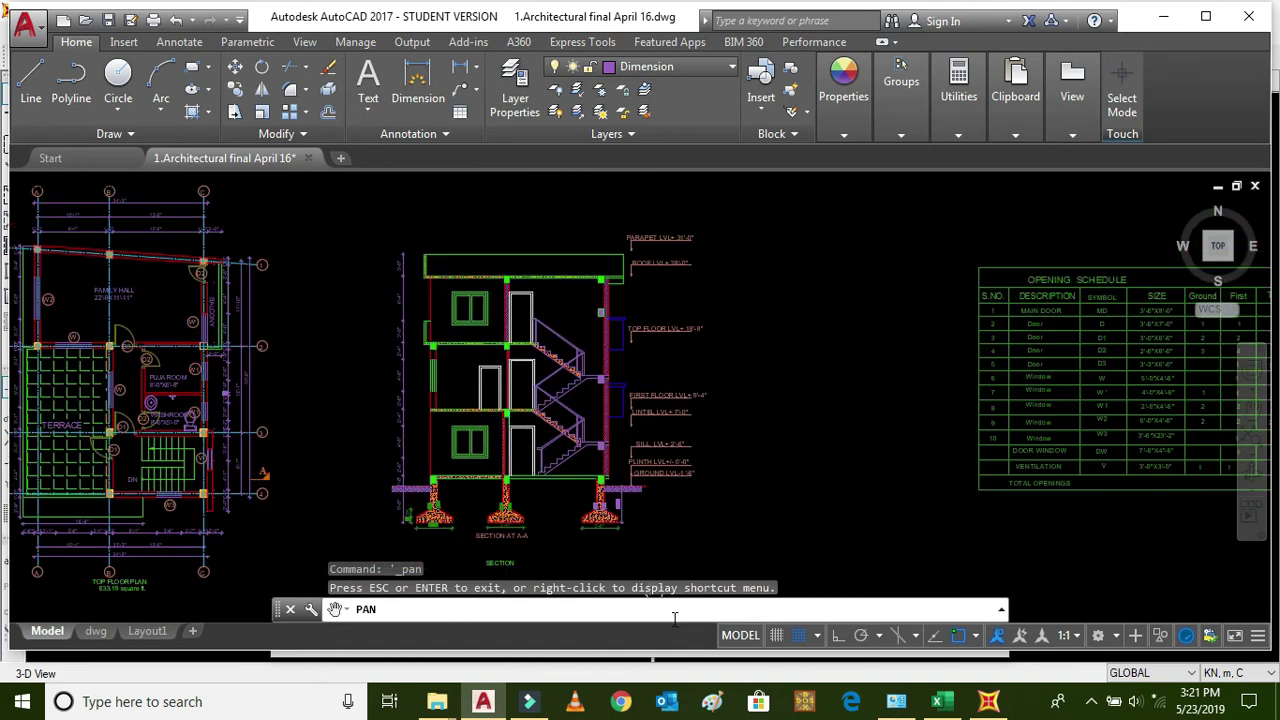
{"action": "left_click", "coordinate": [483, 701]}
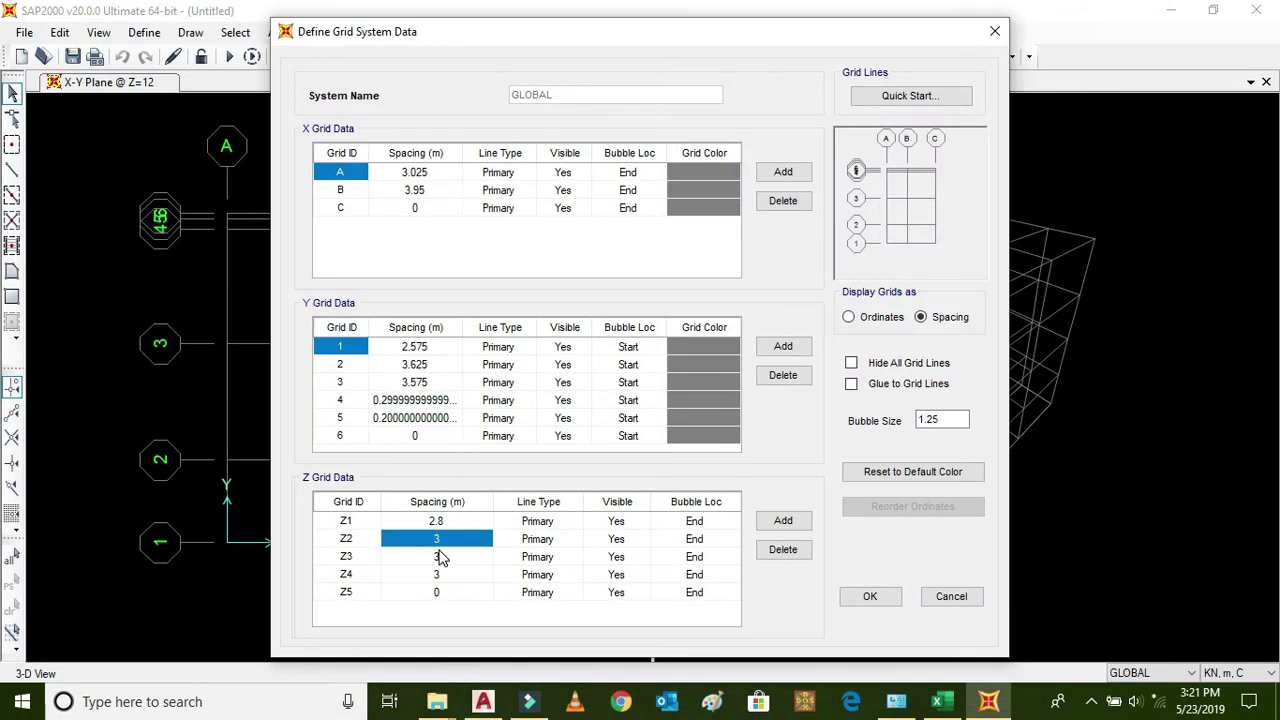
Step: Set the Z2 and Z3 grid spacings to 2.8 m and the Z4 spacing to 0
{"action": "type", "text": "2.8"}
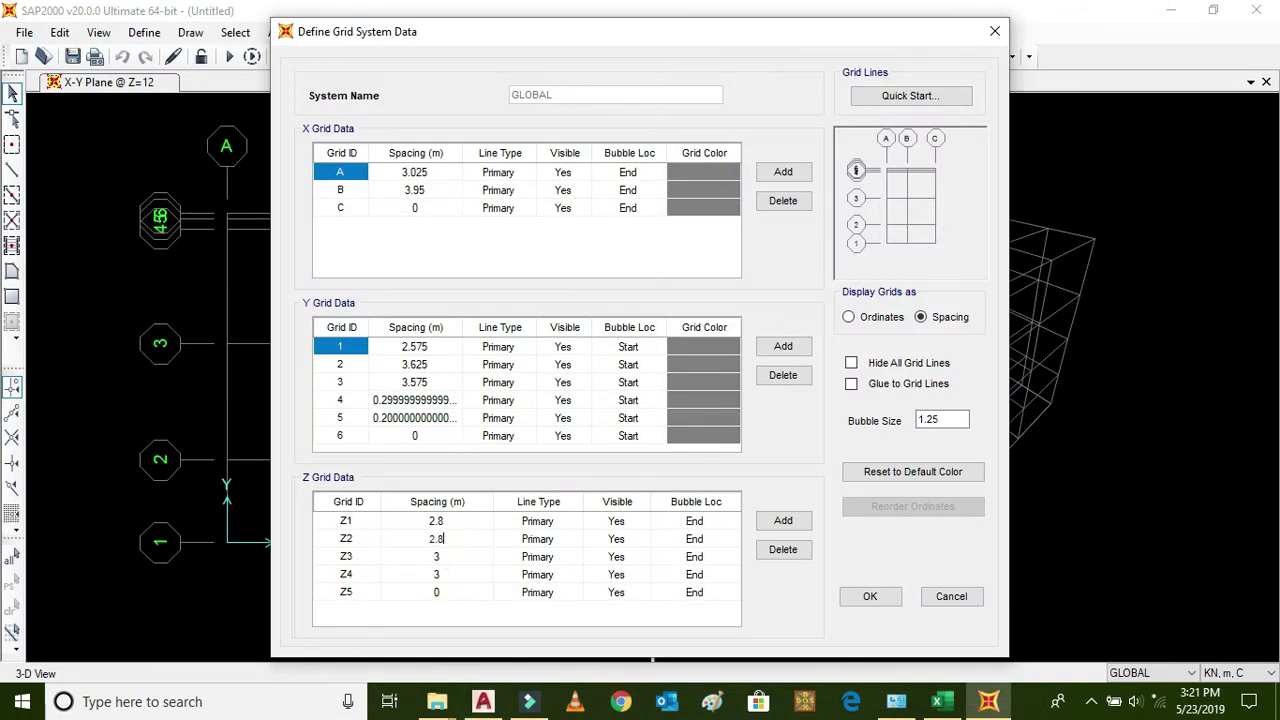
{"action": "left_click", "coordinate": [453, 558]}
{"action": "type", "text": "2.8"}
{"action": "left_click", "coordinate": [420, 573]}
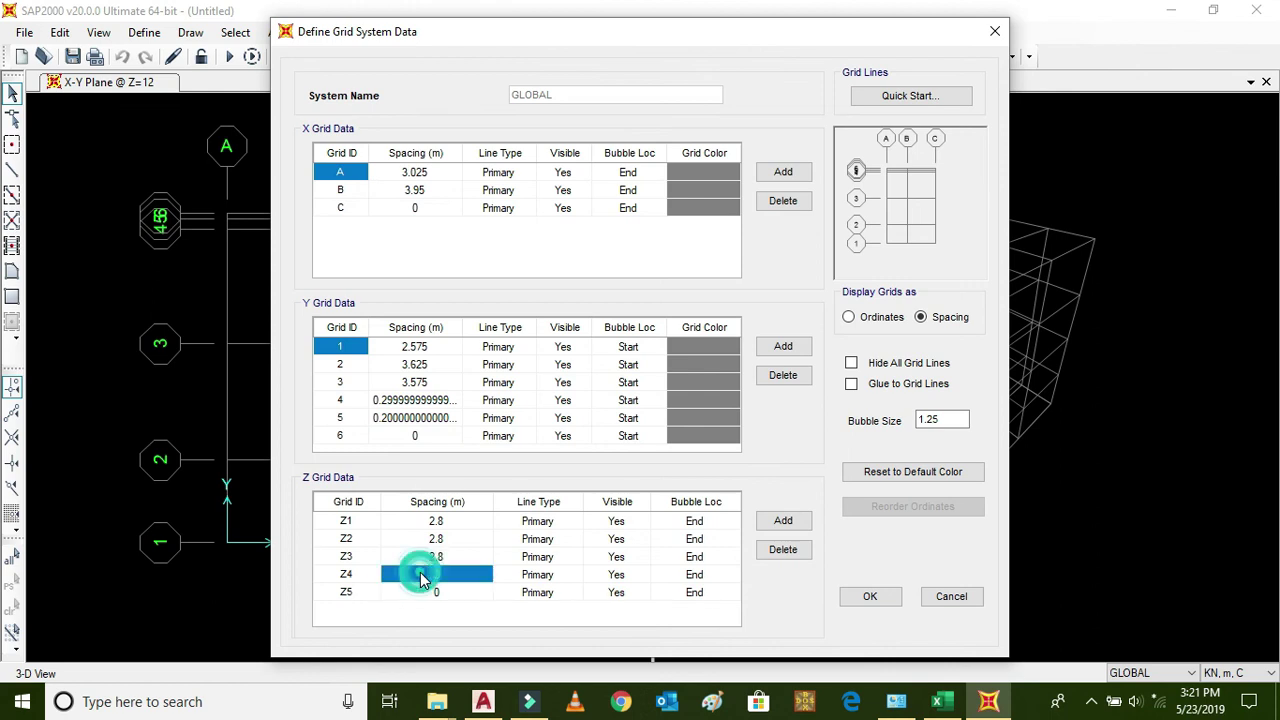
{"action": "type", "text": "0"}
Step: Delete the Z5 grid line and accept the revised grid system data
{"action": "left_click", "coordinate": [428, 594]}
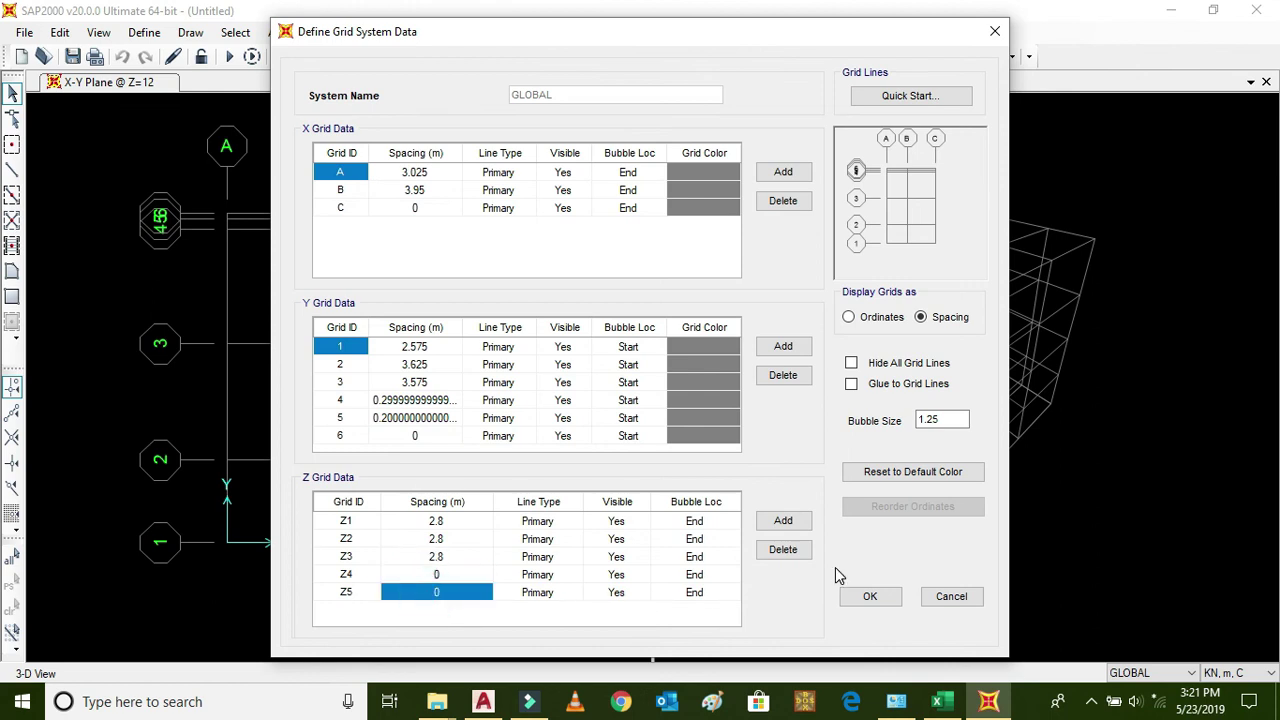
{"action": "left_click", "coordinate": [788, 550]}
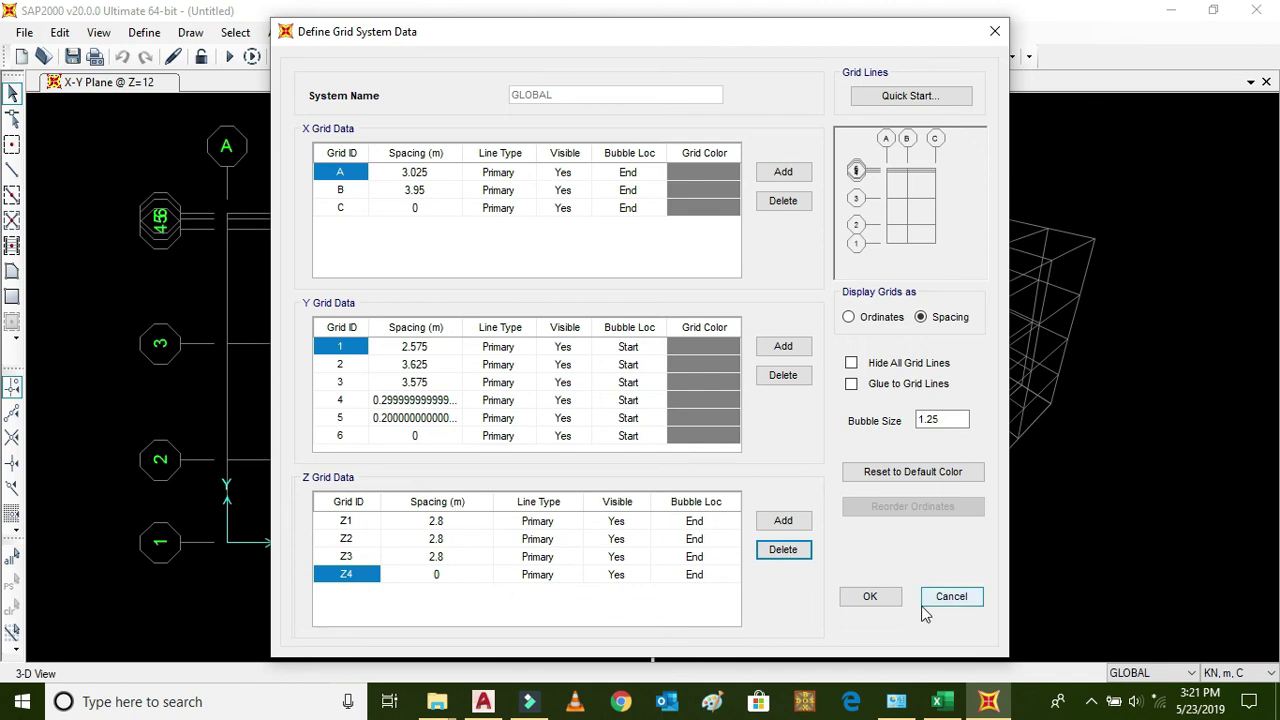
{"action": "left_click", "coordinate": [870, 596]}
{"action": "left_click", "coordinate": [669, 454]}
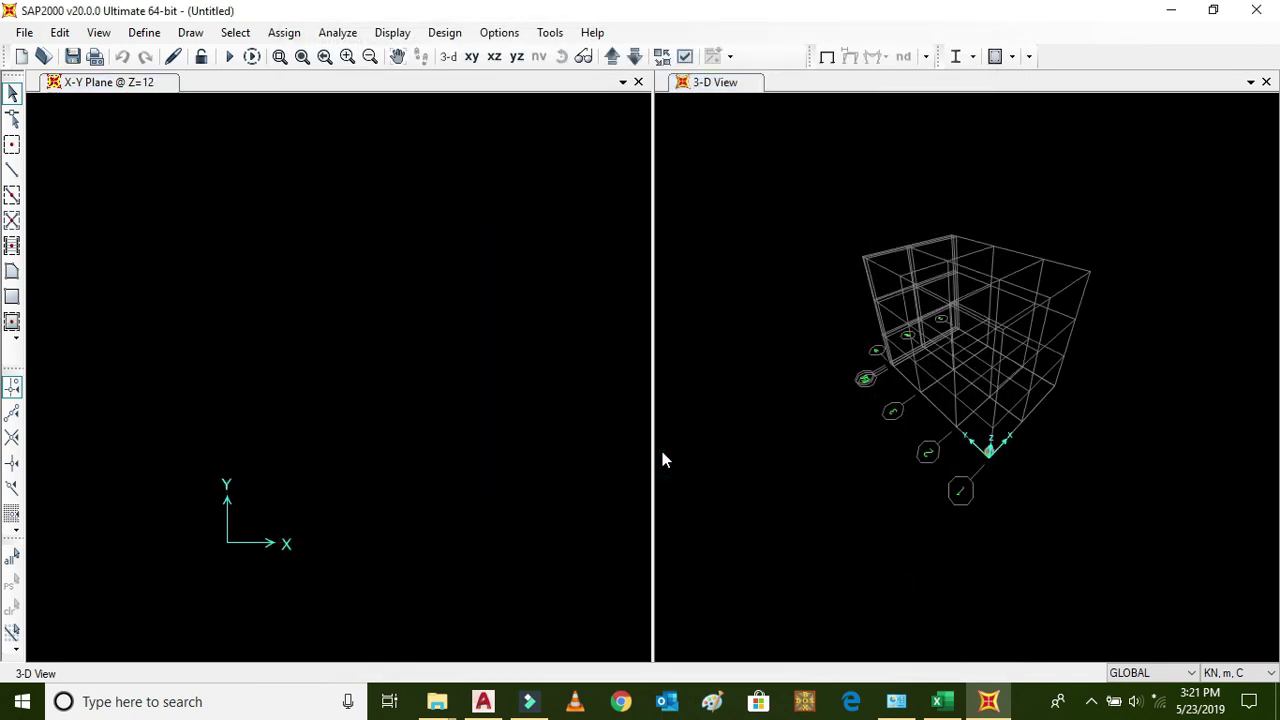
Step: Restore the full view in both the 3-D and the X-Y plane windows to inspect the revised grid
{"action": "left_click", "coordinate": [302, 56]}
{"action": "left_click", "coordinate": [157, 88]}
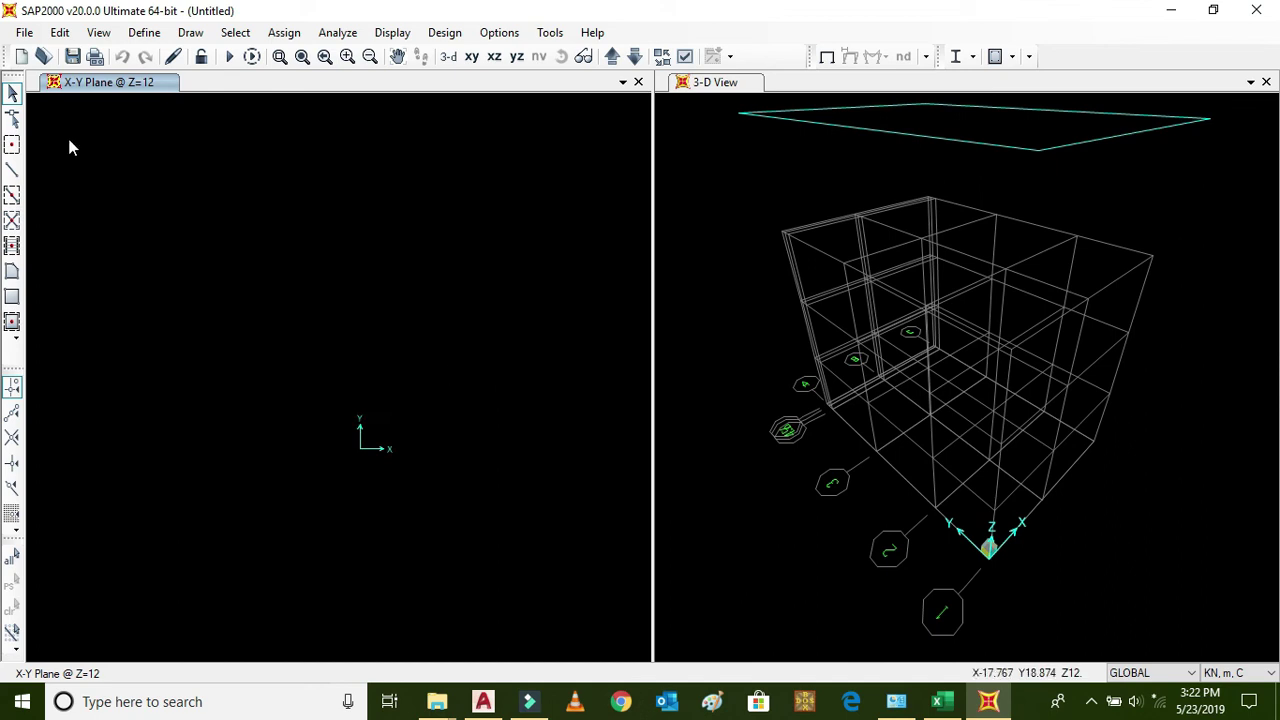
{"action": "left_click", "coordinate": [688, 82]}
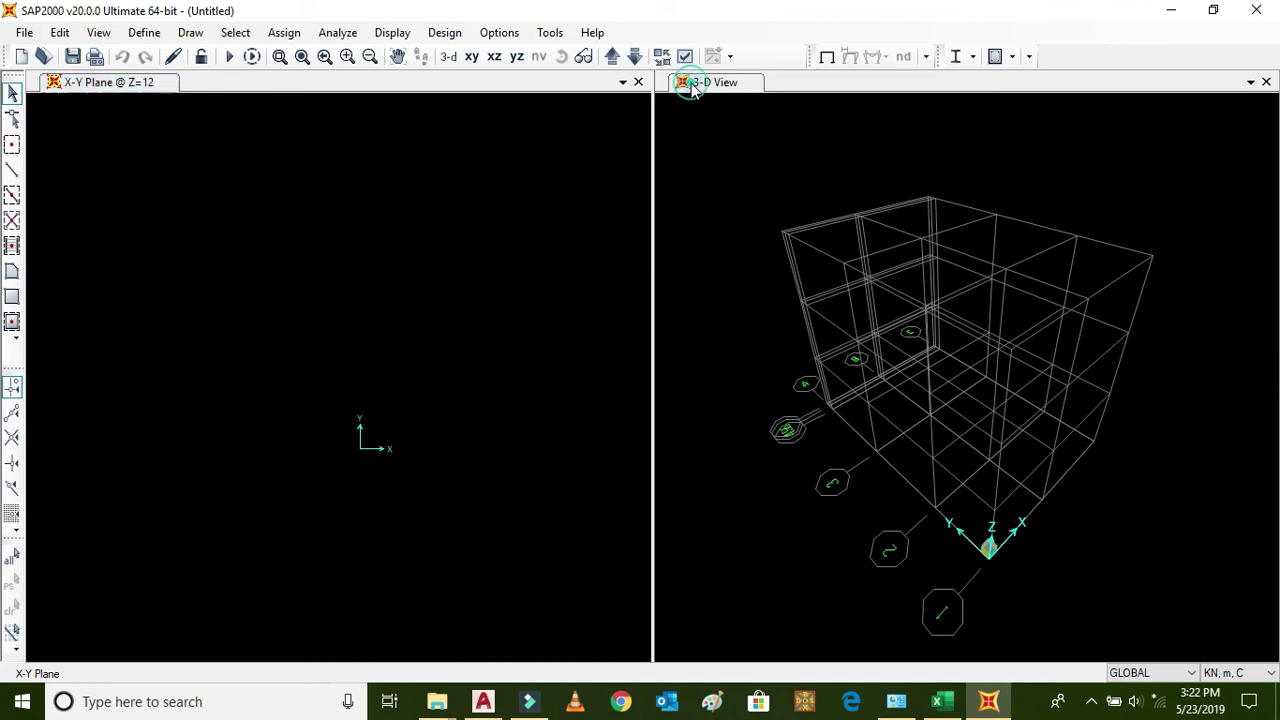
{"action": "left_click", "coordinate": [186, 82]}
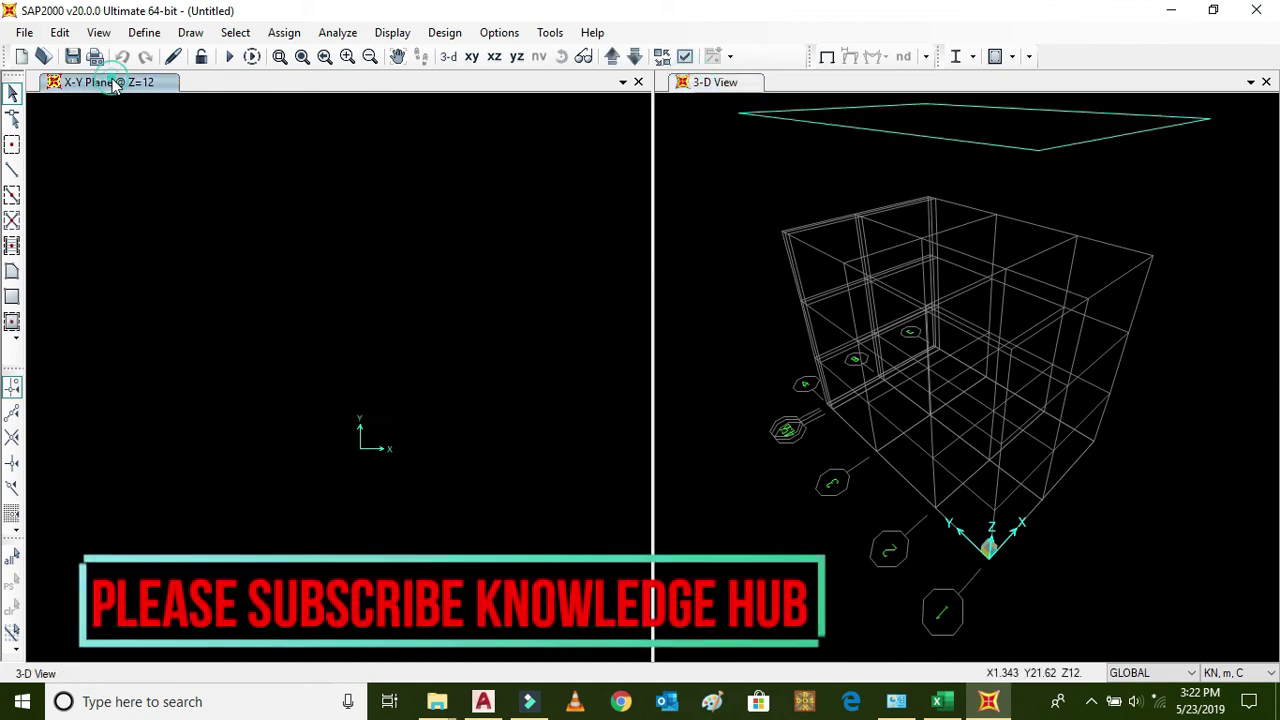
{"action": "left_click", "coordinate": [302, 56]}
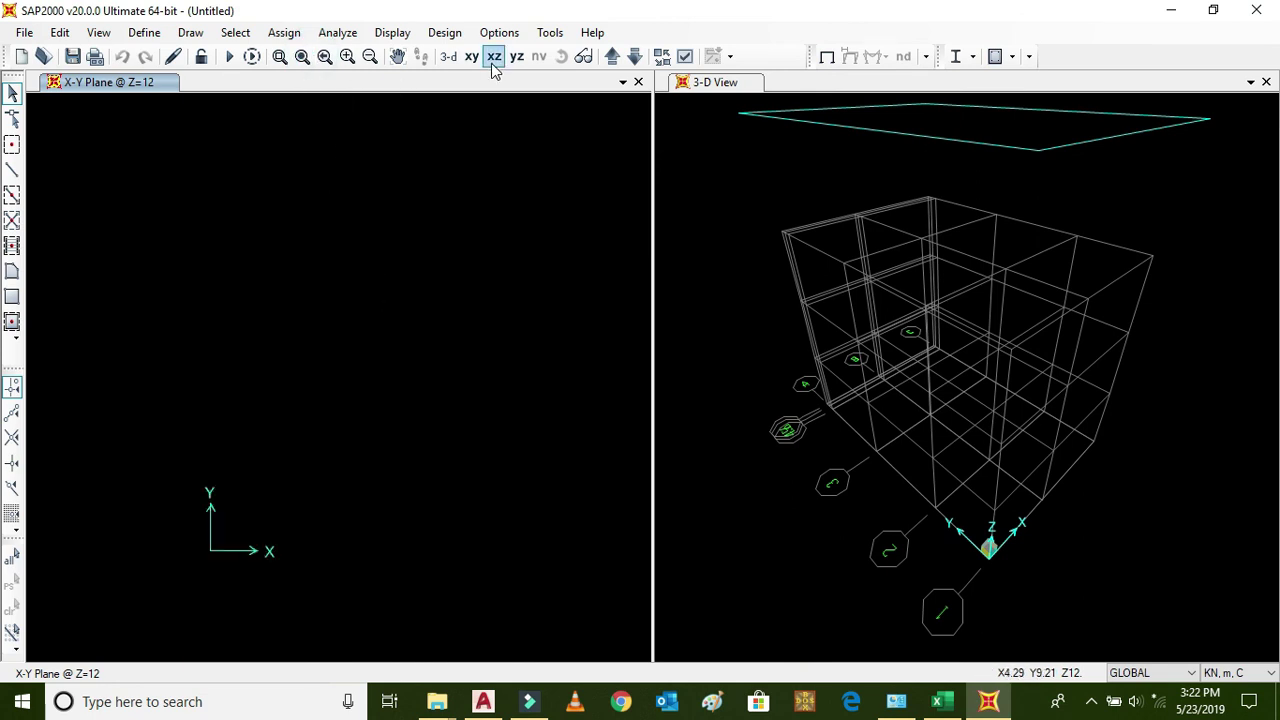
Step: Change the X-Y plane window to the default 3-D view and the original 3-D window to the X-Y plane at Z=0
{"action": "left_click", "coordinate": [448, 57]}
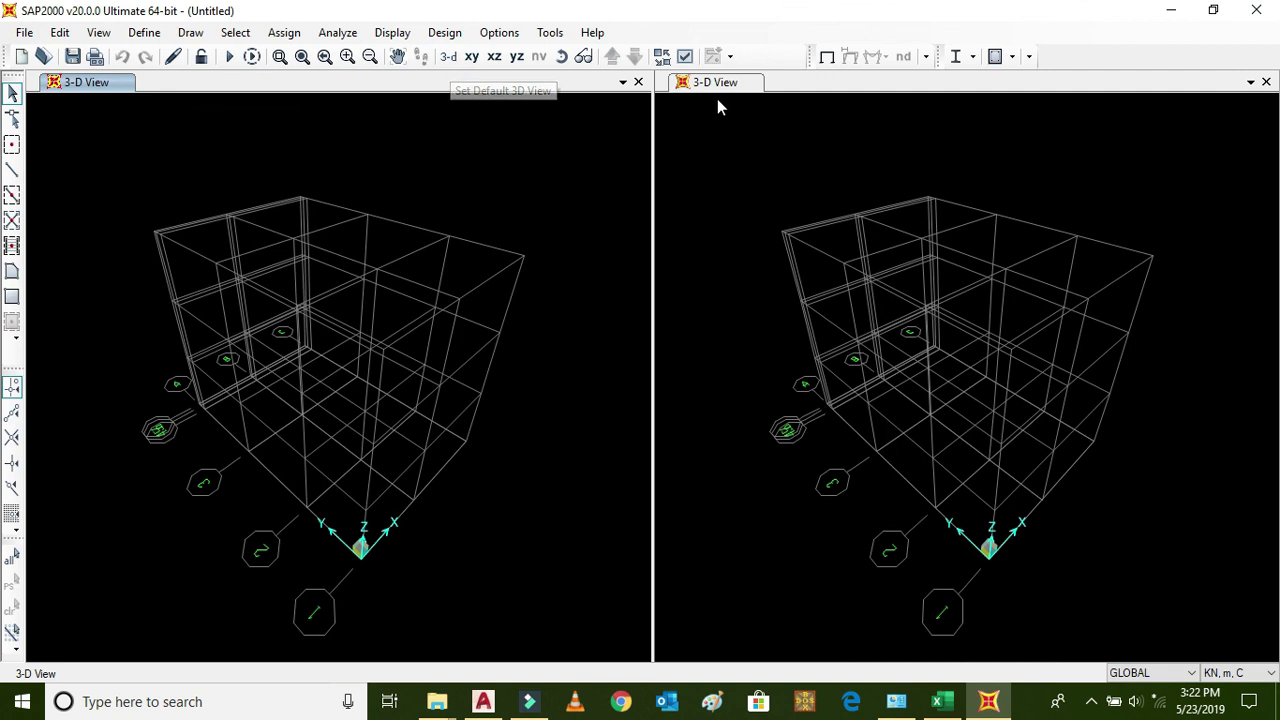
{"action": "left_click", "coordinate": [712, 83]}
{"action": "left_click", "coordinate": [471, 57]}
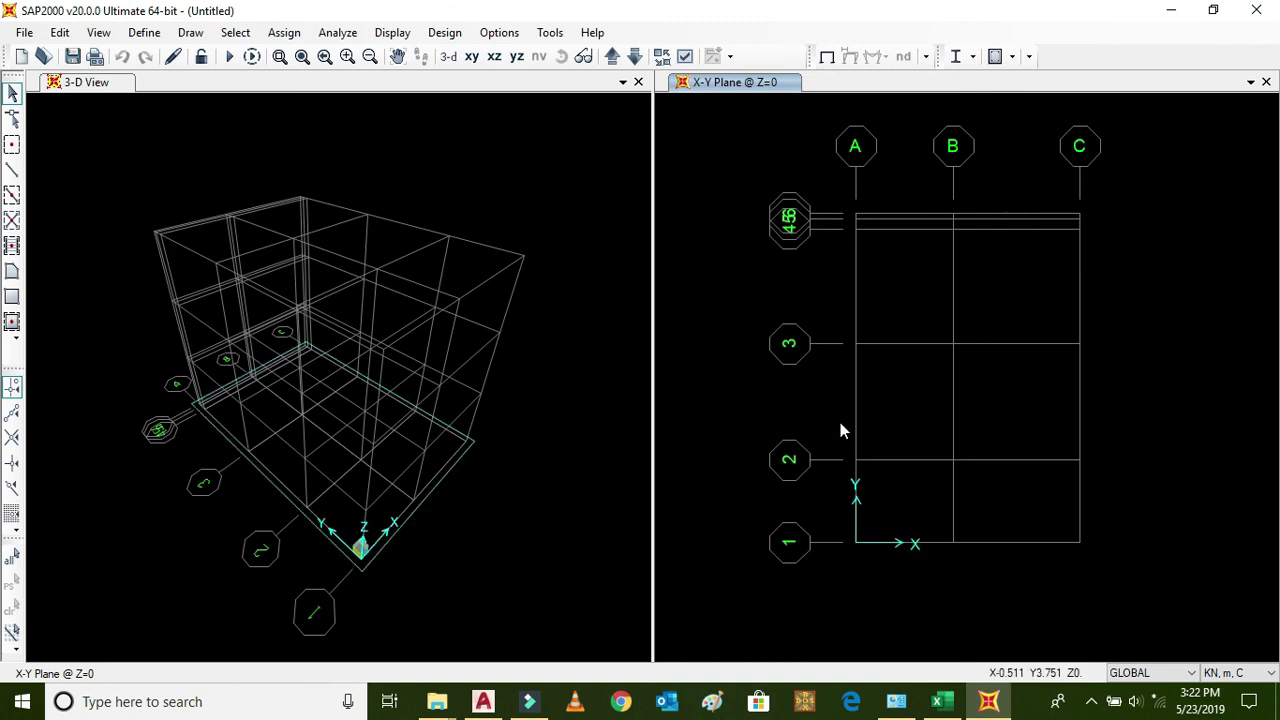
Step: Move the plan view up through the storey levels Z=2.8 and Z=5.6 to Z=8.4
{"action": "left_click", "coordinate": [612, 56]}
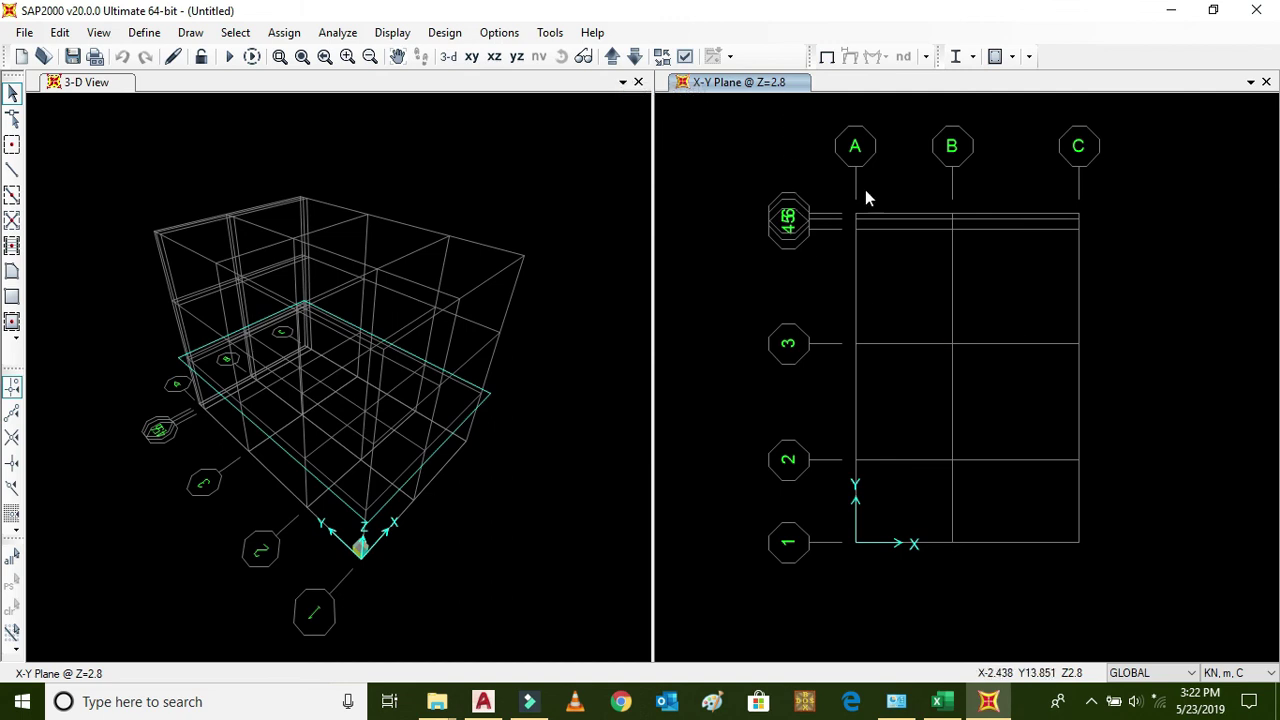
{"action": "left_click", "coordinate": [612, 56]}
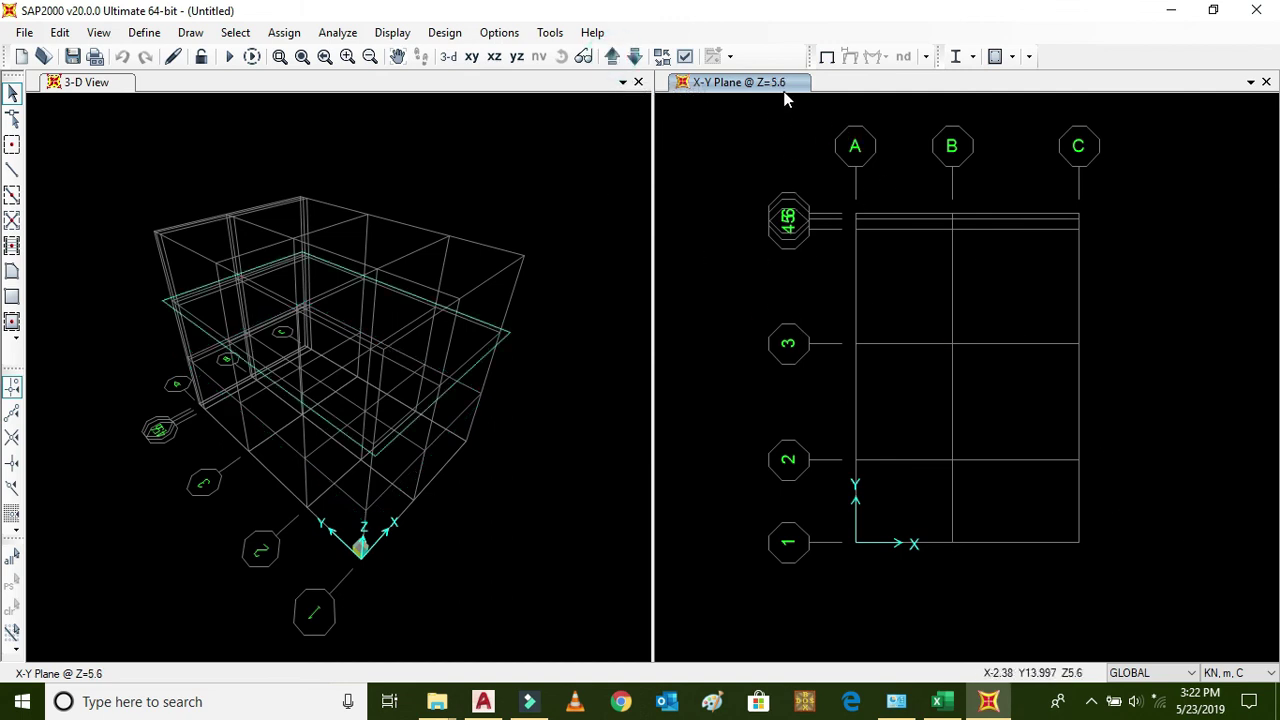
{"action": "left_click", "coordinate": [612, 56]}
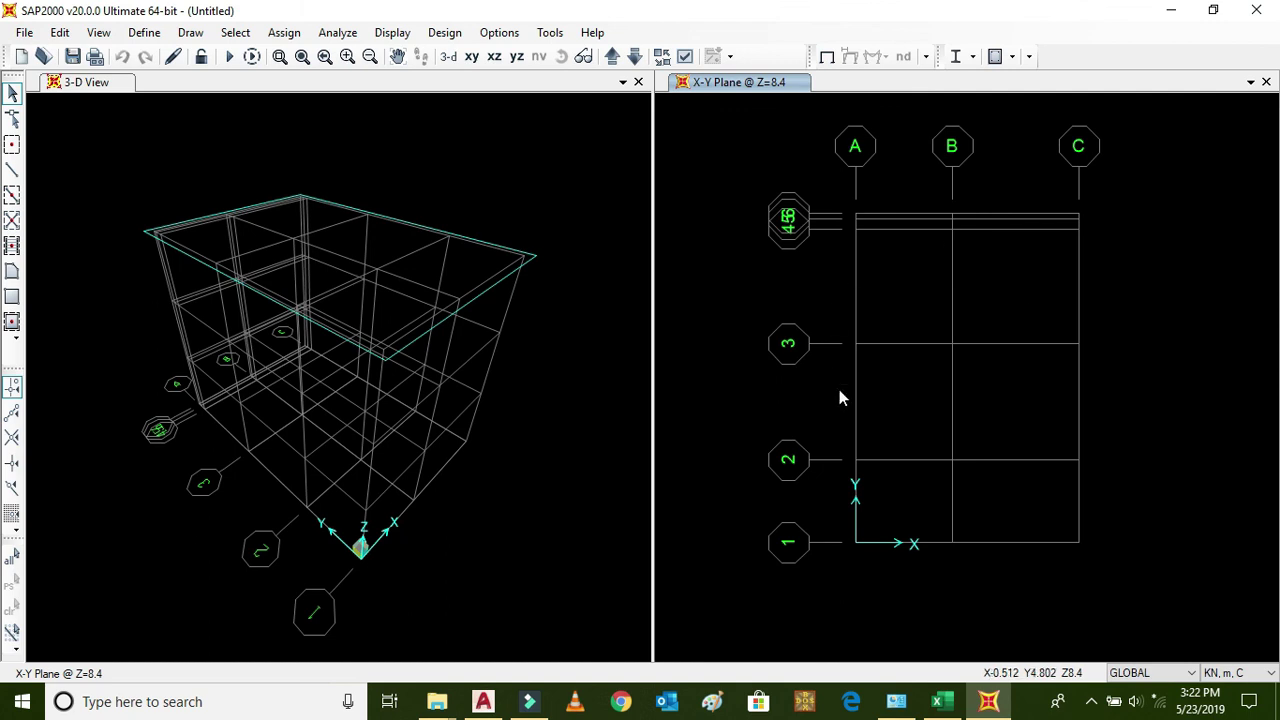
Step: Switch to the AutoCAD drawing to look over the floor plans and the section, and return to SAP2000
{"action": "left_click", "coordinate": [483, 701]}
{"action": "scroll", "coordinate": [497, 428], "scroll_direction": "down", "scroll_amount": 3}
{"action": "scroll", "coordinate": [497, 428], "scroll_direction": "up", "scroll_amount": 3}
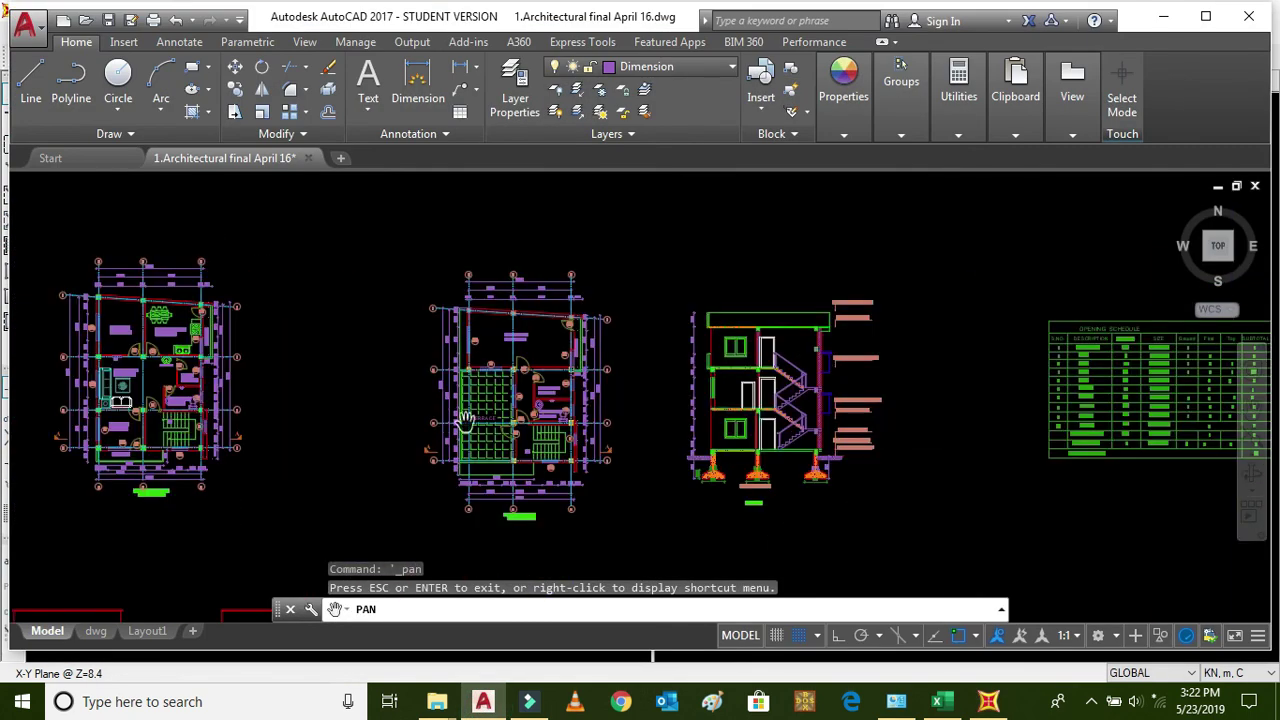
{"action": "left_click", "coordinate": [483, 701]}
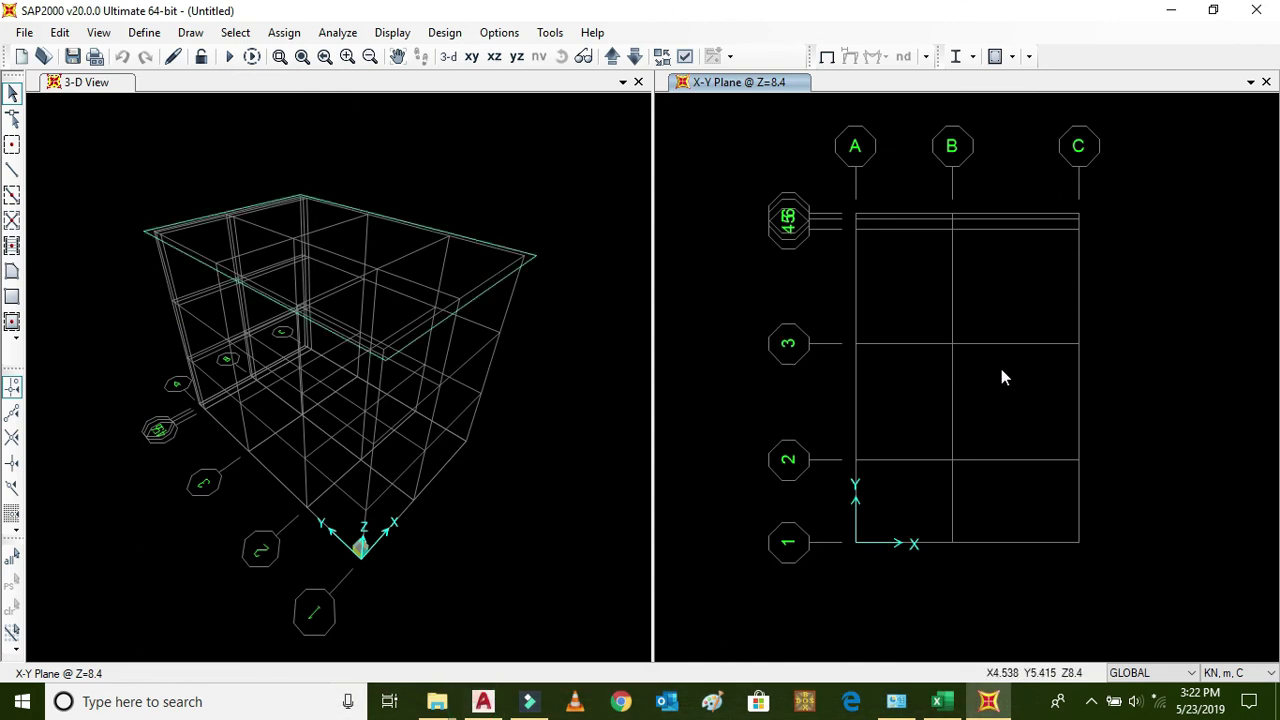